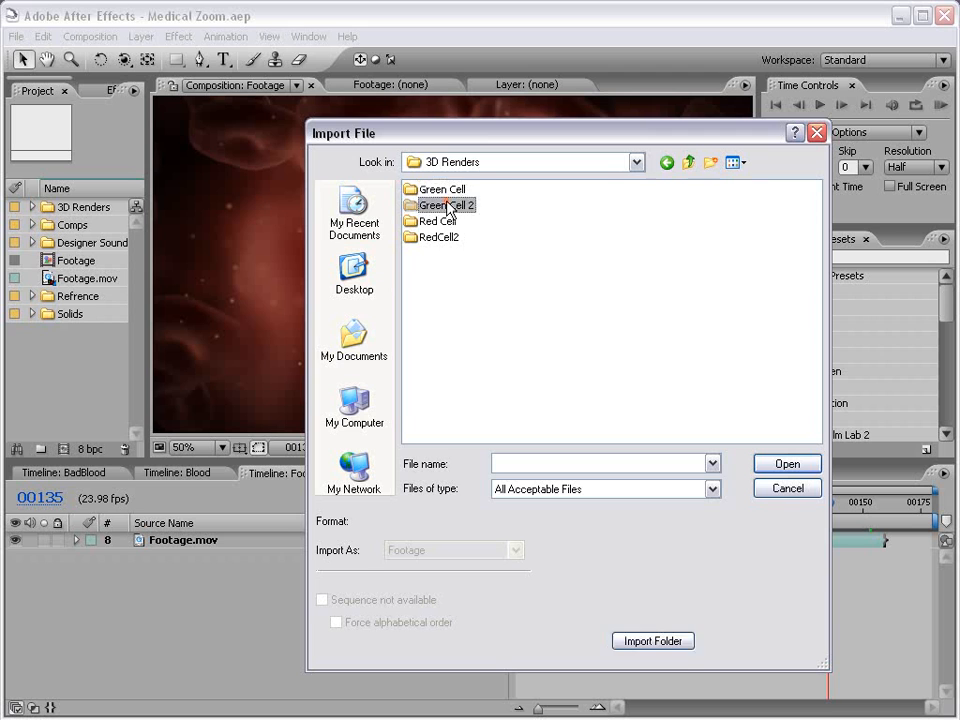
# Import the GreenCell2 and RedCell2 renders from the Green Cell 2 and RedCell2 folders as PNG sequences
pyautogui.click(424, 192)
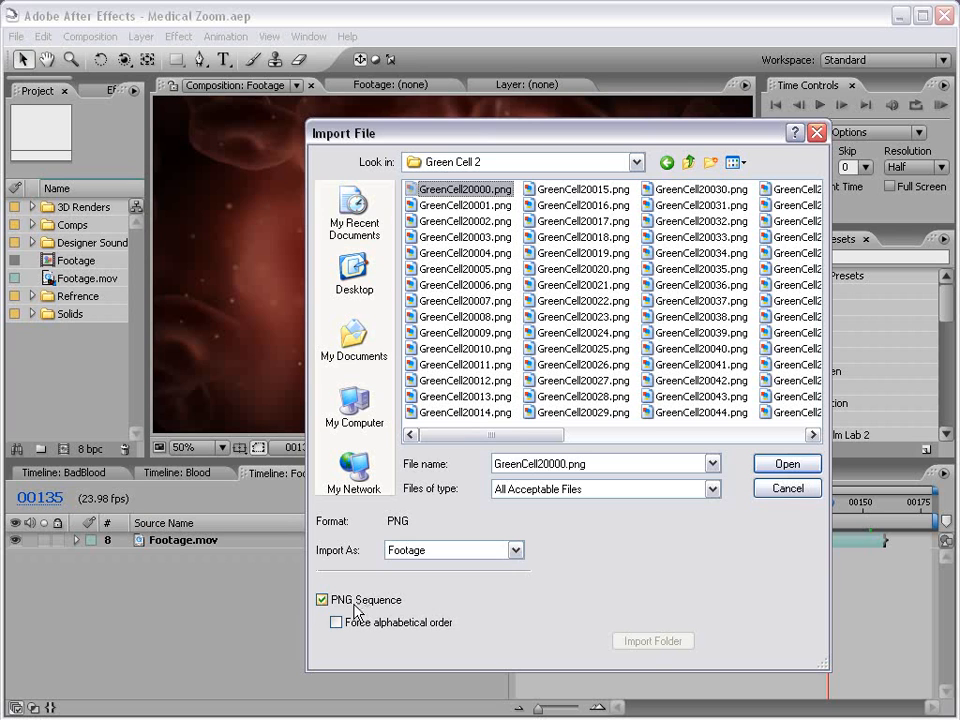
pyautogui.click(787, 464)
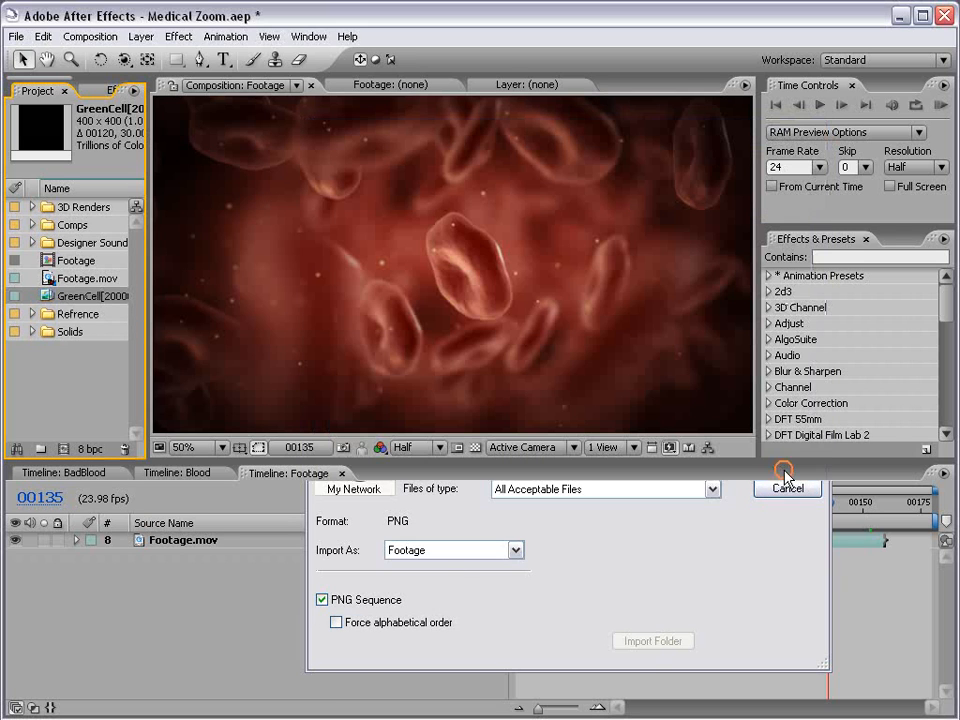
pyautogui.doubleClick(49, 364)
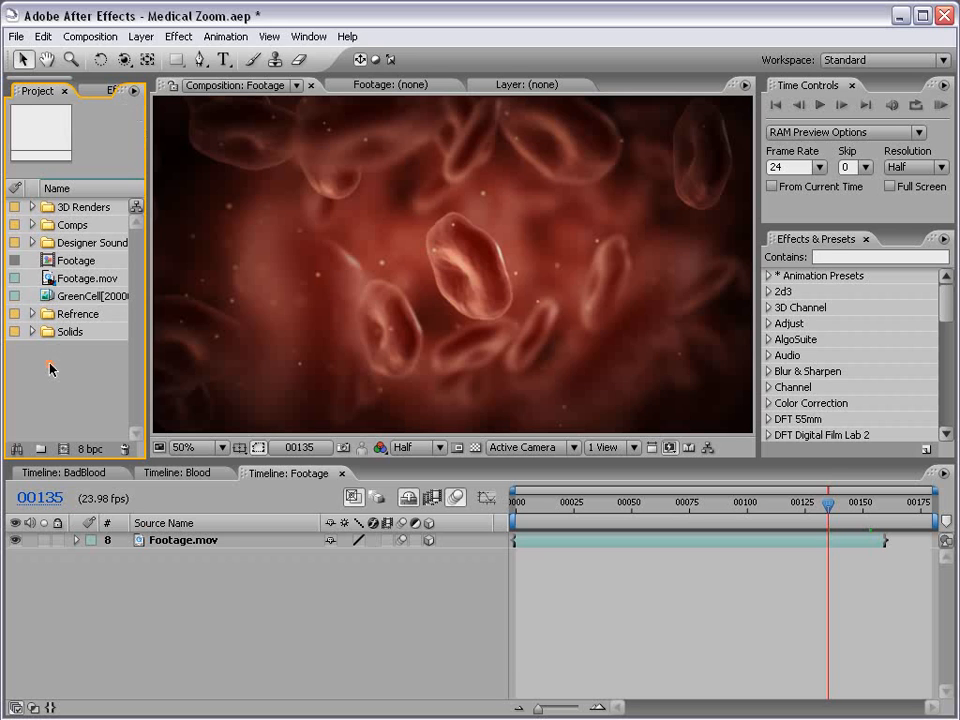
pyautogui.click(690, 163)
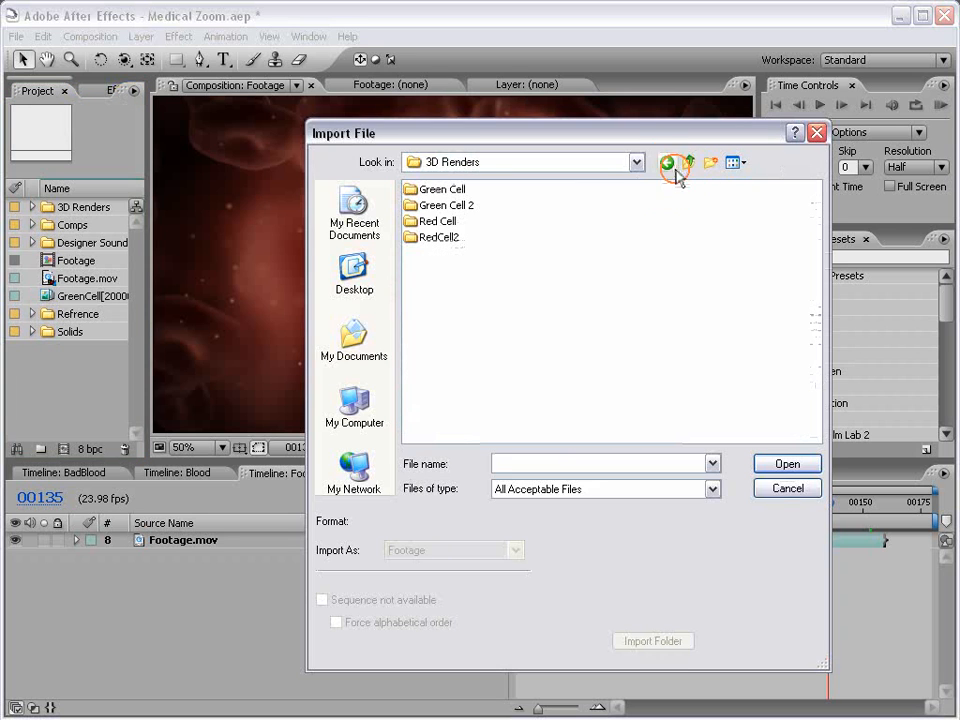
pyautogui.doubleClick(420, 239)
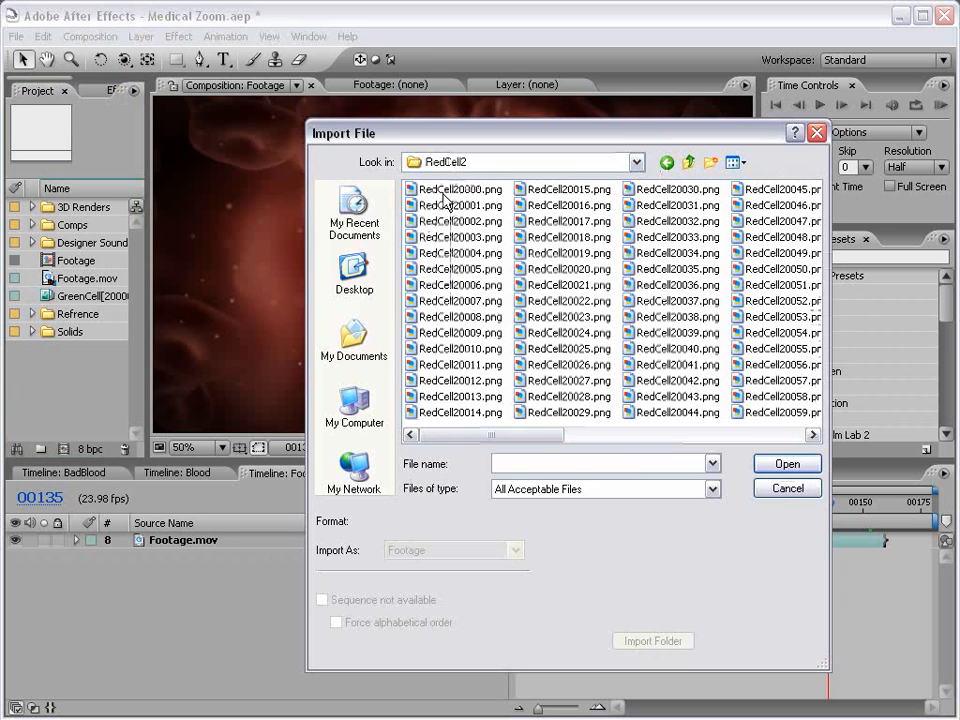
pyautogui.click(445, 189)
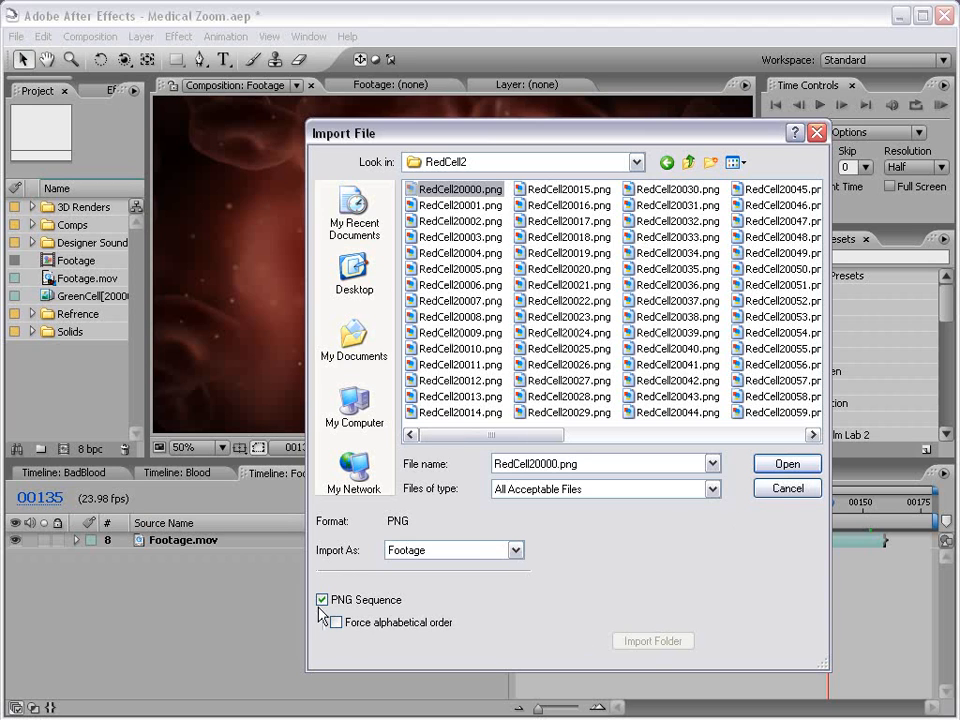
pyautogui.click(787, 464)
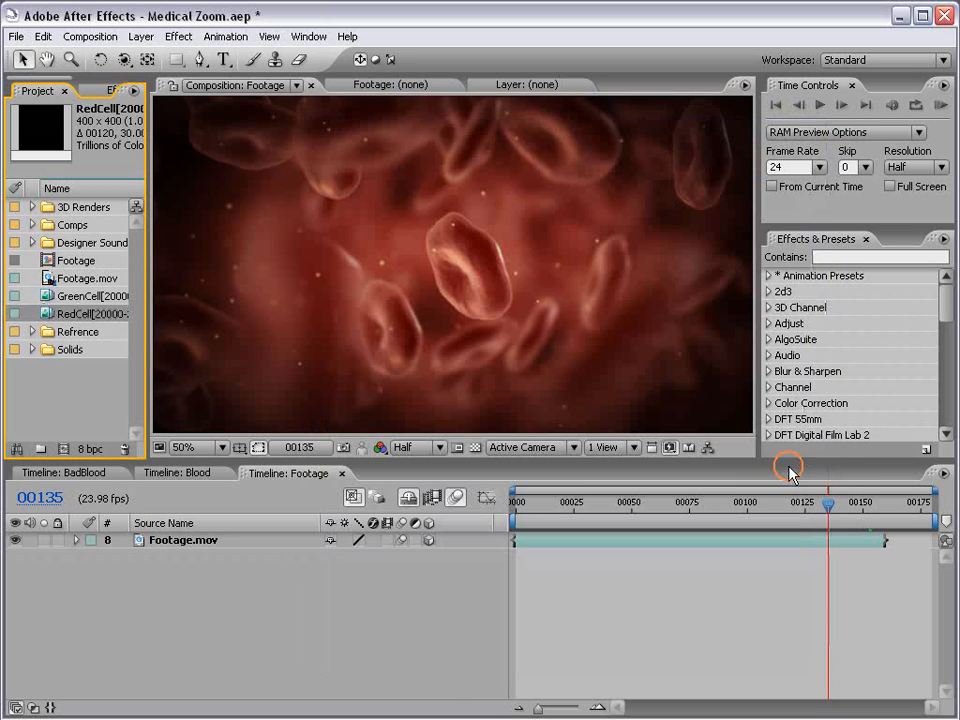
# Preview the motion in the imported green cell and red cell sequences and return to the Footage composition view
pyautogui.doubleClick(46, 298)
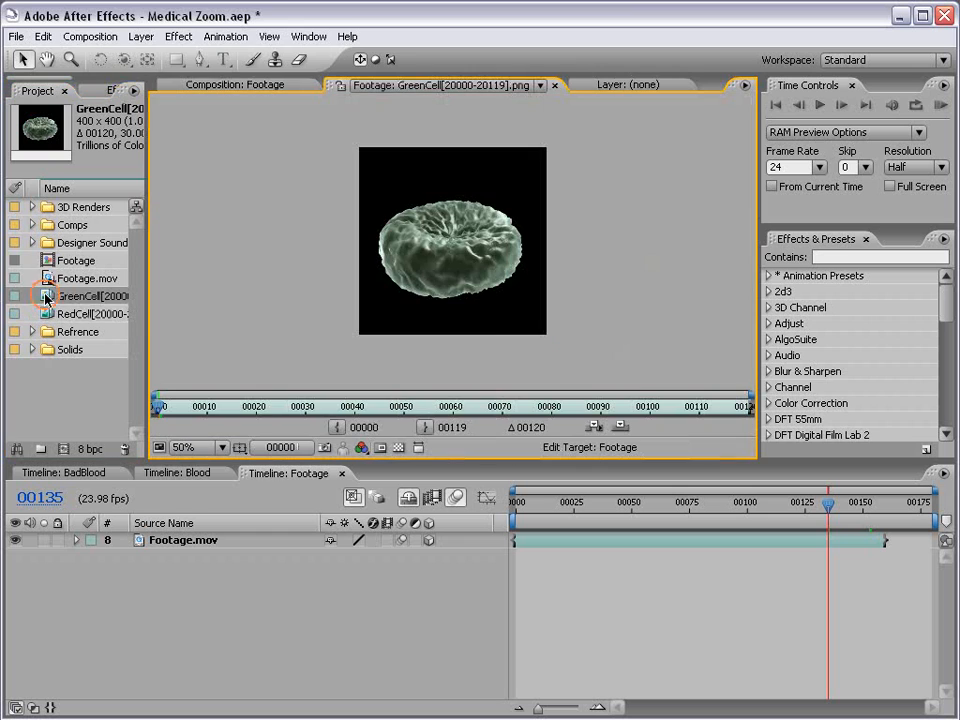
pyautogui.press('.')
pyautogui.moveTo(185, 415); pyautogui.dragTo(278, 416)
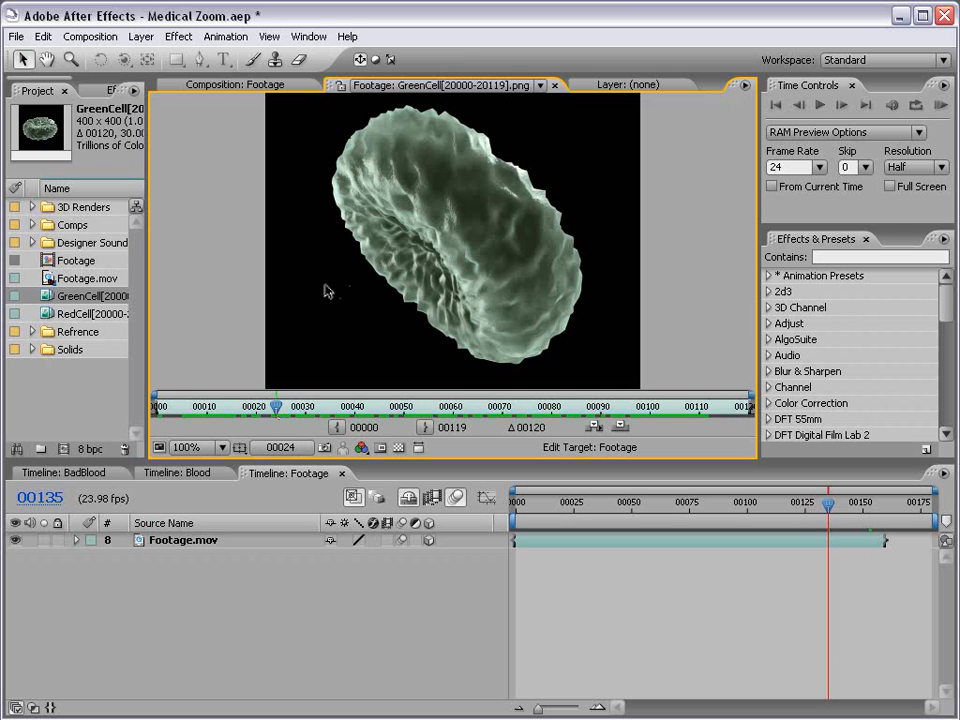
pyautogui.click(77, 381)
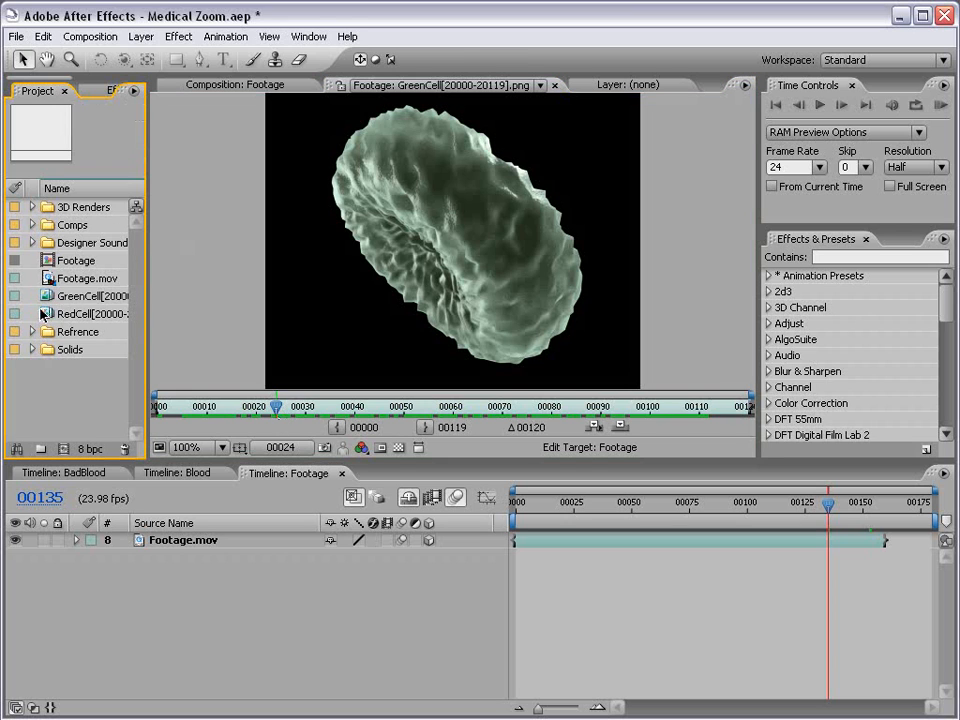
pyautogui.doubleClick(42, 314)
pyautogui.moveTo(170, 412); pyautogui.dragTo(700, 412)
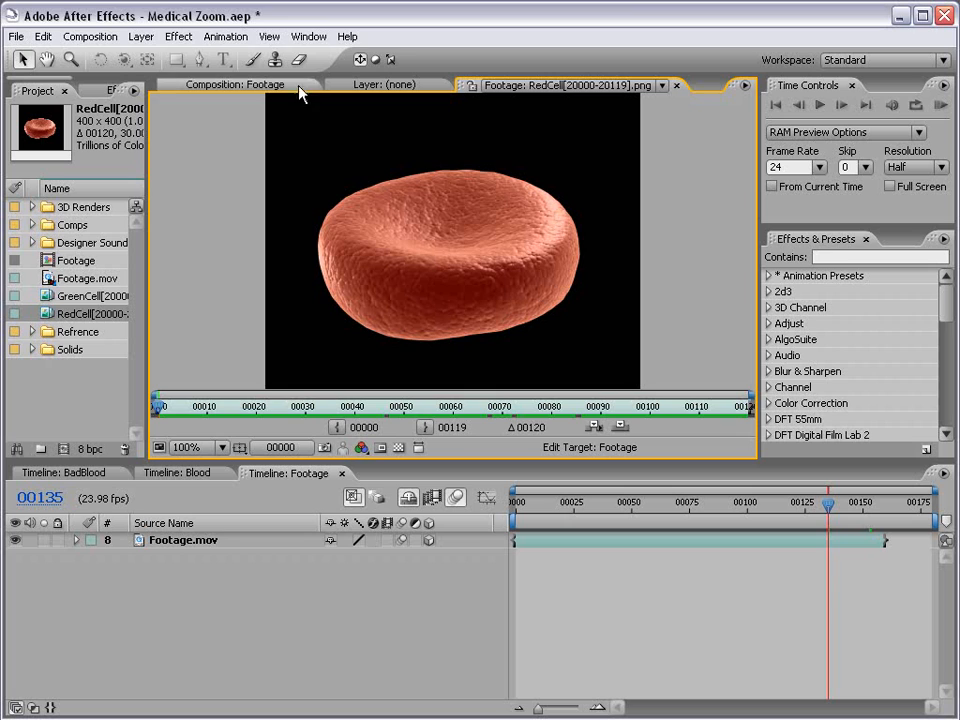
pyautogui.click(209, 85)
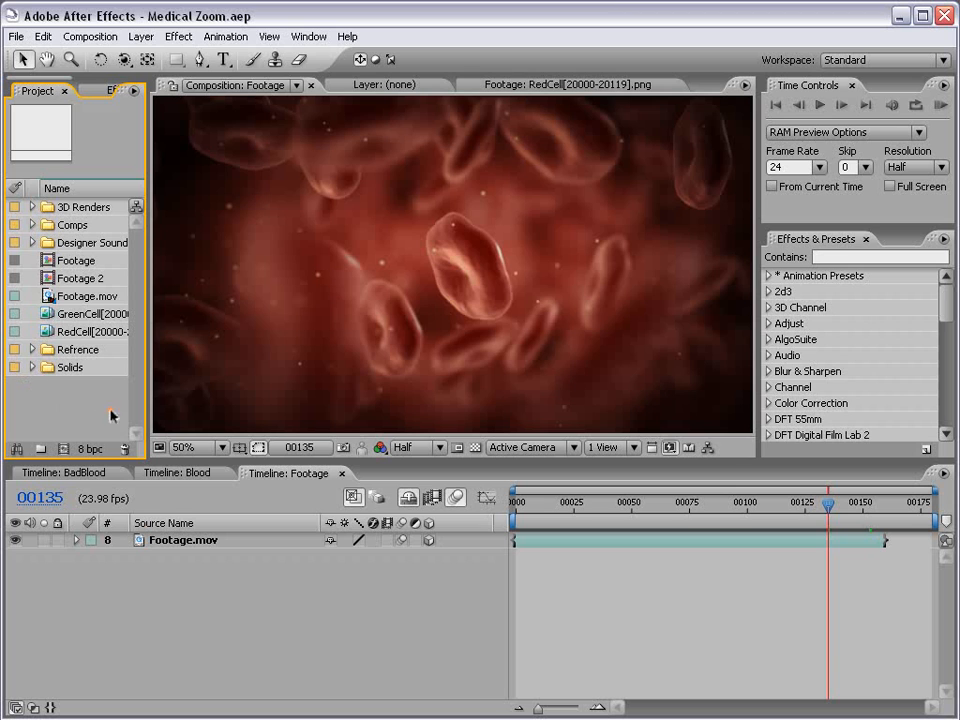
# Create a new composition from Footage.mov, delete the footage layer from it and move the current time to frame 158
pyautogui.click(53, 298)
pyautogui.moveTo(55, 300); pyautogui.dragTo(66, 450)
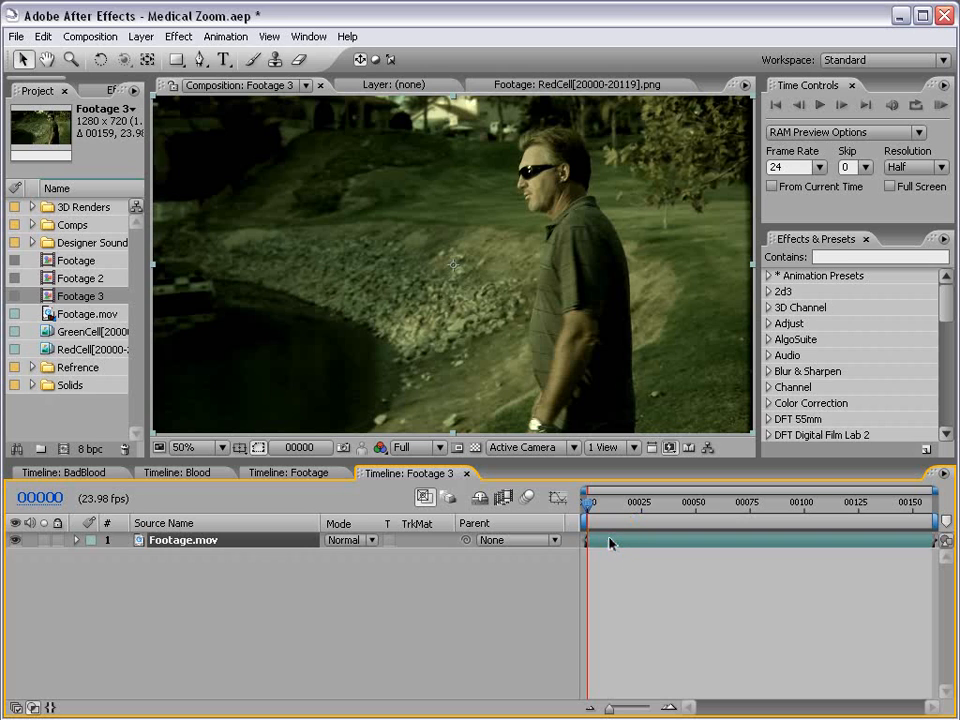
pyautogui.press('Delete')
pyautogui.moveTo(588, 503); pyautogui.dragTo(930, 530)
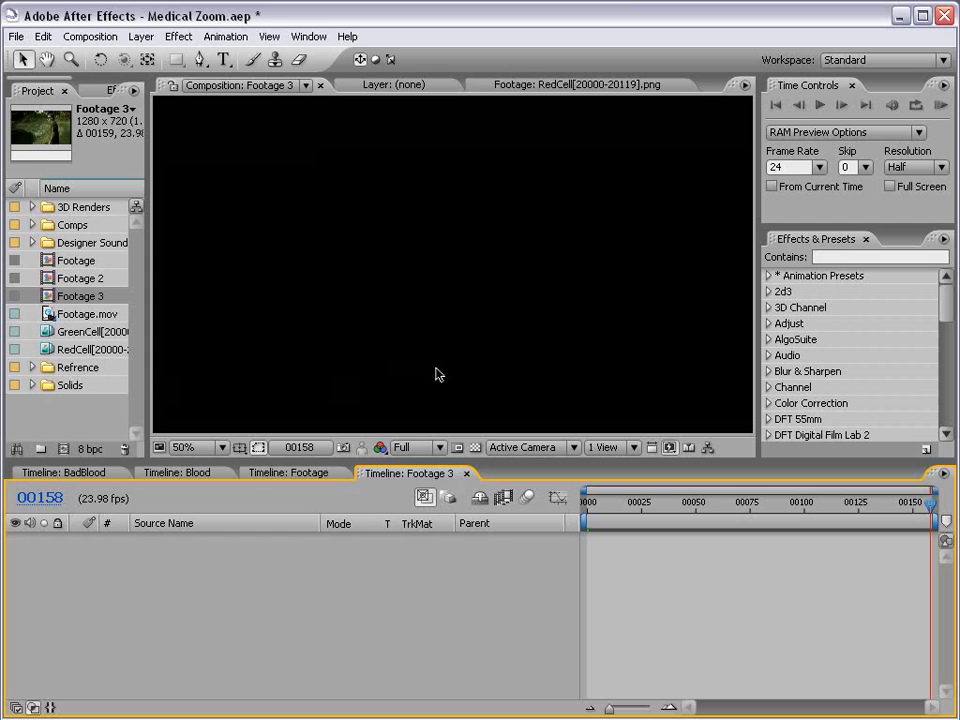
# Interpret the GreenCell PNG sequence at an assumed frame rate of 23.98 frames per second
pyautogui.click(71, 331)
pyautogui.click(71, 349)
pyautogui.click(69, 330)
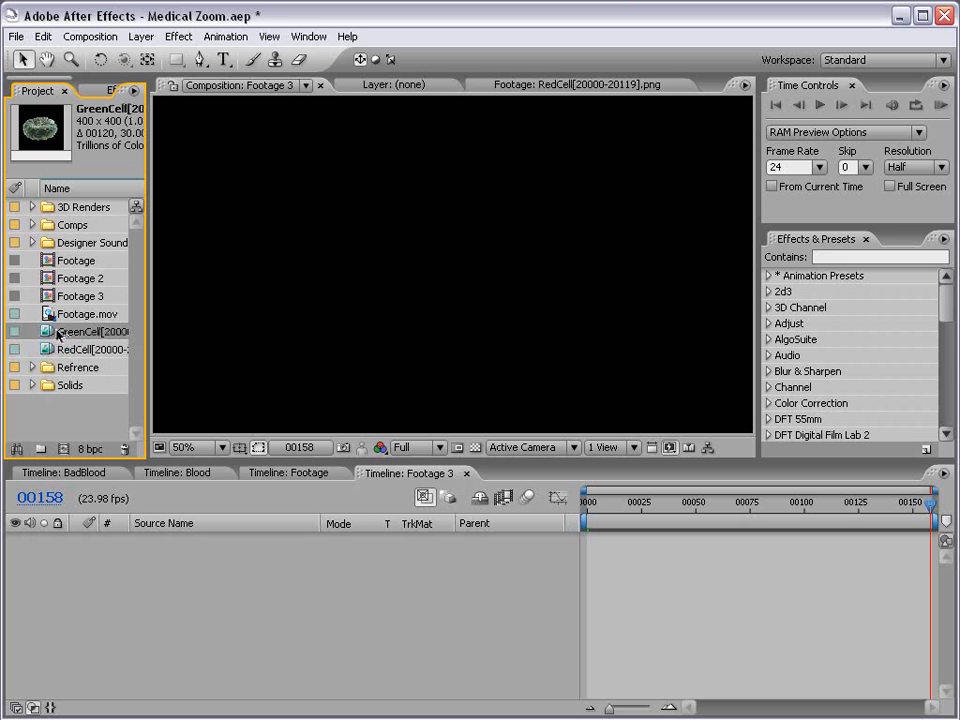
pyautogui.rightClick(53, 332)
pyautogui.moveTo(84, 374)
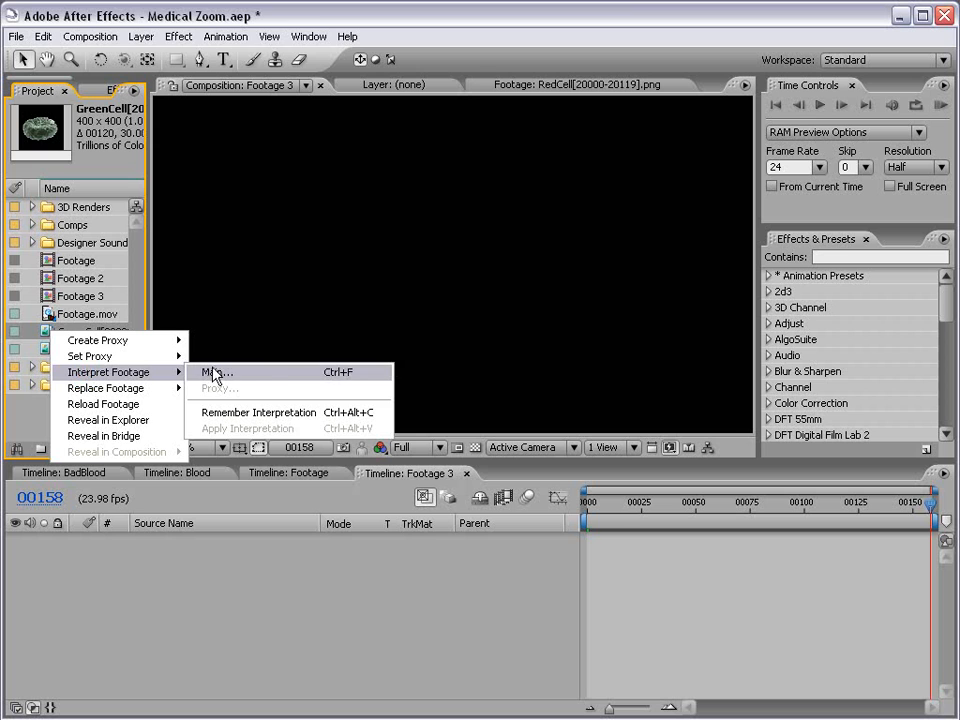
pyautogui.click(268, 379)
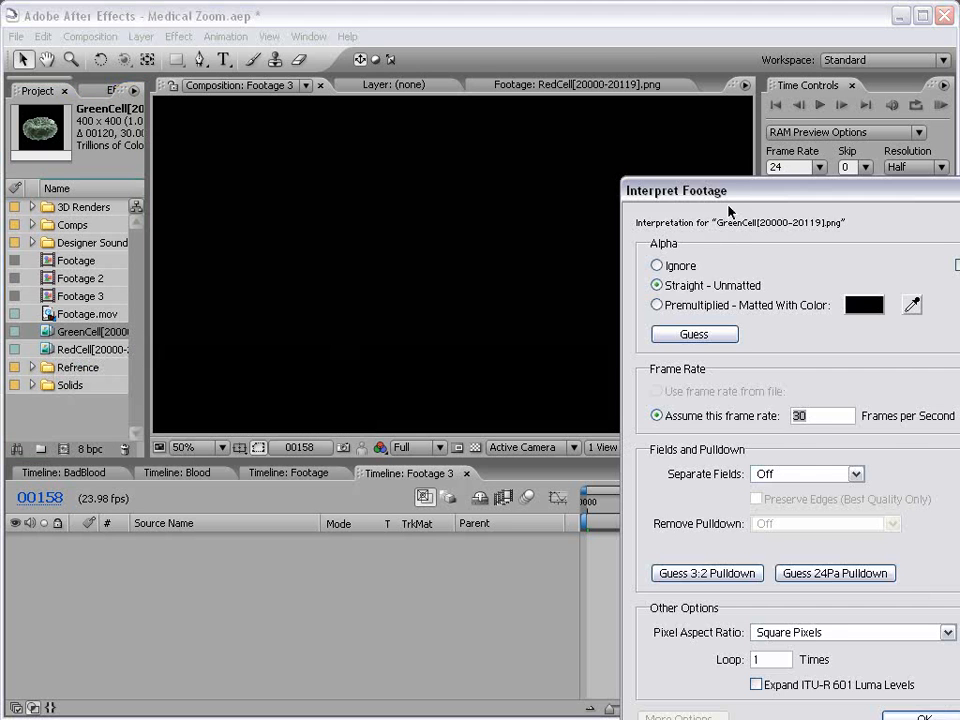
pyautogui.moveTo(750, 199); pyautogui.dragTo(443, 110)
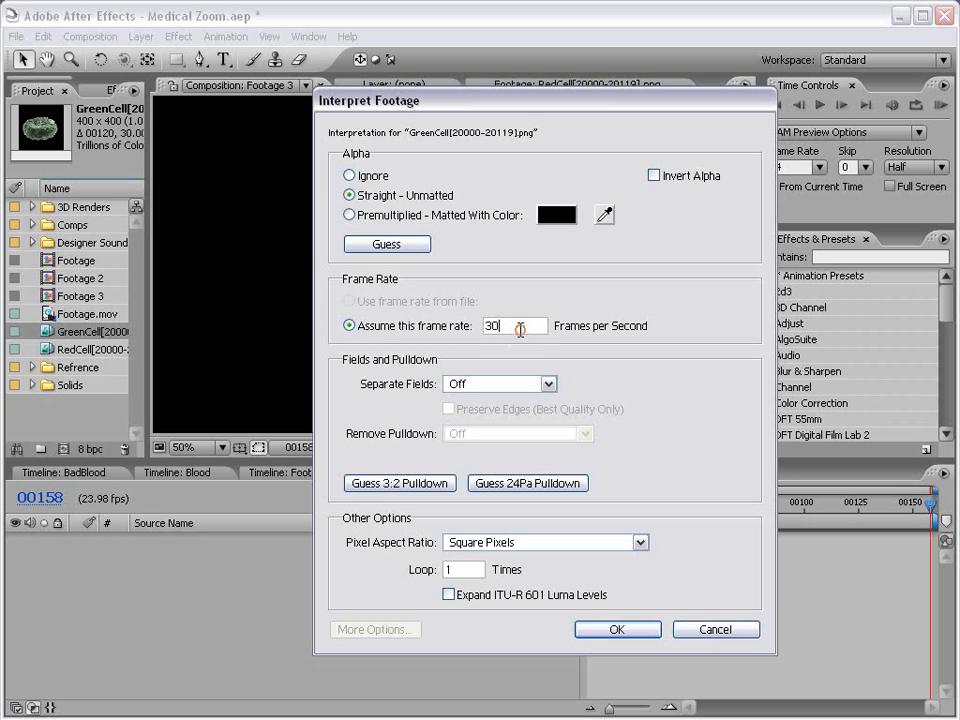
pyautogui.write('23.9')
pyautogui.click(616, 630)
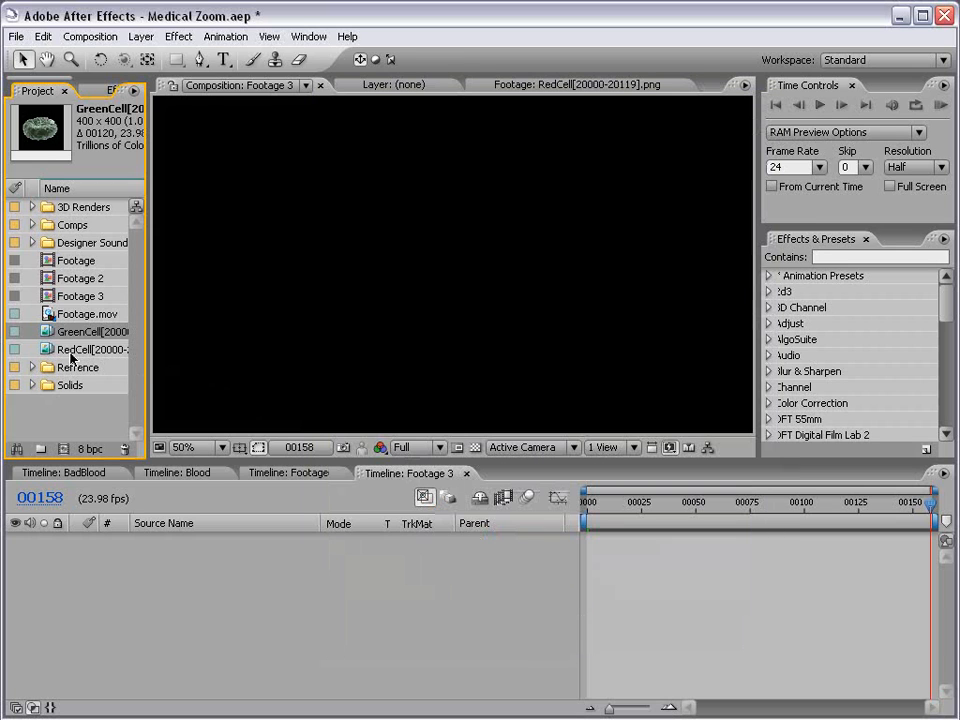
# Interpret the RedCell PNG sequence at an assumed frame rate of 23.98 frames per second
pyautogui.rightClick(70, 349)
pyautogui.click(142, 398)
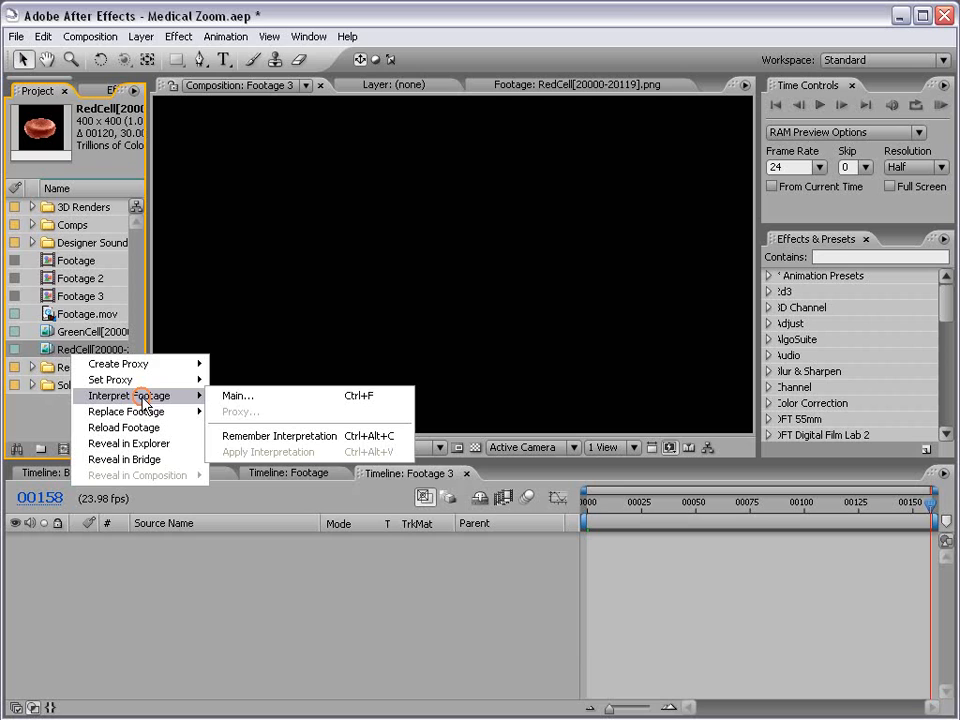
pyautogui.click(240, 396)
pyautogui.moveTo(515, 326); pyautogui.dragTo(407, 332)
pyautogui.write('23.98')
pyautogui.click(588, 629)
# Add a white solid at composition size, 1280 x 720 pixels, to the Footage 3 composition
pyautogui.click(547, 270)
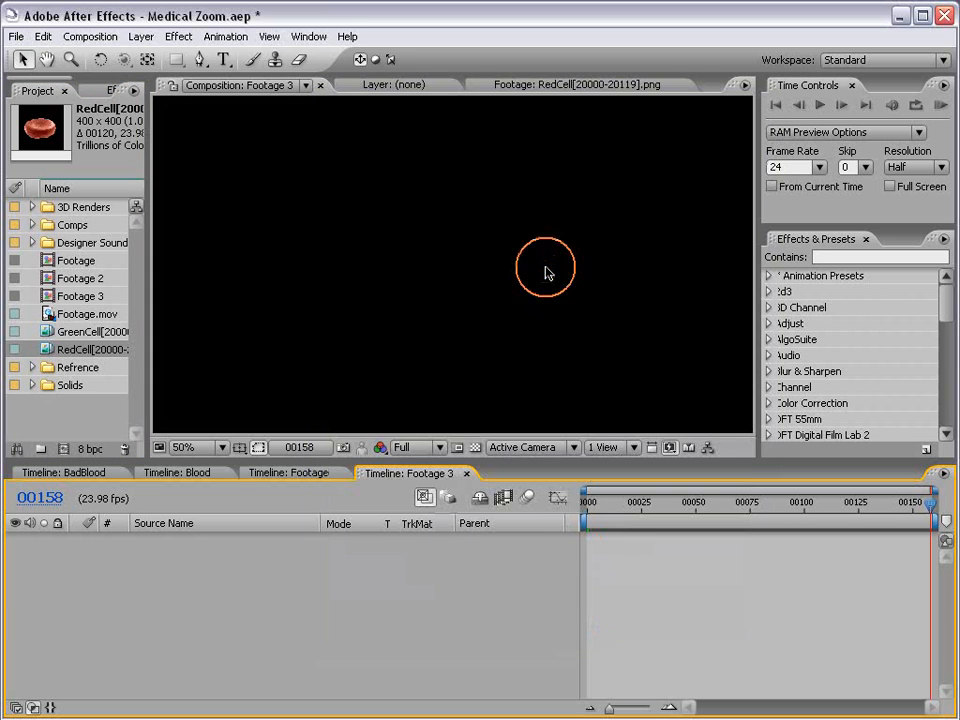
pyautogui.press(',')
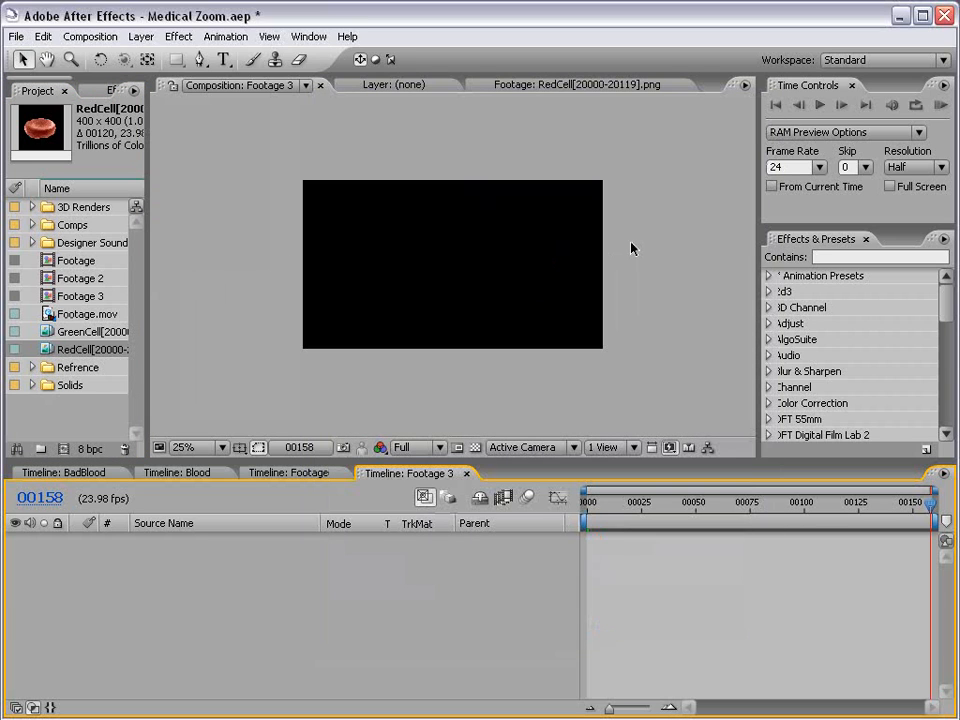
pyautogui.click(141, 36)
pyautogui.moveTo(330, 57)
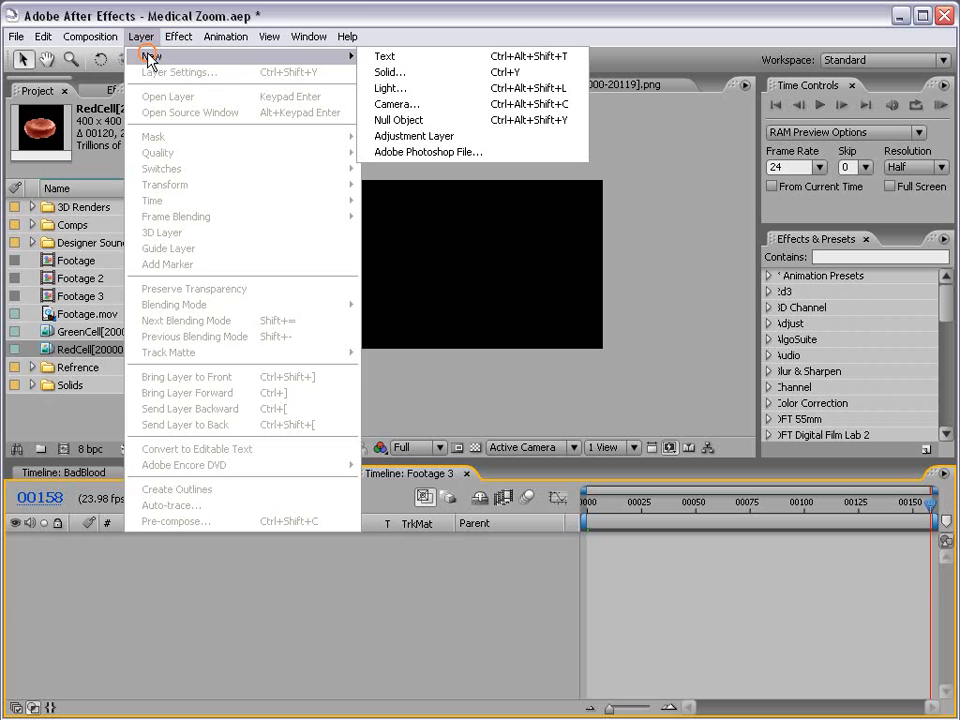
pyautogui.click(397, 73)
pyautogui.moveTo(957, 332); pyautogui.dragTo(630, 238)
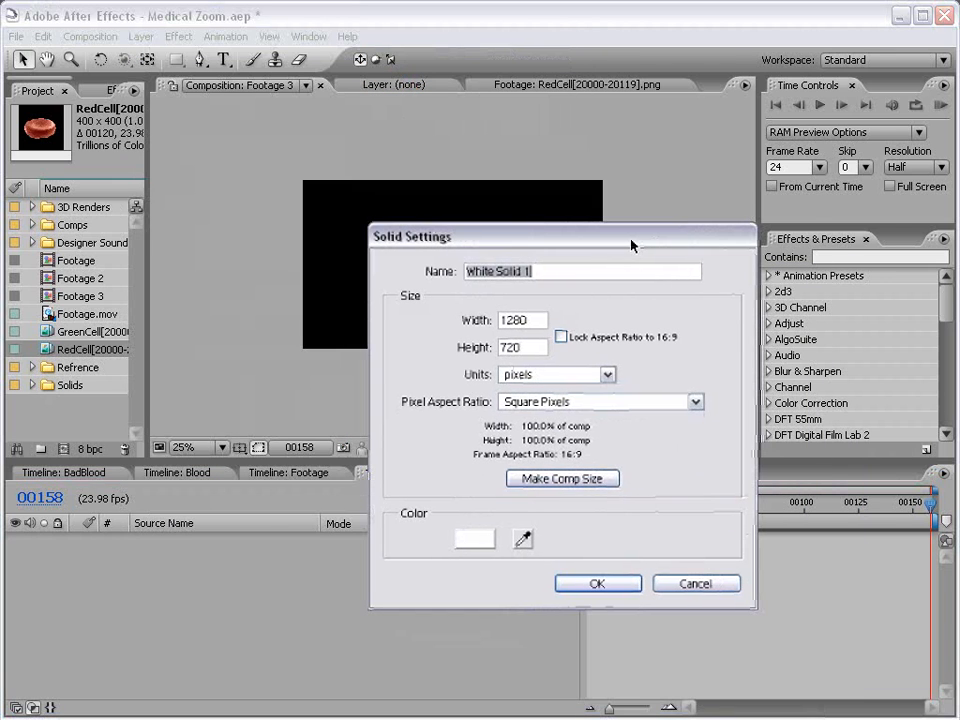
pyautogui.click(530, 477)
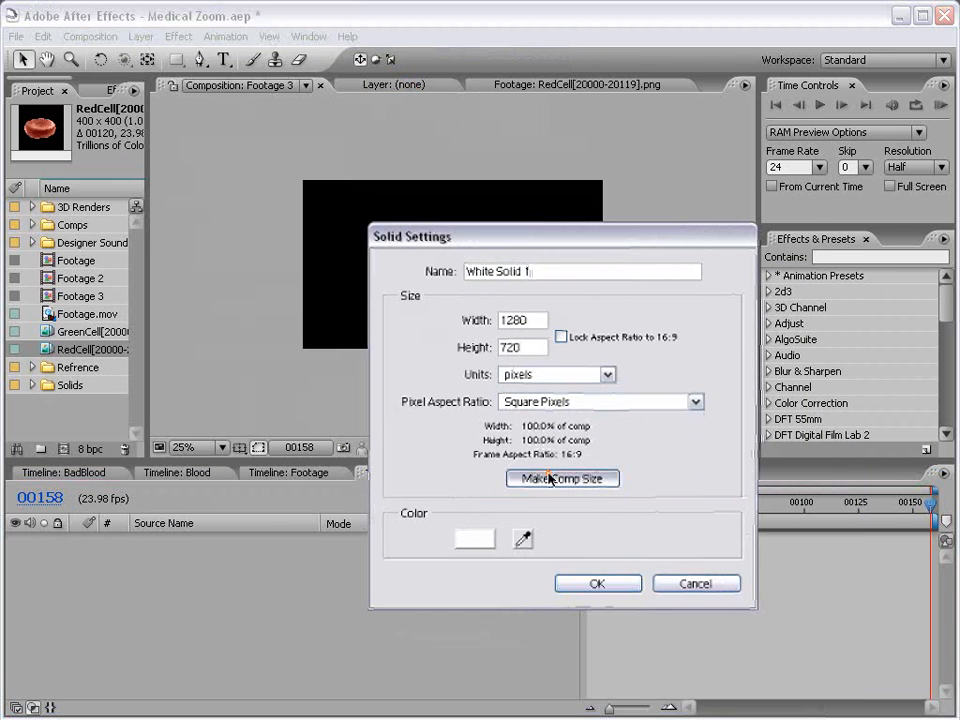
pyautogui.click(599, 585)
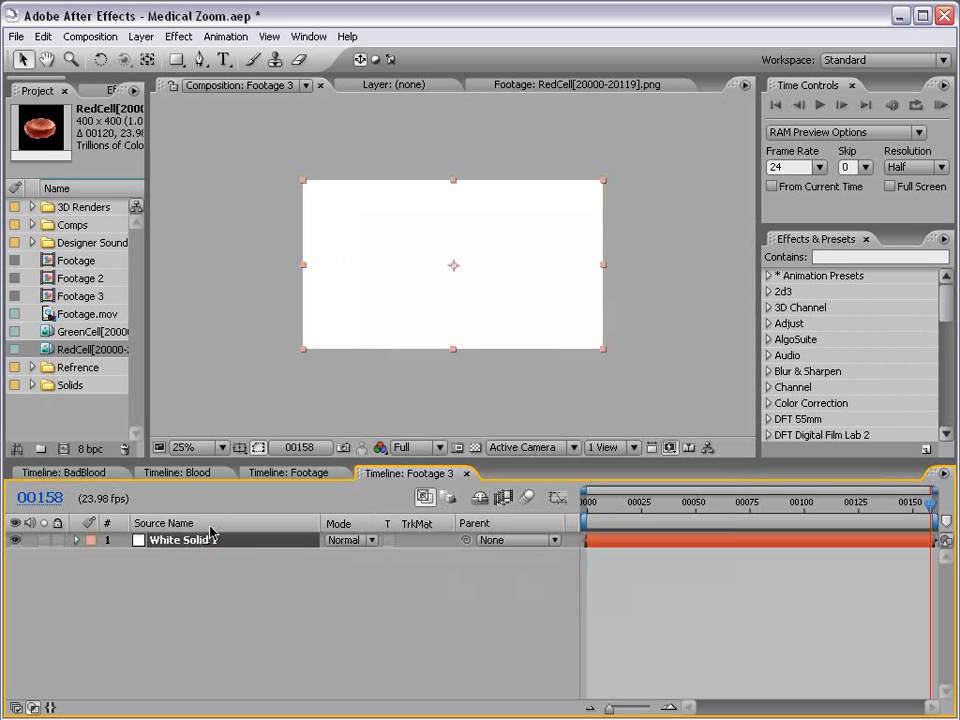
# Rename the white solid layer to BG
pyautogui.press('Return')
pyautogui.write('GM')
pyautogui.press('BackSpace')
pyautogui.press('BackSpace')
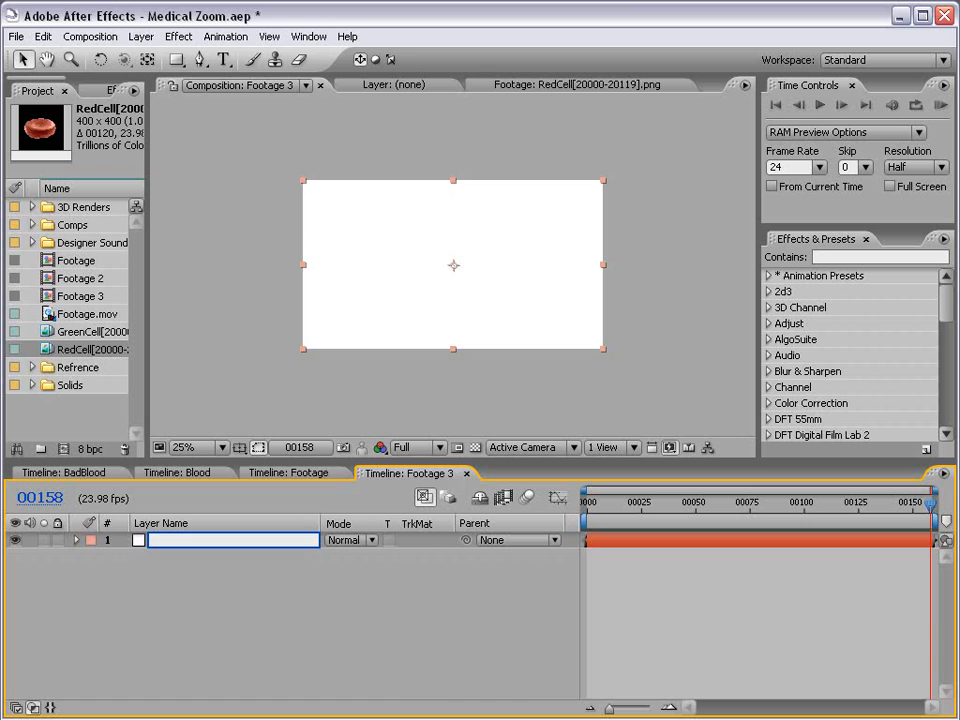
# Apply the Fractal Noise effect to the BG layer and widen the area showing its effect settings
pyautogui.click(179, 36)
pyautogui.moveTo(222, 462)
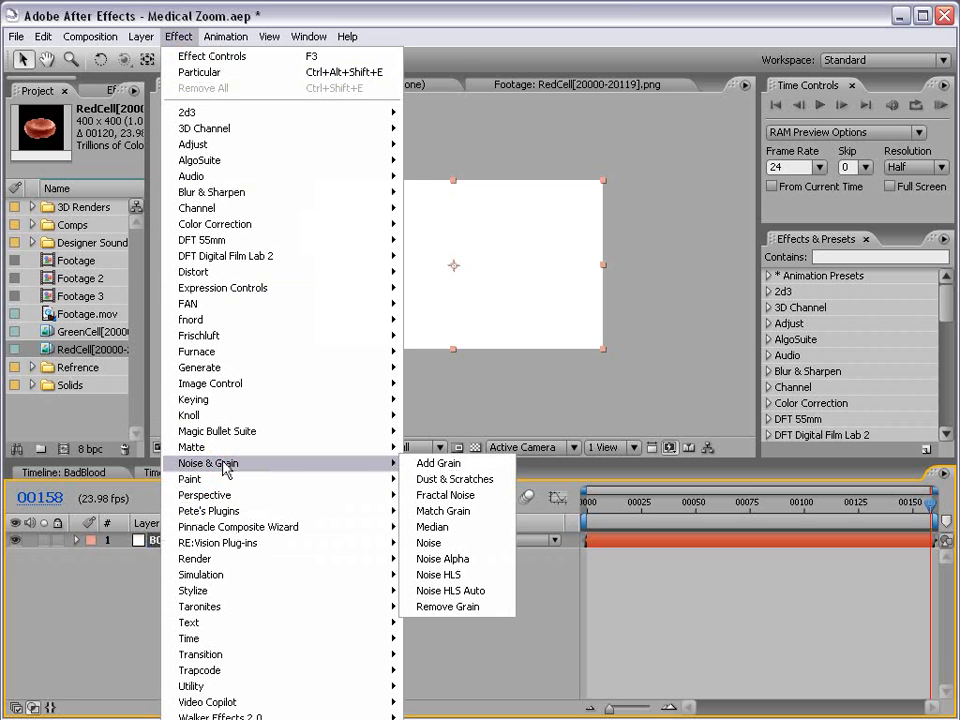
pyautogui.click(507, 497)
pyautogui.moveTo(146, 238); pyautogui.dragTo(248, 245)
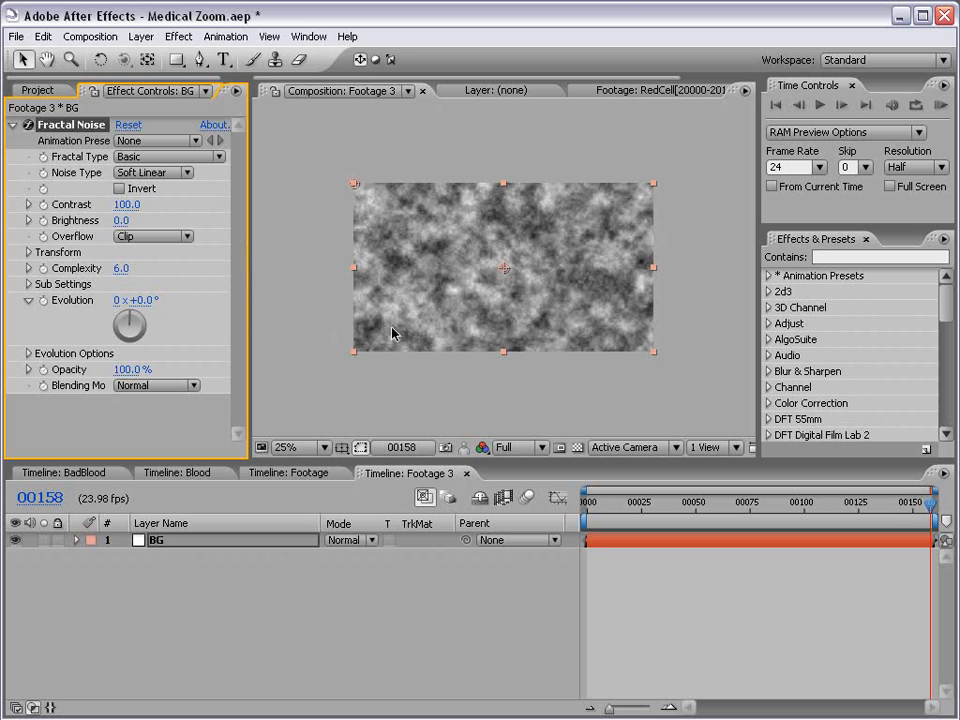
pyautogui.click(376, 397)
pyautogui.scroll(2, 458, 261)
pyautogui.scroll(-2, 452, 259)
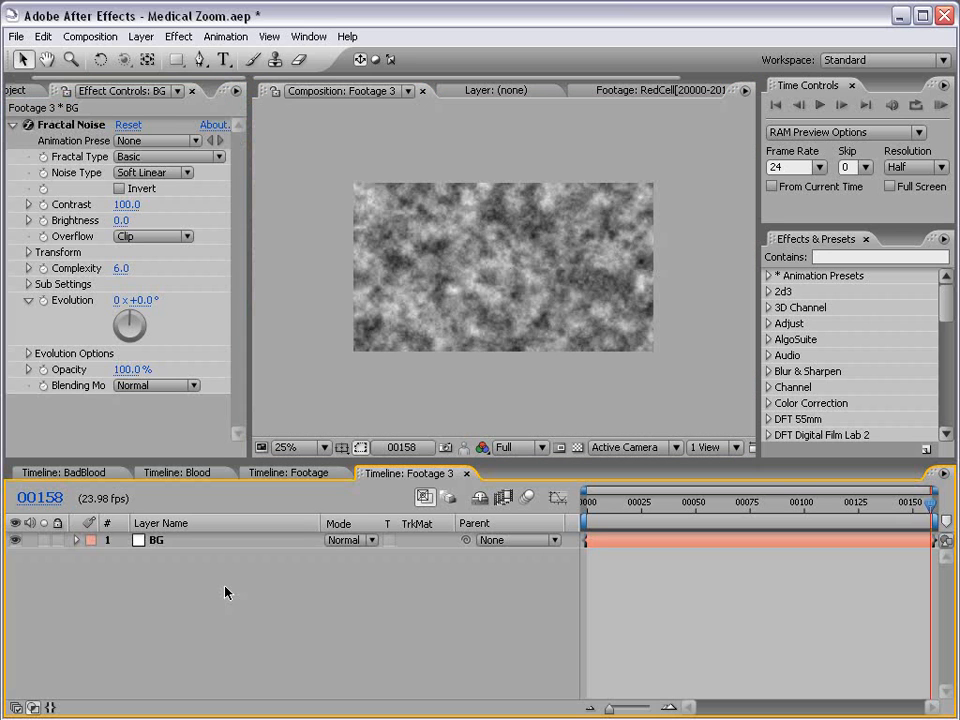
# Pre-compose the BG layer into a new composition named BG, moving all attributes into it
pyautogui.click(157, 540)
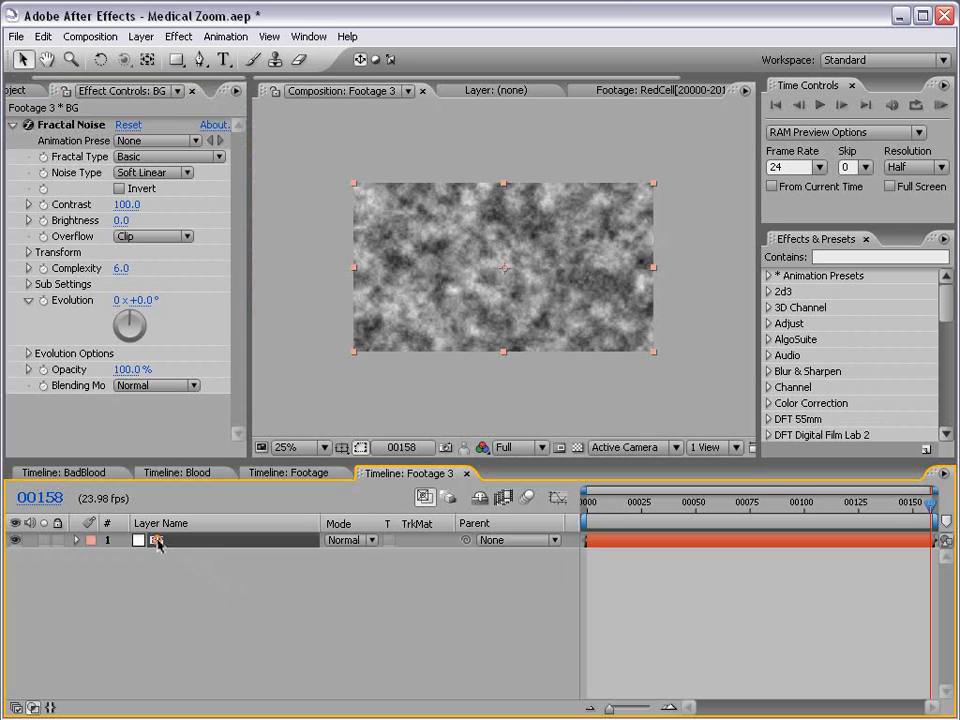
pyautogui.click(141, 36)
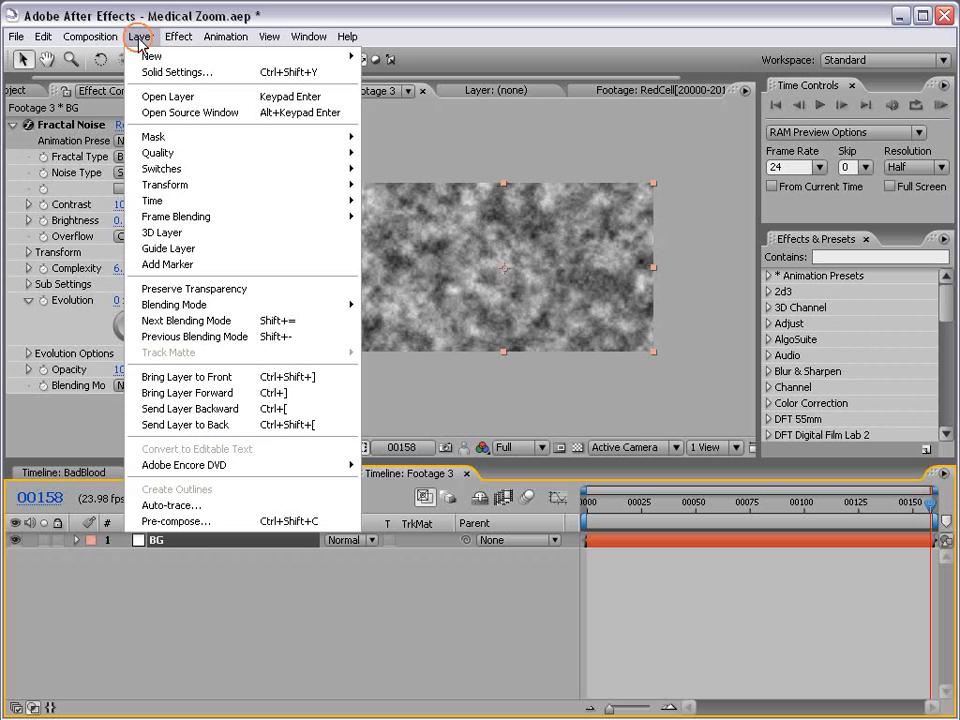
pyautogui.click(229, 521)
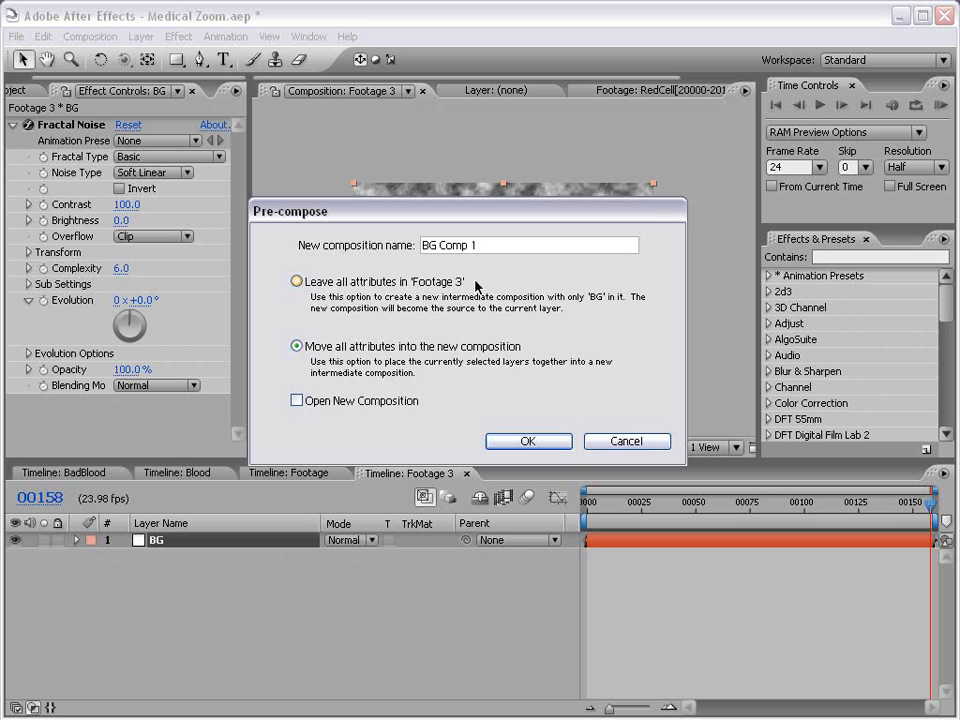
pyautogui.moveTo(441, 245); pyautogui.dragTo(590, 263)
pyautogui.press('BackSpace')
pyautogui.click(528, 441)
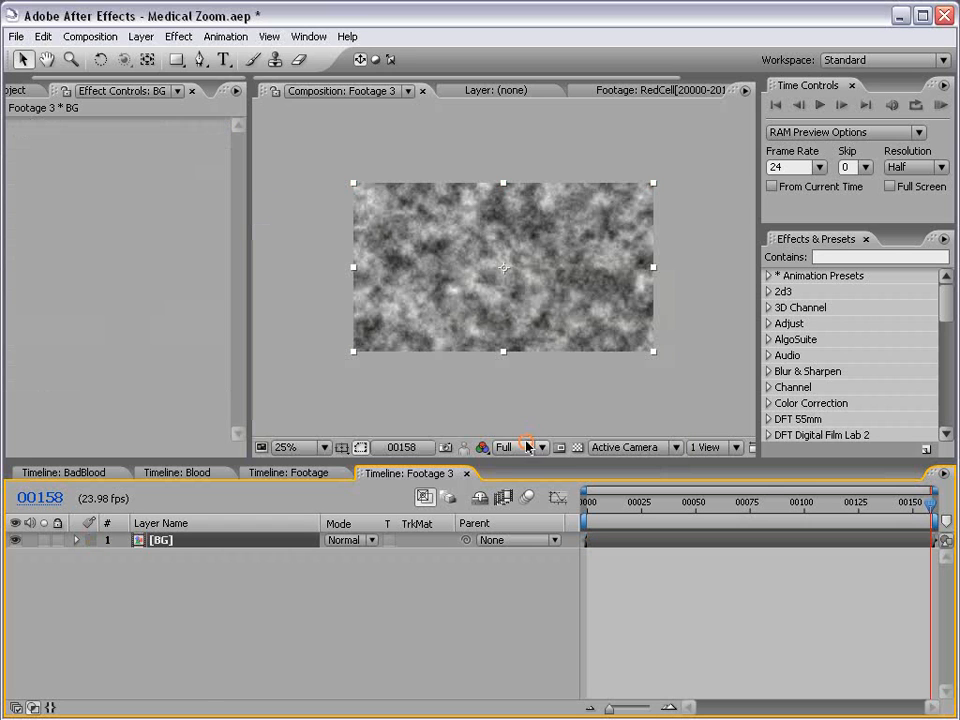
# Find the CC Glass effect and apply it to the BG layer in the Footage 3 composition
pyautogui.click(826, 256)
pyautogui.write('cc glass')
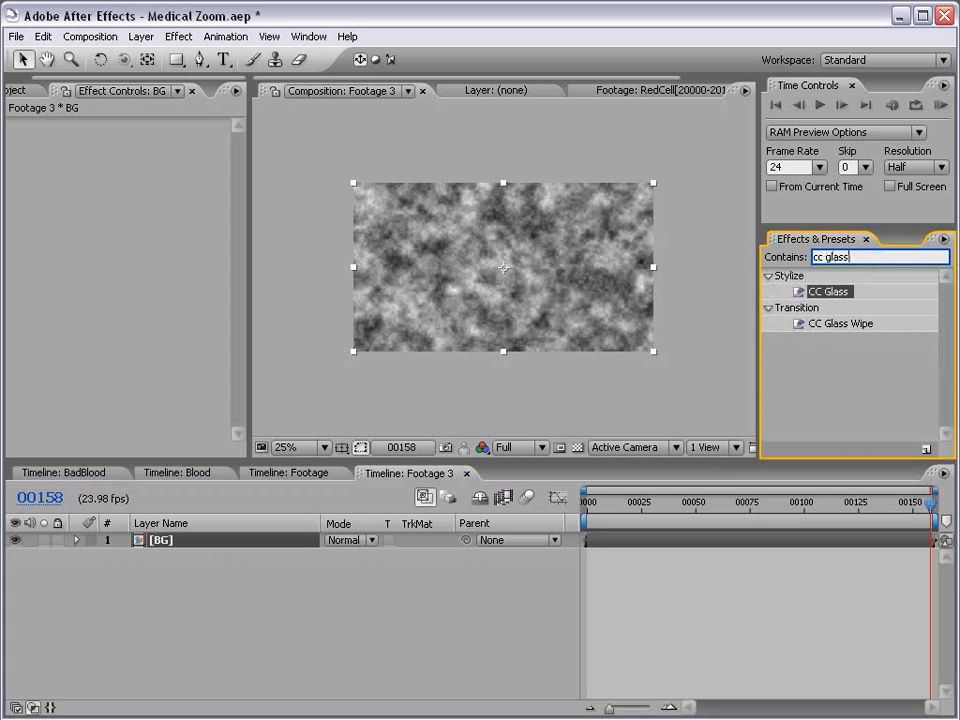
pyautogui.moveTo(829, 291); pyautogui.dragTo(545, 310)
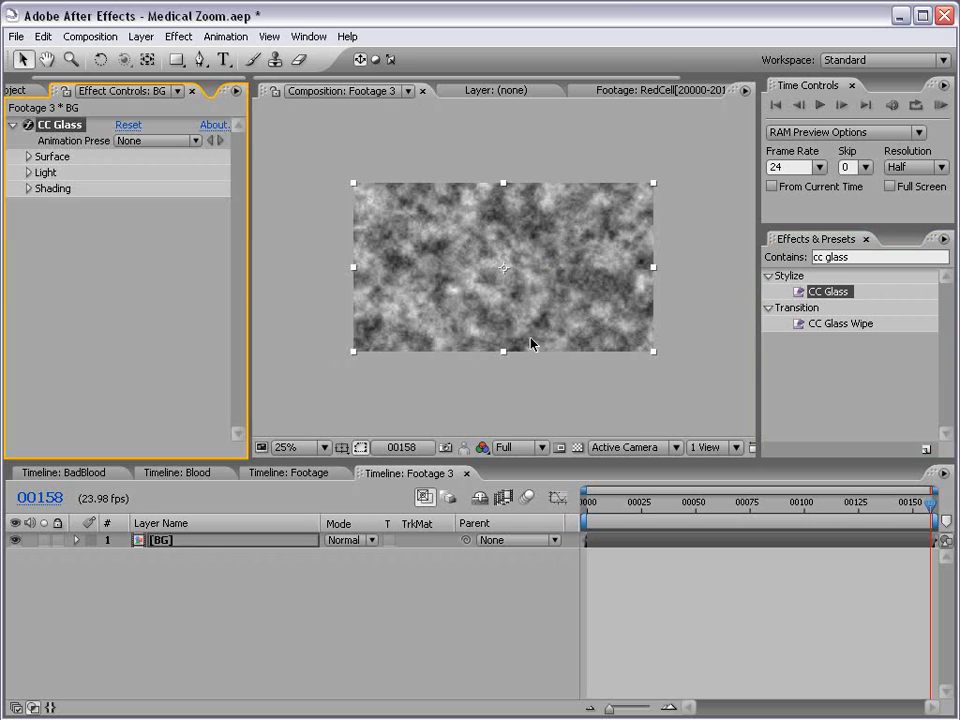
pyautogui.press('.')
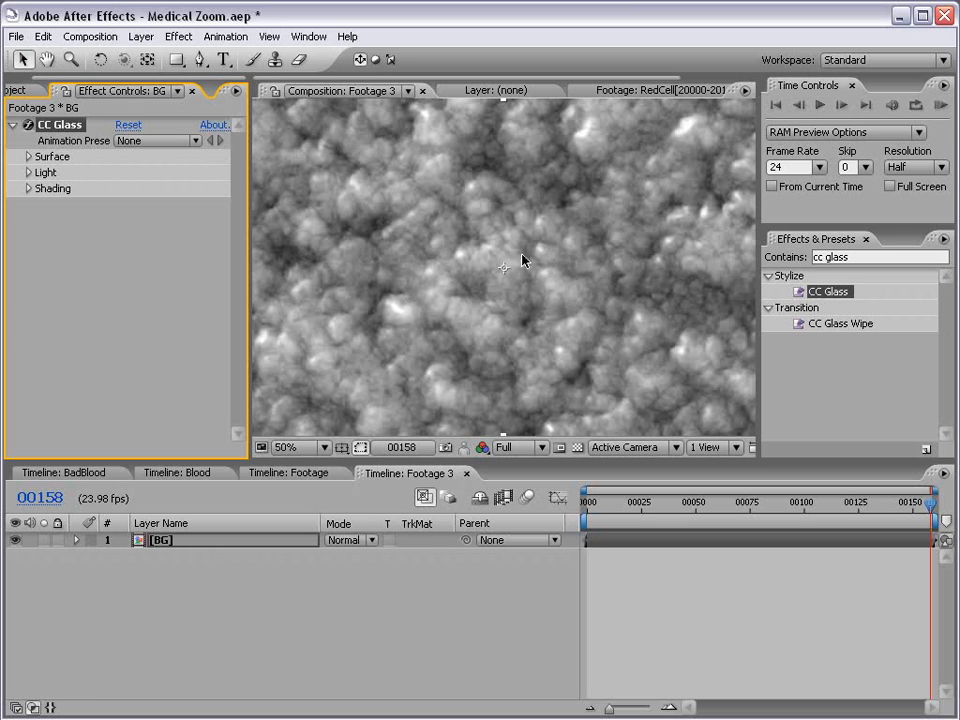
pyautogui.scroll(-2, 523, 259)
# Apply the Curves effect to the BG layer and slightly lower the midpoint of the RGB curve
pyautogui.click(185, 36)
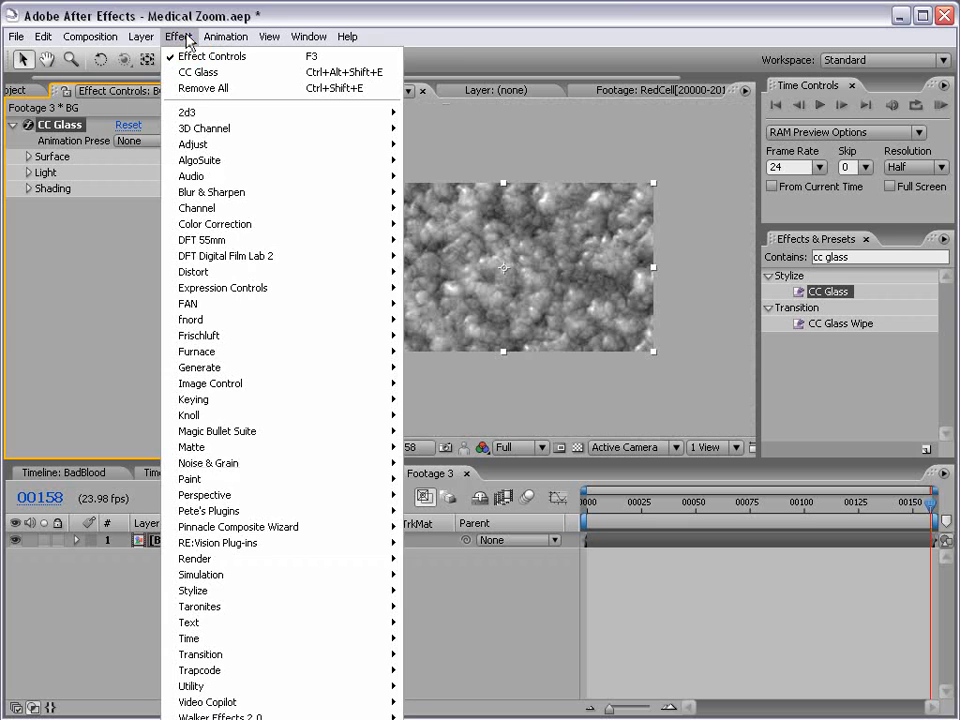
pyautogui.moveTo(240, 226)
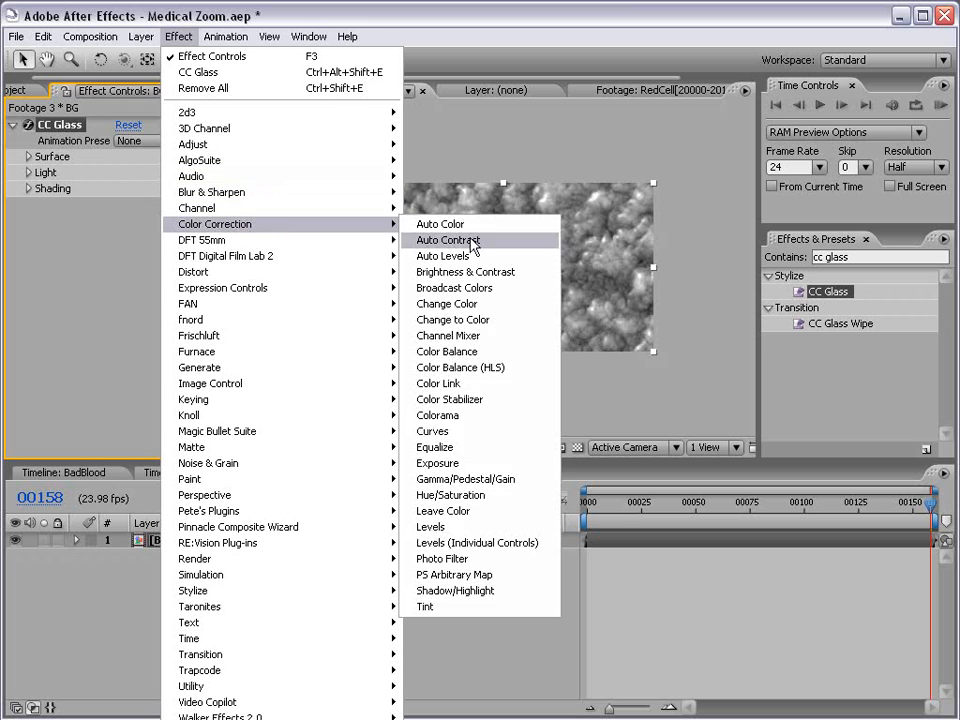
pyautogui.click(432, 429)
pyautogui.scroll(2, 518, 288)
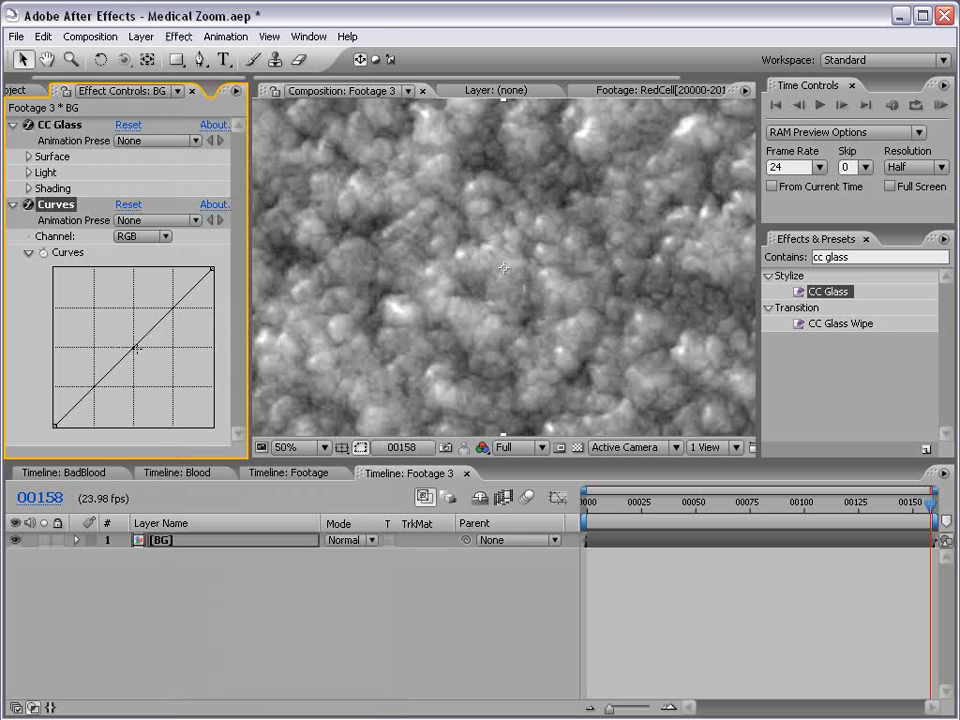
pyautogui.moveTo(135, 348); pyautogui.dragTo(144, 348)
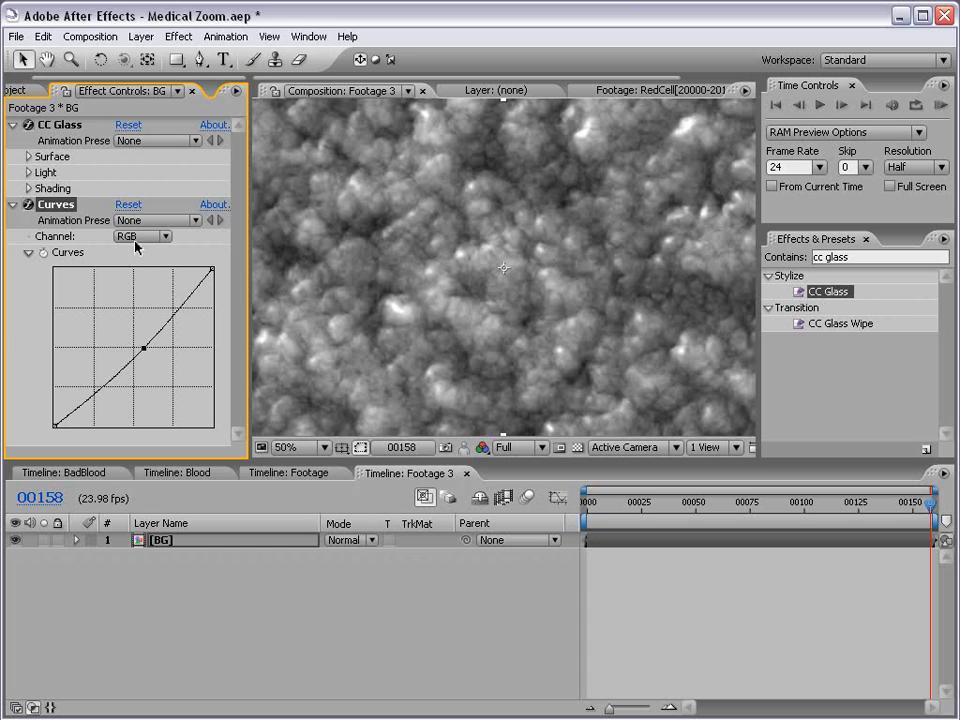
# Raise the midtones of the Red curve and pull the RGB curve's midpoint lower, leaving the Curves settings collapsed
pyautogui.click(138, 238)
pyautogui.click(160, 256)
pyautogui.moveTo(136, 345); pyautogui.dragTo(118, 334)
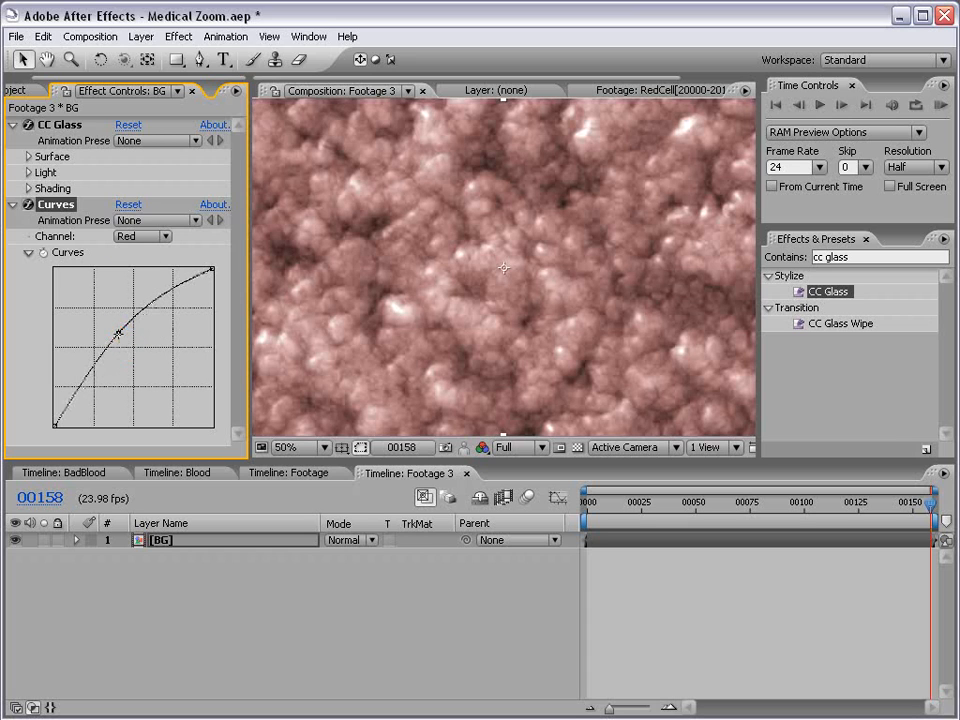
pyautogui.click(140, 237)
pyautogui.click(143, 221)
pyautogui.moveTo(148, 366); pyautogui.dragTo(153, 353)
pyautogui.press(',')
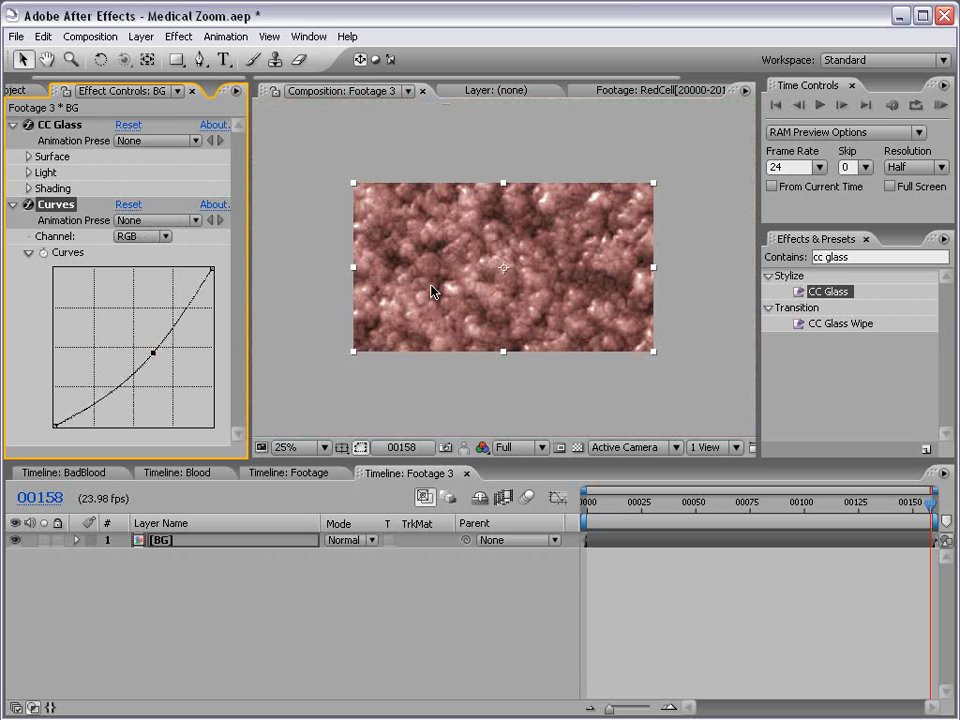
pyautogui.click(13, 204)
# Apply the Hue/Saturation effect to the BG layer and set Master Saturation to 40
pyautogui.click(179, 36)
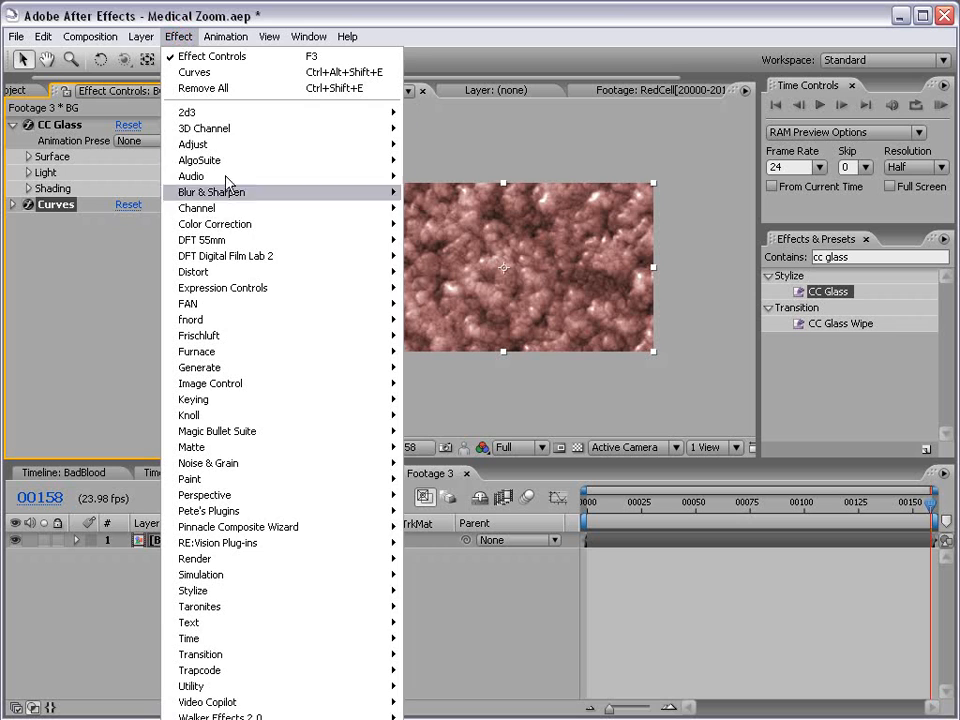
pyautogui.moveTo(214, 224)
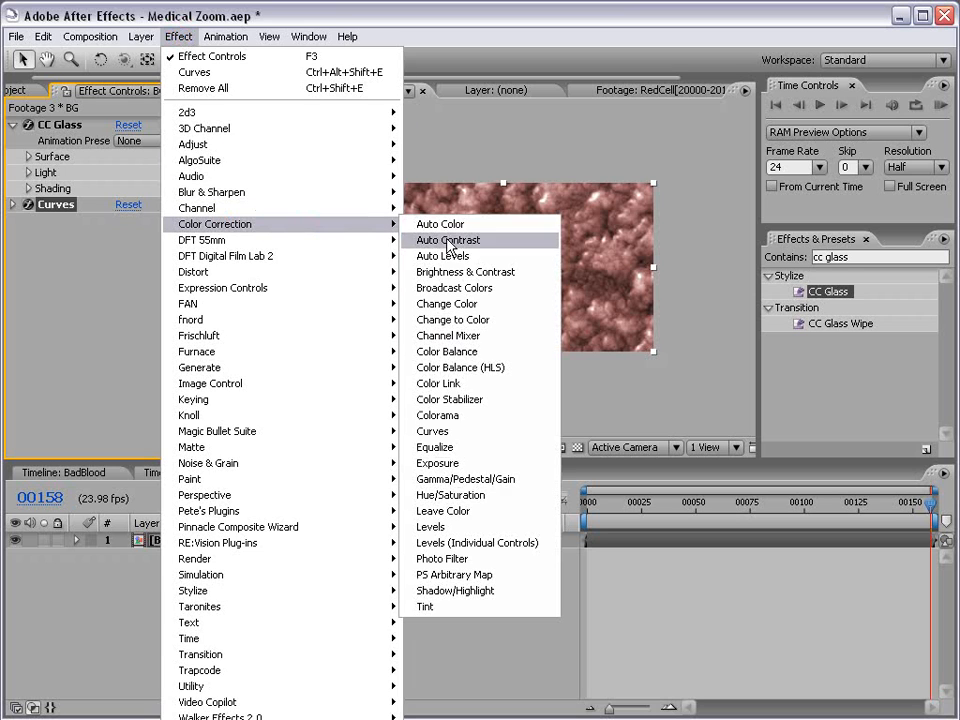
pyautogui.click(493, 505)
pyautogui.moveTo(141, 397); pyautogui.dragTo(167, 397)
pyautogui.scroll(1, 465, 355)
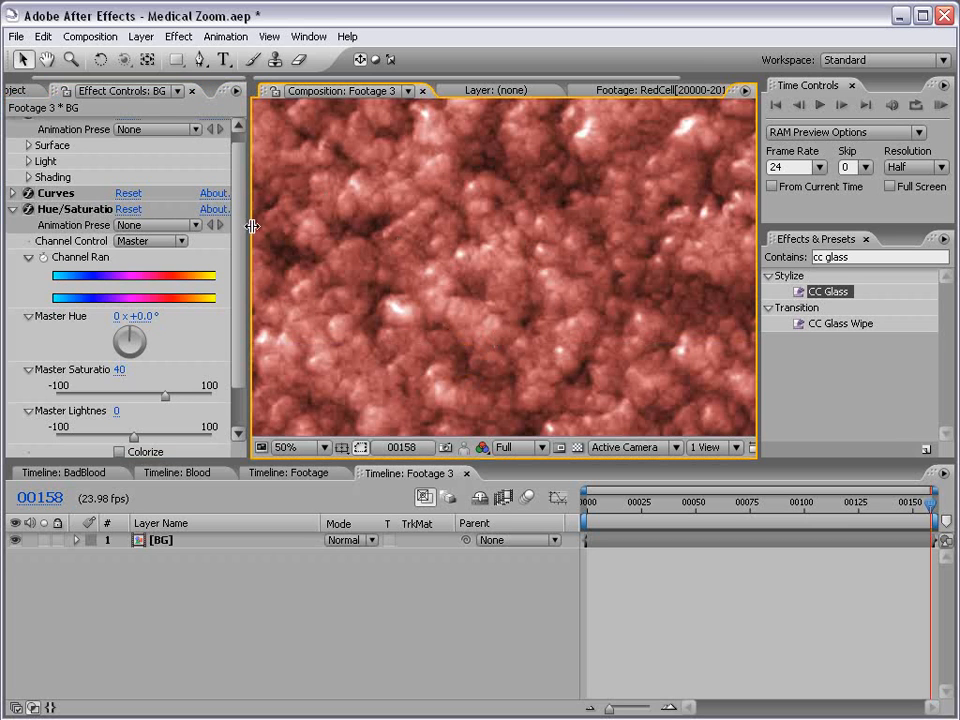
# Reduce the CC Glass surface Softness on the BG layer to 6.2
pyautogui.scroll(1, 180, 164)
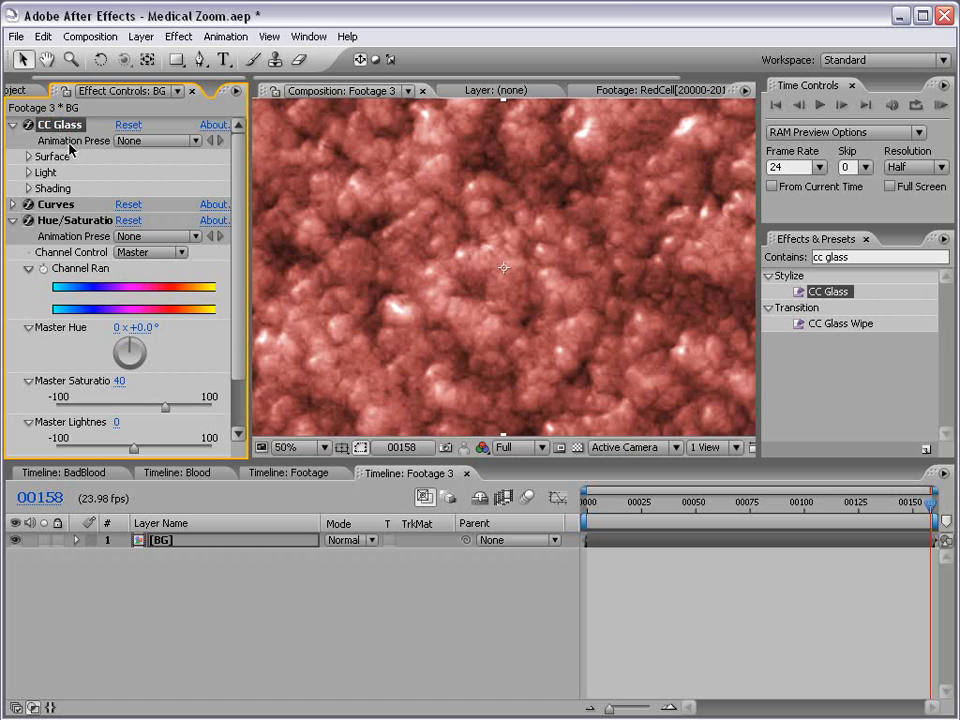
pyautogui.click(29, 158)
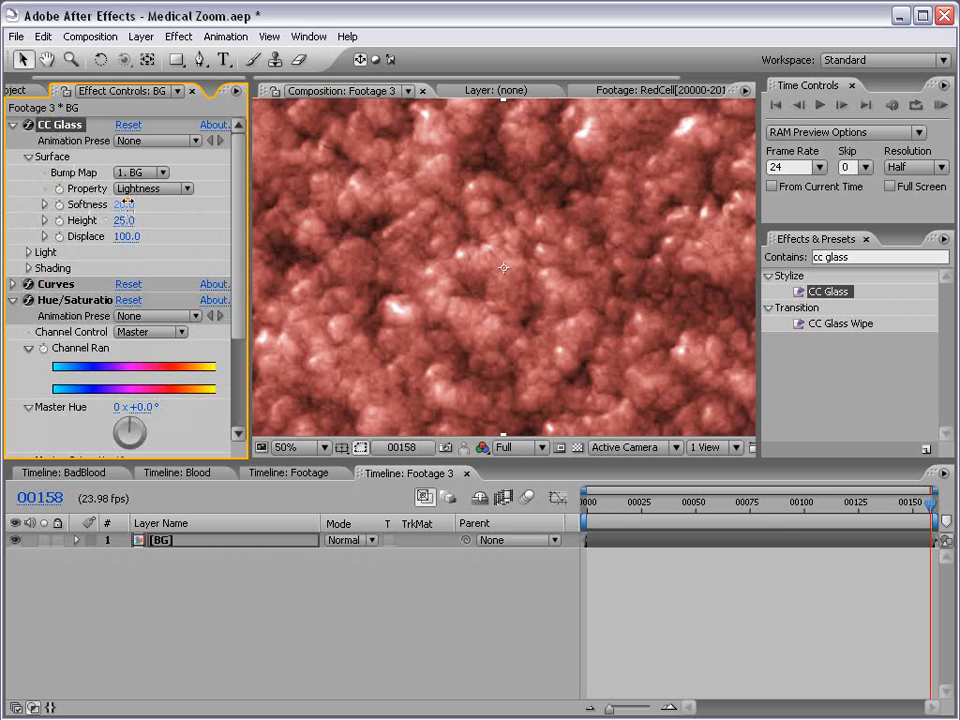
pyautogui.moveTo(173, 199); pyautogui.dragTo(16, 218)
pyautogui.scroll(1, 472, 266)
pyautogui.scroll(-1, 441, 297)
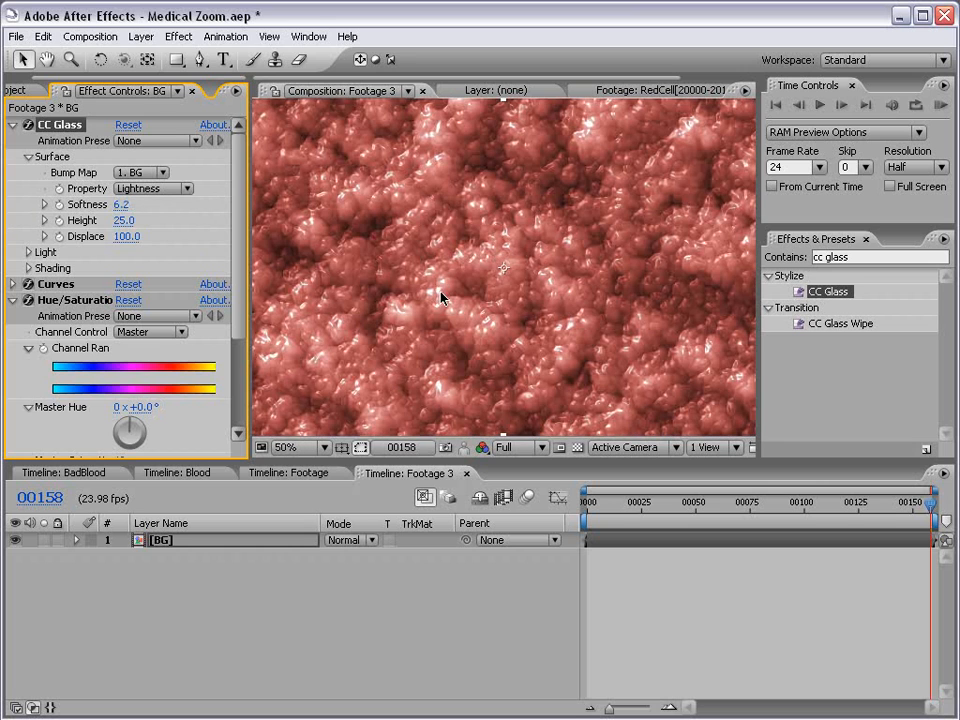
# Set the CC Glass Light Direction on the BG layer to 89°
pyautogui.click(28, 253)
pyautogui.moveTo(250, 353); pyautogui.dragTo(316, 354)
pyautogui.moveTo(175, 342); pyautogui.dragTo(310, 343)
pyautogui.press(',')
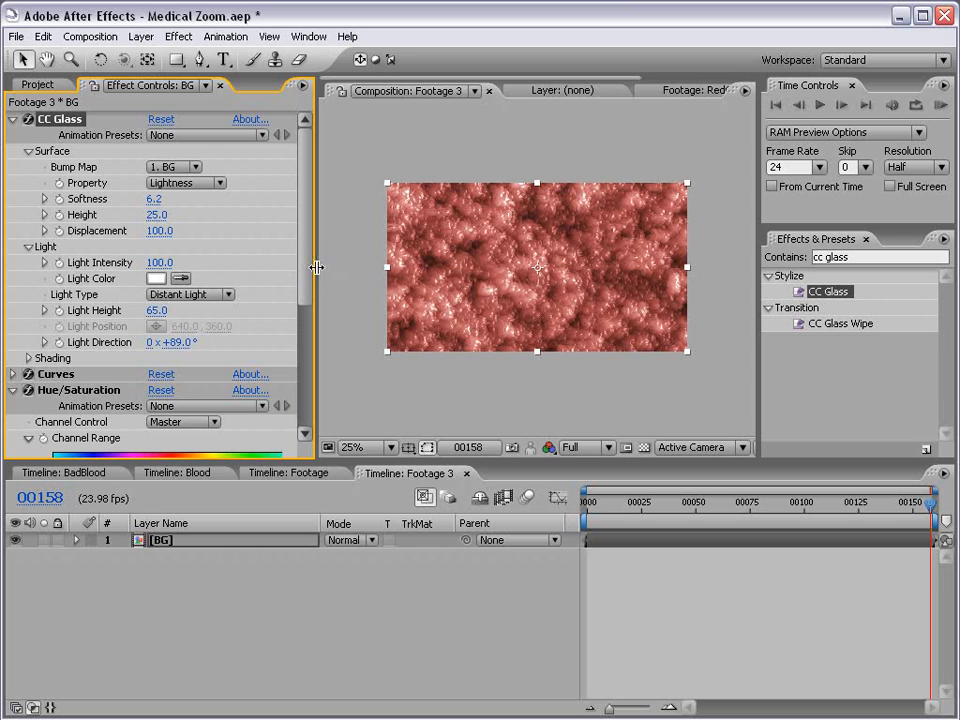
pyautogui.moveTo(317, 266); pyautogui.dragTo(249, 279)
pyautogui.press('.')
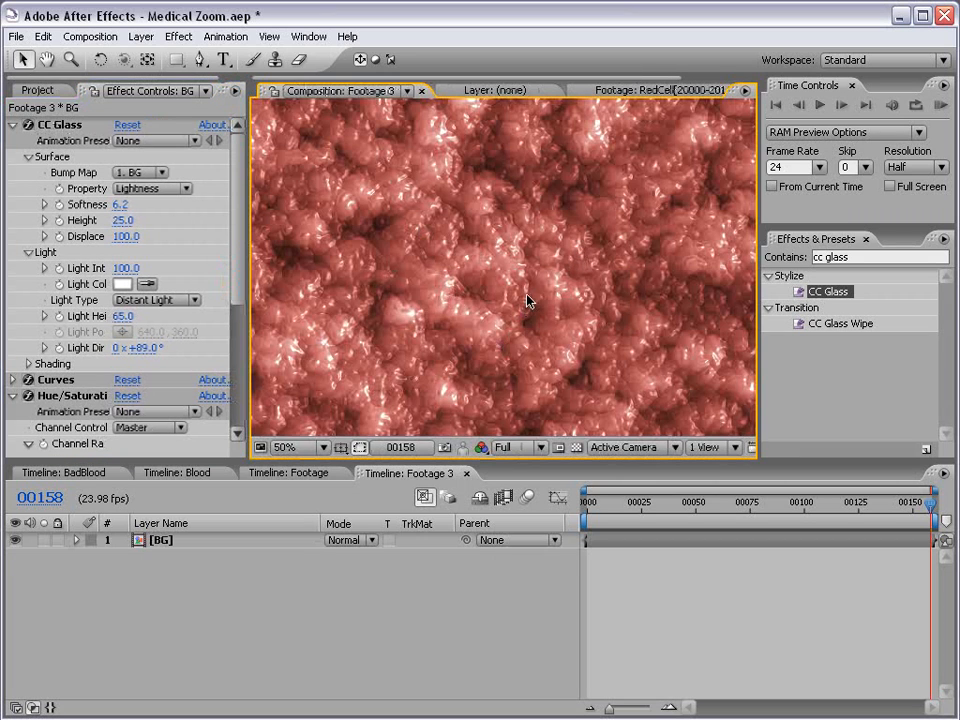
pyautogui.press(',')
# Add a white 1280 x 720 pixel solid named Particles above the BG layer
pyautogui.click(402, 593)
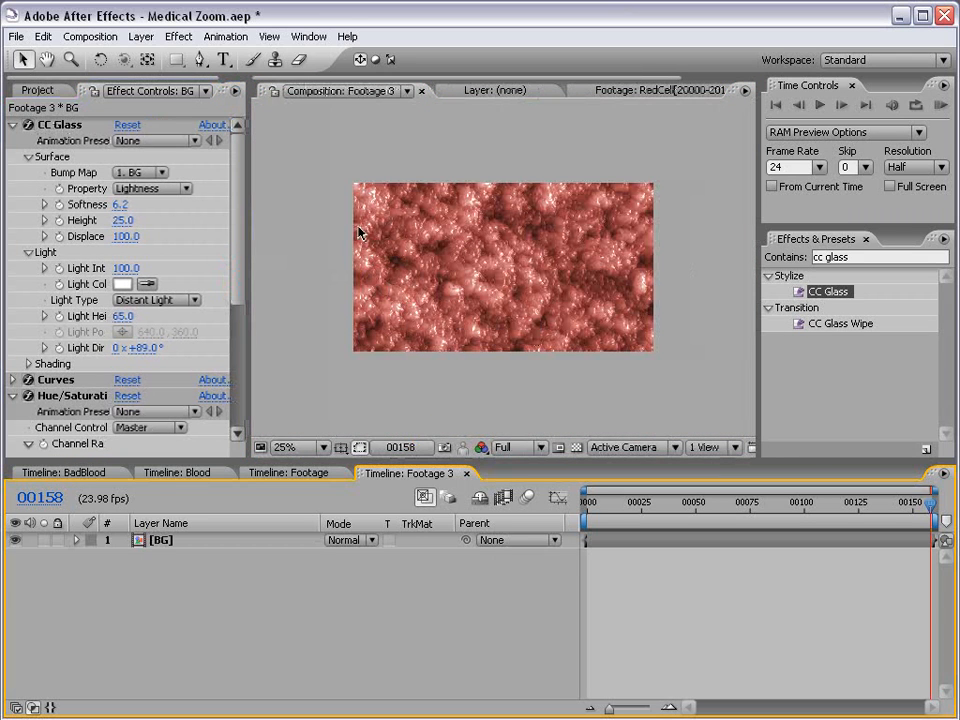
pyautogui.click(143, 36)
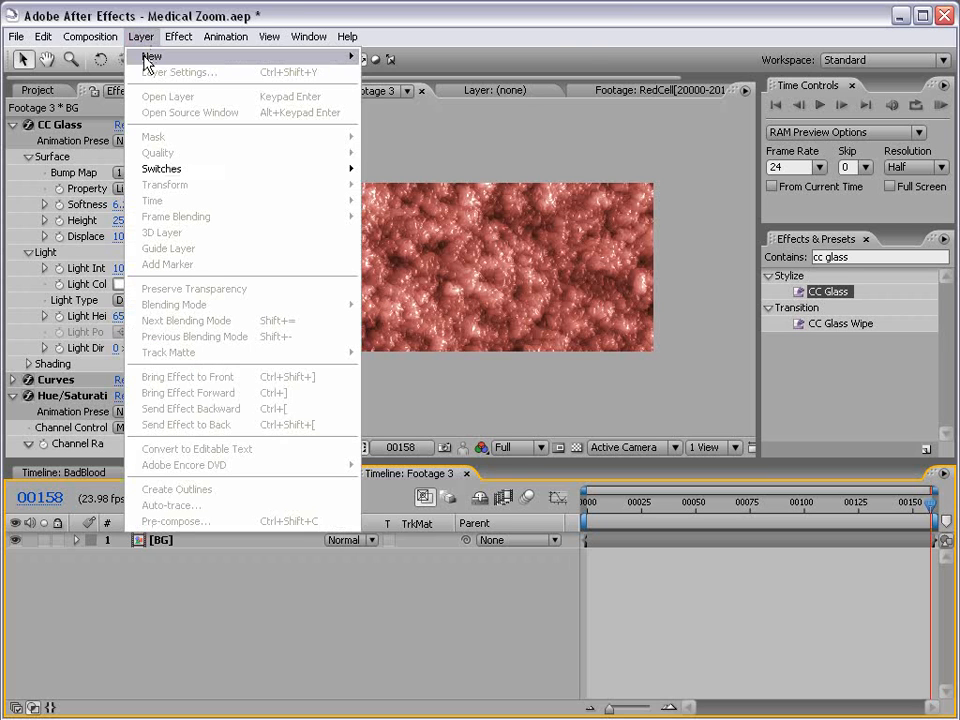
pyautogui.moveTo(150, 57)
pyautogui.click(394, 76)
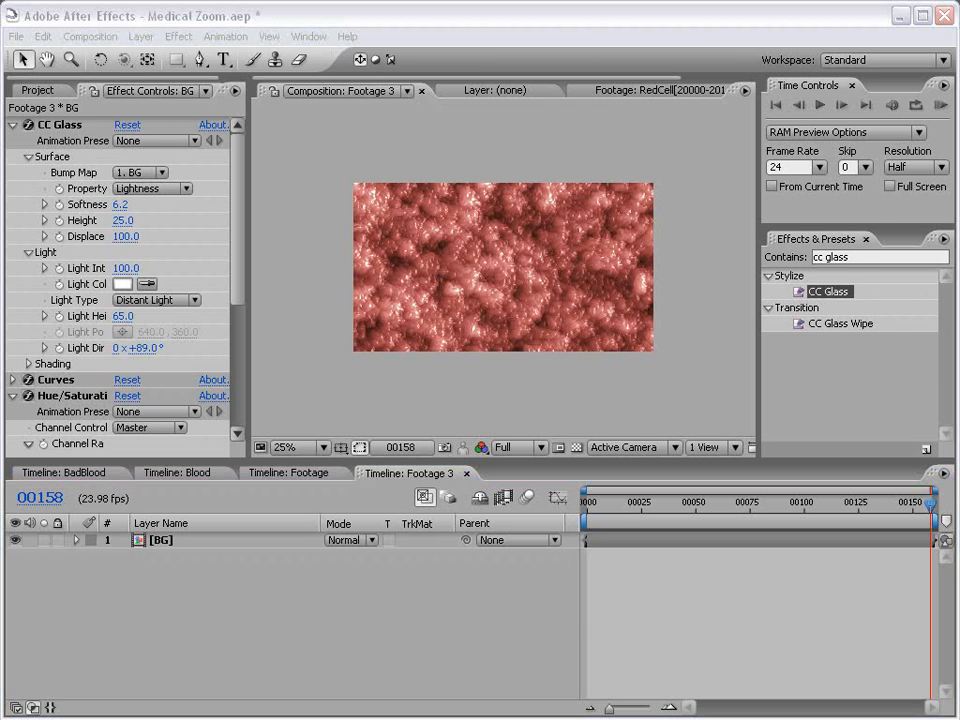
pyautogui.moveTo(423, 254); pyautogui.dragTo(245, 244)
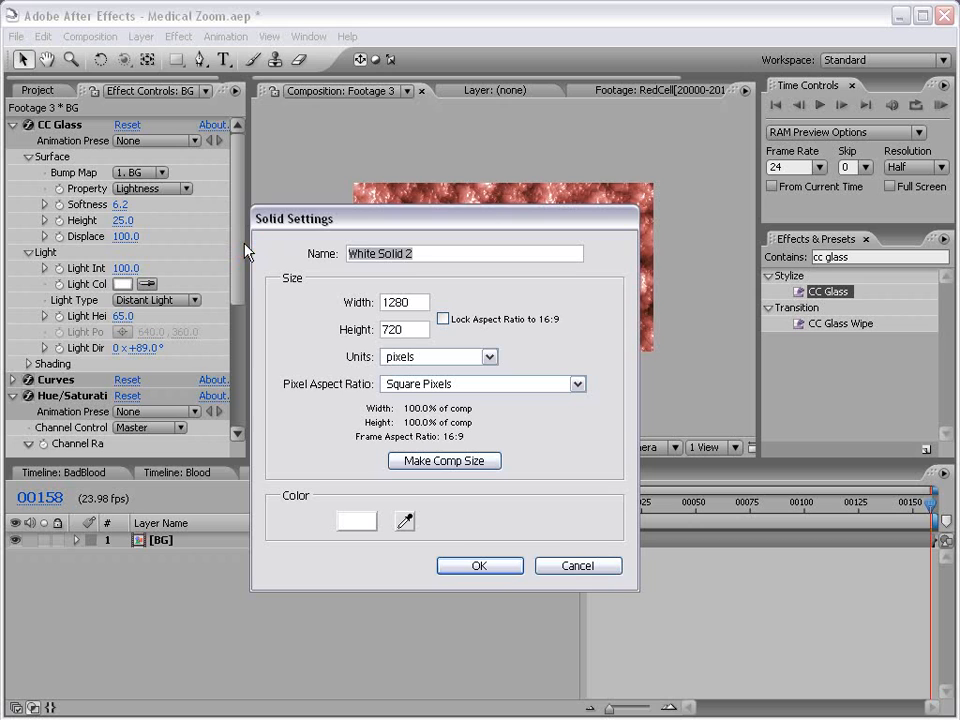
pyautogui.write('Particles')
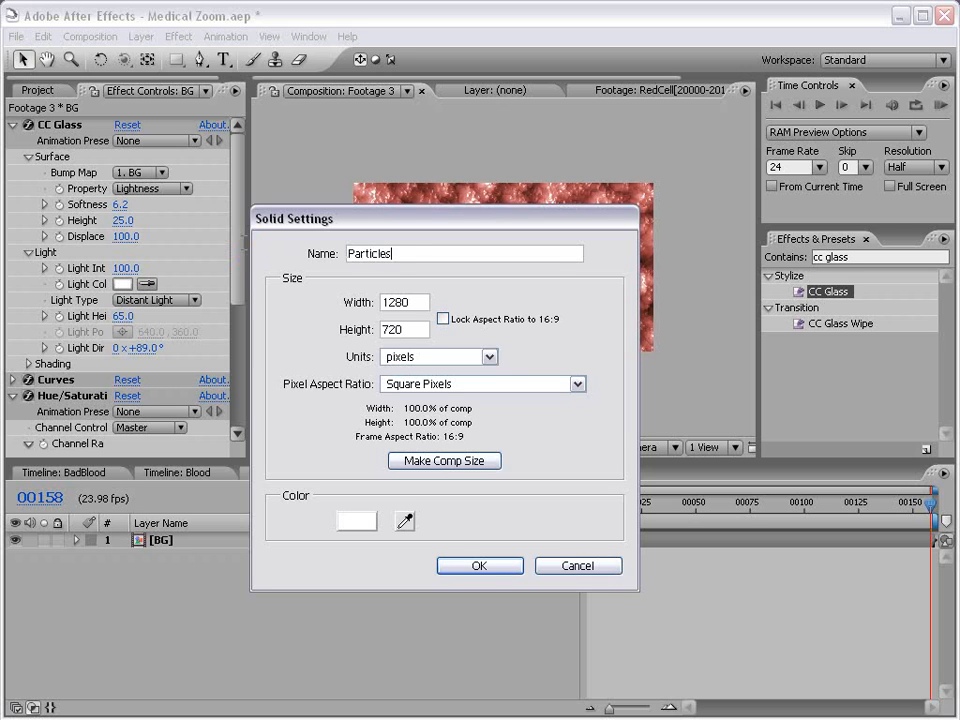
pyautogui.click(495, 570)
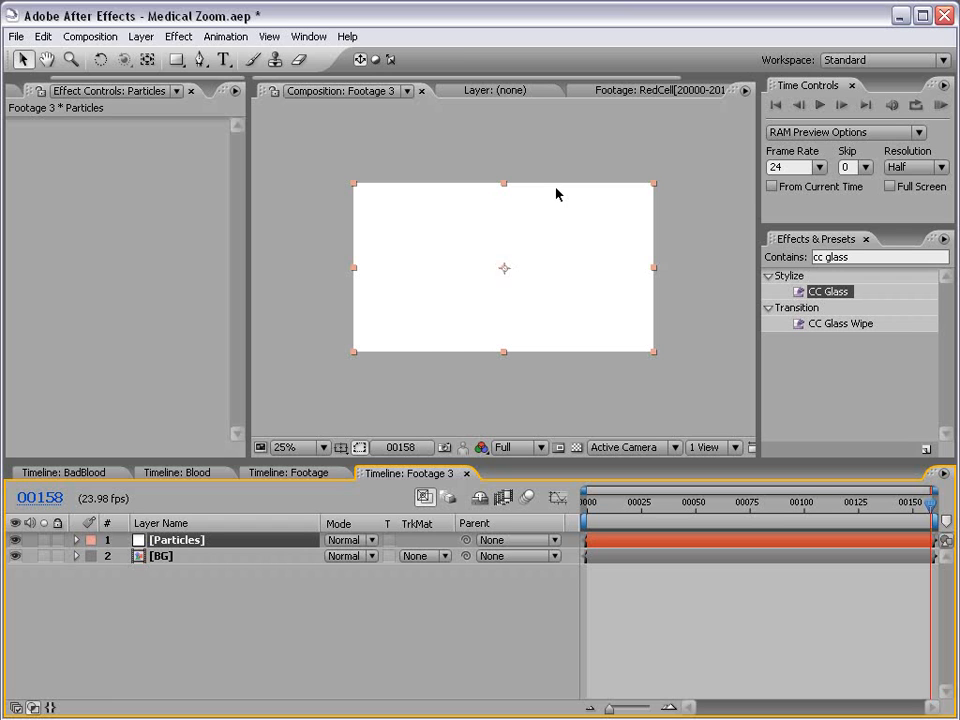
# Enlarge the composition view and apply the Trapcode Particular effect to the Particles layer
pyautogui.moveTo(249, 461); pyautogui.dragTo(215, 495)
pyautogui.click(407, 417)
pyautogui.click(428, 321)
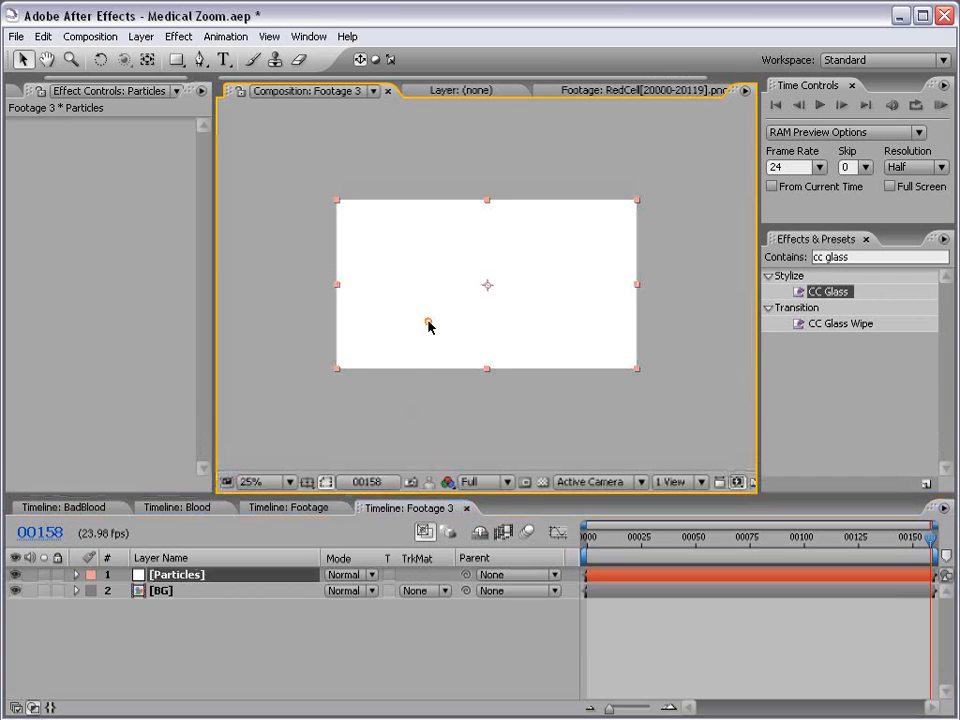
pyautogui.click(179, 37)
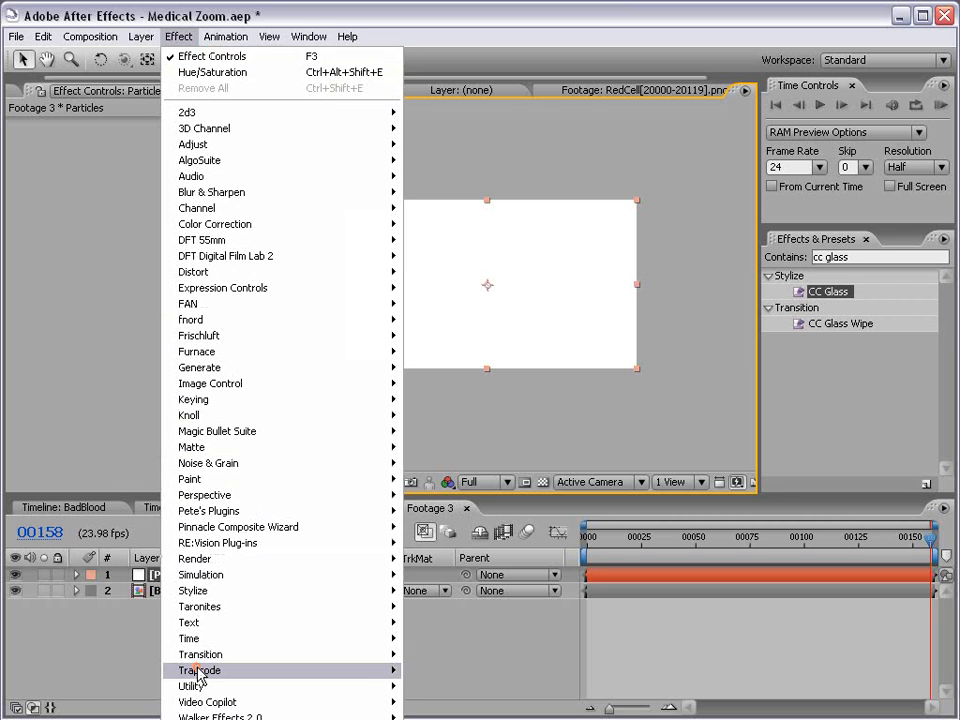
pyautogui.moveTo(190, 672)
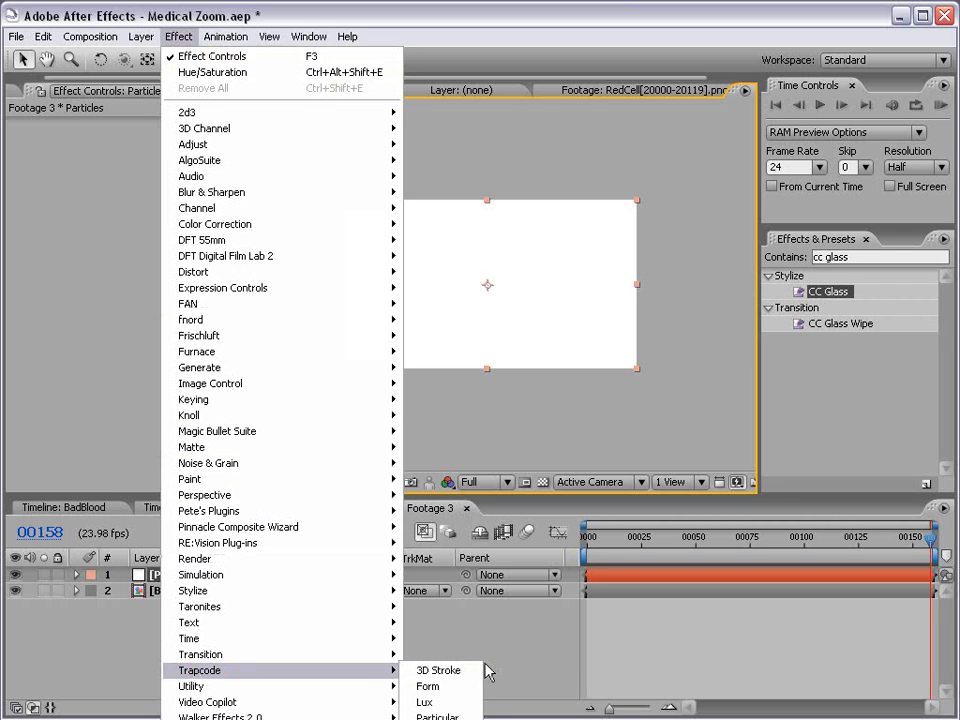
pyautogui.click(438, 716)
pyautogui.press('.')
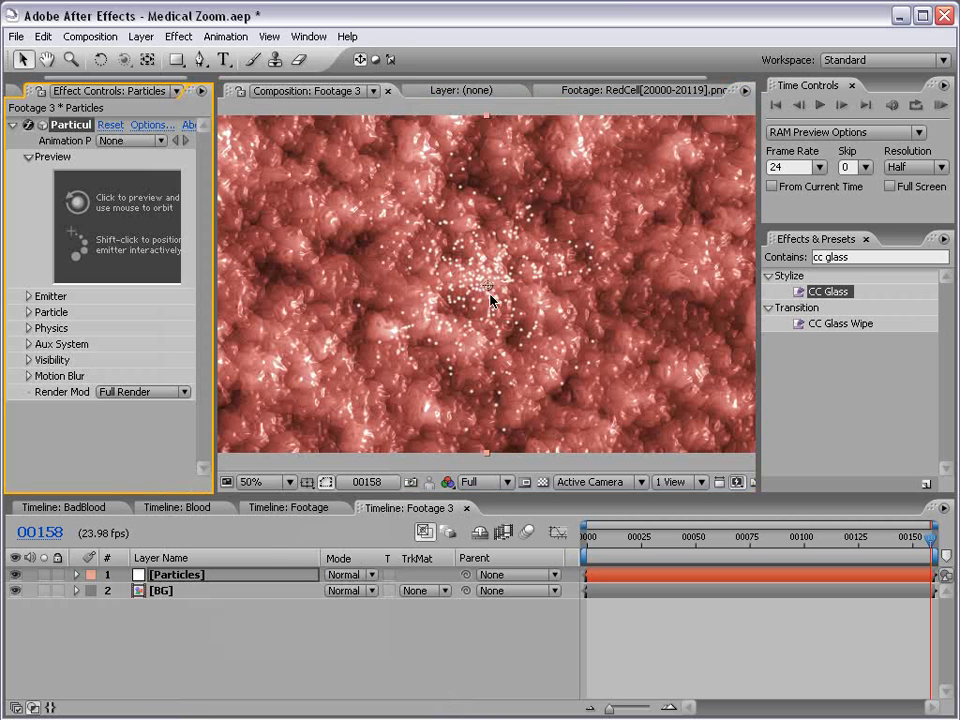
# Scrub the timeline to frame 102 to examine the particle motion, and widen the area showing the Particular settings
pyautogui.moveTo(600, 538); pyautogui.dragTo(779, 567)
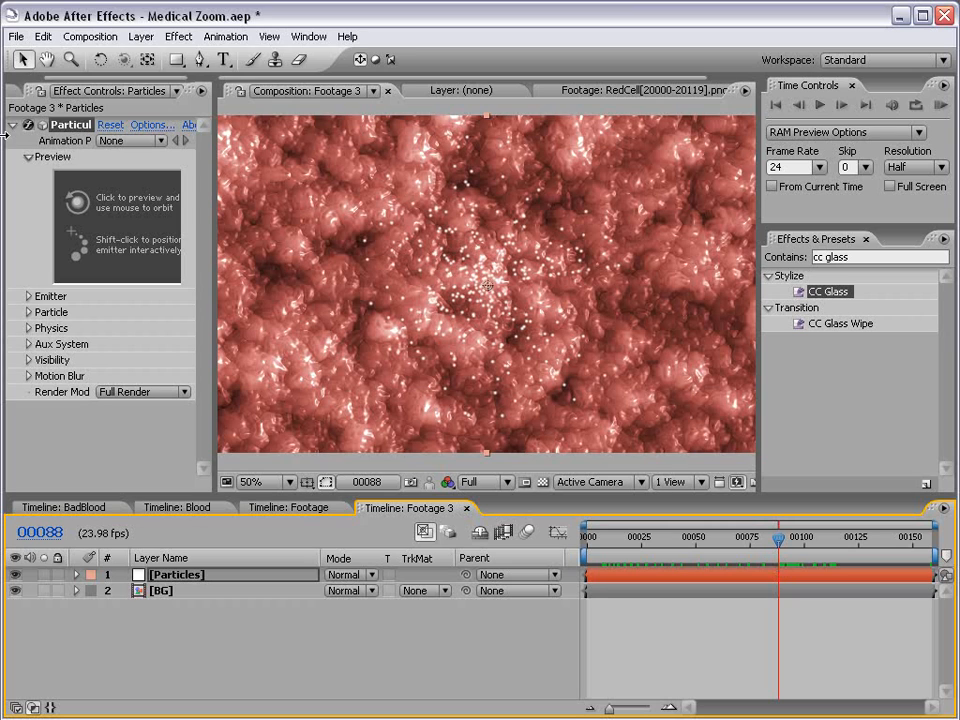
pyautogui.moveTo(56, 79); pyautogui.dragTo(16, 77)
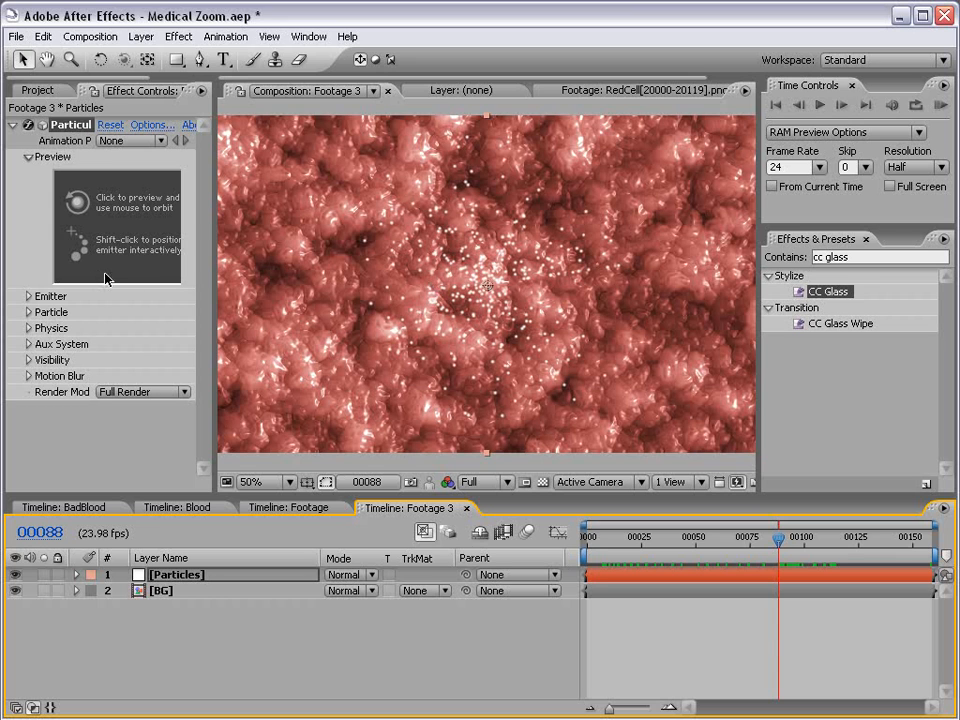
pyautogui.moveTo(214, 352); pyautogui.dragTo(257, 356)
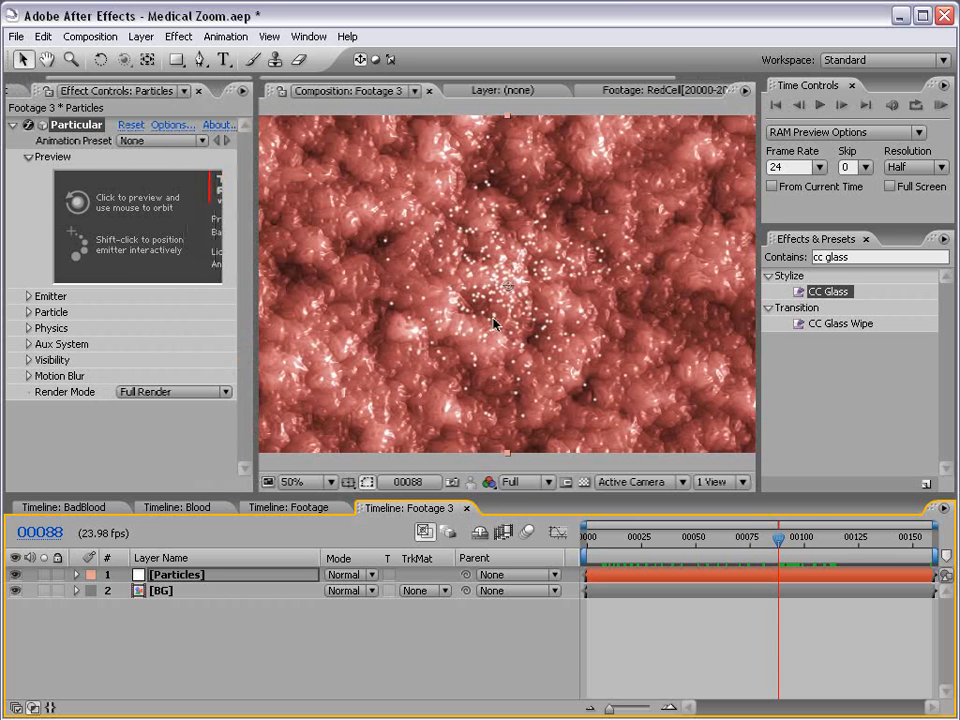
pyautogui.moveTo(750, 543); pyautogui.dragTo(793, 540)
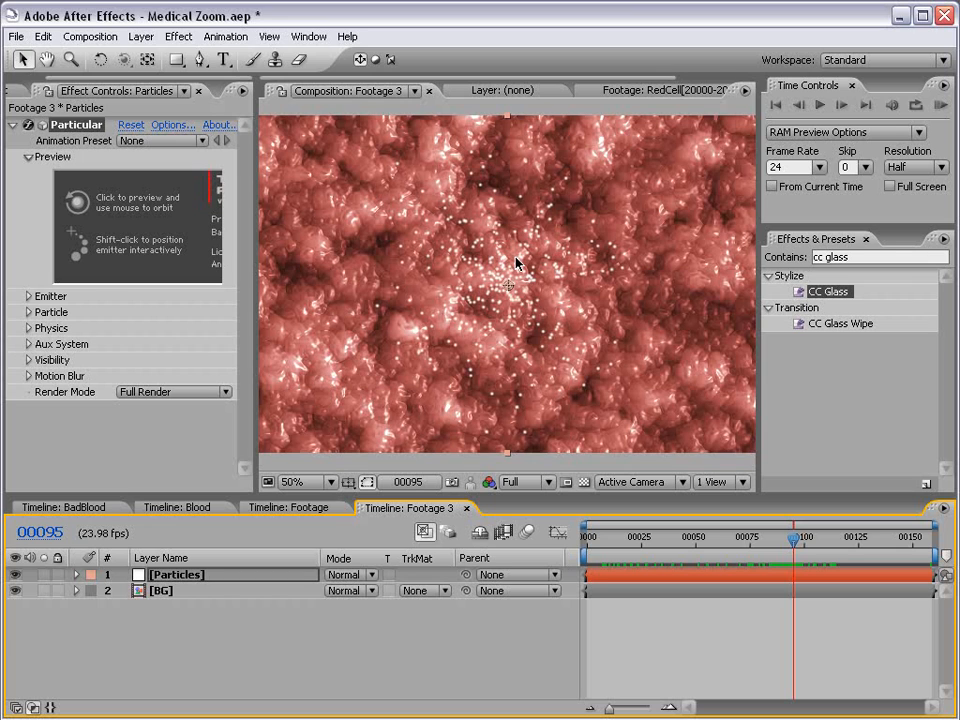
pyautogui.moveTo(793, 540)
pyautogui.mouseDown()
pyautogui.moveTo(778, 542)
pyautogui.moveTo(808, 540)
pyautogui.mouseUp()
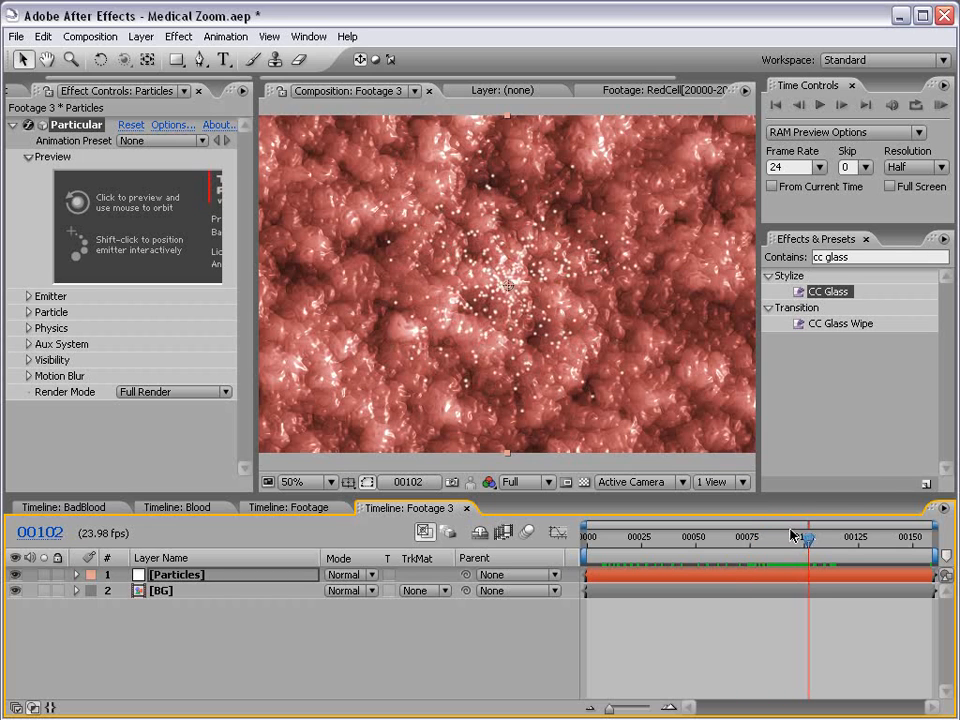
# Hide the BG layer and give the Particular settings area more width and height
pyautogui.click(15, 590)
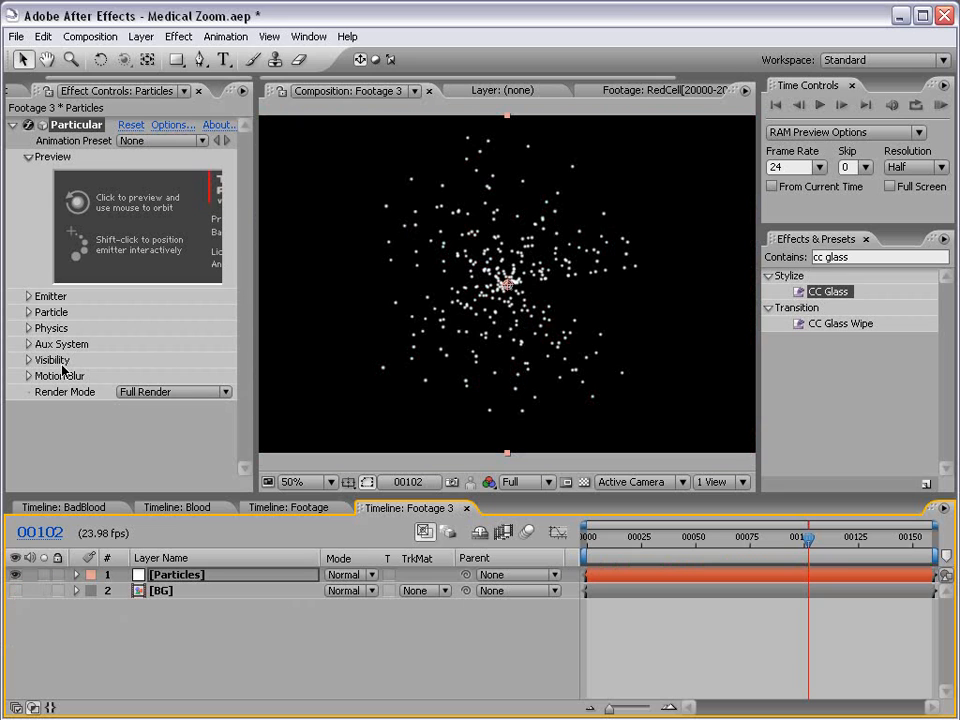
pyautogui.moveTo(255, 418); pyautogui.dragTo(276, 418)
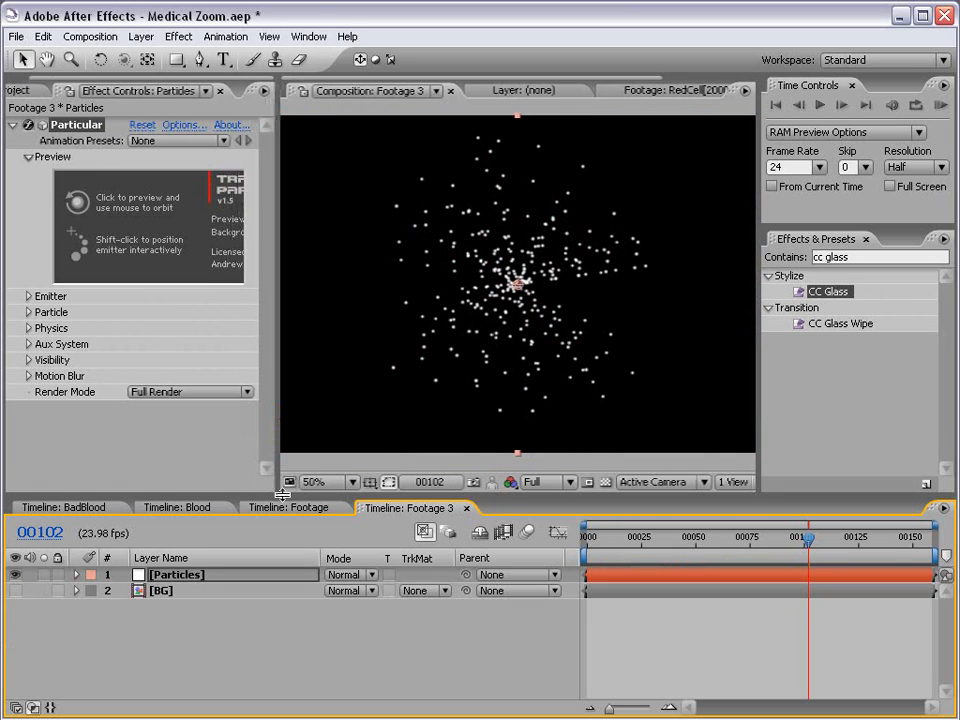
pyautogui.moveTo(283, 495); pyautogui.dragTo(283, 522)
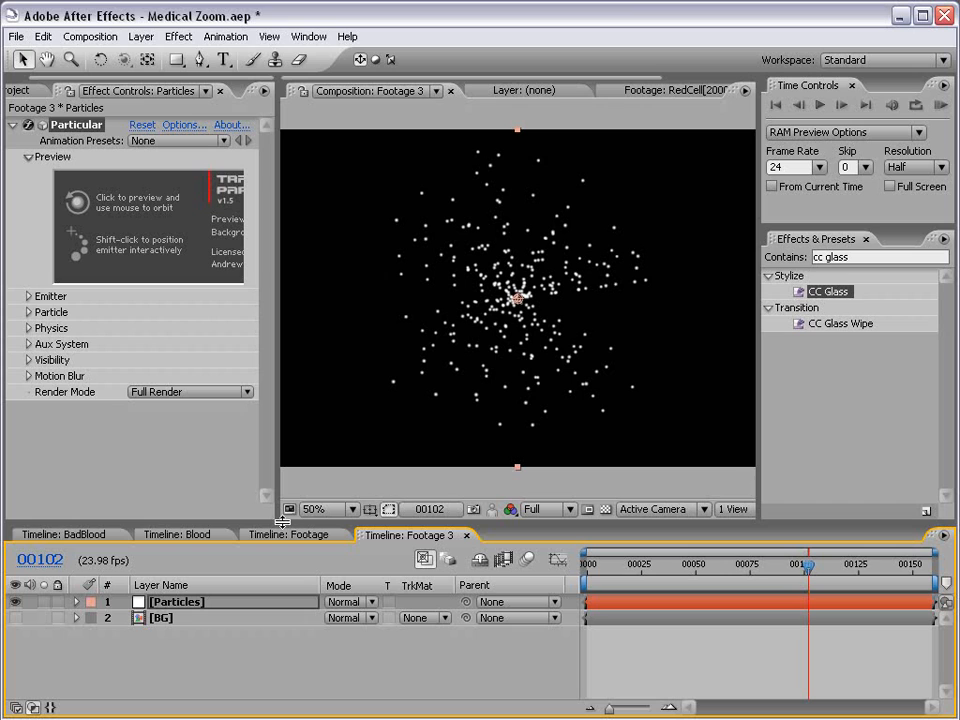
# Expand Particular's Emitter settings and set the Emitter Type to Box
pyautogui.click(29, 296)
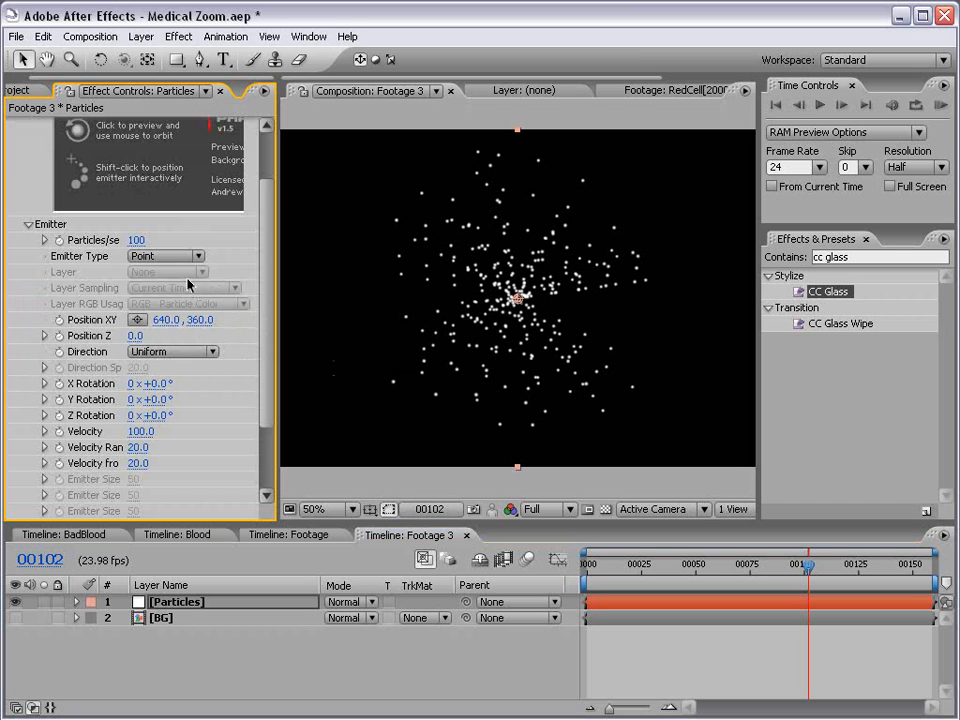
pyautogui.click(160, 258)
pyautogui.click(158, 276)
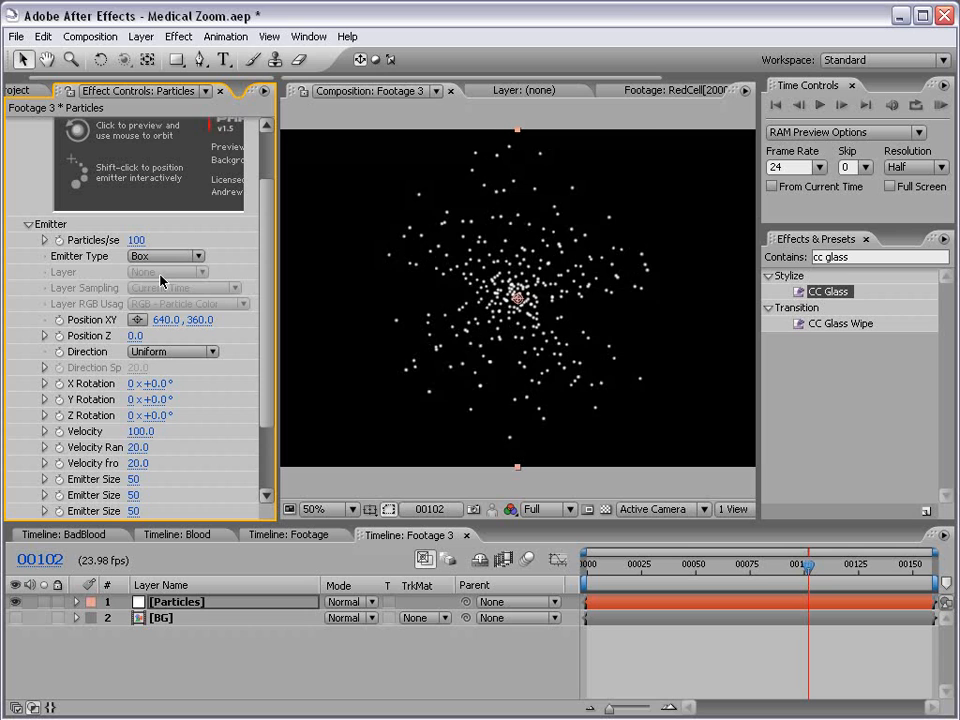
# Add a null object above the Particles layer and give the timeline more height
pyautogui.click(147, 42)
pyautogui.moveTo(236, 56)
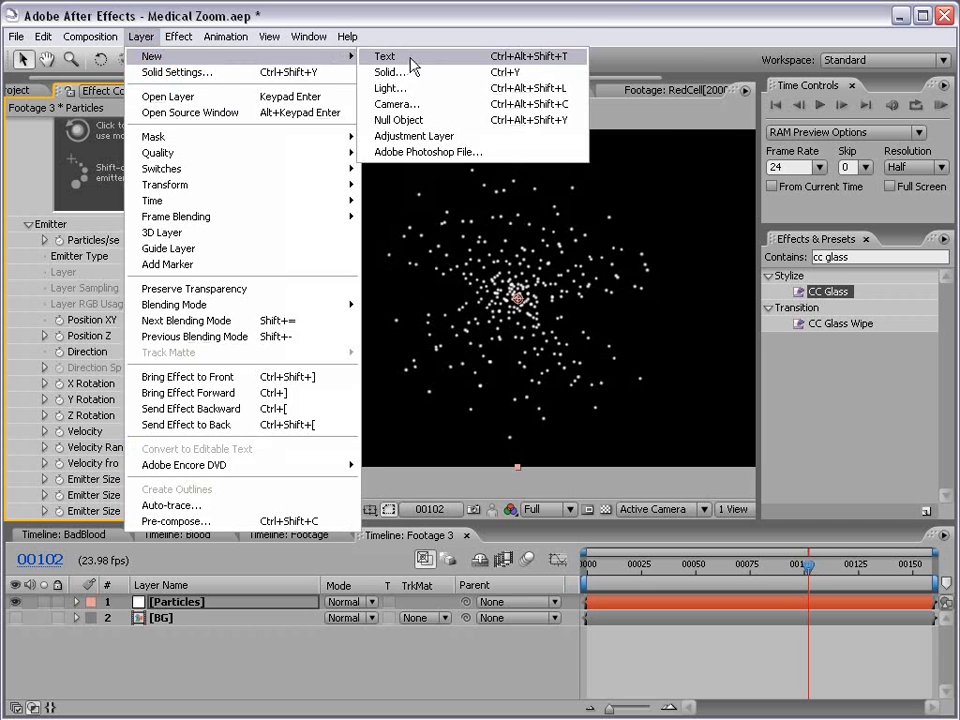
pyautogui.click(400, 121)
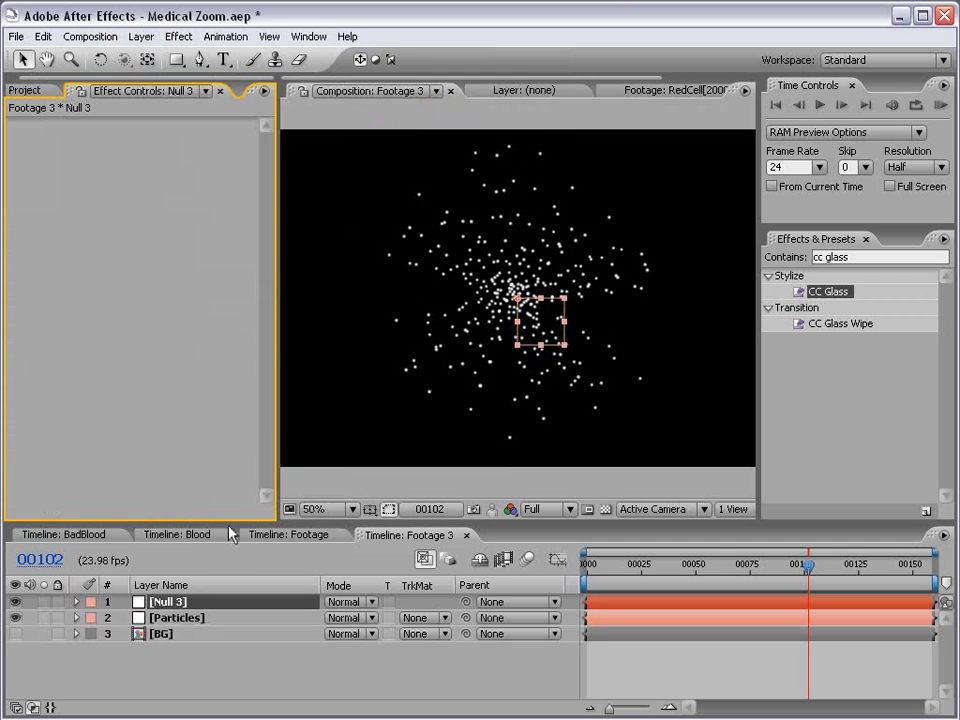
pyautogui.moveTo(228, 523); pyautogui.dragTo(222, 413)
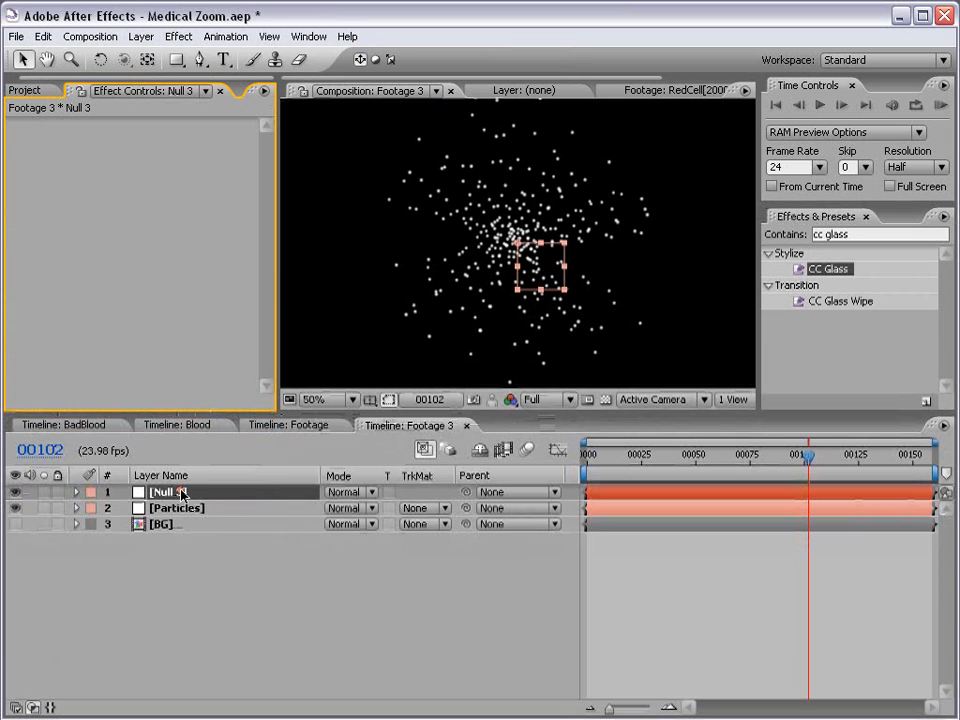
# Make the Null 3 layer three-dimensional and reveal its Position property
pyautogui.click(175, 511)
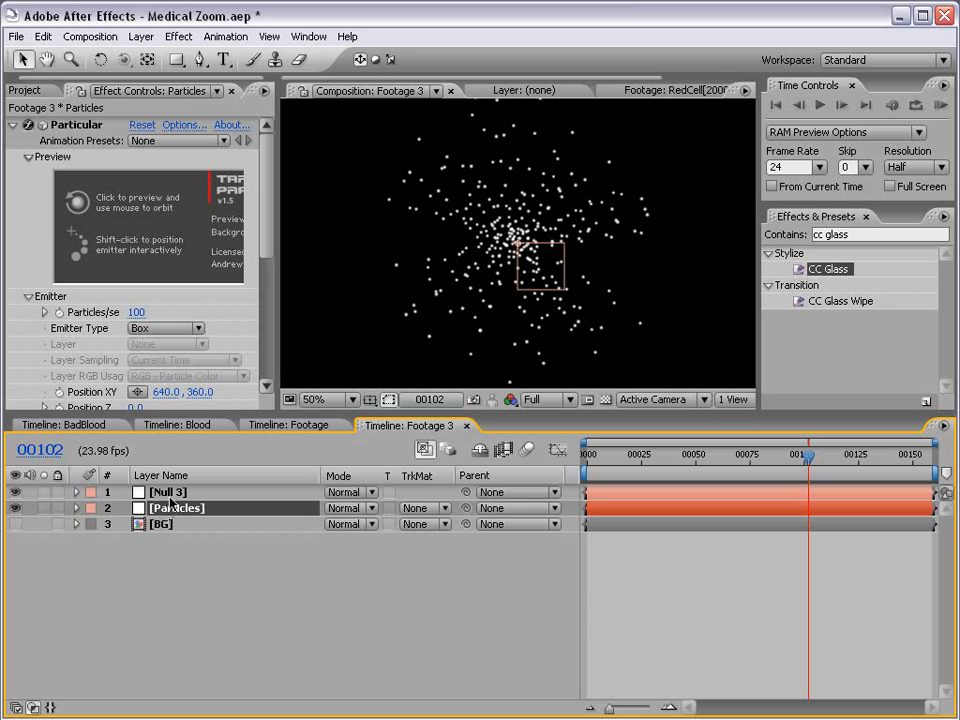
pyautogui.click(165, 492)
pyautogui.press('F4')
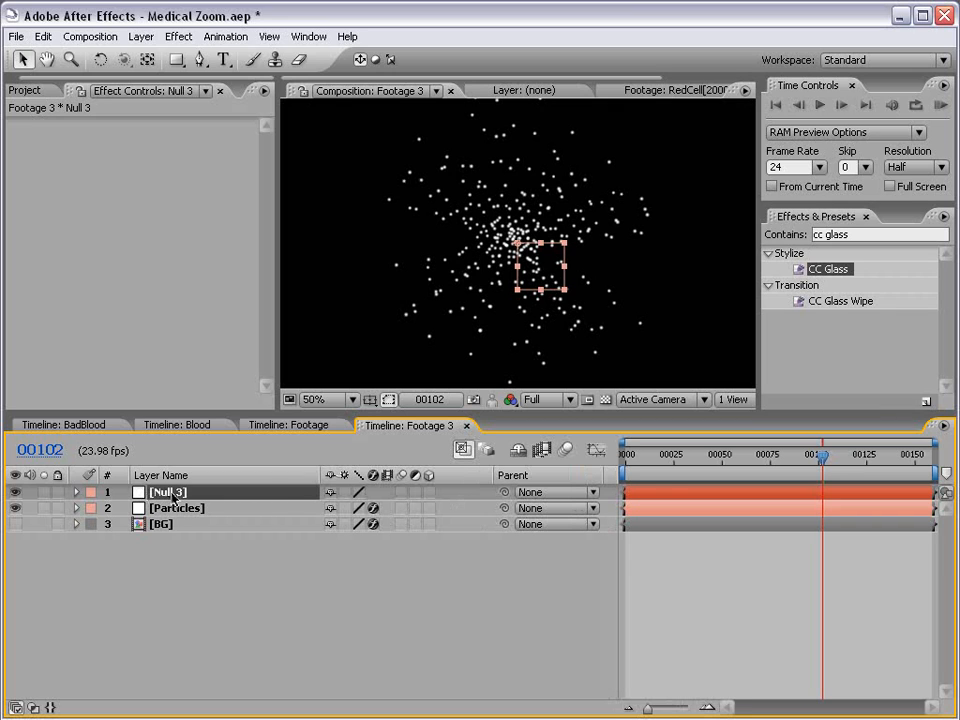
pyautogui.click(429, 493)
pyautogui.press('p')
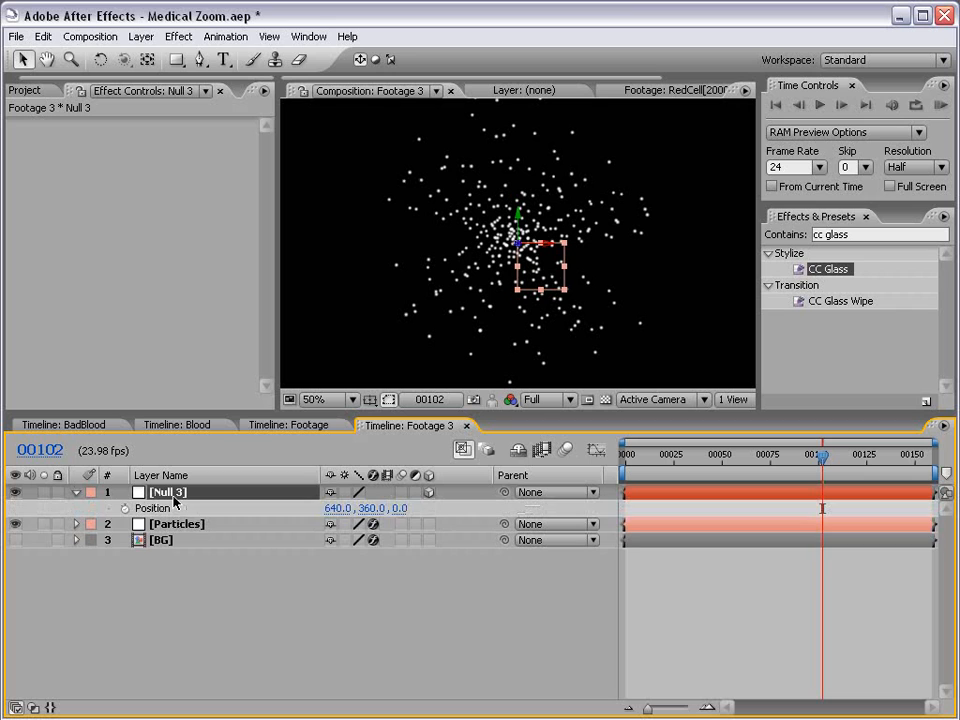
# Link the Particles emitter's Position XY to Null 3's Position with an expression
pyautogui.click(163, 526)
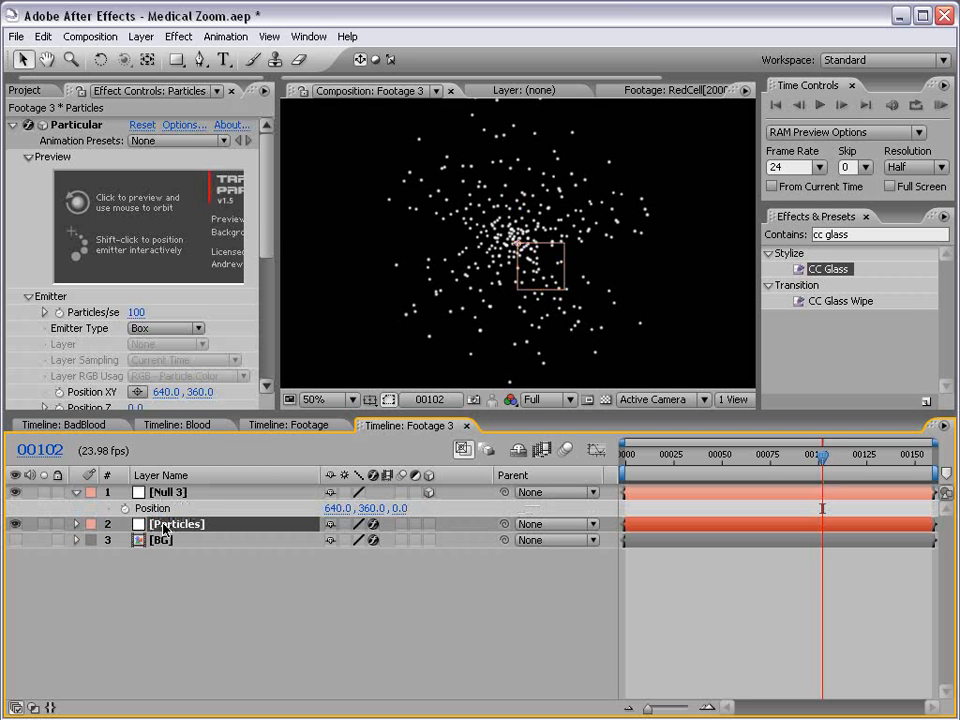
pyautogui.scroll(-5, 266, 214)
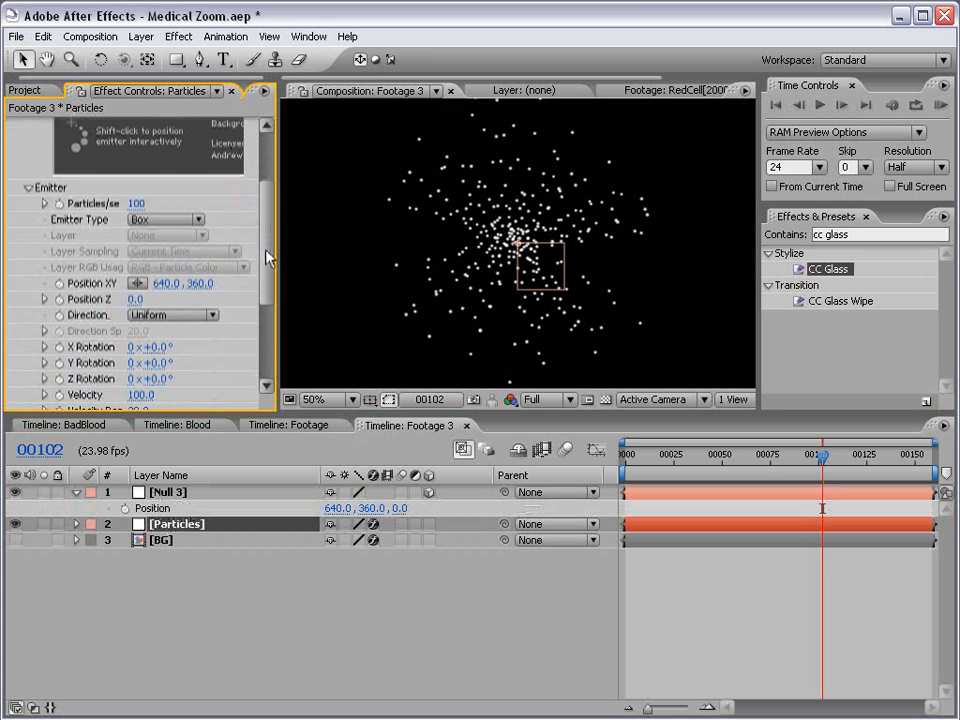
pyautogui.keyDown('alt'); pyautogui.click(59, 284); pyautogui.keyUp('alt')
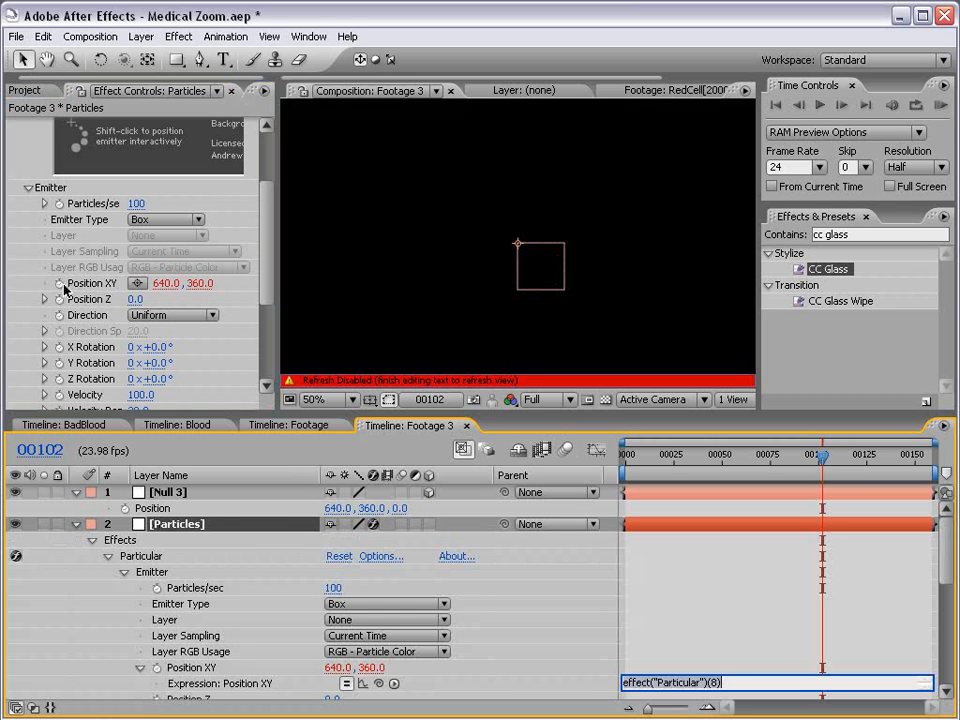
pyautogui.moveTo(378, 683); pyautogui.dragTo(160, 508)
pyautogui.click(666, 664)
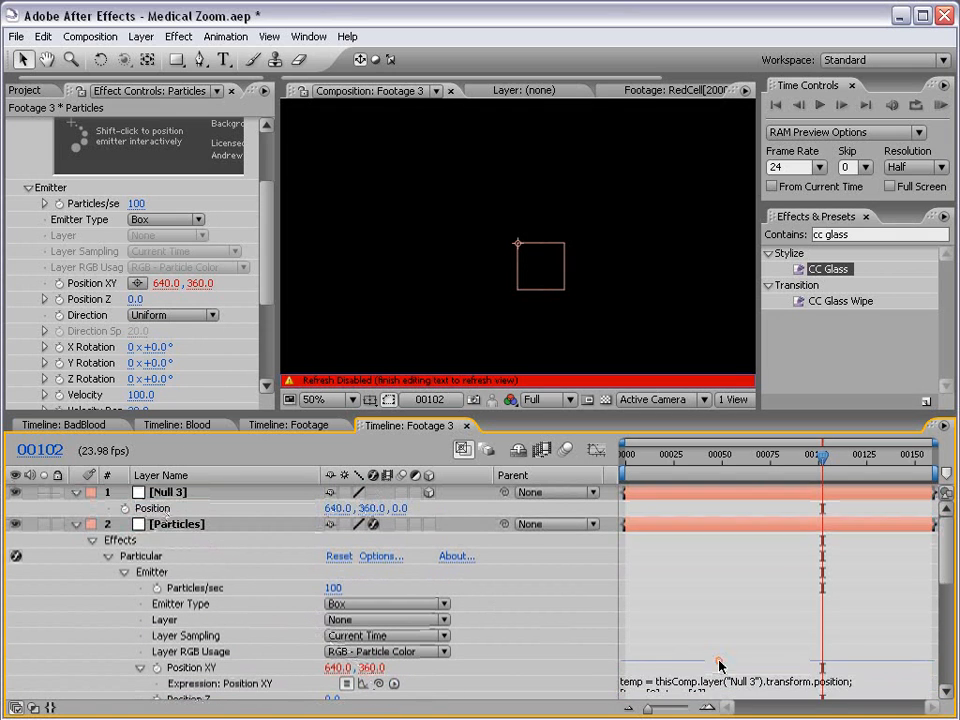
# Link the emitter's Position Z to the Z value of Null 3's Position with an expression ending in position[2]
pyautogui.scroll(-1, 430, 620)
pyautogui.scroll(-1, 430, 620)
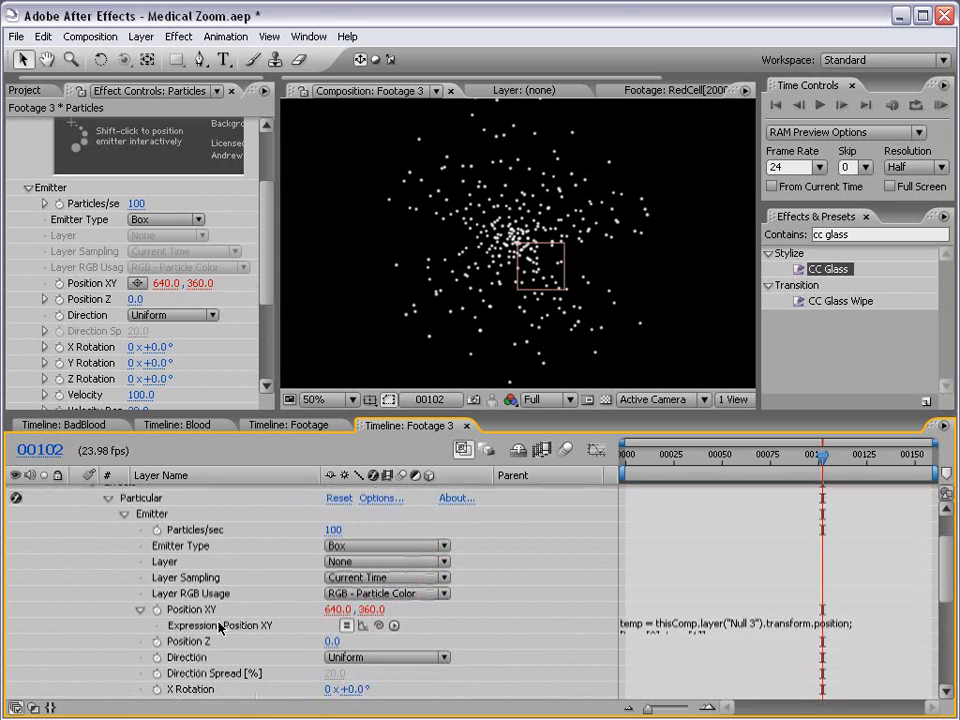
pyautogui.keyDown('alt'); pyautogui.click(157, 643); pyautogui.keyUp('alt')
pyautogui.moveTo(378, 657); pyautogui.dragTo(150, 508)
pyautogui.doubleClick(823, 591)
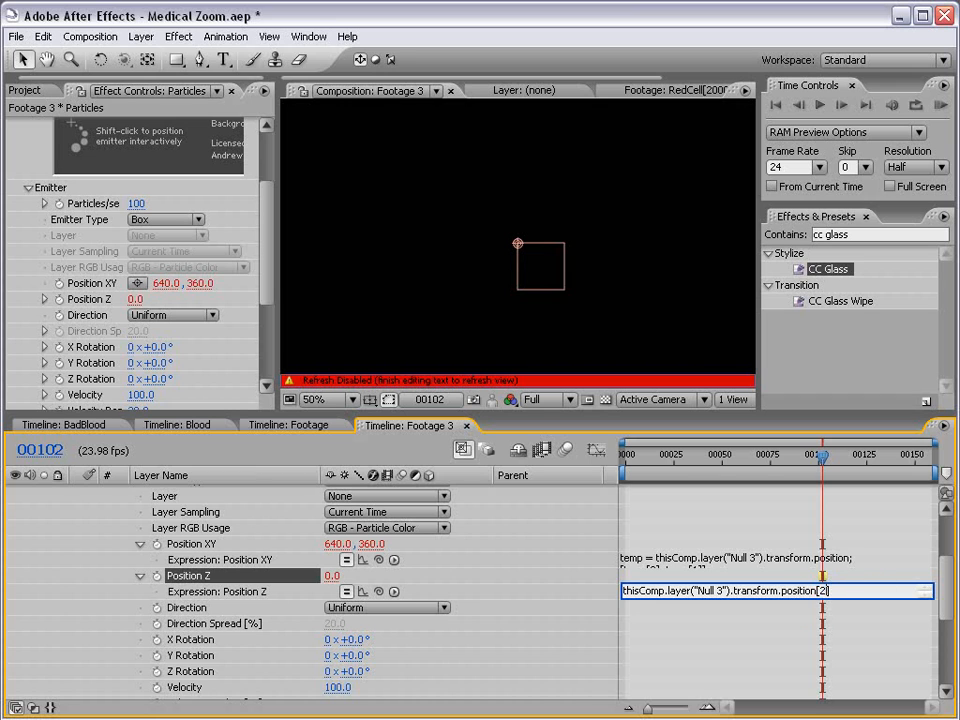
pyautogui.click(820, 574)
# Try moving Null 3 to about 474, 400 to test the emitter link, and undo the move
pyautogui.moveTo(945, 600); pyautogui.dragTo(948, 543)
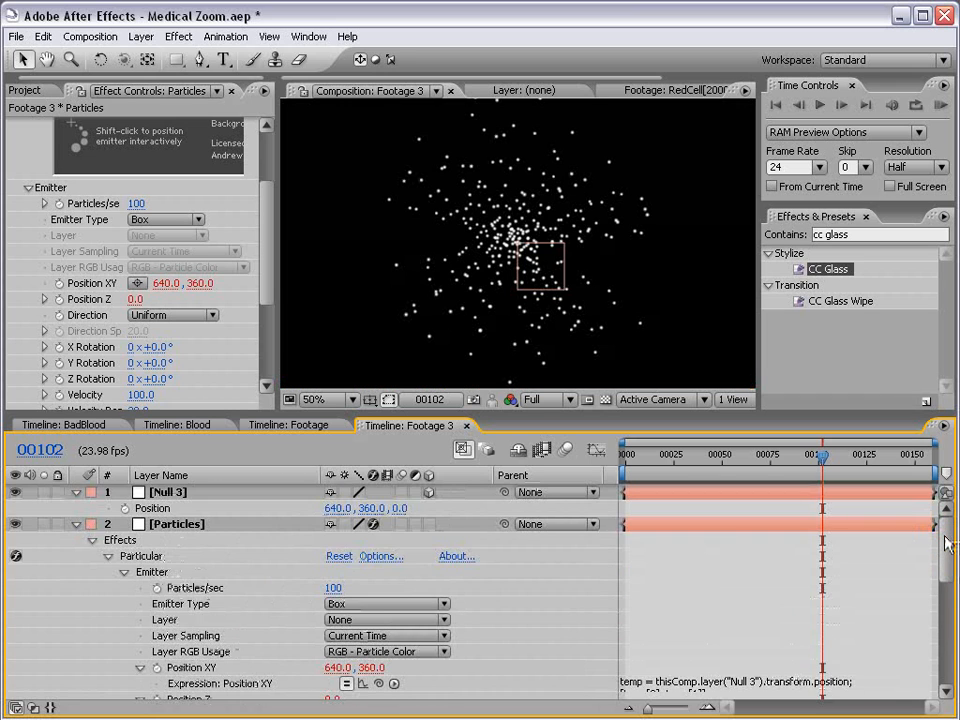
pyautogui.click(181, 497)
pyautogui.moveTo(590, 274); pyautogui.dragTo(507, 294)
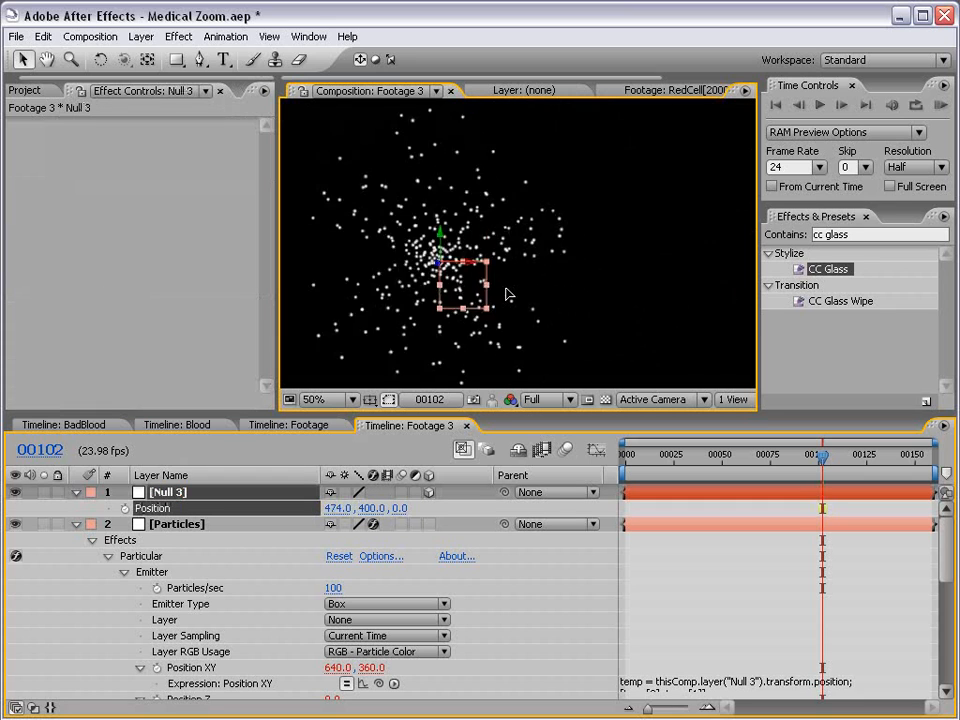
pyautogui.hotkey('ctrl', 'z')
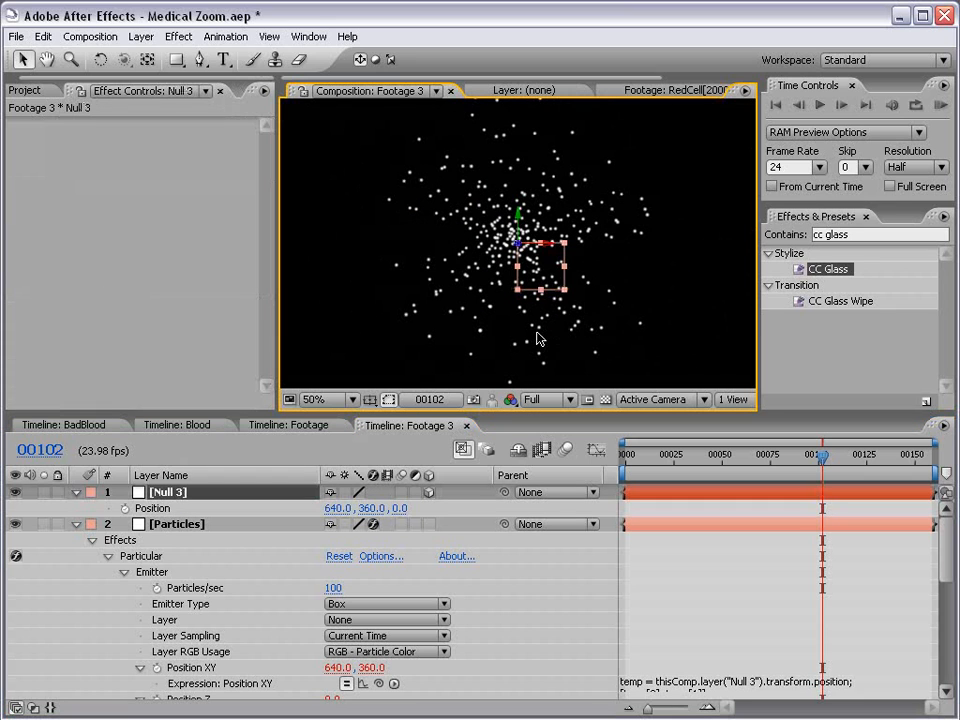
# Collapse the Null 3 and Particles layer properties, and widen the area showing the Particular settings
pyautogui.click(76, 494)
pyautogui.click(76, 511)
pyautogui.click(176, 508)
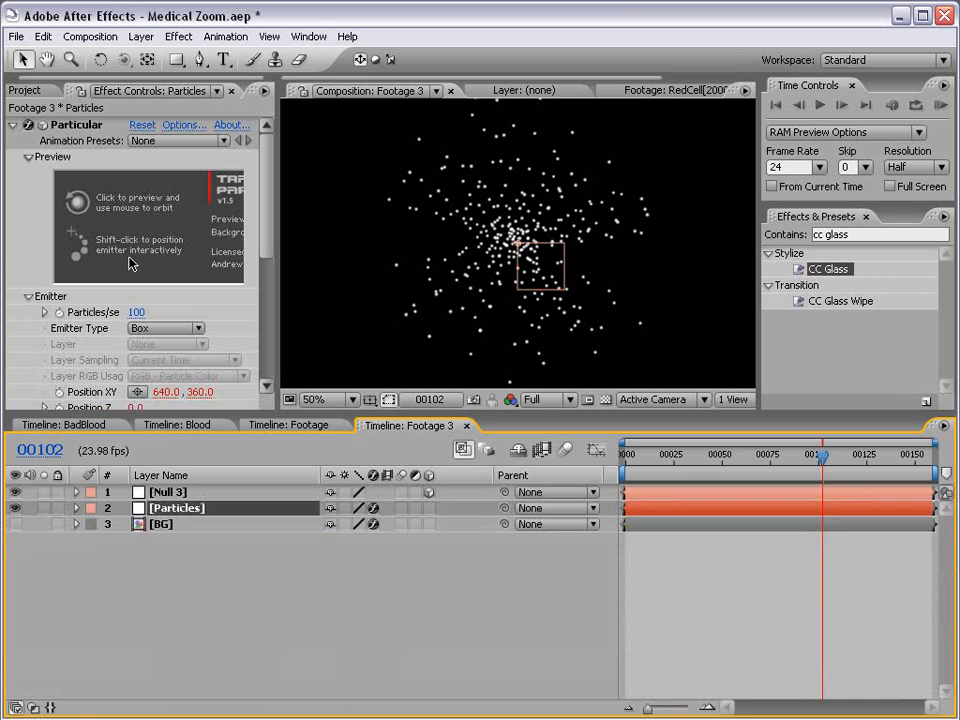
pyautogui.moveTo(279, 349); pyautogui.dragTo(320, 349)
pyautogui.moveTo(307, 189); pyautogui.dragTo(306, 264)
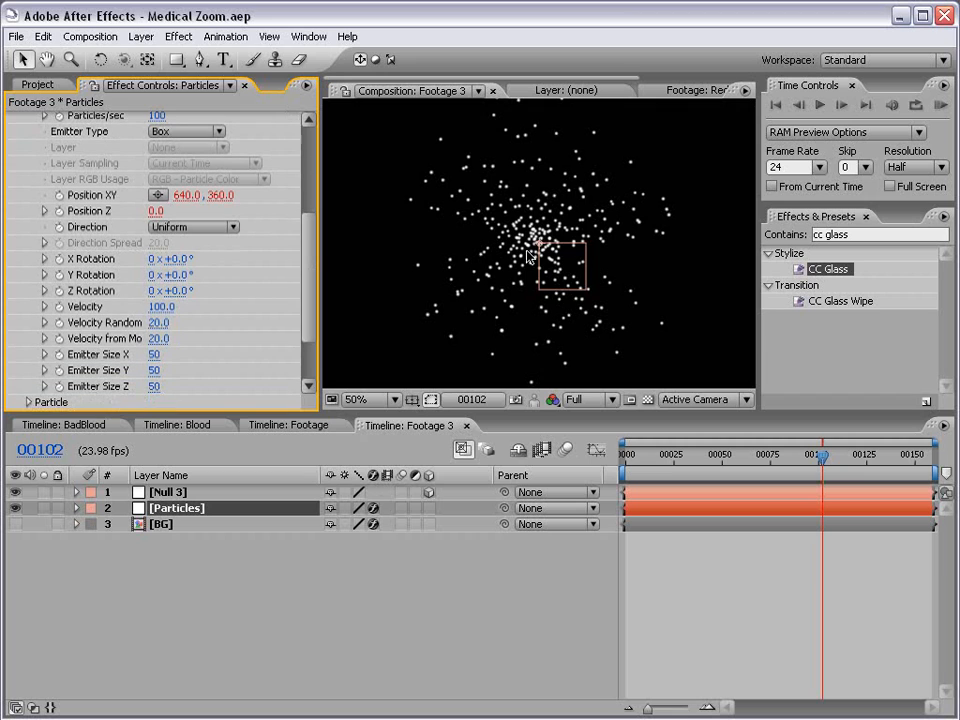
pyautogui.scroll(-1, 514, 253)
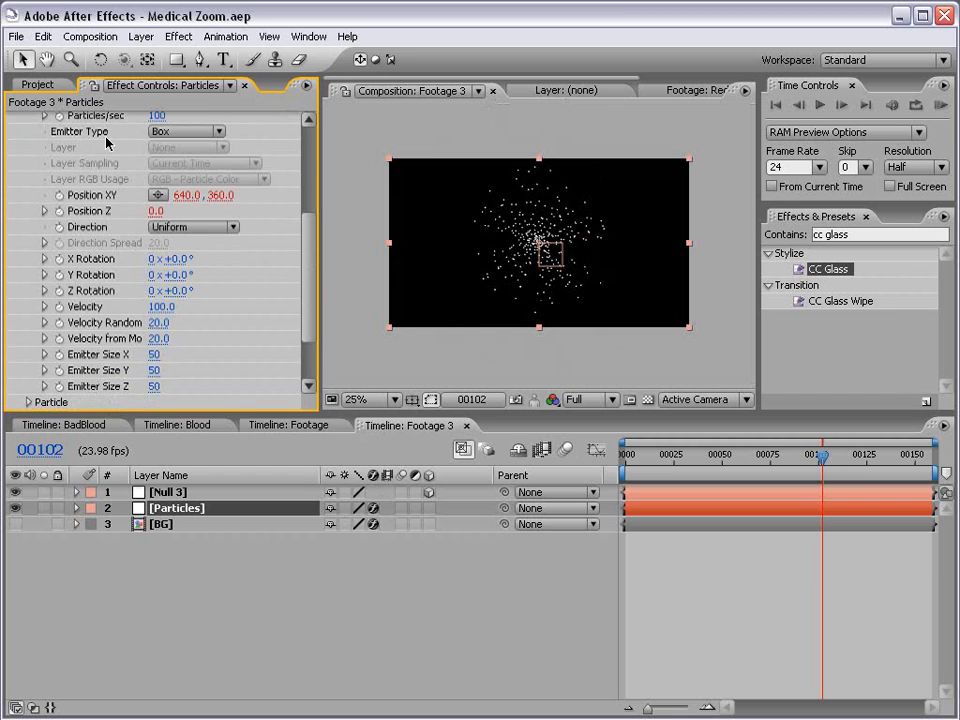
pyautogui.moveTo(309, 268); pyautogui.dragTo(306, 182)
# Add a camera named Camera 1 with the 28mm preset to the composition
pyautogui.click(143, 37)
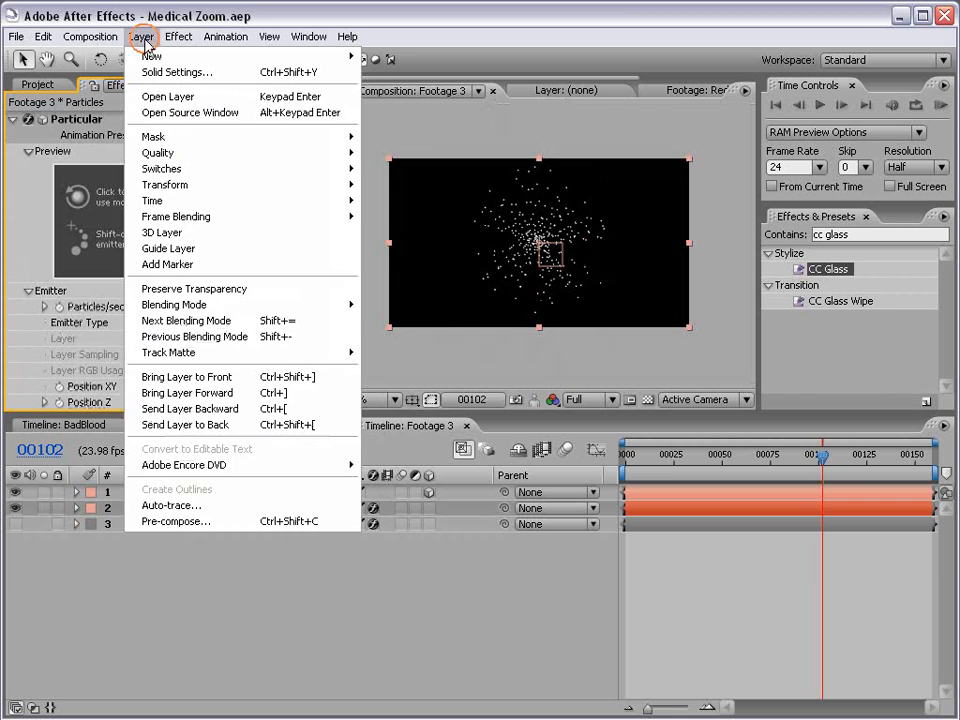
pyautogui.moveTo(152, 56)
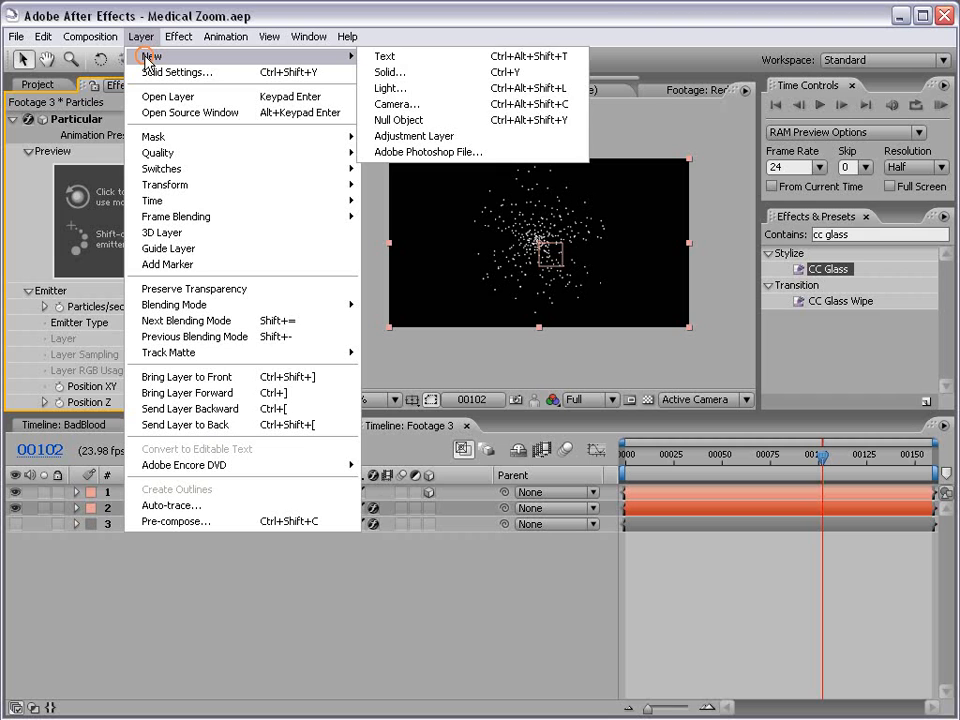
pyautogui.click(433, 113)
pyautogui.click(531, 272)
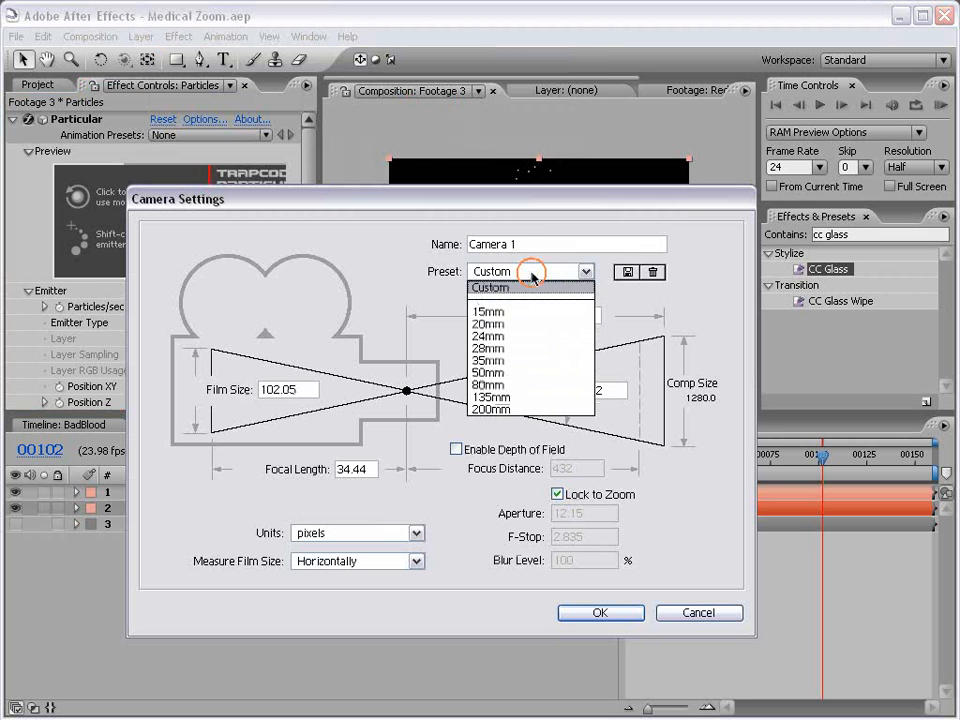
pyautogui.click(495, 348)
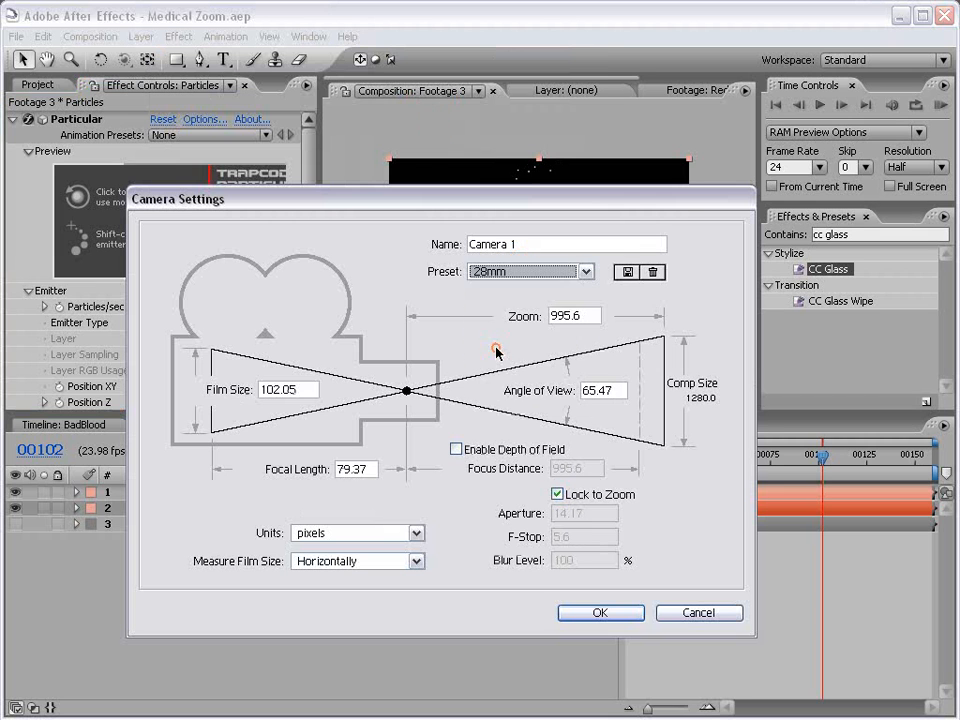
pyautogui.click(597, 613)
pyautogui.scroll(2, 503, 255)
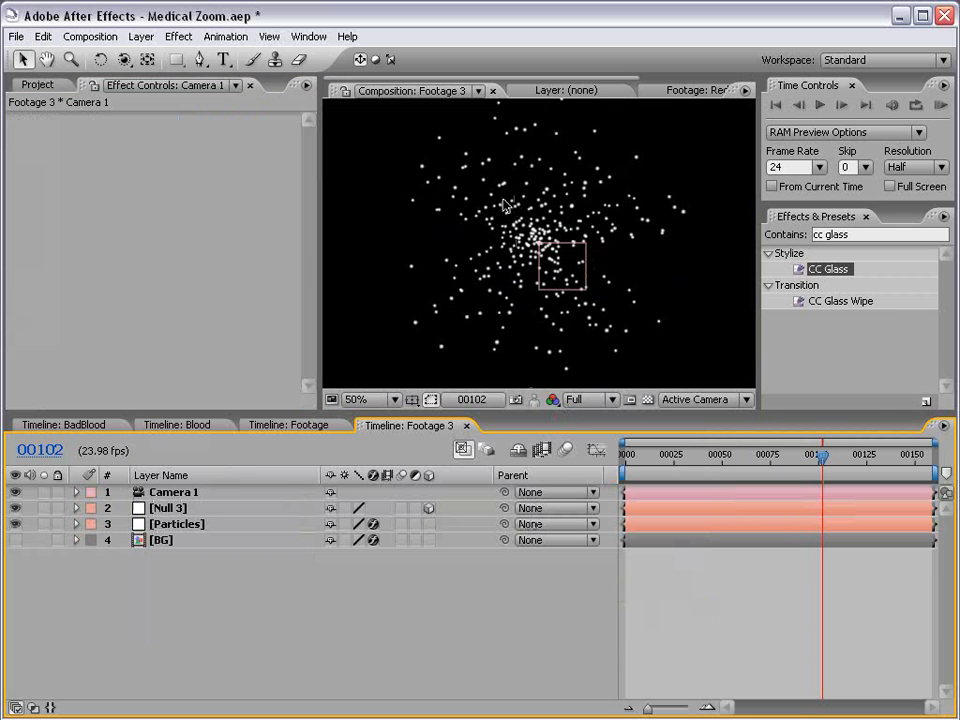
pyautogui.scroll(-1, 505, 206)
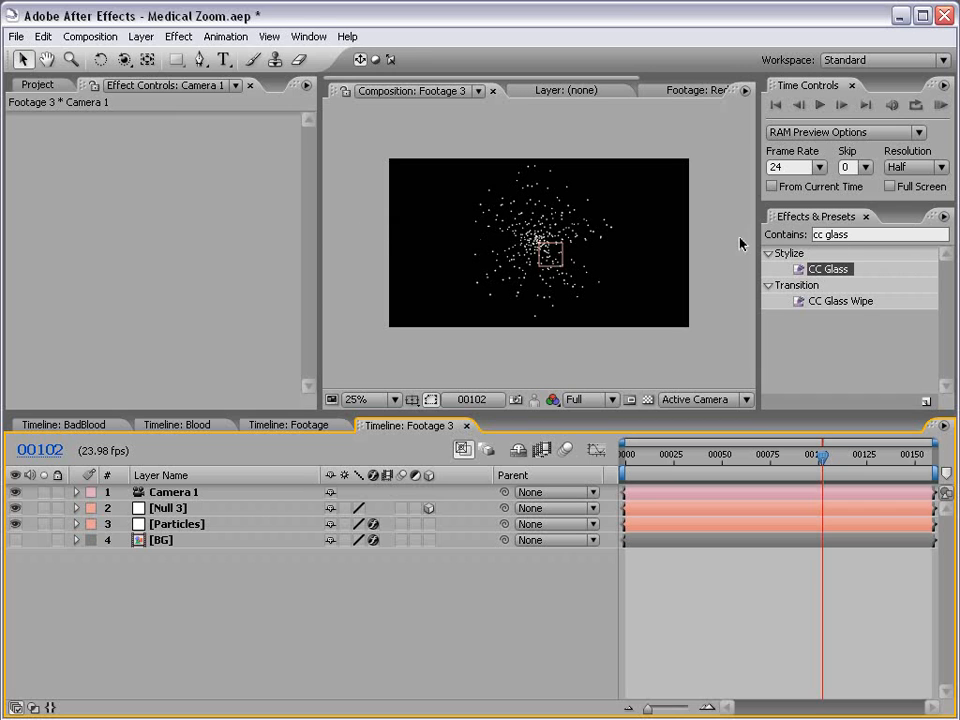
# Set the Particles emitter's Direction to Directional and scrub to frame 42 to check the flow
pyautogui.click(189, 524)
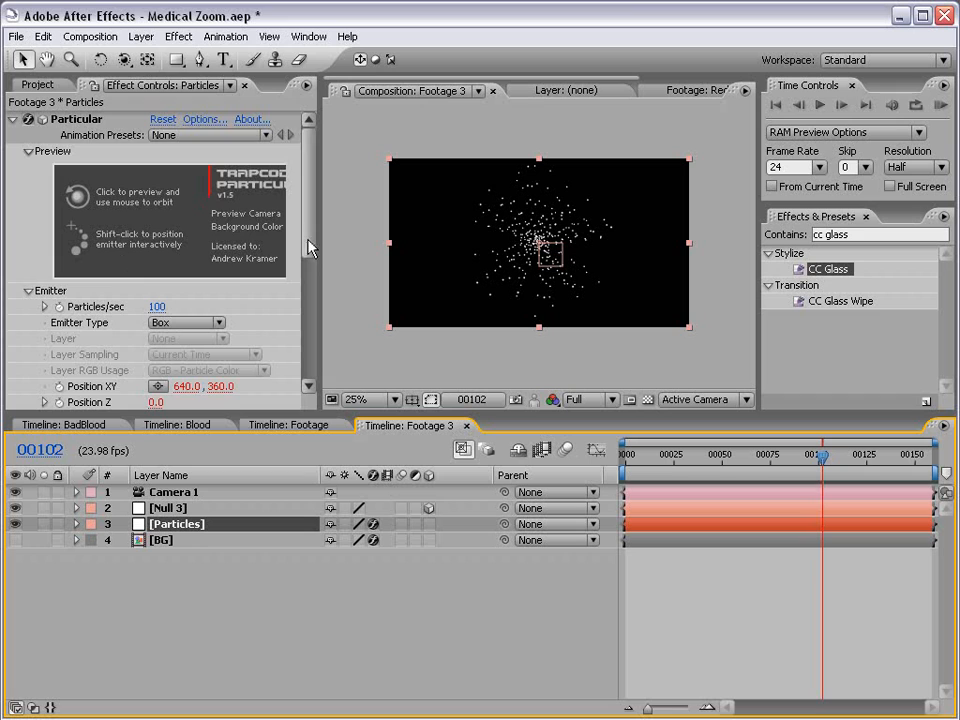
pyautogui.moveTo(309, 246); pyautogui.dragTo(312, 272)
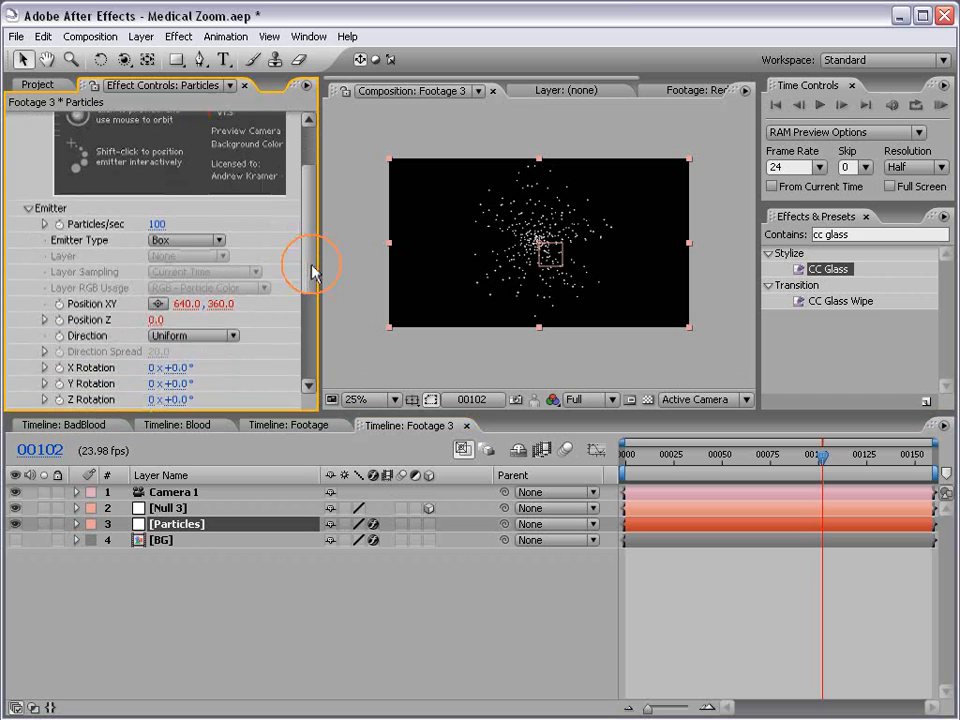
pyautogui.click(183, 331)
pyautogui.click(187, 352)
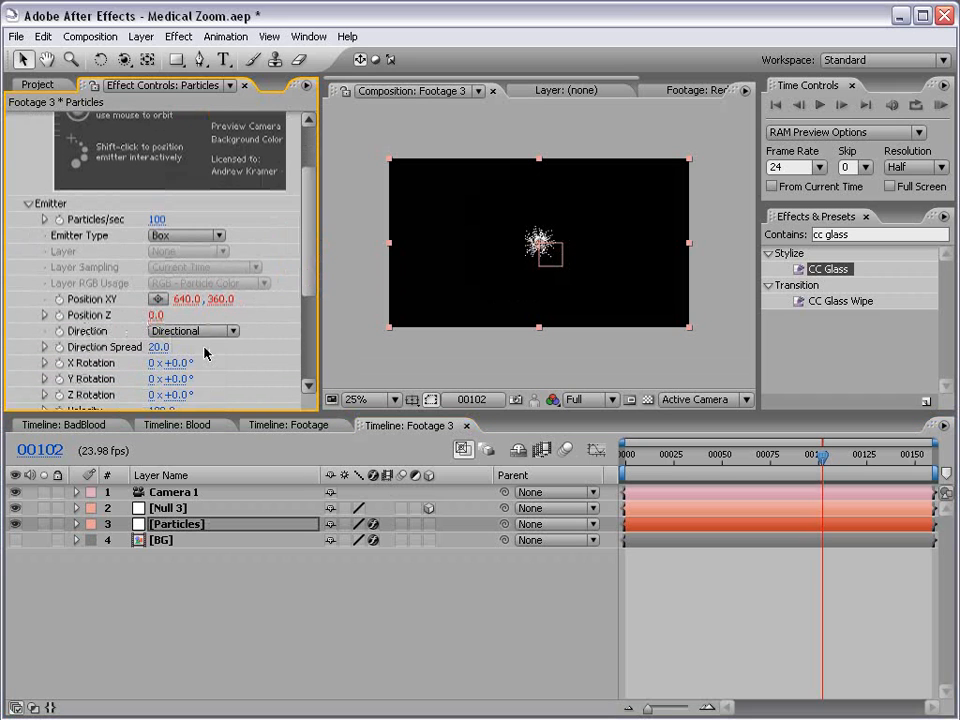
pyautogui.moveTo(308, 243); pyautogui.dragTo(308, 260)
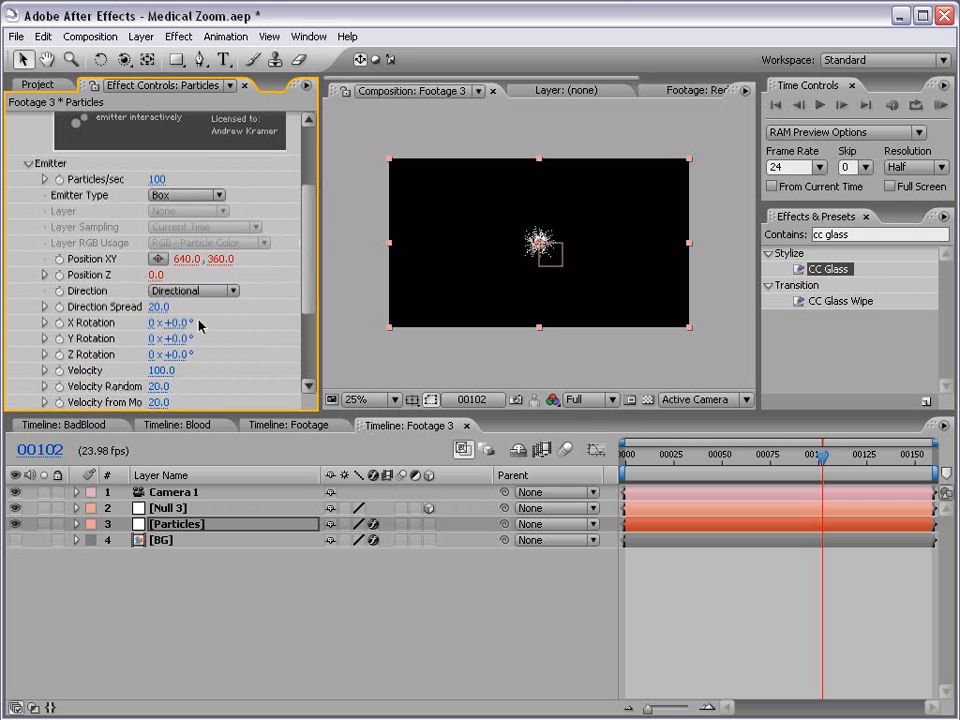
pyautogui.moveTo(626, 457); pyautogui.dragTo(706, 458)
pyautogui.press('/')
pyautogui.press(',')
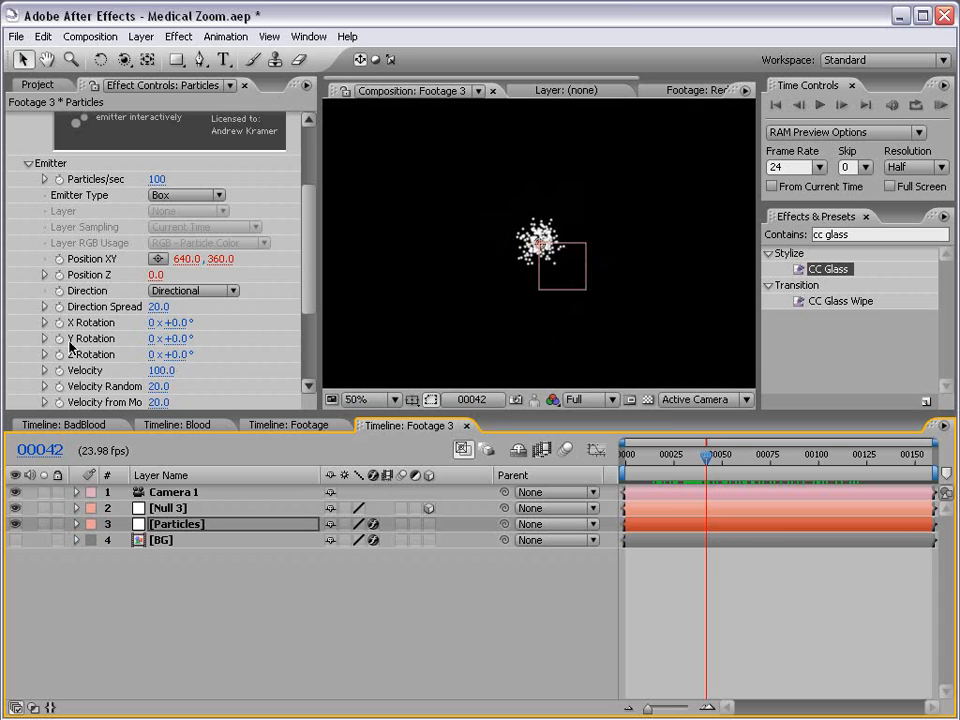
# Set the emitter's Y Rotation to 90° and scrub to frame 111 to check the particle direction
pyautogui.click(180, 338)
pyautogui.write('90')
pyautogui.press('Return')
pyautogui.click(714, 459)
pyautogui.moveTo(714, 459); pyautogui.dragTo(838, 459)
pyautogui.press(',')
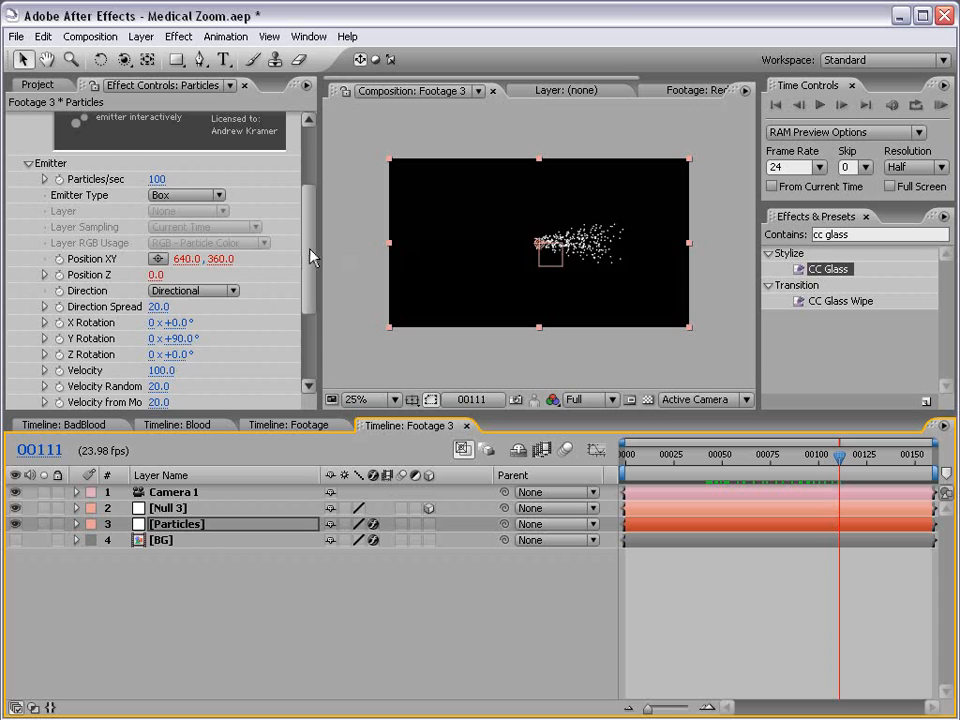
# Enlarge the box emitter to Emitter Size X 455, Y 191 and Z 245
pyautogui.moveTo(311, 255); pyautogui.dragTo(354, 296)
pyautogui.press('.')
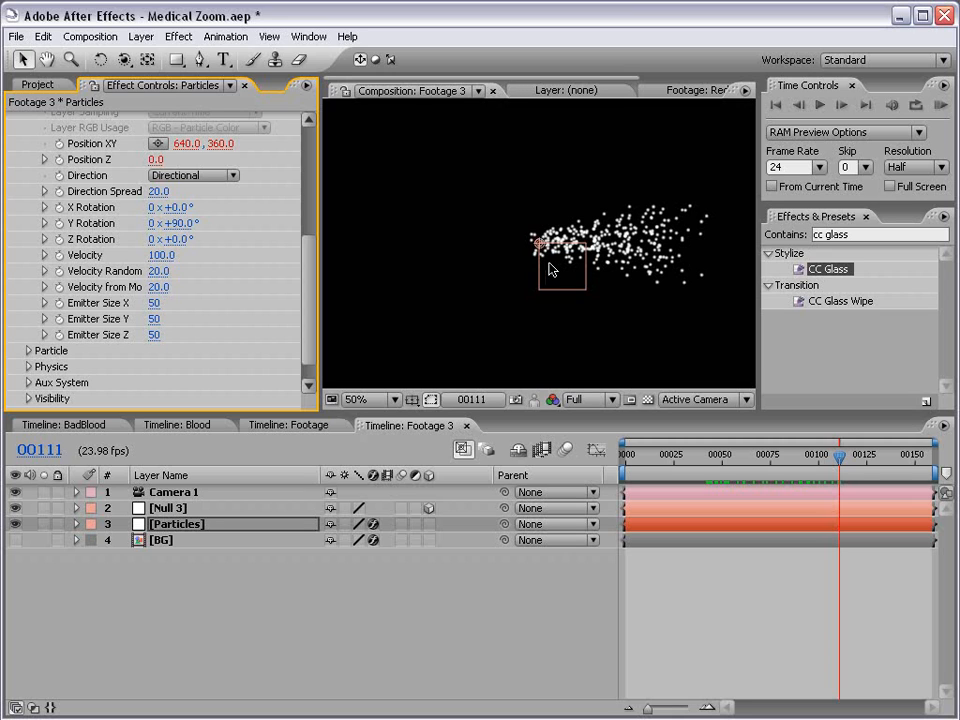
pyautogui.moveTo(152, 303); pyautogui.dragTo(281, 321)
pyautogui.moveTo(153, 335); pyautogui.dragTo(318, 322)
# Try shifting the Particles layer within the composition, undo the move, and clear the layer selection
pyautogui.moveTo(567, 270); pyautogui.dragTo(380, 242)
pyautogui.scroll(-1, 494, 310)
pyautogui.hotkey('ctrl', 'z')
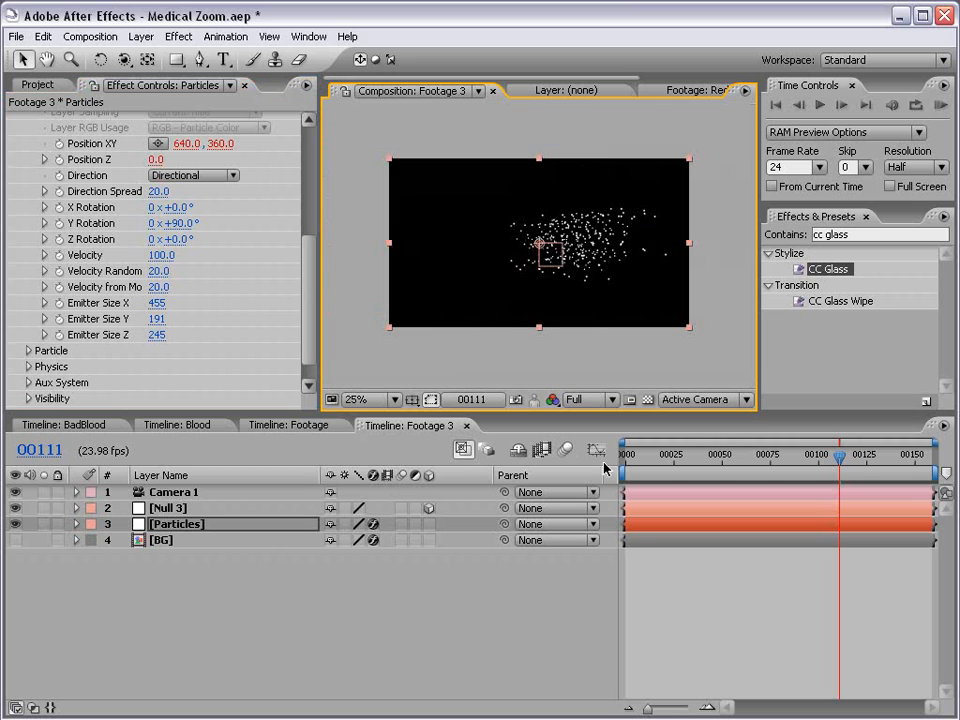
pyautogui.click(703, 583)
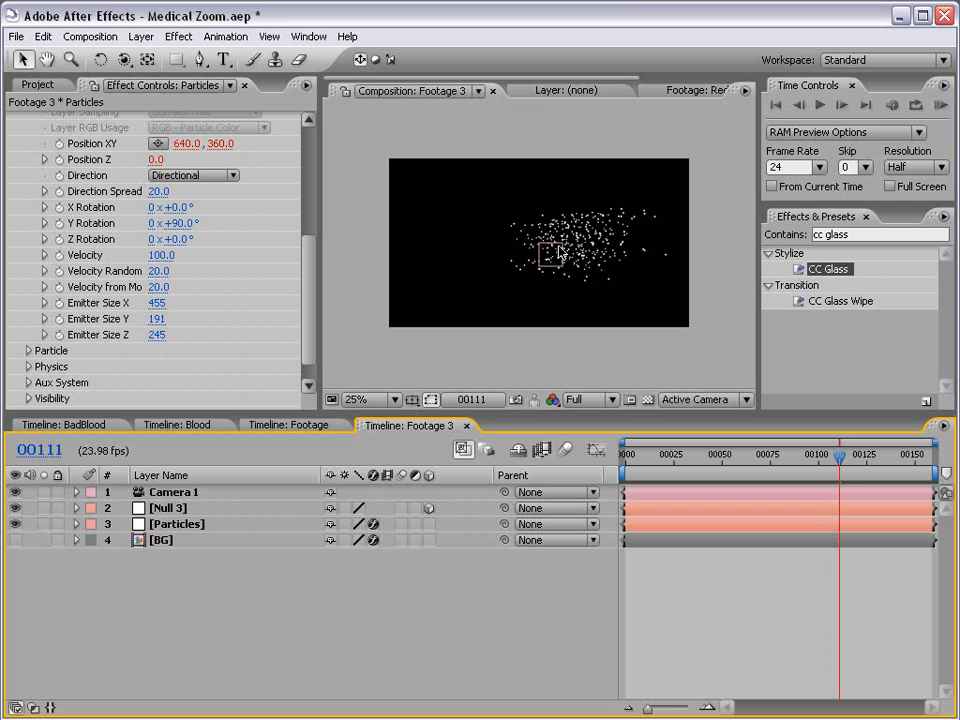
# Move Null 3 outside the left edge of the frame to about X -228, Y 372 and return to frame 0
pyautogui.click(168, 508)
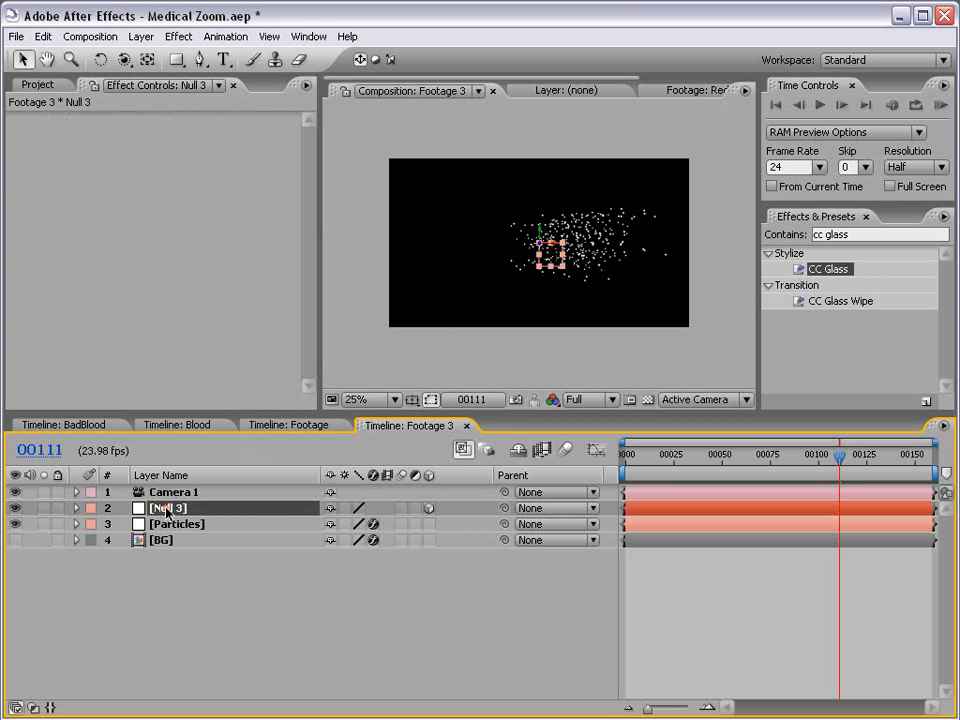
pyautogui.moveTo(555, 256); pyautogui.dragTo(350, 259)
pyautogui.moveTo(789, 456); pyautogui.dragTo(605, 478)
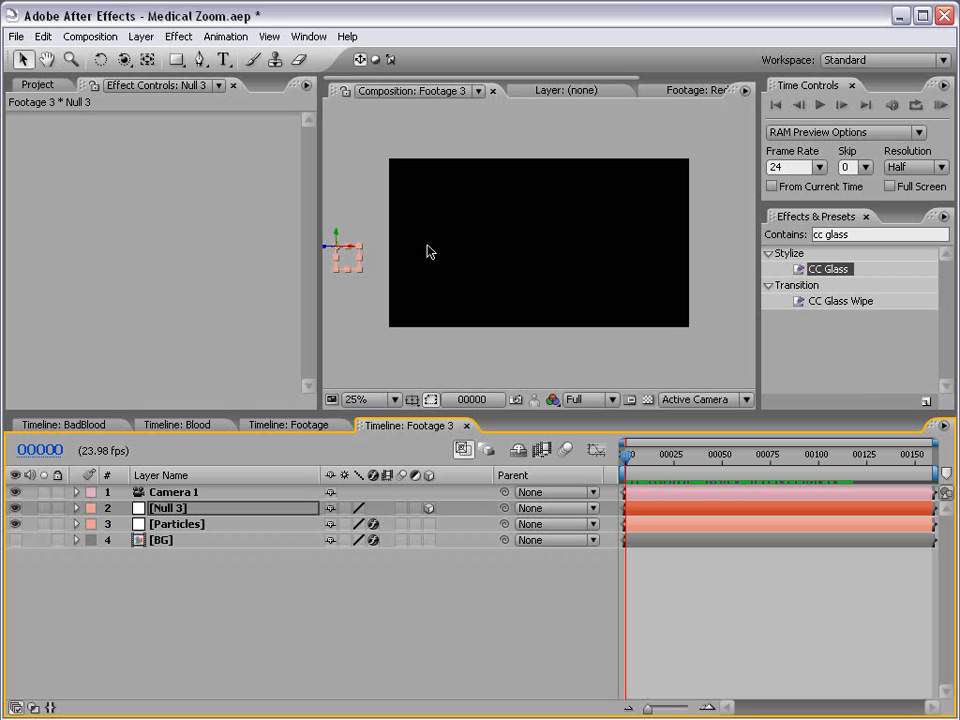
pyautogui.click(151, 510)
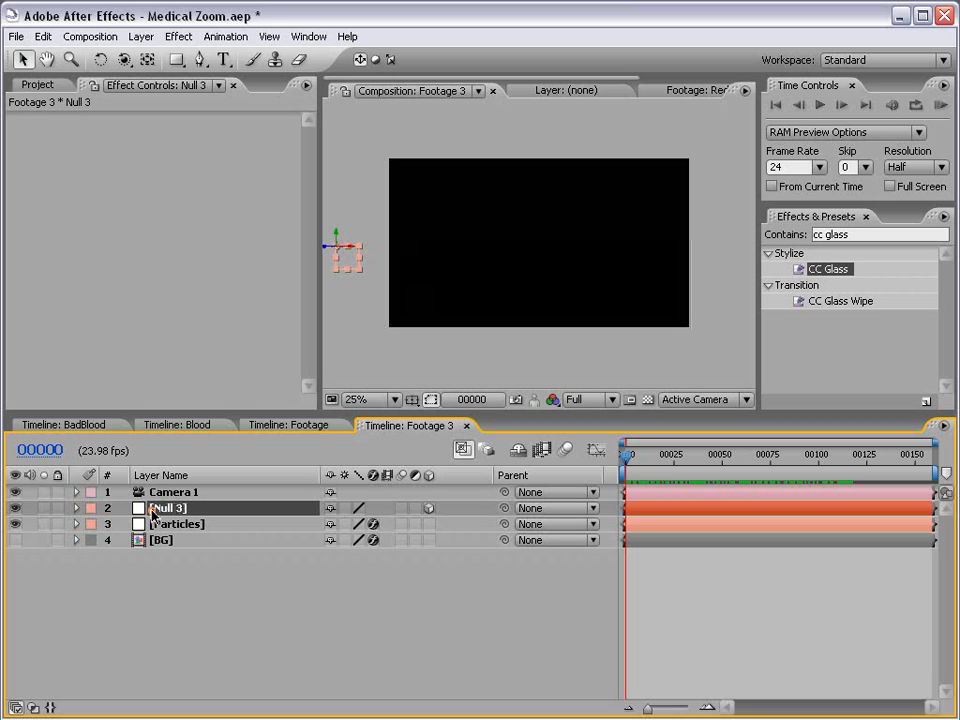
# Set the Particles emitter's Velocity to 200 and scrub to frame 60 to check the stream's reach
pyautogui.click(163, 526)
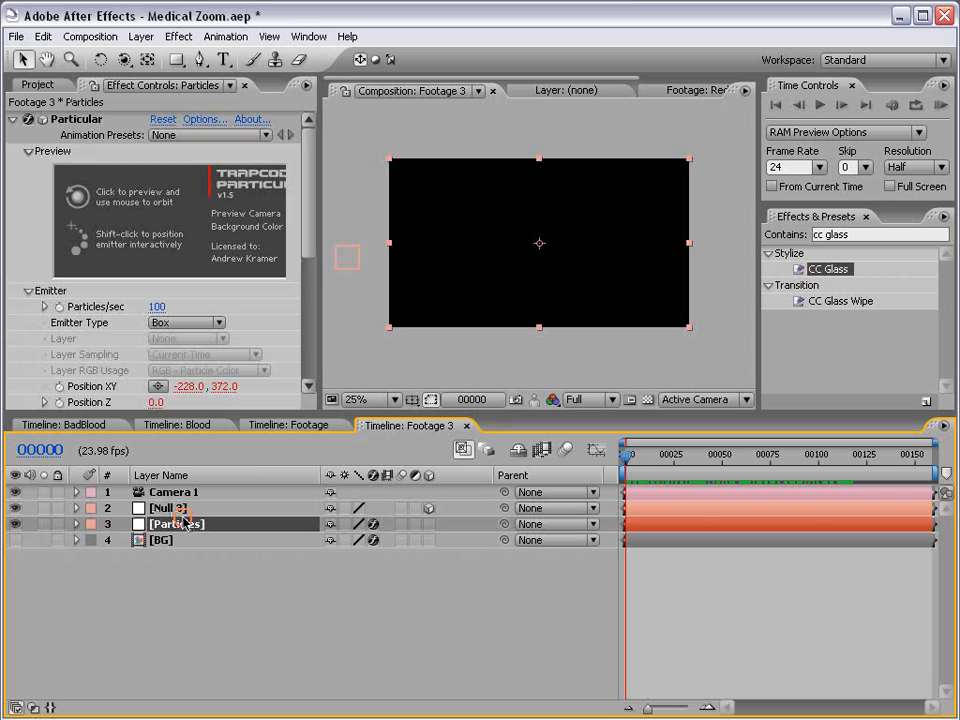
pyautogui.moveTo(303, 220); pyautogui.dragTo(293, 315)
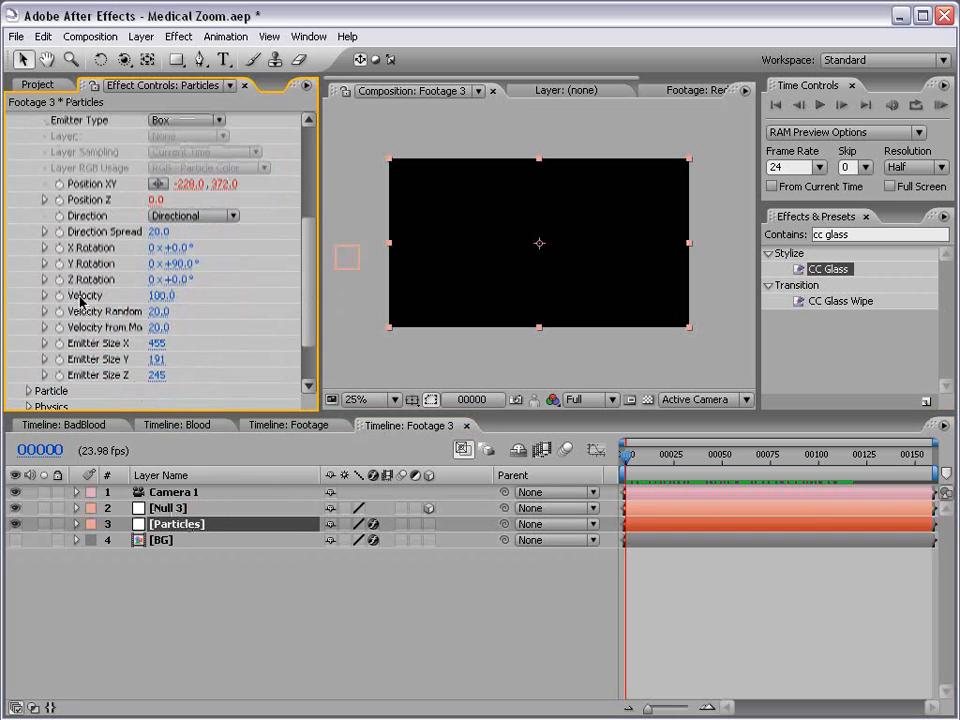
pyautogui.moveTo(168, 297); pyautogui.dragTo(229, 296)
pyautogui.click(160, 296)
pyautogui.write('200')
pyautogui.press('Return')
pyautogui.moveTo(651, 457); pyautogui.dragTo(740, 465)
pyautogui.press('.')
pyautogui.press(',')
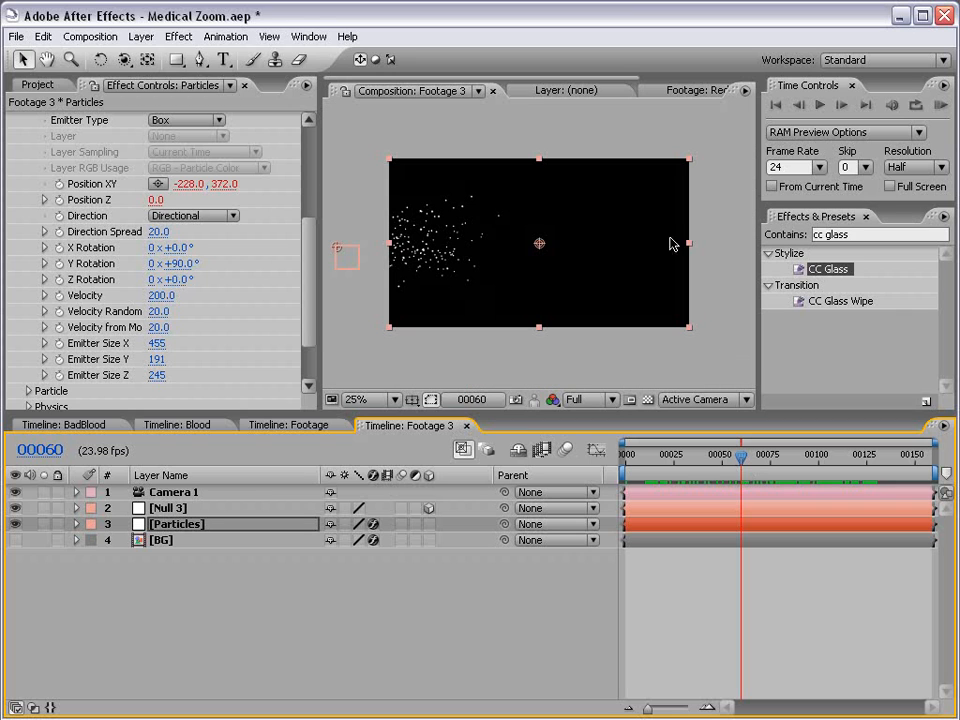
# Set the particle Life to 25 seconds and scrub near the composition's end to check the stream
pyautogui.moveTo(311, 242); pyautogui.dragTo(314, 293)
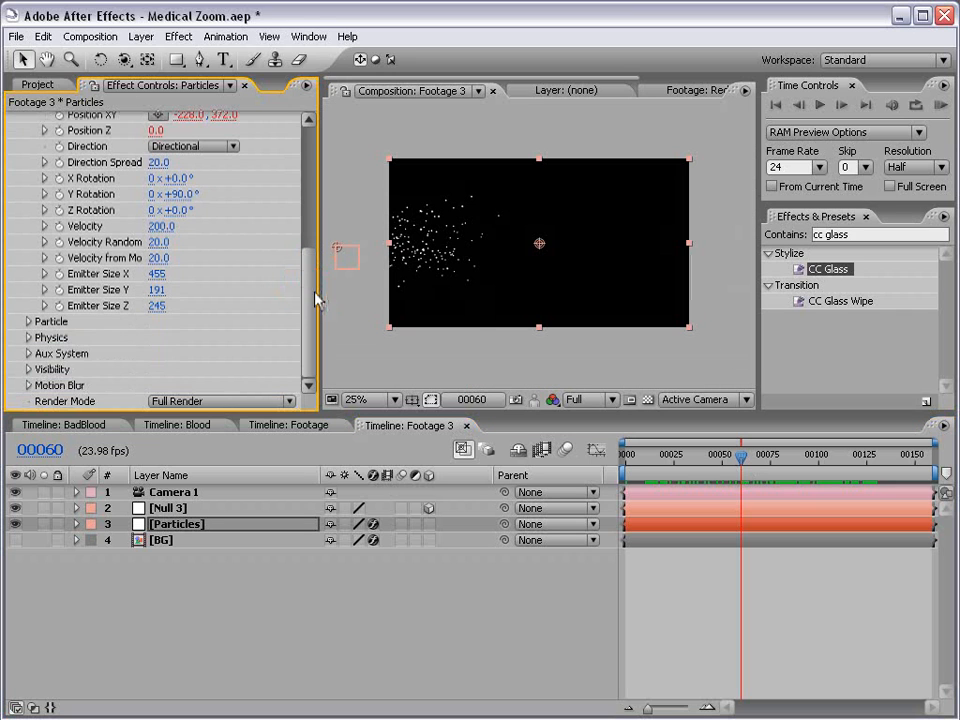
pyautogui.click(28, 321)
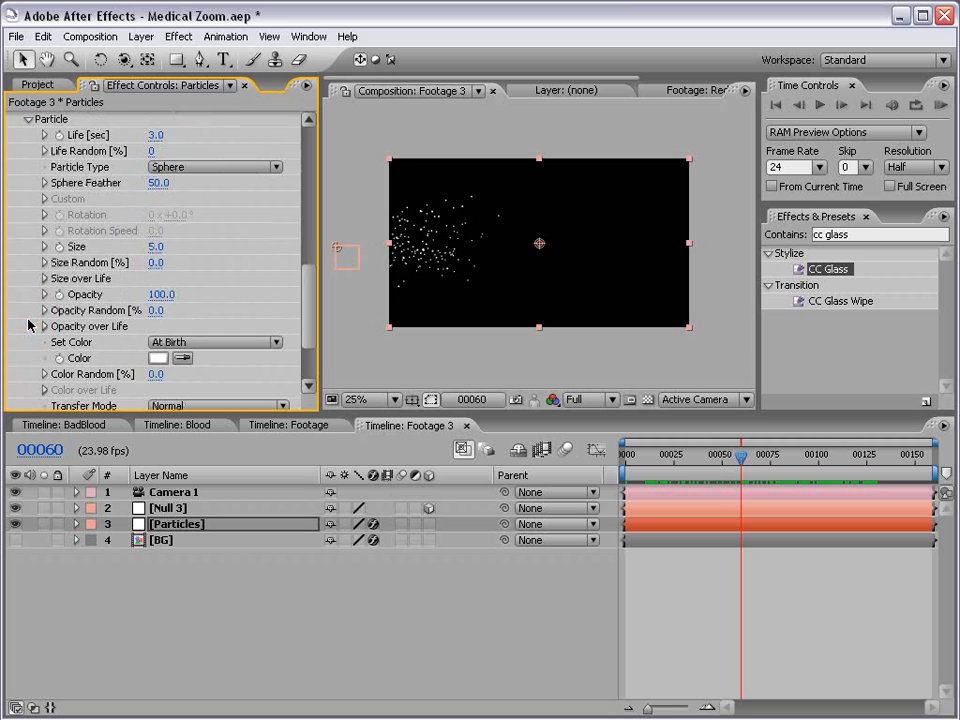
pyautogui.click(156, 135)
pyautogui.write('25')
pyautogui.press('Return')
pyautogui.moveTo(768, 480); pyautogui.dragTo(944, 470)
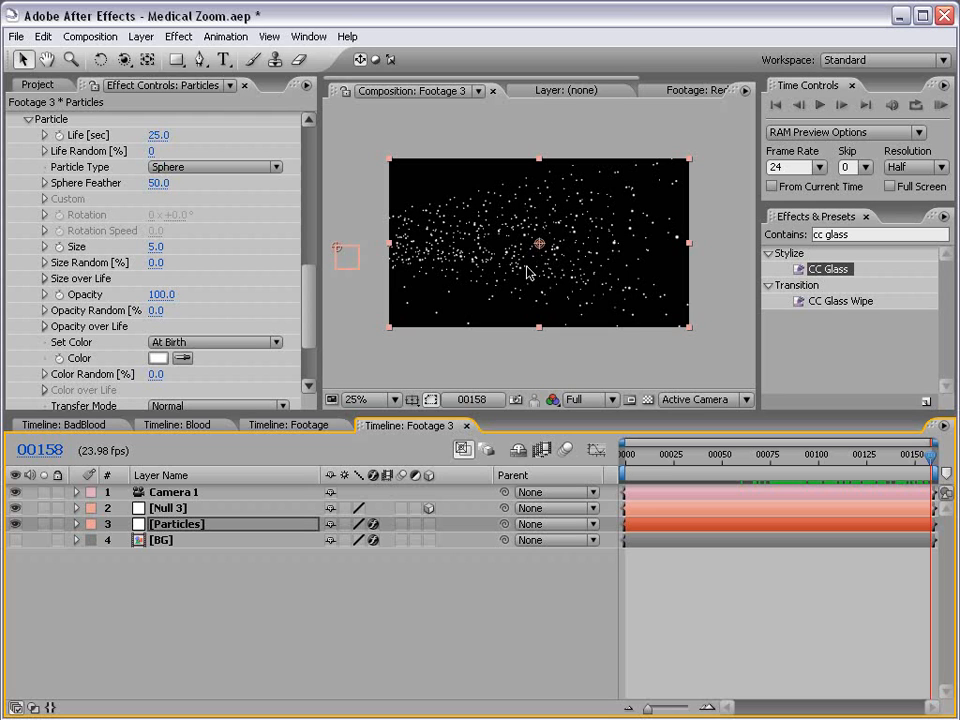
pyautogui.click(527, 381)
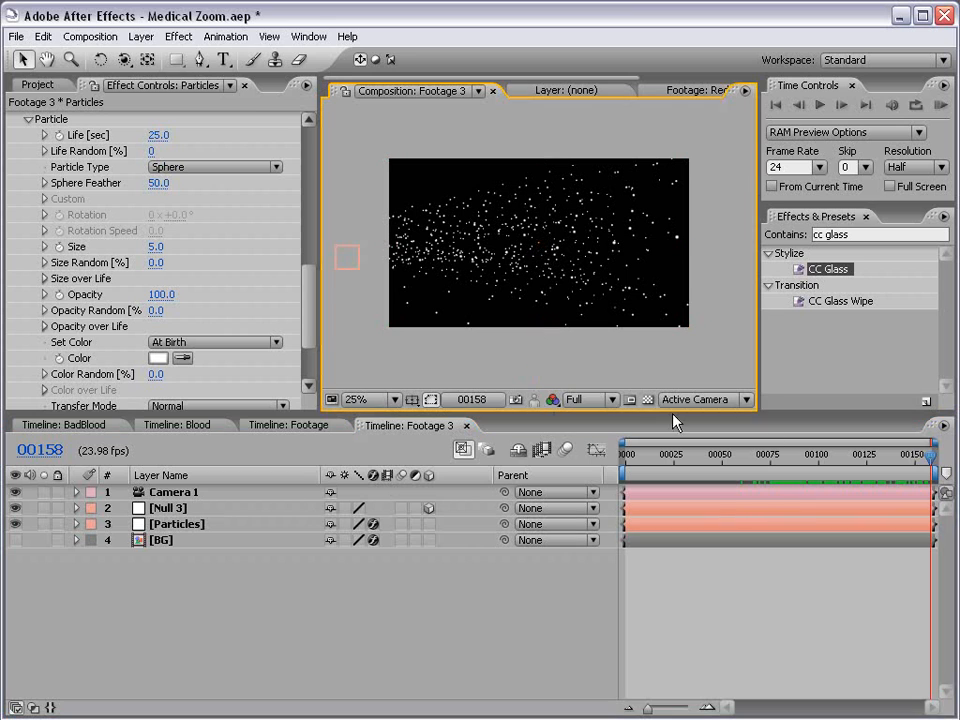
pyautogui.moveTo(761, 469); pyautogui.dragTo(931, 470)
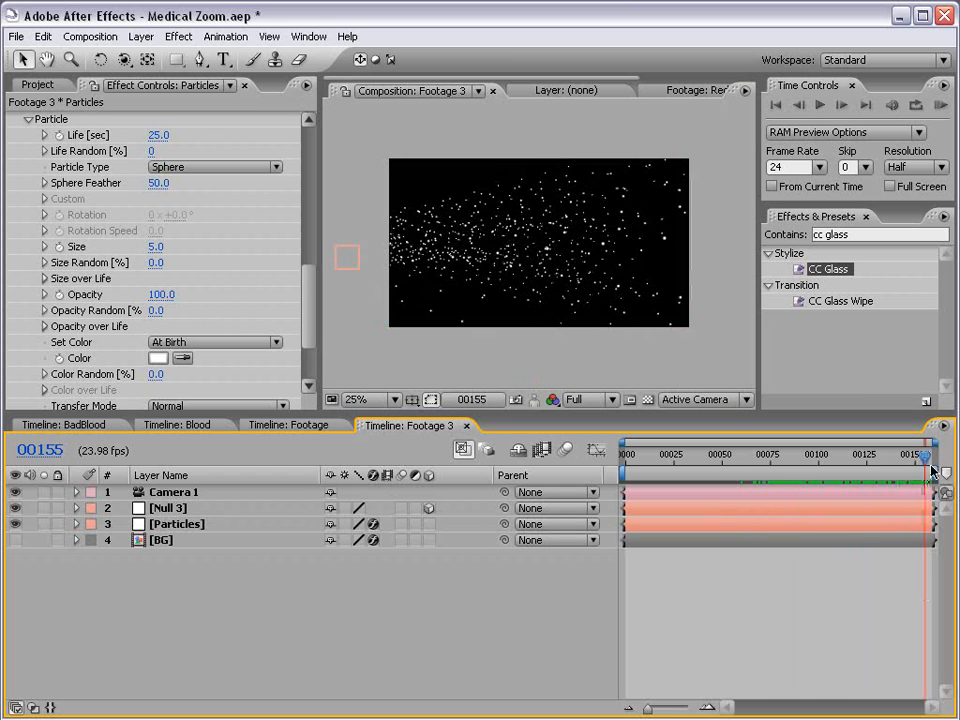
# Set the Footage 3 composition's duration to 500 frames
pyautogui.click(89, 38)
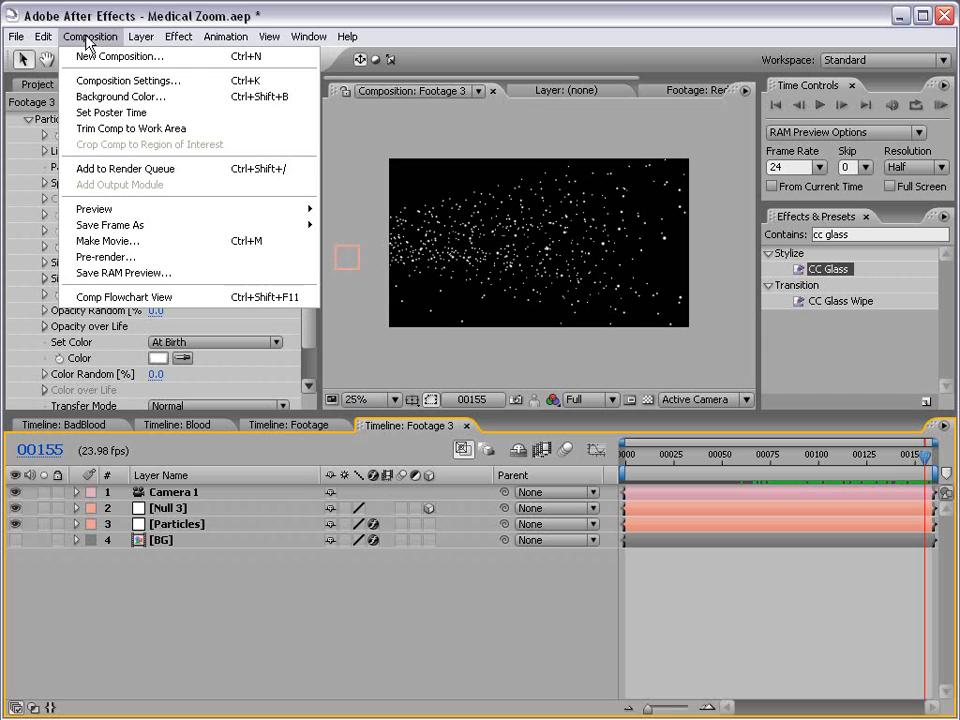
pyautogui.click(204, 81)
pyautogui.moveTo(538, 398); pyautogui.dragTo(429, 265)
pyautogui.click(371, 574)
pyautogui.write('500')
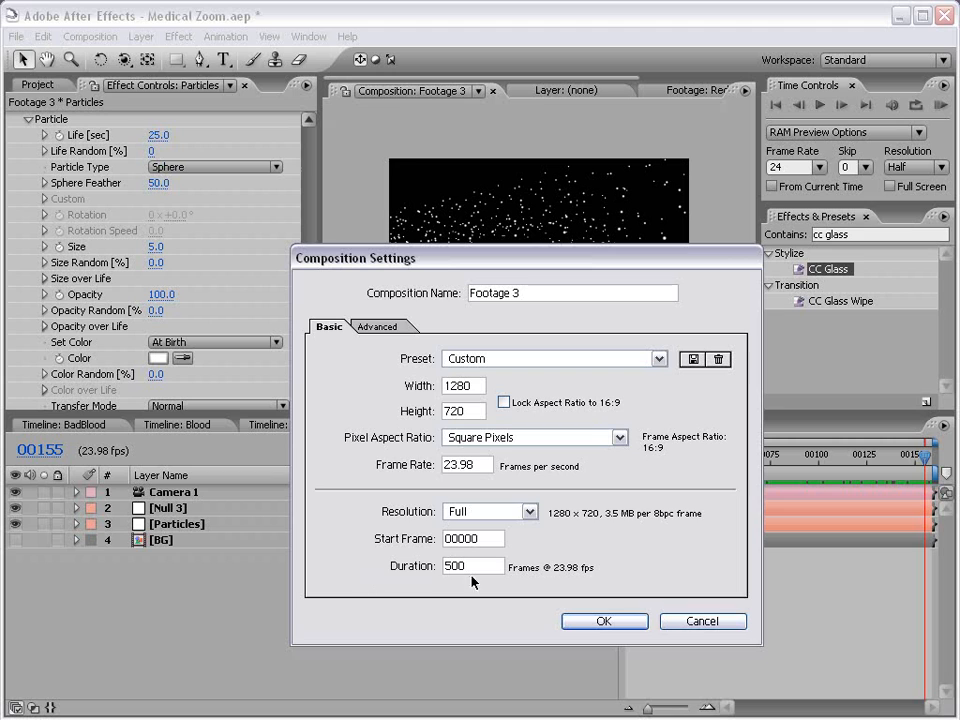
pyautogui.click(604, 621)
pyautogui.press('-')
pyautogui.press('-')
pyautogui.press('-')
pyautogui.press('-')
pyautogui.press('-')
pyautogui.press('-')
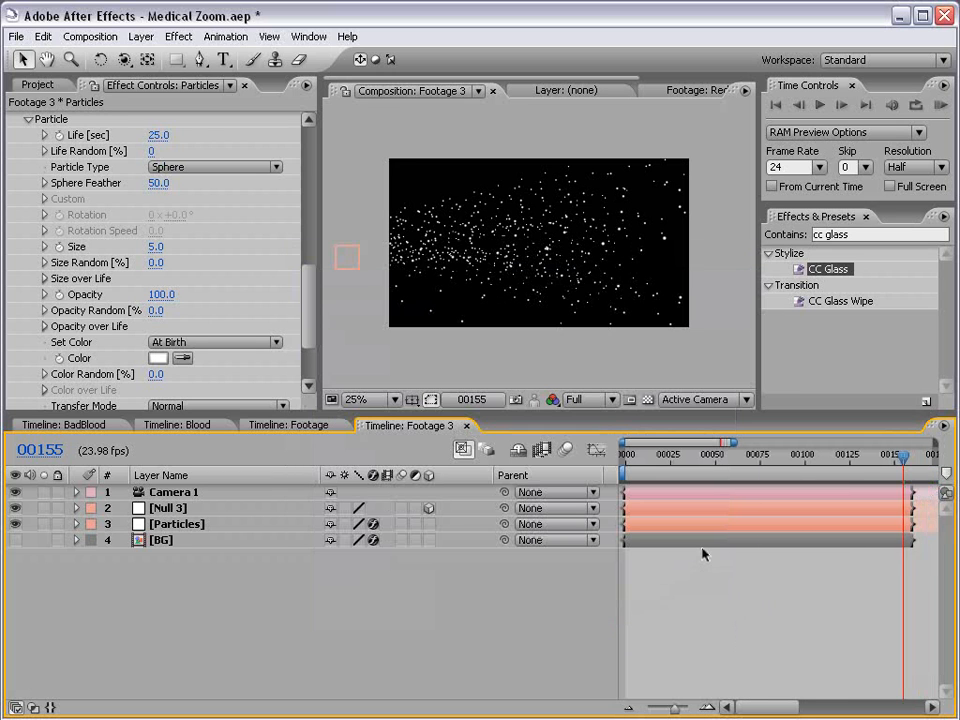
# Extend the Camera 1, Null 3 and Particles layers to the end of the composition
pyautogui.hotkey('ctrl', 'a')
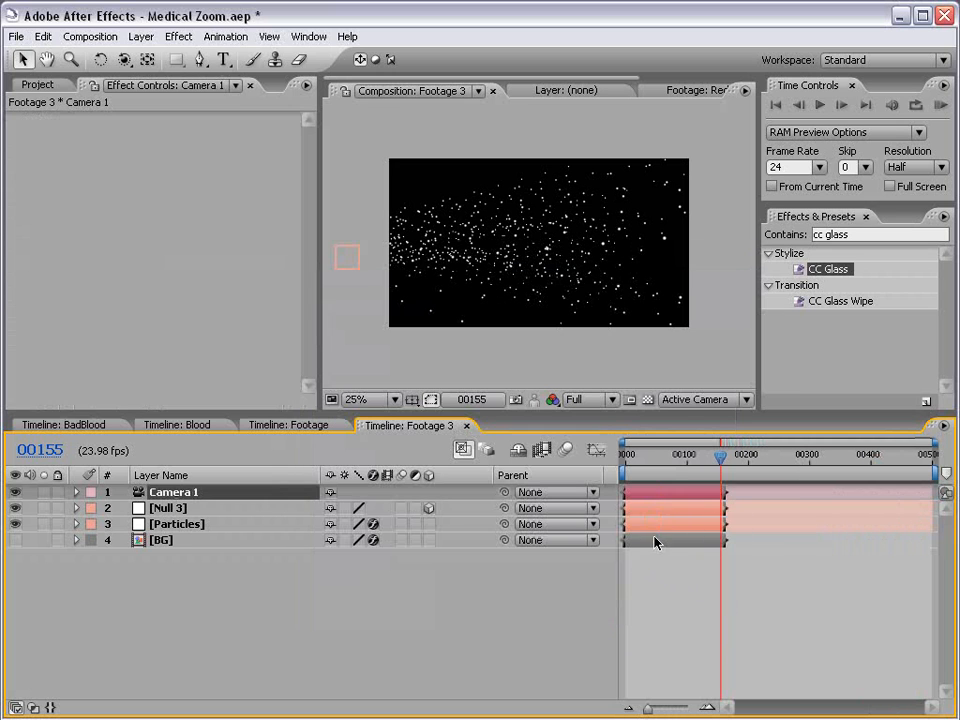
pyautogui.moveTo(727, 497); pyautogui.dragTo(918, 530)
pyautogui.click(896, 574)
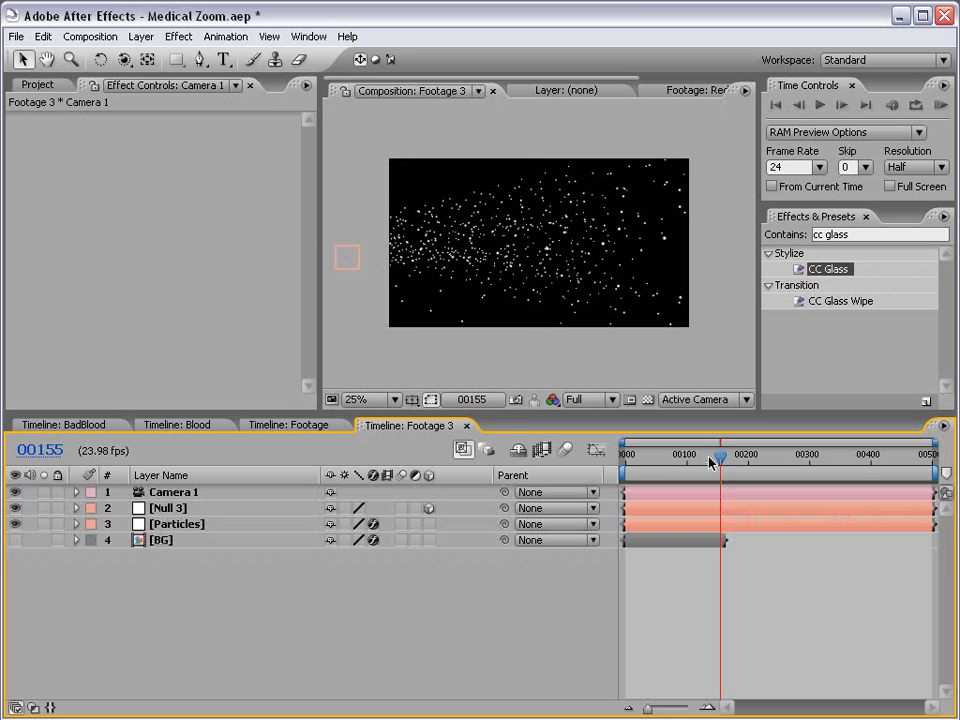
# Set the nested BG composition's duration to 500 frames and extend its BG layer to the end
pyautogui.click(658, 541)
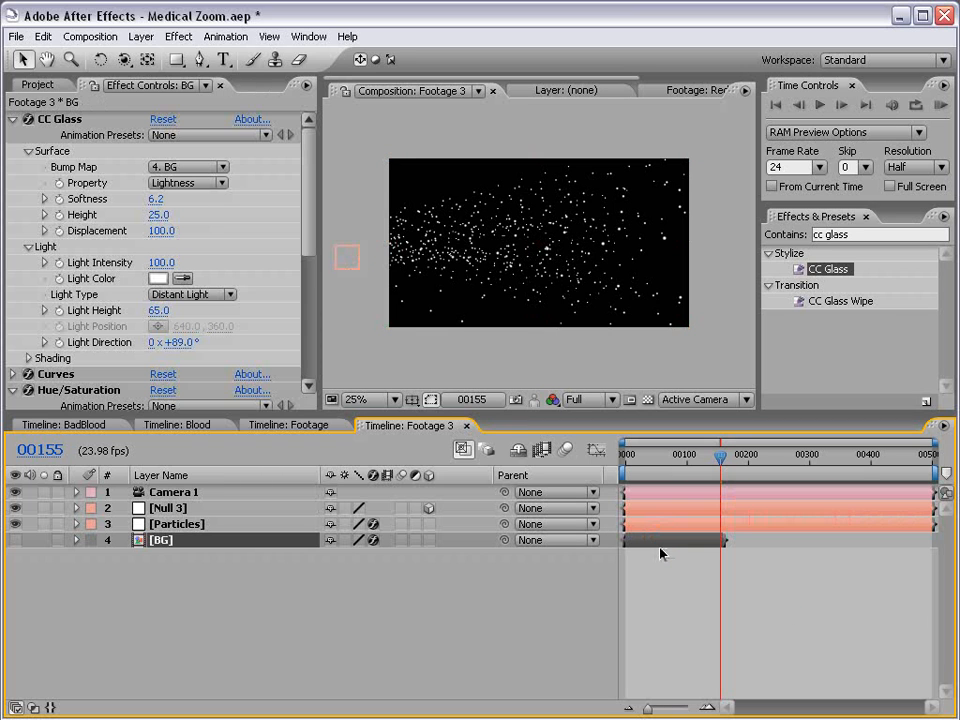
pyautogui.doubleClick(650, 541)
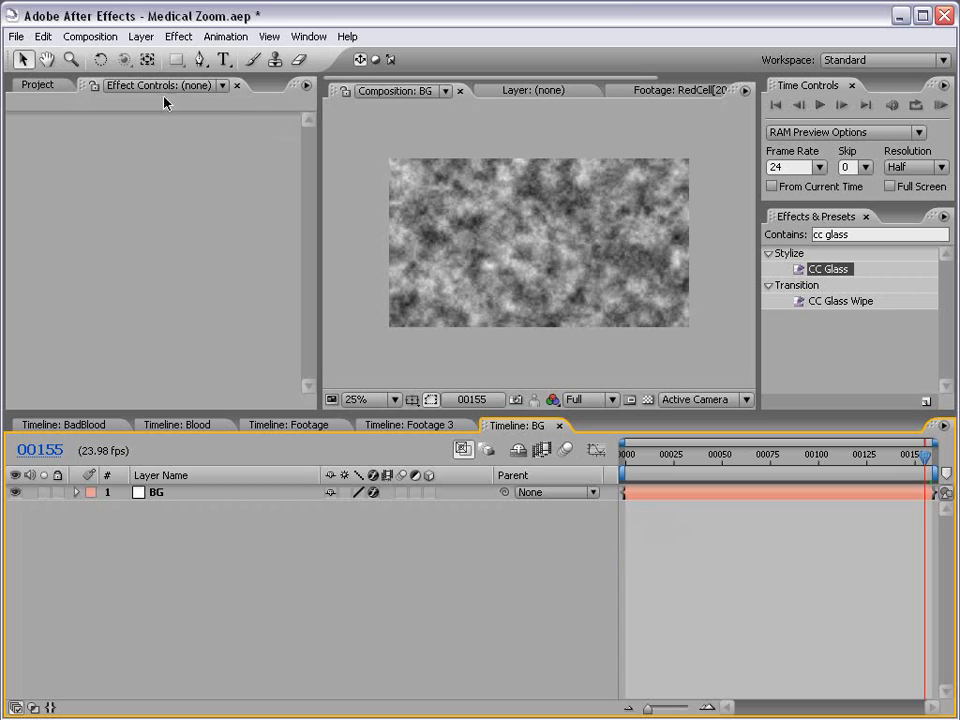
pyautogui.click(89, 37)
pyautogui.click(79, 78)
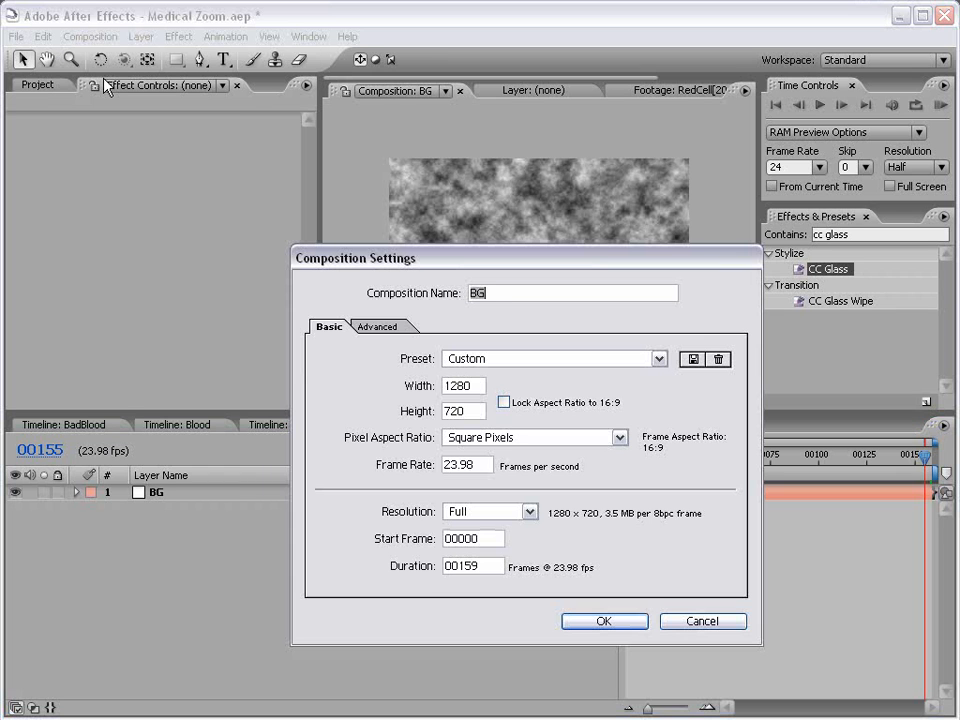
pyautogui.moveTo(489, 566); pyautogui.dragTo(274, 568)
pyautogui.write('50')
pyautogui.press('Return')
pyautogui.press('-')
pyautogui.press('-')
pyautogui.press('-')
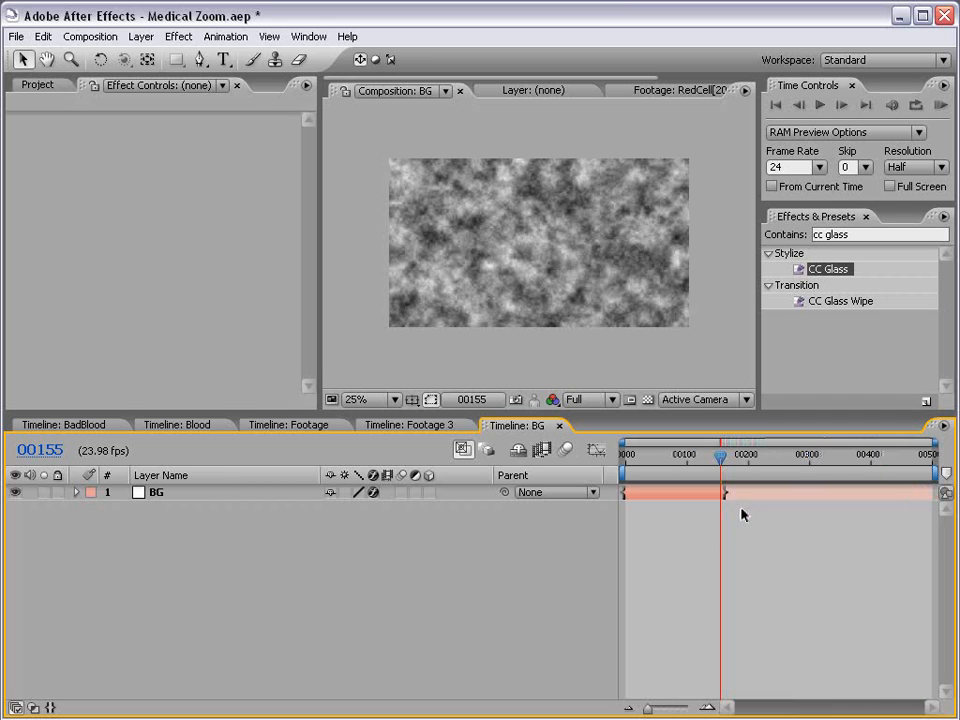
pyautogui.click(724, 493)
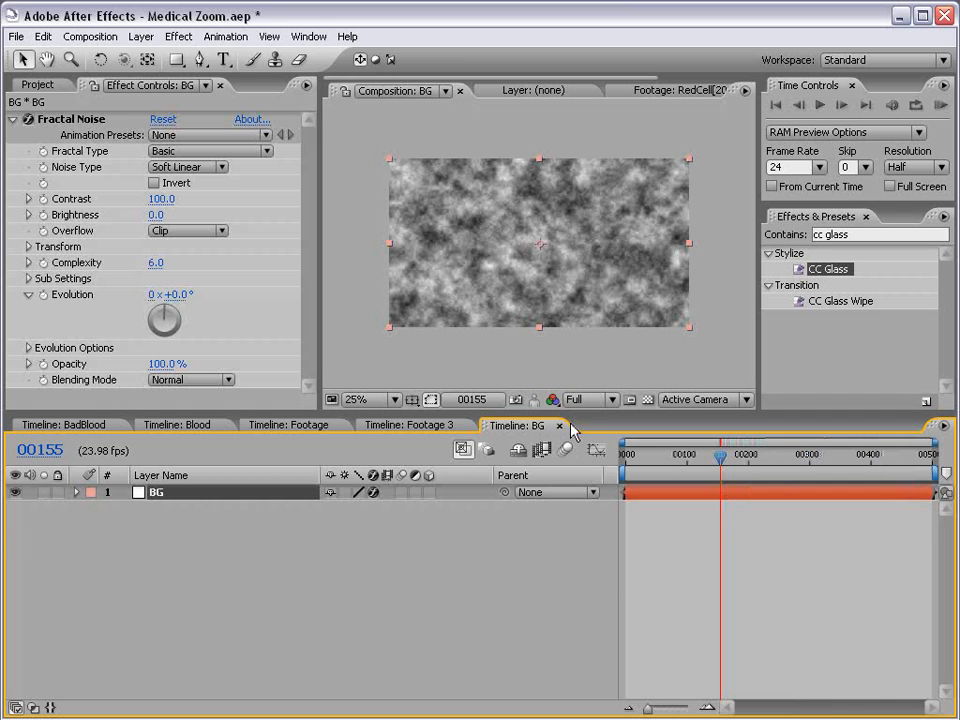
# Extend the BG layer to the end of Footage 3 and scrub to frame 298 to check the particles
pyautogui.click(559, 425)
pyautogui.moveTo(725, 541); pyautogui.dragTo(938, 543)
pyautogui.click(797, 611)
pyautogui.moveTo(721, 459); pyautogui.dragTo(808, 501)
pyautogui.scroll(1, 564, 242)
pyautogui.scroll(-1, 545, 245)
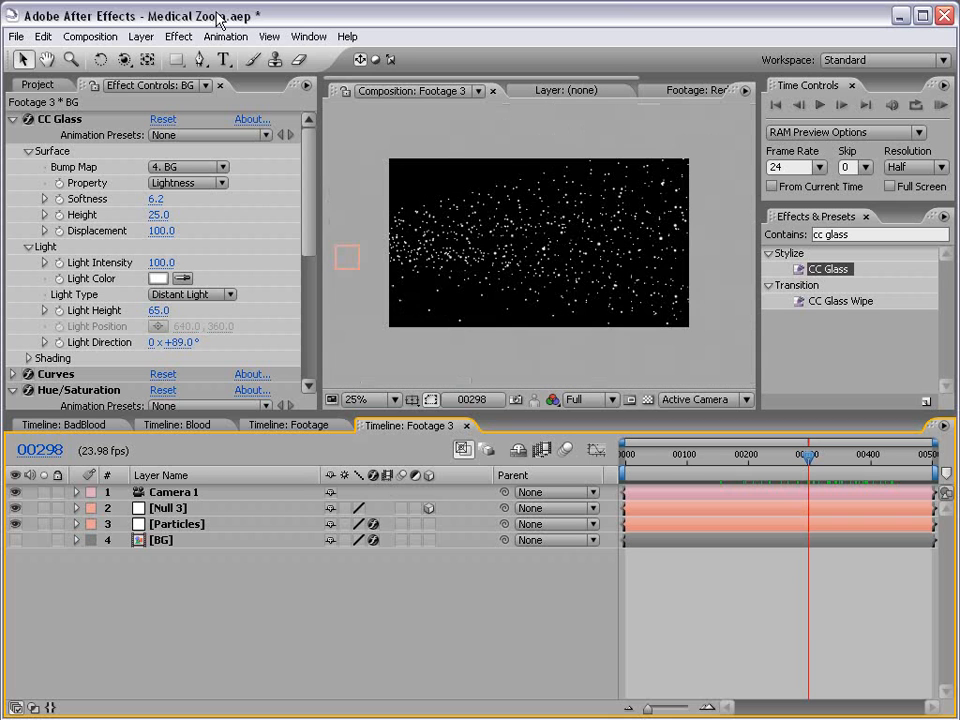
# Move the camera slightly closer to the particle stream with the Track Z Camera tool
pyautogui.moveTo(124, 59); pyautogui.dragTo(207, 103)
pyautogui.click(207, 102)
pyautogui.moveTo(511, 286)
pyautogui.mouseDown()
pyautogui.moveTo(551, 213)
pyautogui.moveTo(554, 316)
pyautogui.moveTo(556, 302)
pyautogui.moveTo(525, 300)
pyautogui.mouseUp()
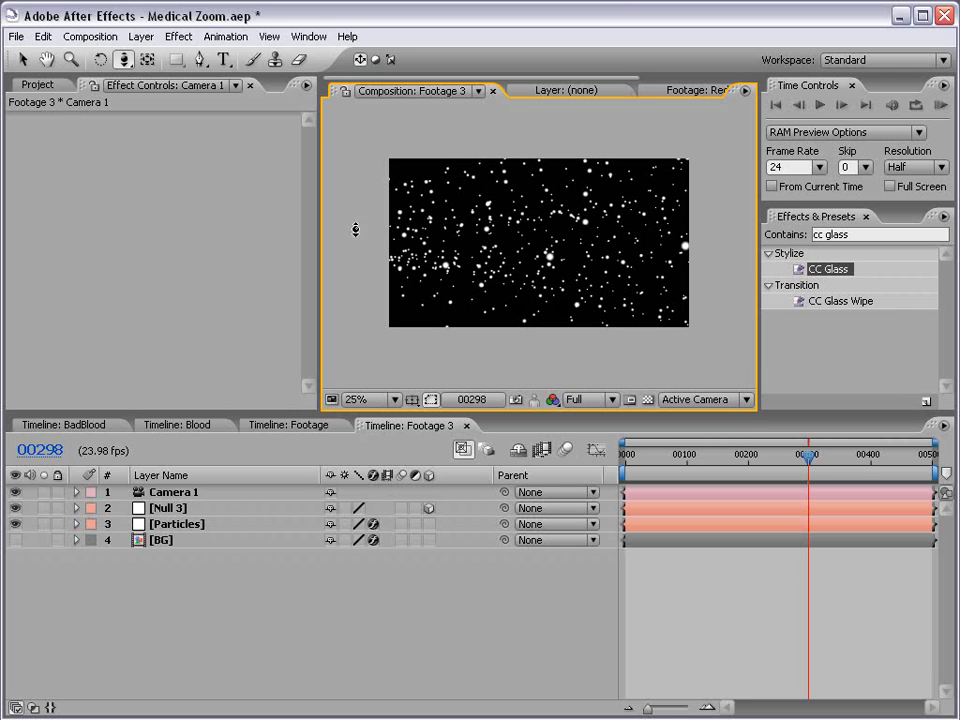
pyautogui.moveTo(535, 317)
pyautogui.mouseDown()
pyautogui.moveTo(561, 272)
pyautogui.moveTo(534, 339)
pyautogui.moveTo(540, 321)
pyautogui.moveTo(538, 331)
pyautogui.mouseUp()
# Set the Particles emitter's Emitter Size Z to 287 and increase its Emitter Size X
pyautogui.click(180, 526)
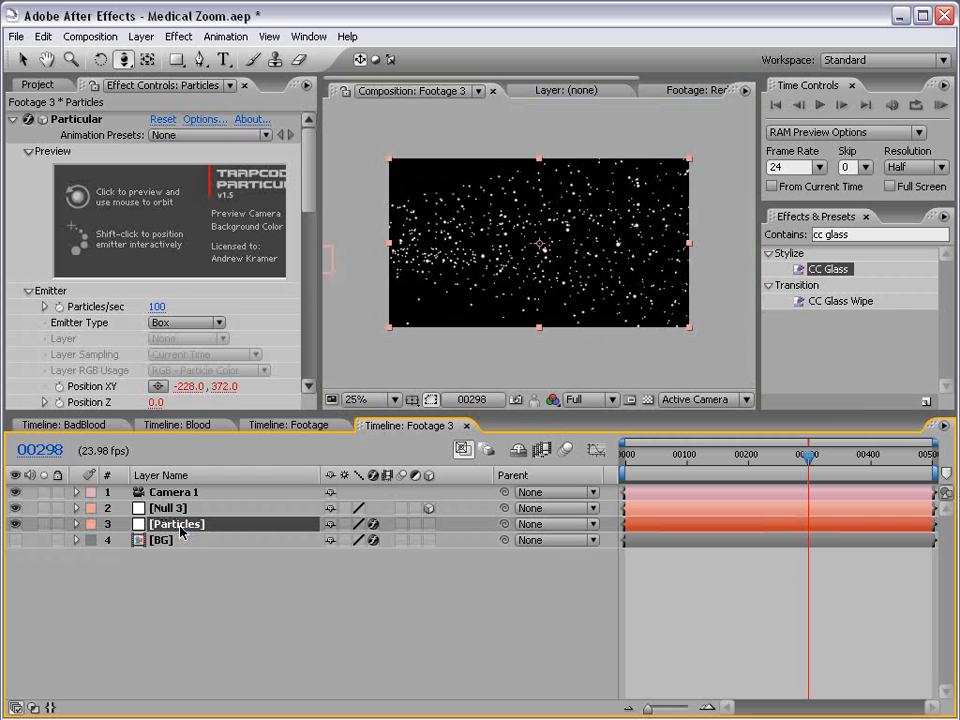
pyautogui.moveTo(313, 181); pyautogui.dragTo(311, 244)
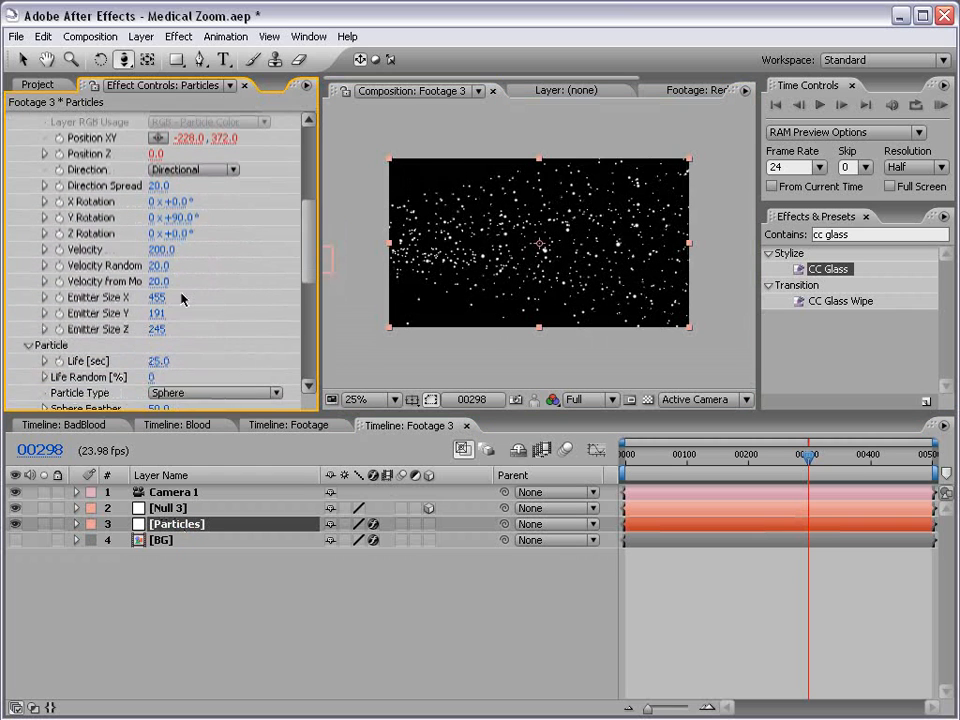
pyautogui.moveTo(155, 328); pyautogui.dragTo(219, 308)
pyautogui.moveTo(157, 297); pyautogui.dragTo(302, 223)
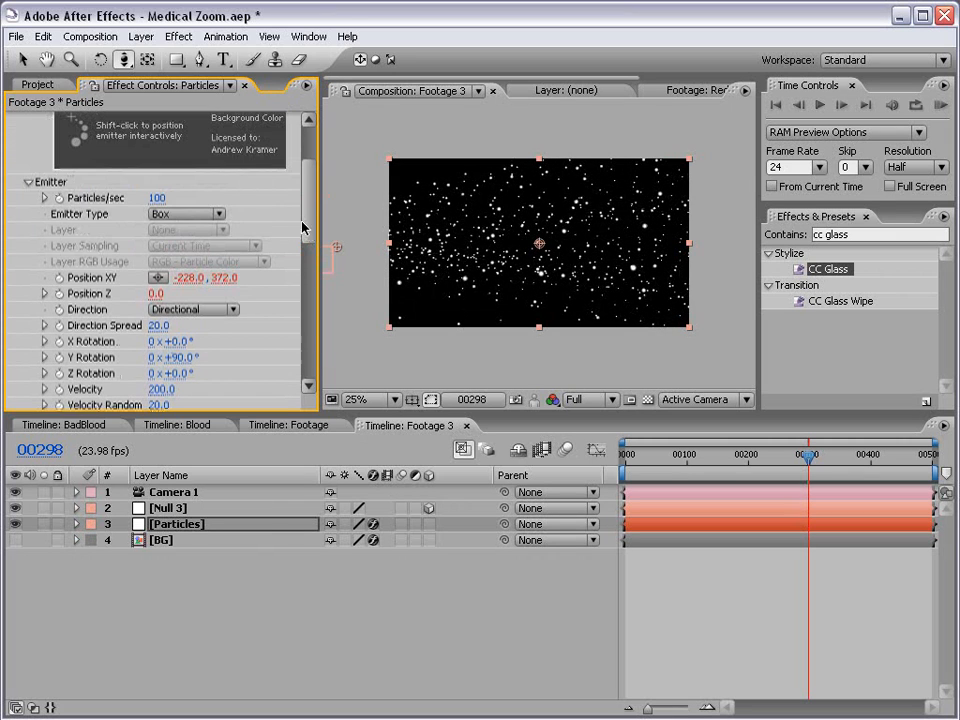
# Try a higher Particles/sec rate on the emitter and reset it to 100
pyautogui.moveTo(150, 198); pyautogui.dragTo(173, 192)
pyautogui.click(157, 198)
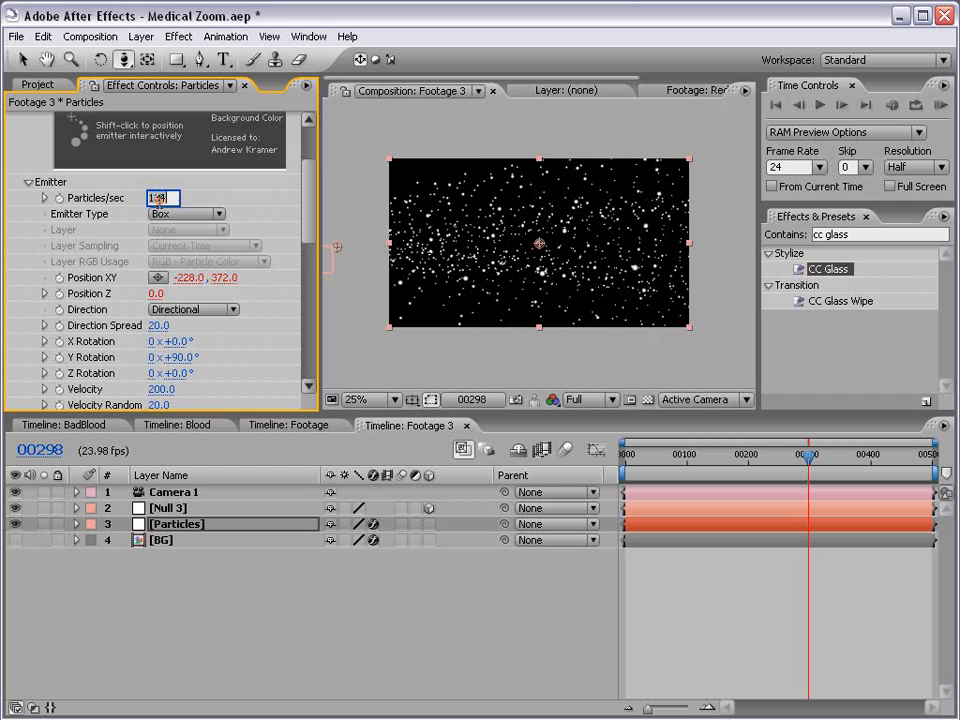
pyautogui.write('100')
pyautogui.press('Return')
# Set the Particles effect's Particle Type to Custom
pyautogui.moveTo(315, 231); pyautogui.dragTo(315, 332)
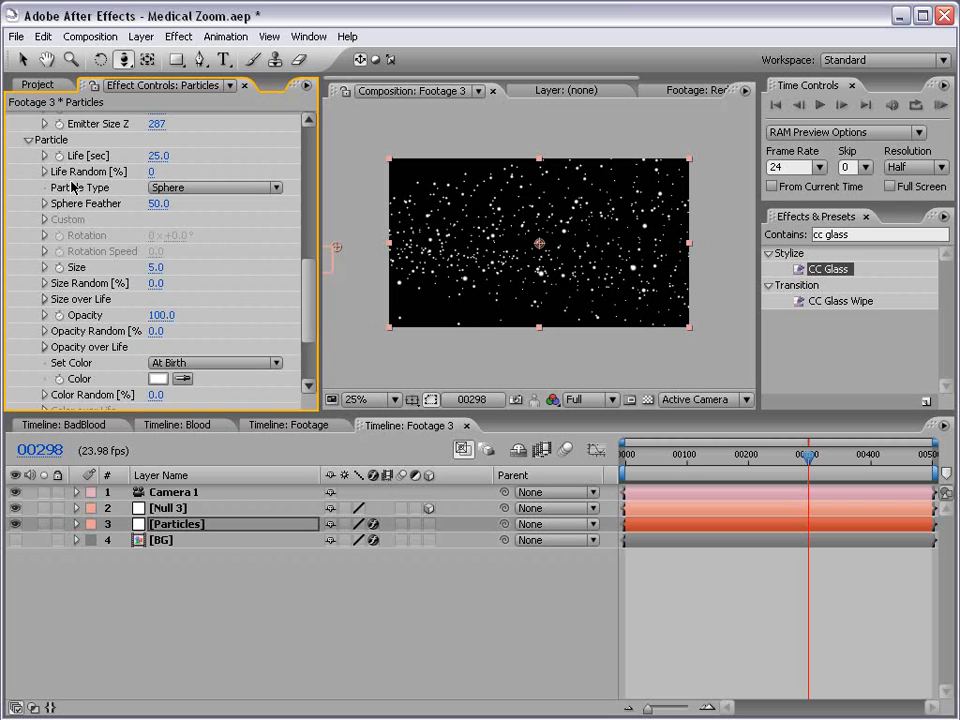
pyautogui.click(152, 188)
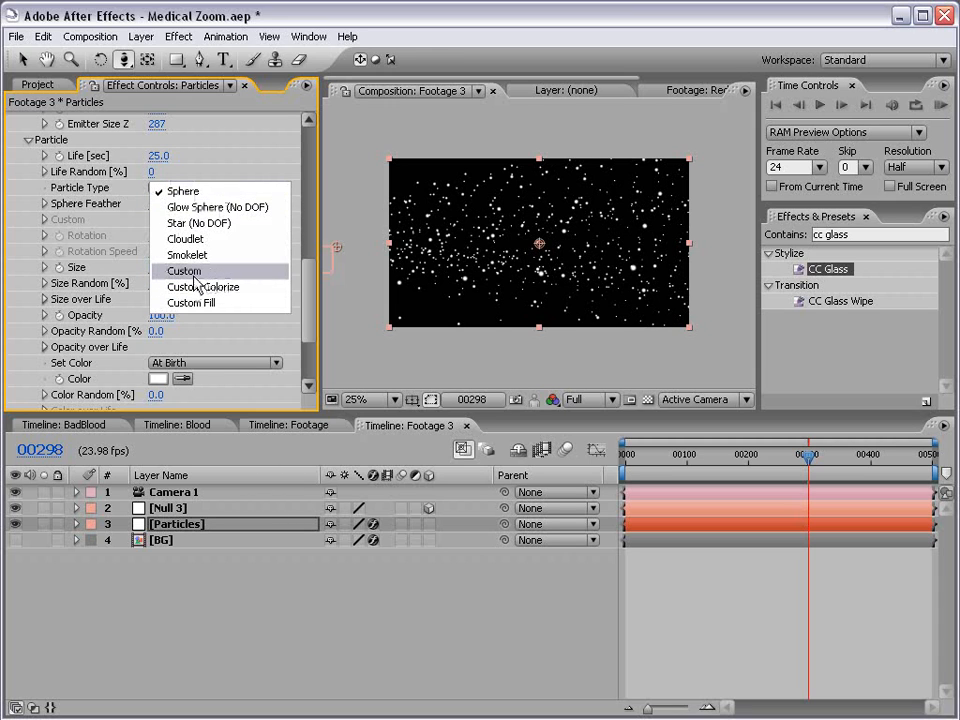
pyautogui.click(184, 271)
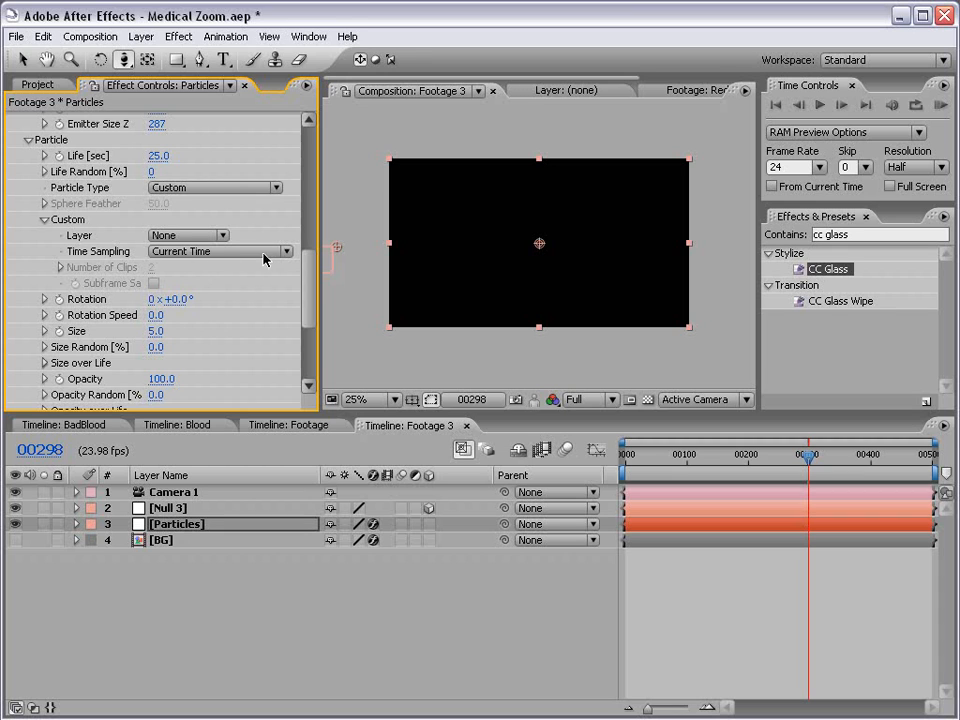
pyautogui.click(36, 85)
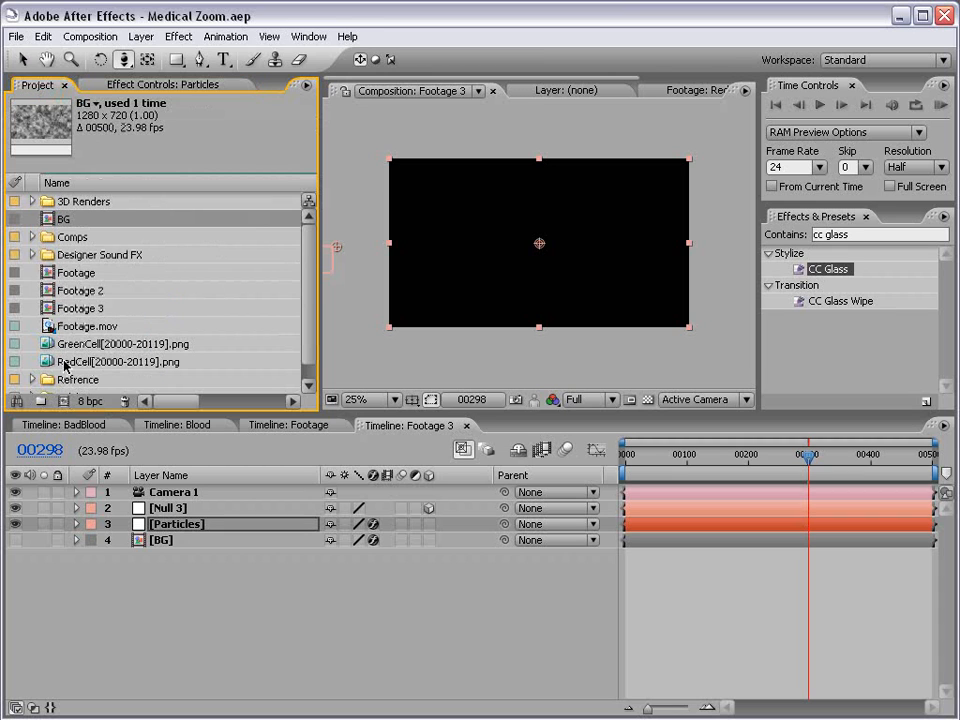
pyautogui.click(84, 344)
pyautogui.click(86, 361)
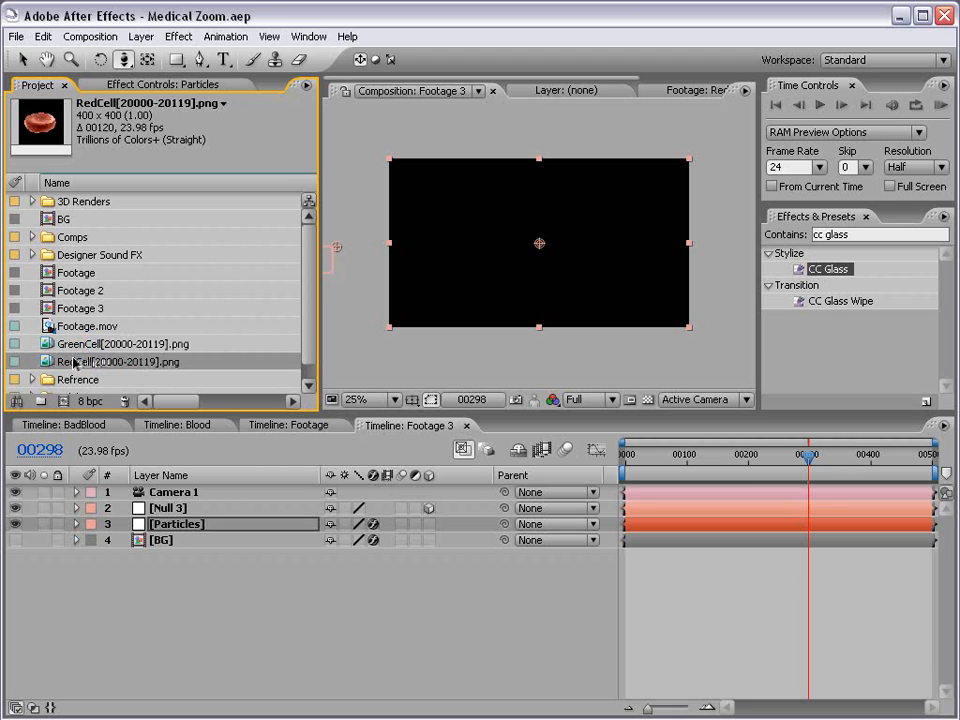
pyautogui.moveTo(72, 363); pyautogui.dragTo(630, 566)
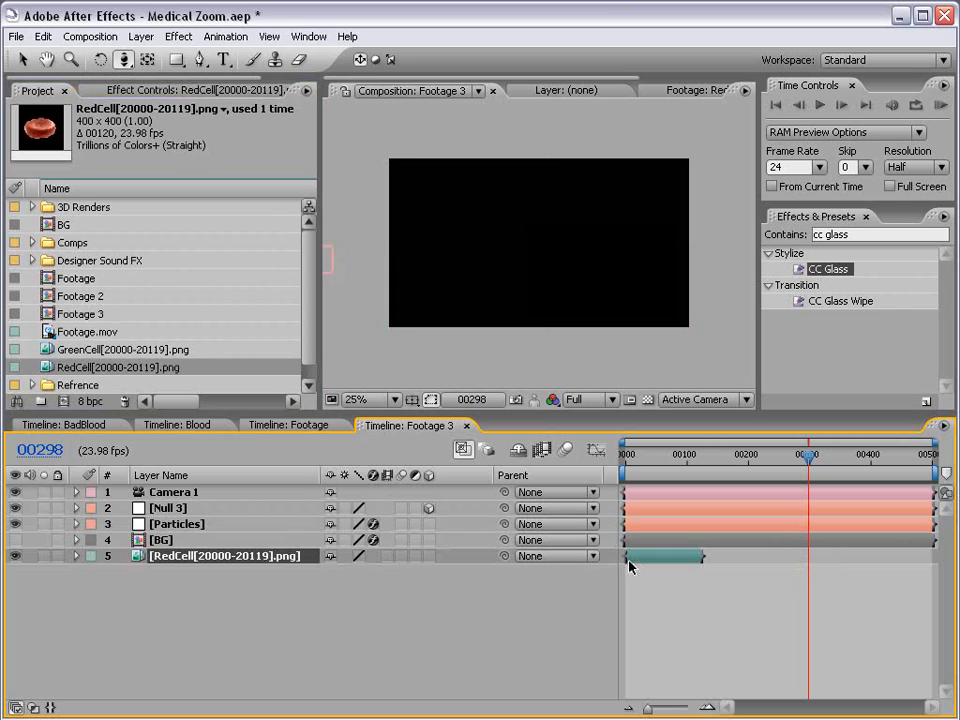
pyautogui.moveTo(641, 456); pyautogui.dragTo(619, 476)
pyautogui.click(15, 556)
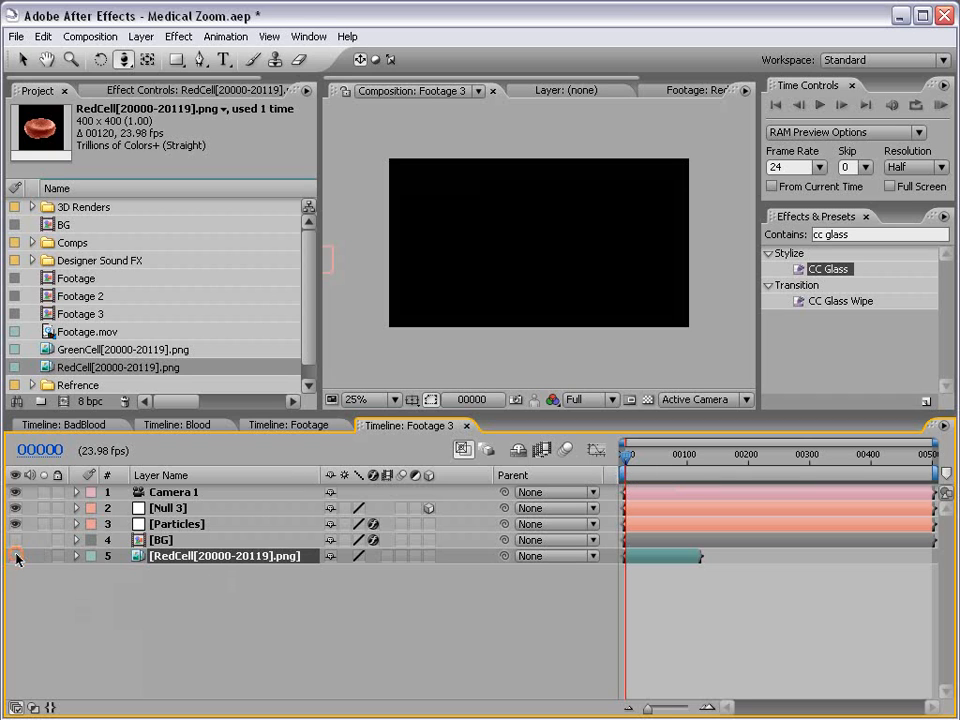
pyautogui.click(169, 526)
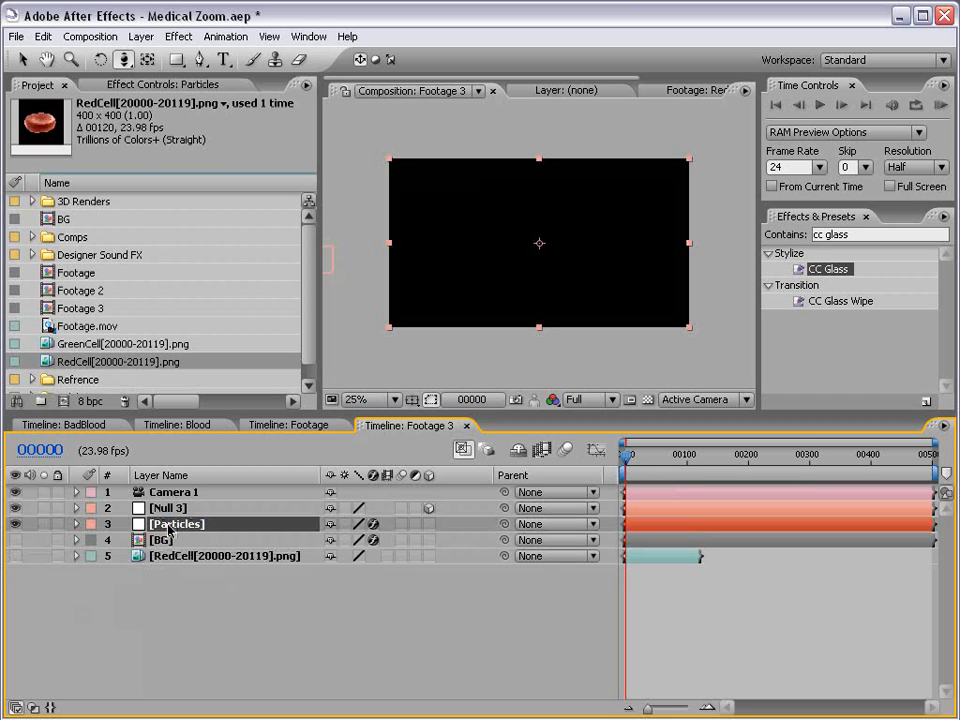
pyautogui.click(133, 85)
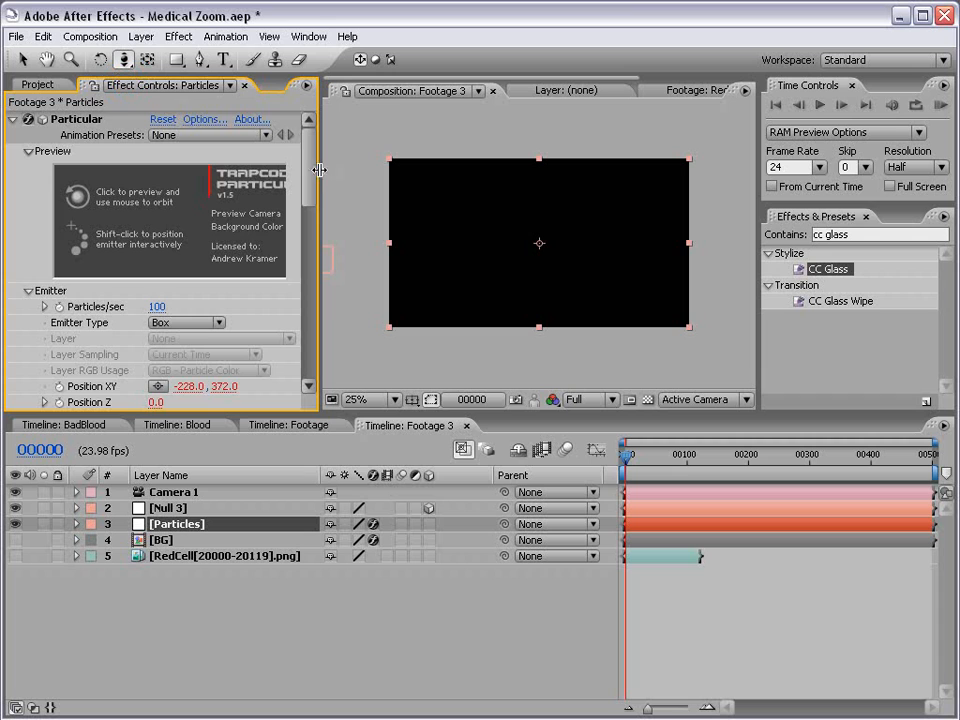
pyautogui.scroll(-2, 307, 190)
pyautogui.moveTo(307, 190); pyautogui.dragTo(310, 272)
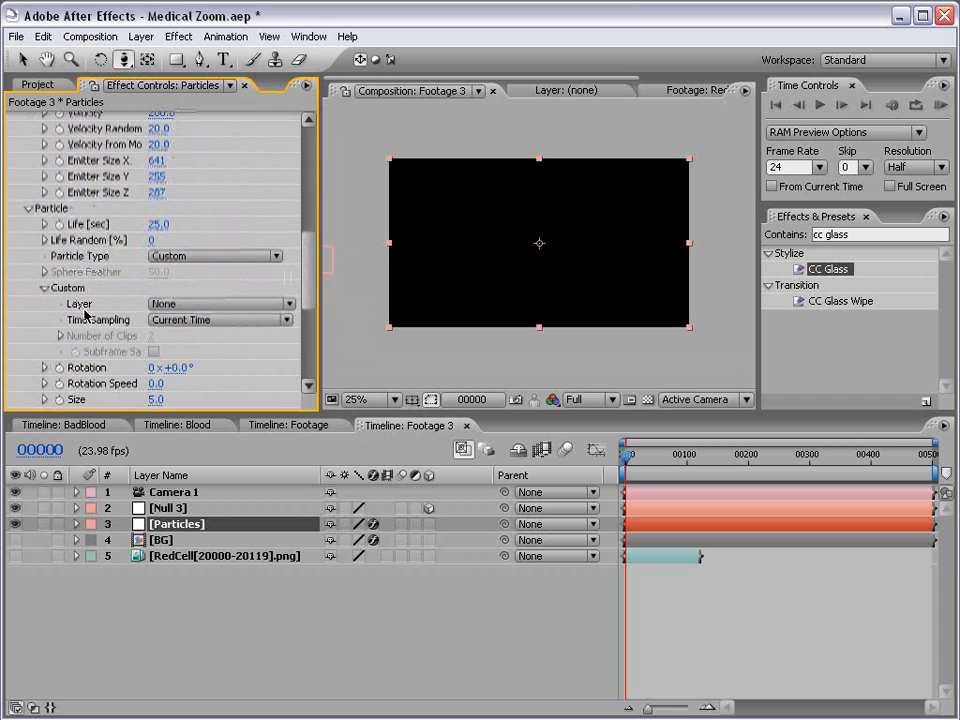
pyautogui.click(200, 304)
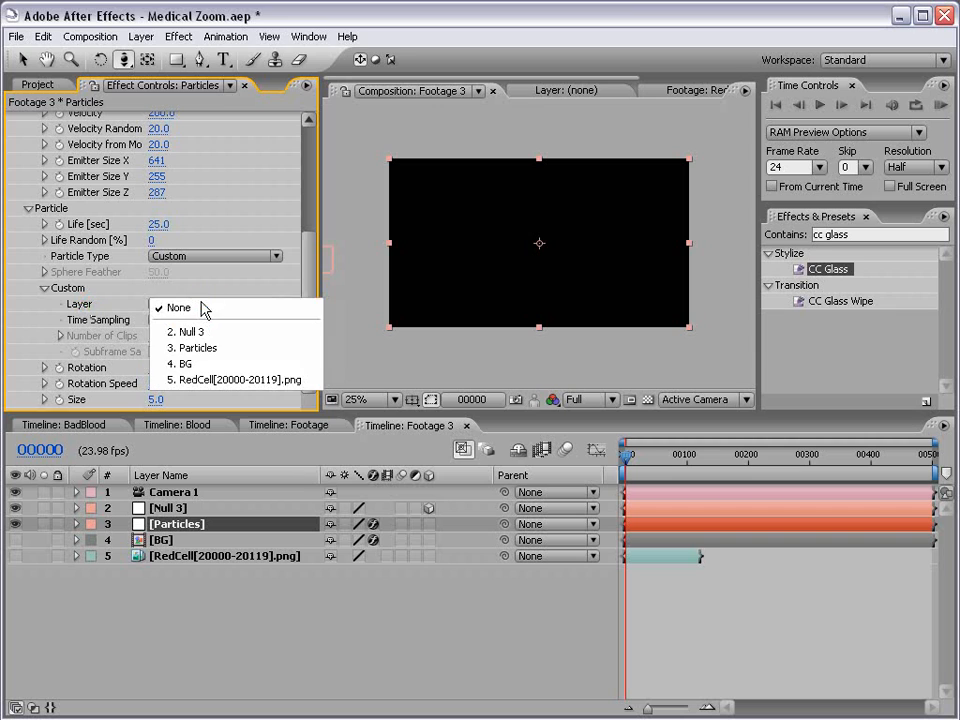
pyautogui.click(221, 382)
pyautogui.moveTo(654, 458); pyautogui.dragTo(685, 470)
pyautogui.scroll(1, 410, 217)
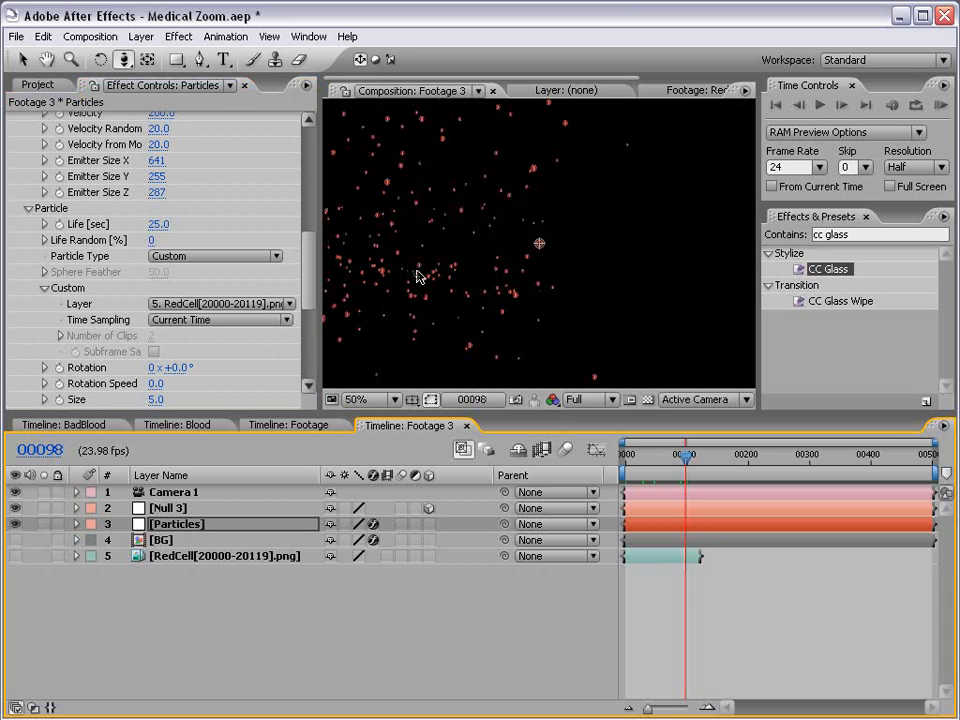
# Try the Start at Birth - Loop time sampling on the custom particles
pyautogui.press('v')
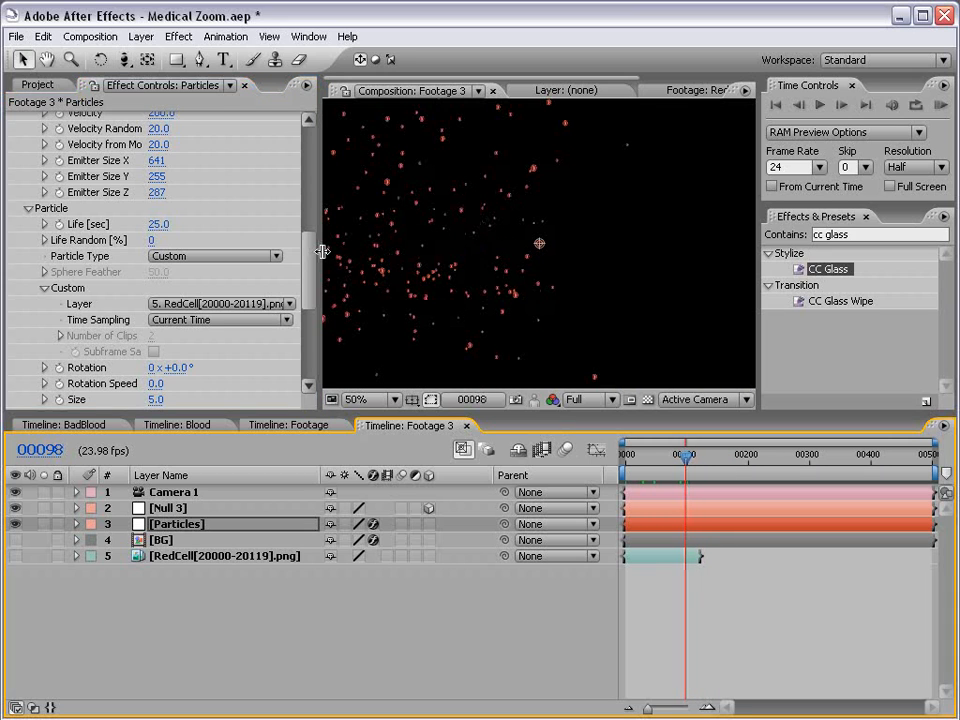
pyautogui.scroll(-3, 290, 260)
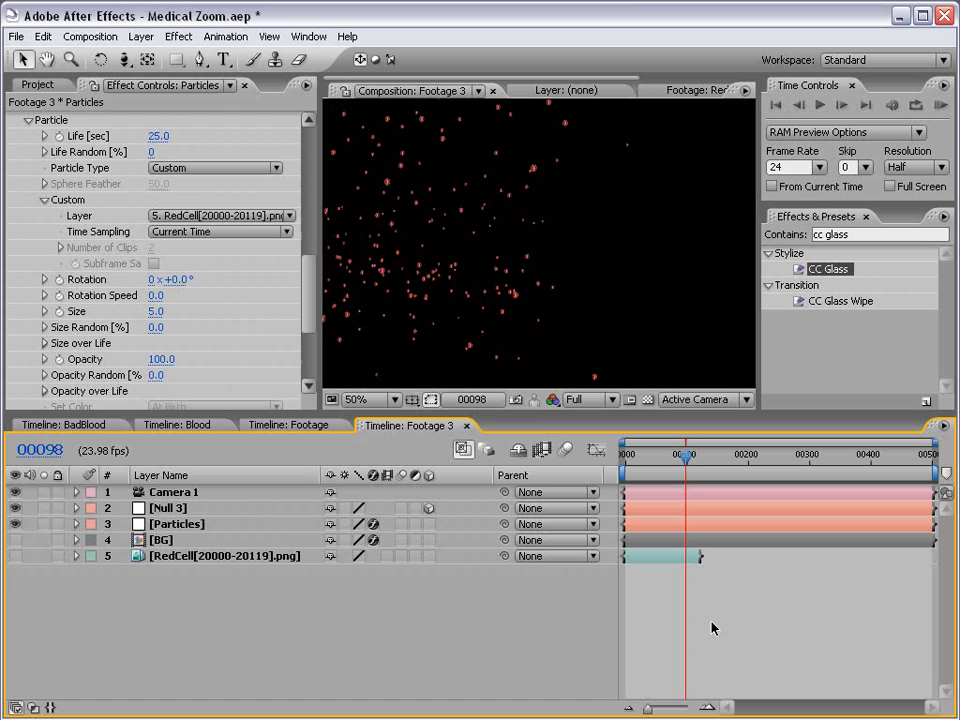
pyautogui.click(177, 234)
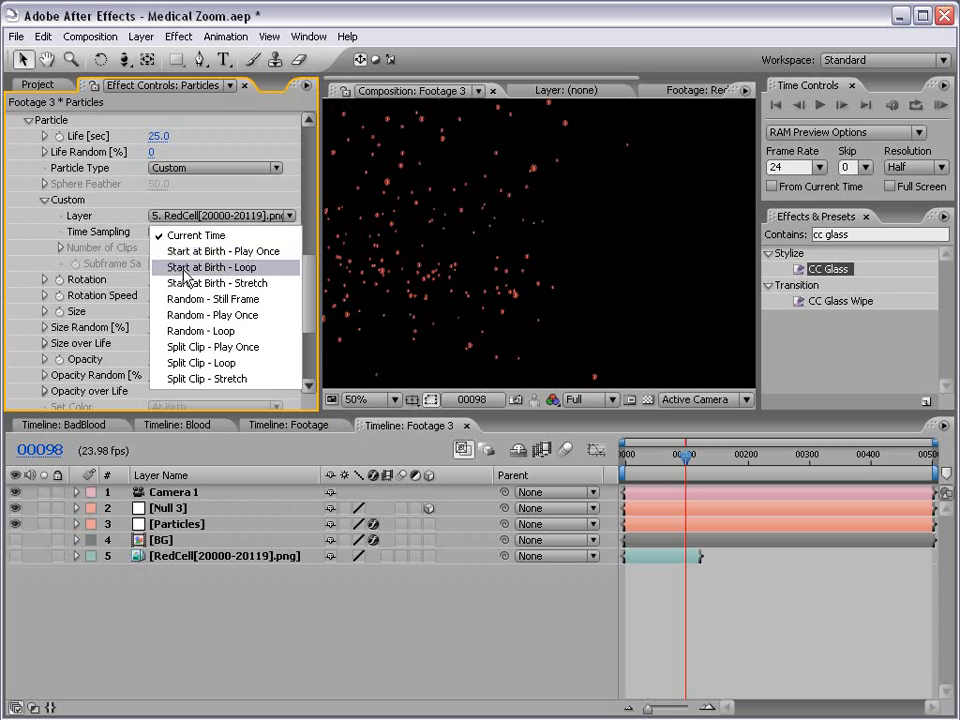
pyautogui.click(203, 267)
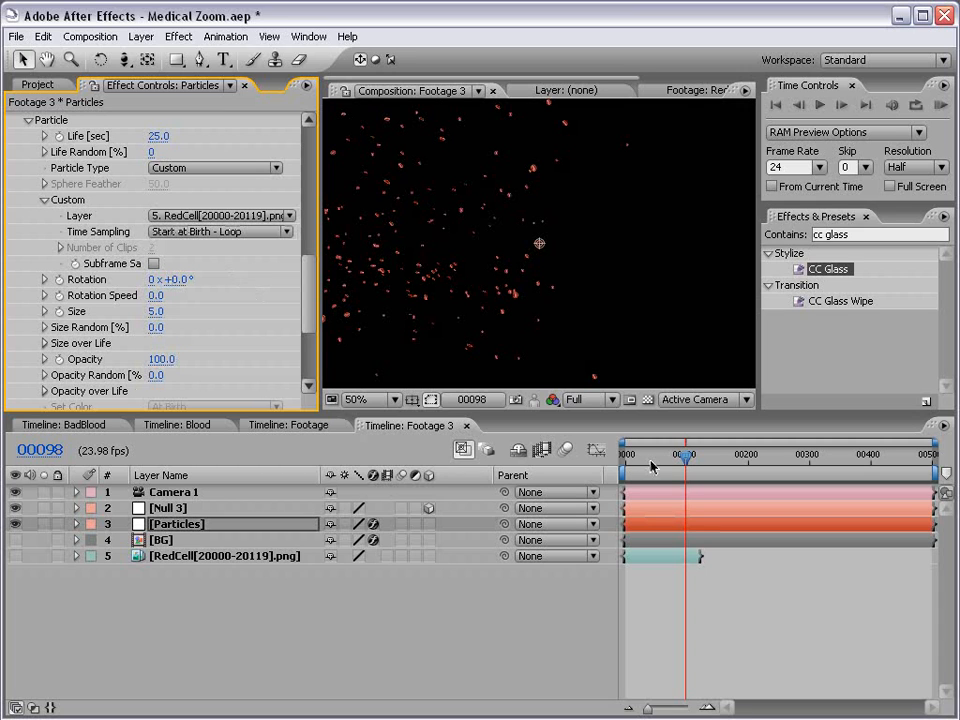
# Set the Particles effect's particle Size to 50 and preview the enlarged cells at frame 209
pyautogui.click(112, 556)
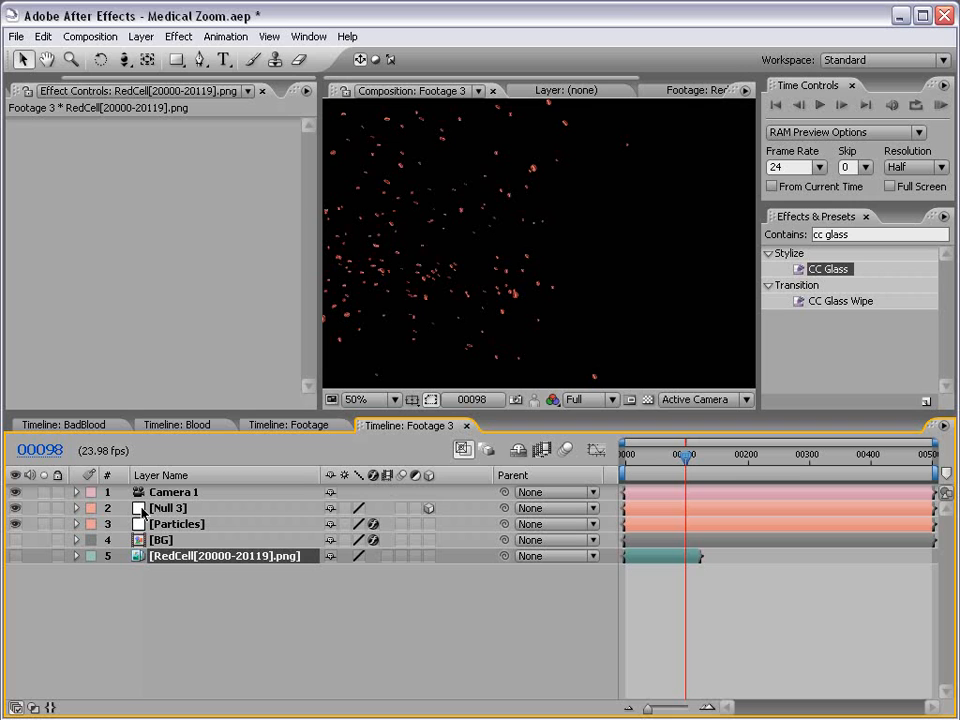
pyautogui.click(175, 524)
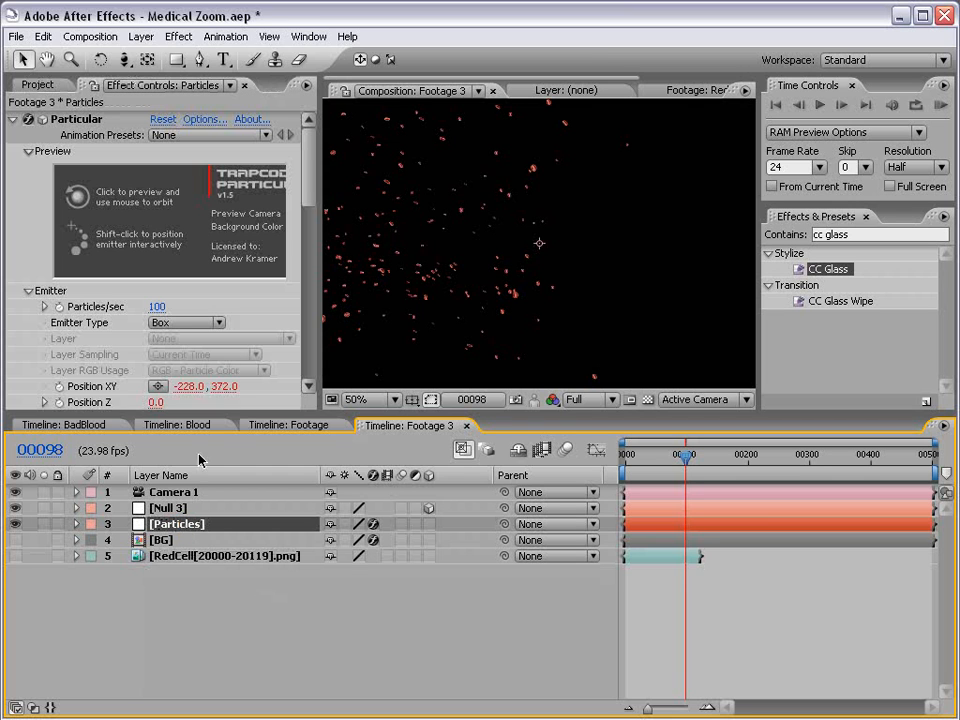
pyautogui.moveTo(309, 165); pyautogui.dragTo(298, 298)
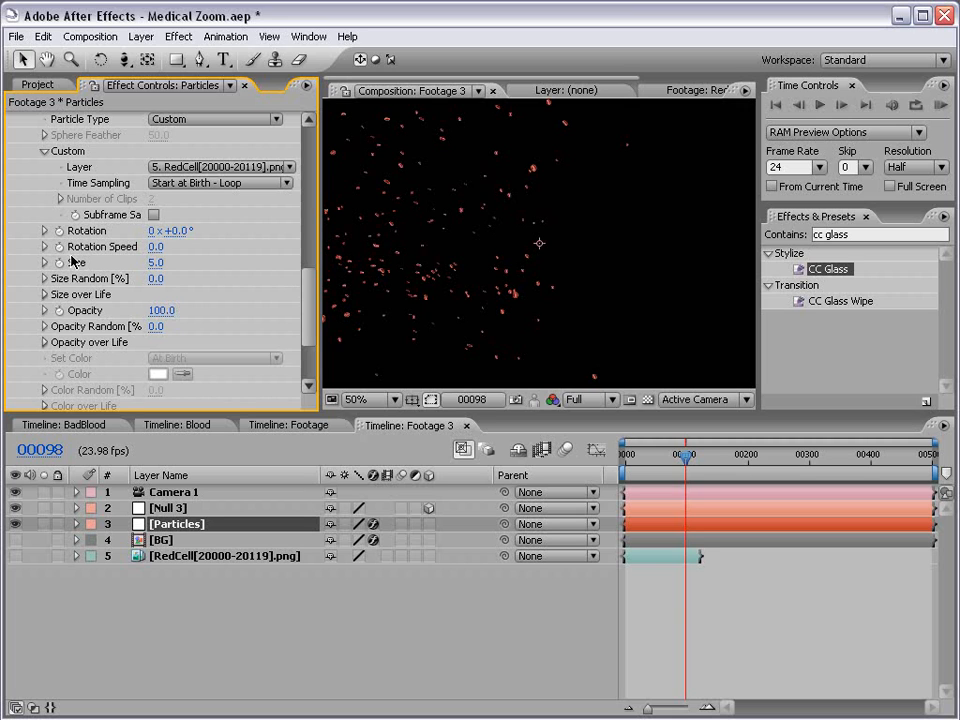
pyautogui.click(155, 262)
pyautogui.write('0')
pyautogui.press('Return')
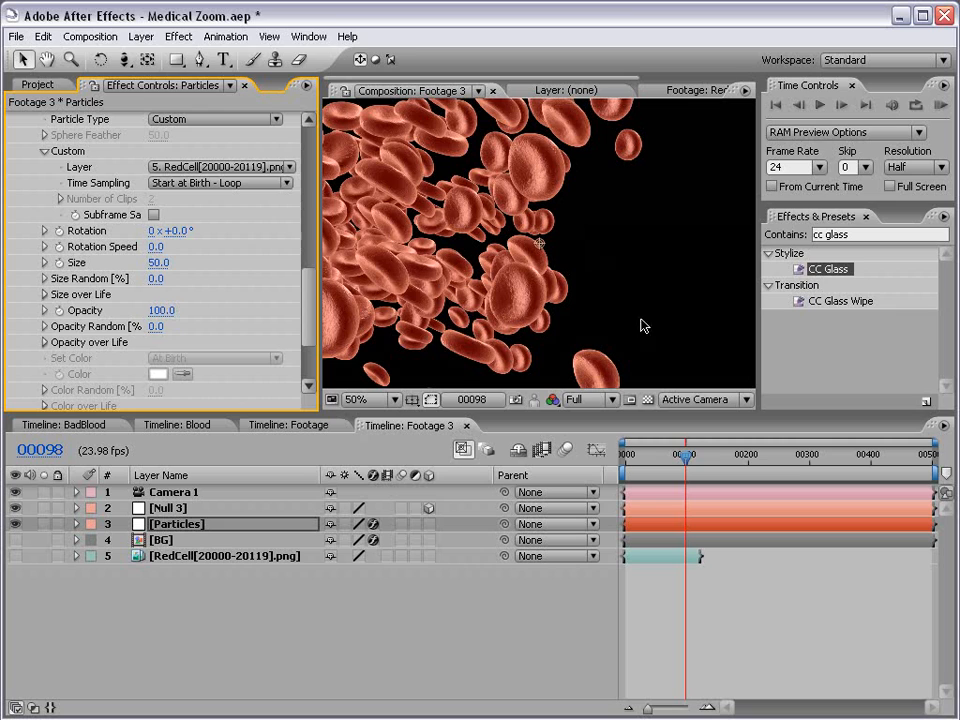
pyautogui.moveTo(686, 459); pyautogui.dragTo(751, 460)
pyautogui.scroll(-1, 528, 300)
pyautogui.scroll(1, 527, 304)
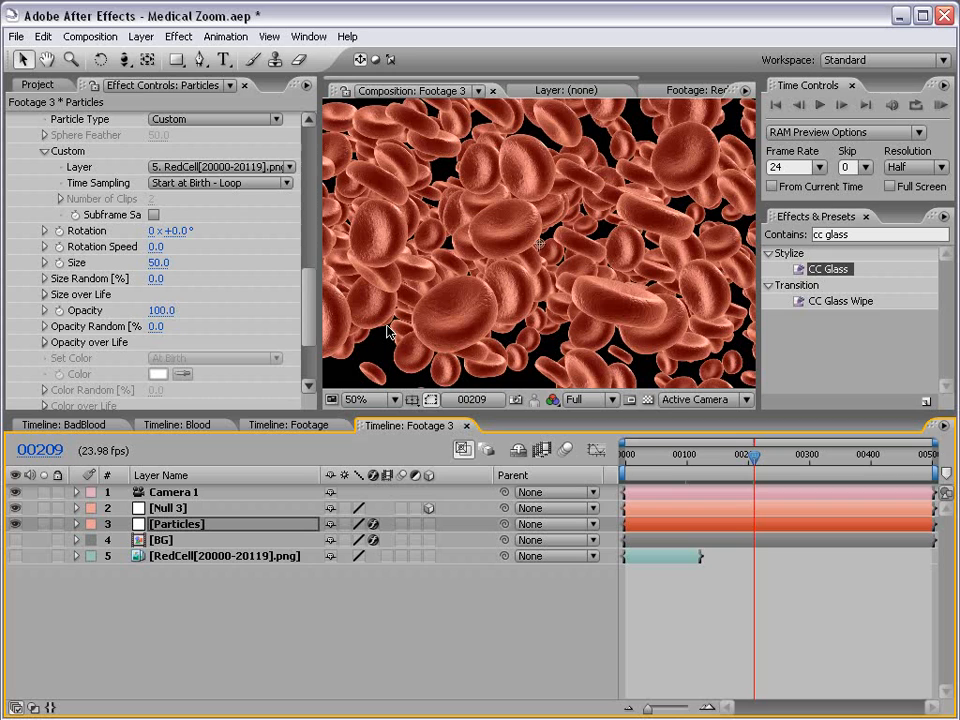
pyautogui.click(190, 556)
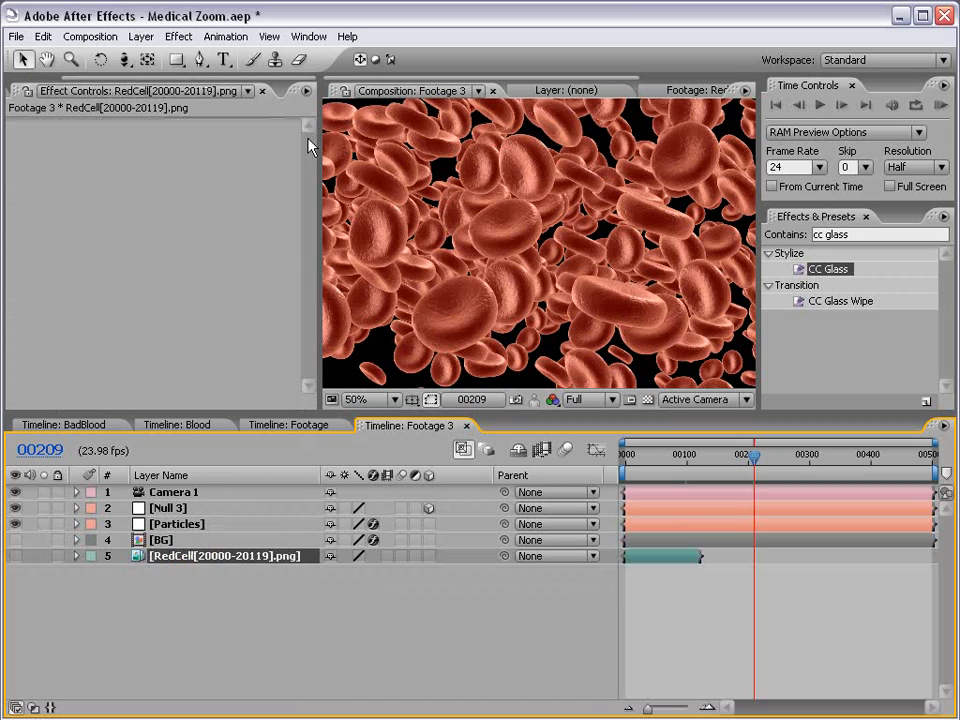
pyautogui.press('c')
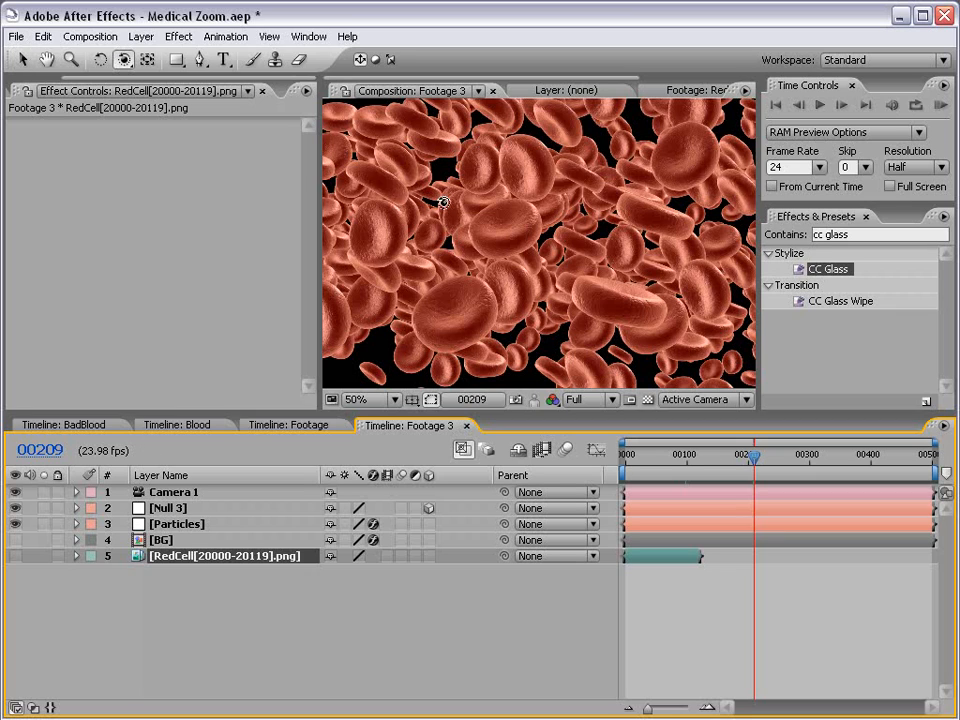
pyautogui.moveTo(634, 197)
pyautogui.mouseDown()
pyautogui.moveTo(561, 216)
pyautogui.moveTo(651, 198)
pyautogui.mouseUp()
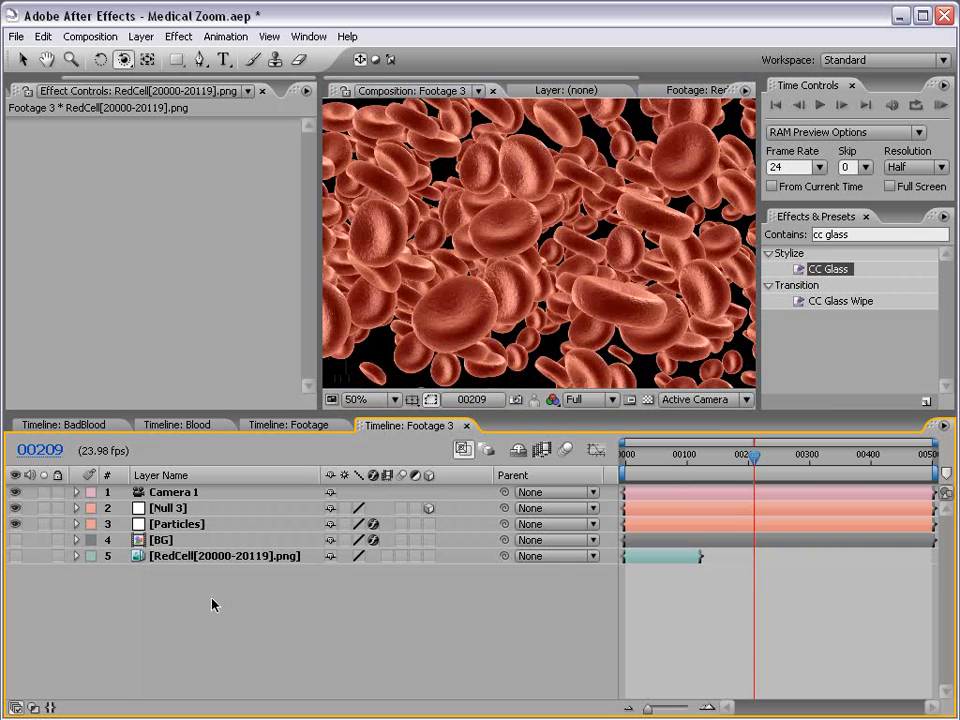
# Set the custom particles' Time Sampling to Random - Loop and preview the cells at frame 298
pyautogui.click(178, 524)
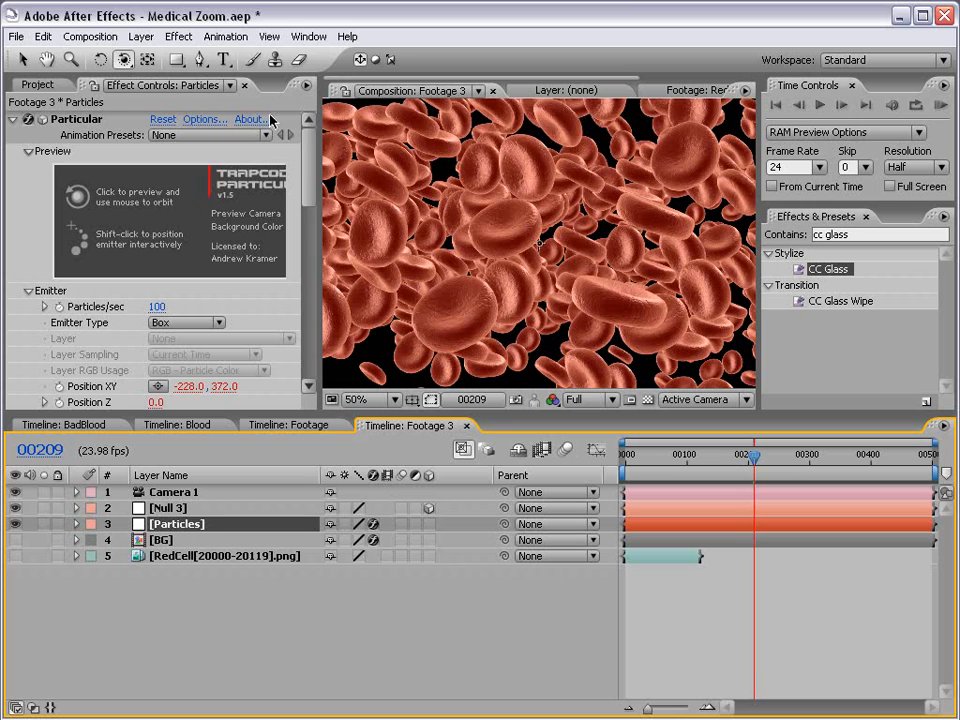
pyautogui.moveTo(310, 165); pyautogui.dragTo(300, 272)
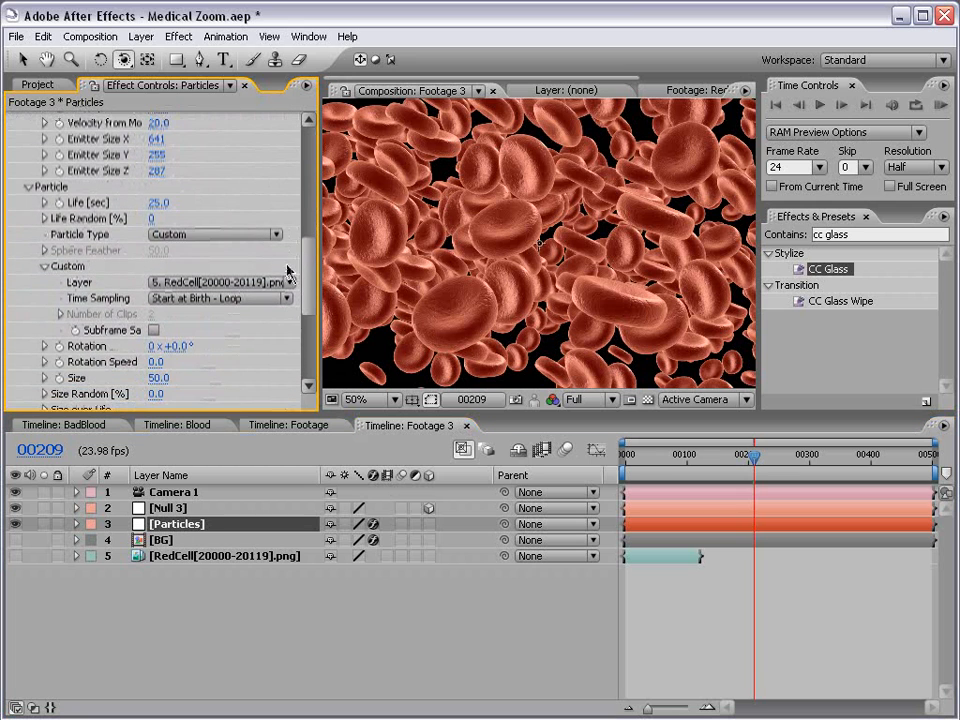
pyautogui.click(199, 298)
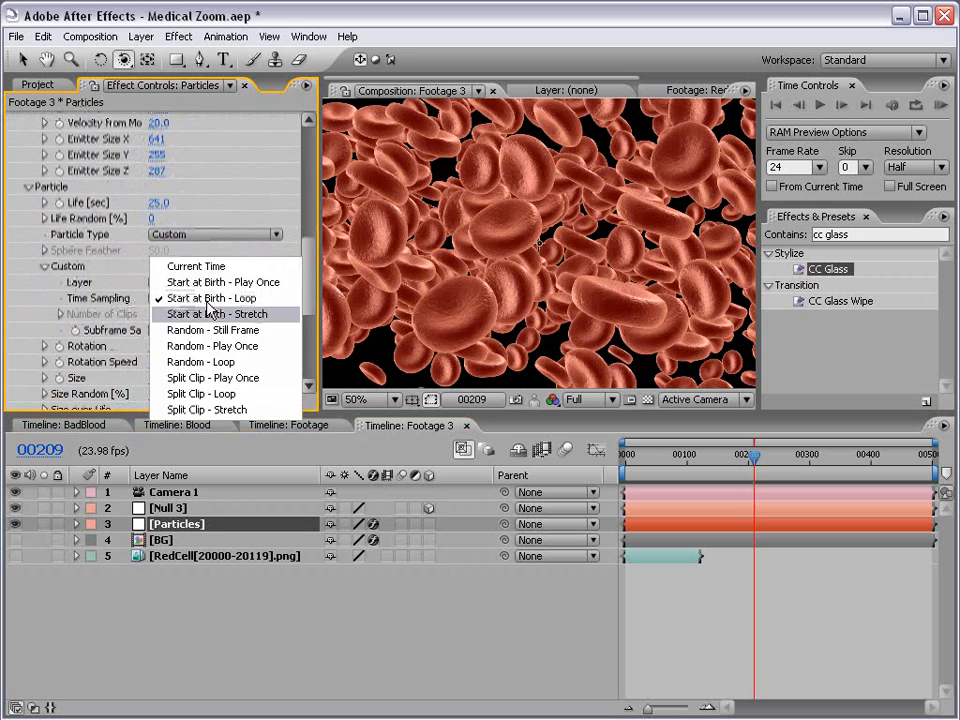
pyautogui.click(196, 366)
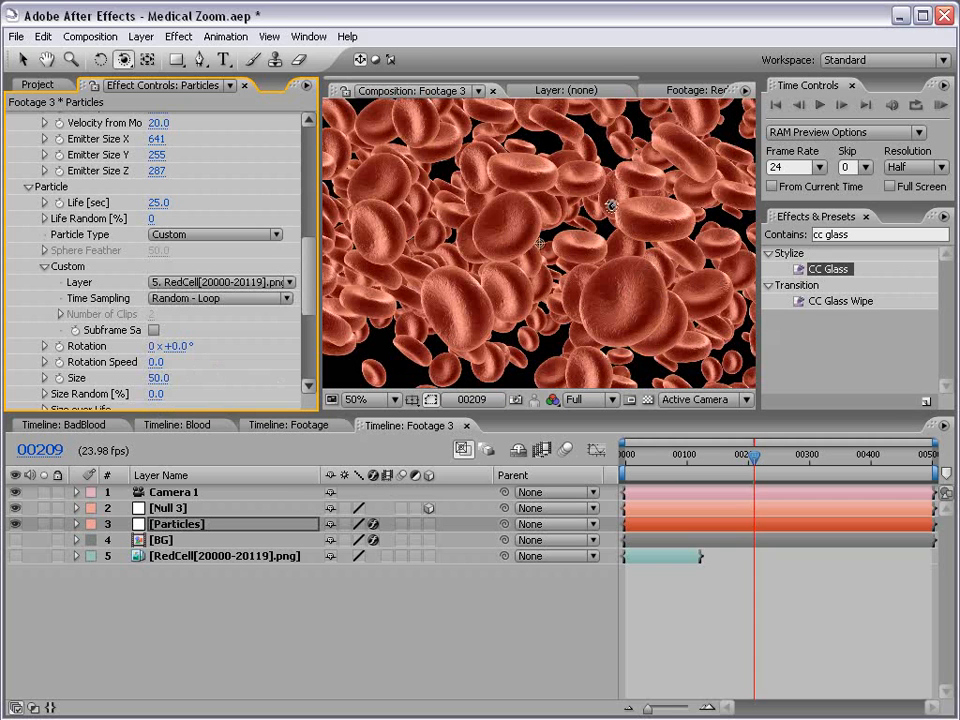
pyautogui.moveTo(754, 456); pyautogui.dragTo(808, 456)
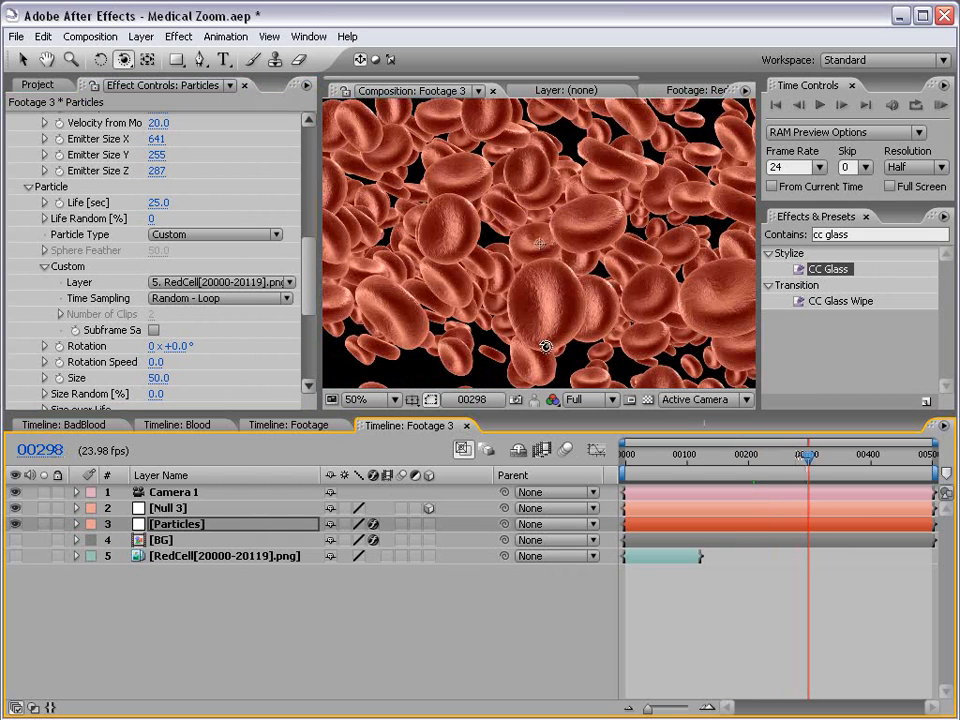
# Reduce the emitter's Particles/sec to 50, lower it further to 31, and preview the whole frame at frame 376
pyautogui.scroll(-1, 290, 187)
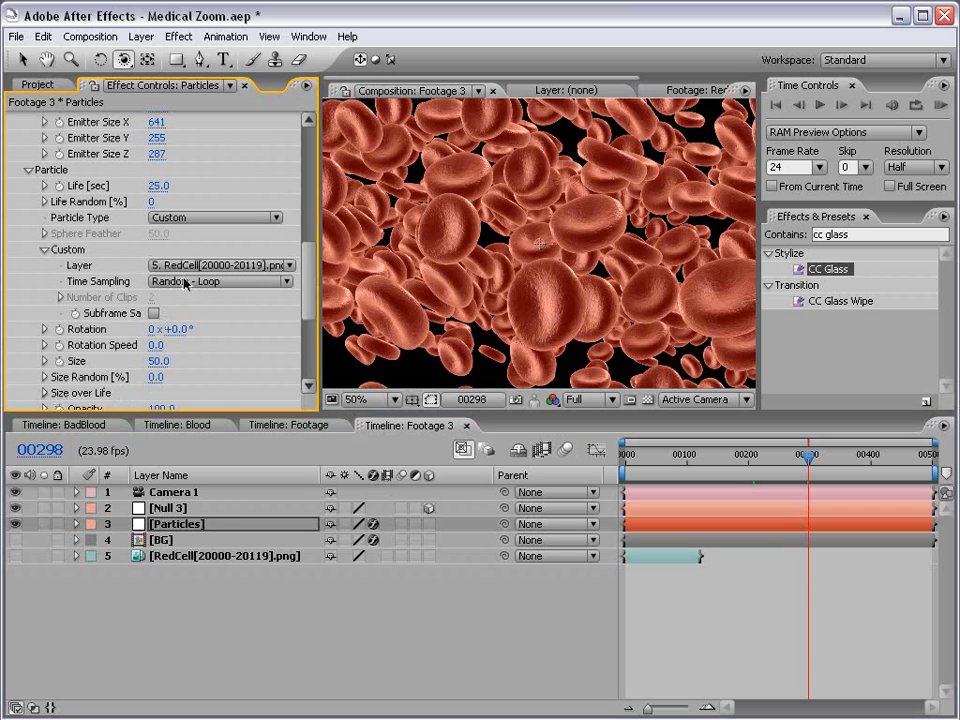
pyautogui.moveTo(304, 278); pyautogui.dragTo(293, 167)
pyautogui.scroll(1, 293, 175)
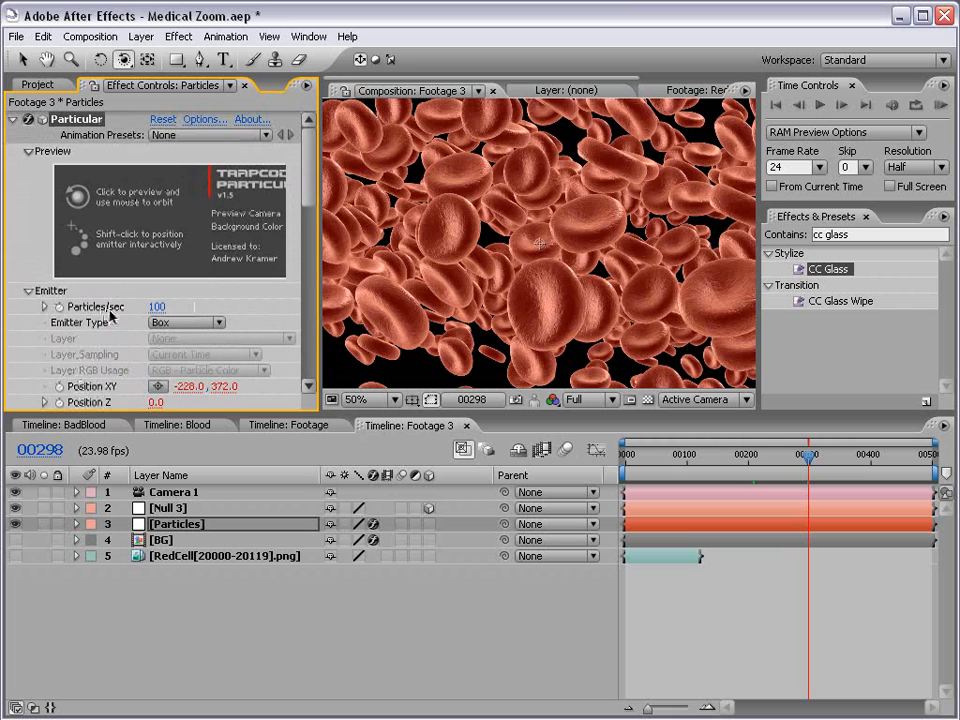
pyautogui.click(157, 306)
pyautogui.write('50')
pyautogui.press('Return')
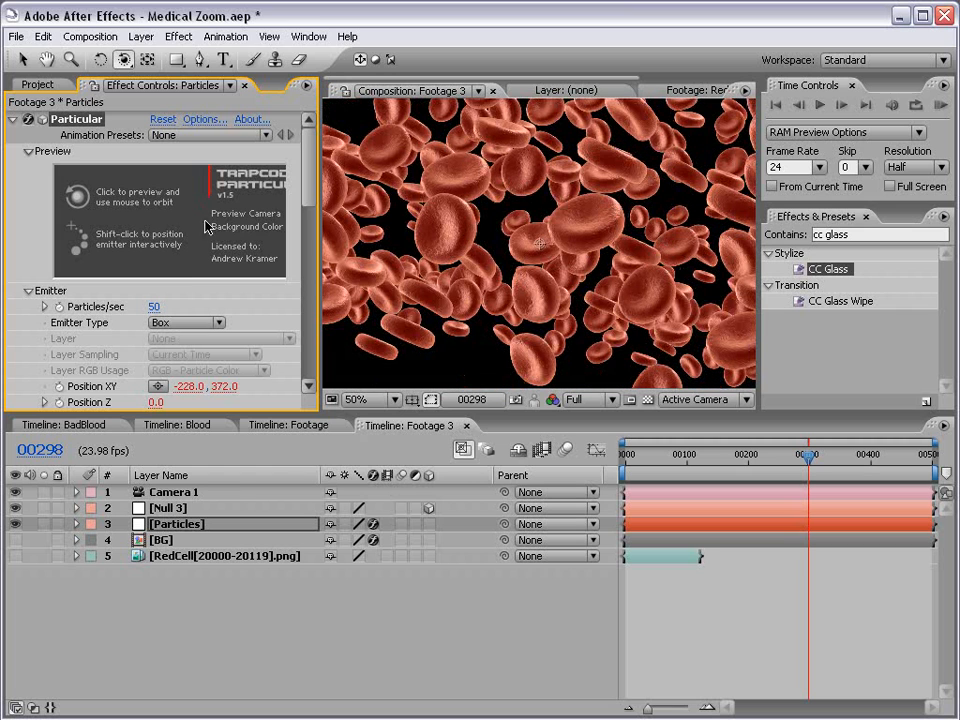
pyautogui.moveTo(155, 306)
pyautogui.mouseDown()
pyautogui.moveTo(129, 306)
pyautogui.moveTo(141, 306)
pyautogui.mouseUp()
pyautogui.moveTo(810, 458); pyautogui.dragTo(856, 459)
pyautogui.scroll(-2, 595, 328)
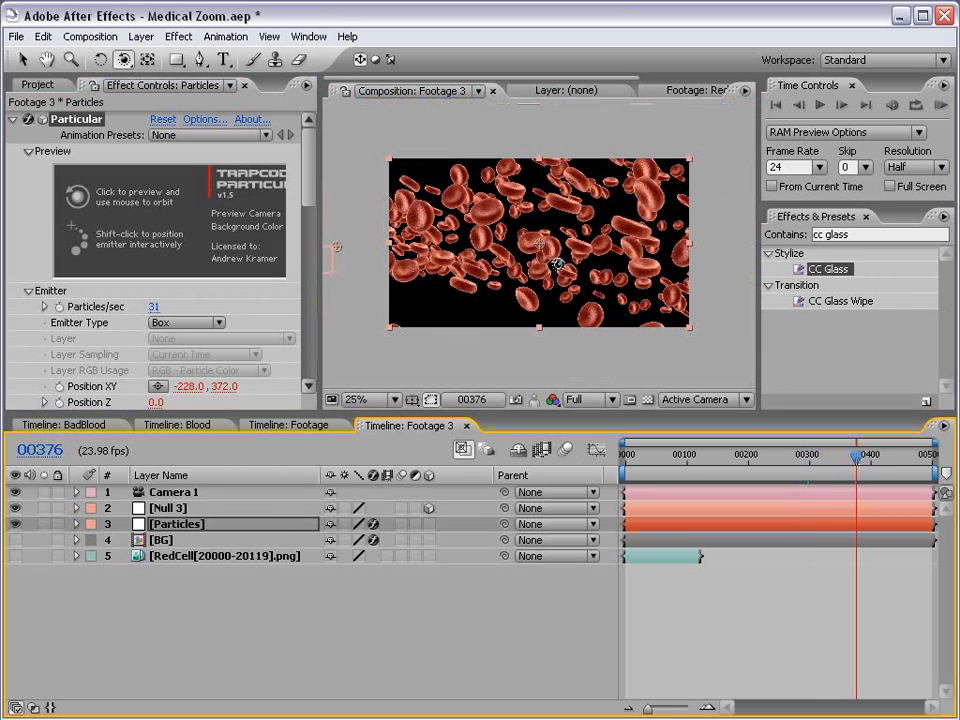
# Orbit the camera around the red cells to frame the particle stream from a new angle
pyautogui.press('c')
pyautogui.moveTo(512, 214); pyautogui.dragTo(463, 223)
pyautogui.press('c')
pyautogui.press('c')
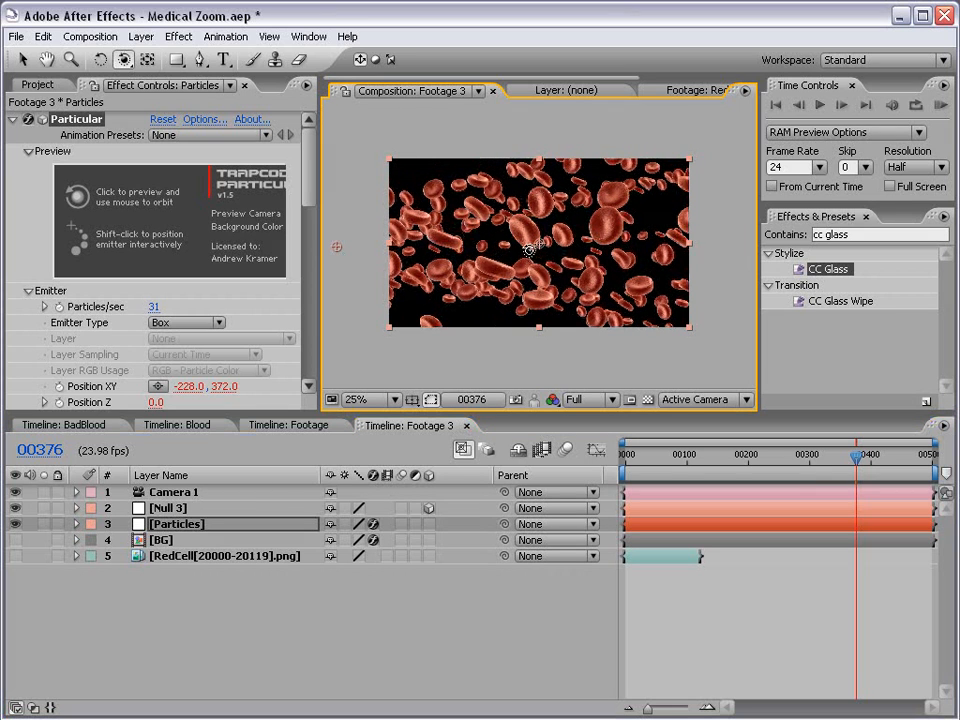
pyautogui.moveTo(533, 253)
pyautogui.mouseDown()
pyautogui.moveTo(521, 251)
pyautogui.moveTo(528, 263)
pyautogui.mouseUp()
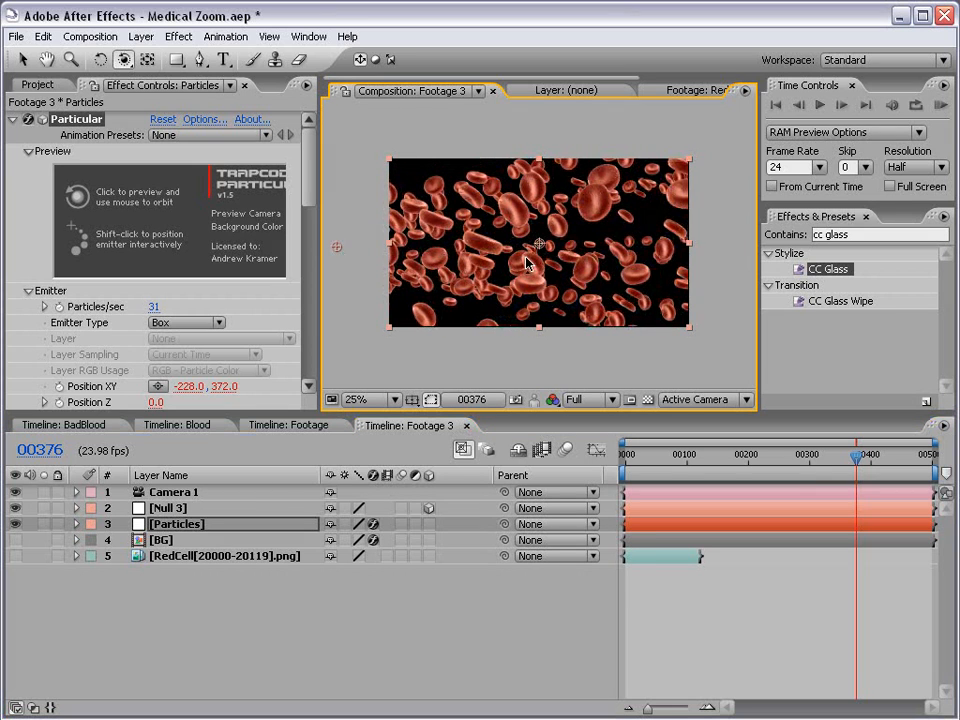
# Show the BG layer behind the cells and make it a 3D layer
pyautogui.click(741, 640)
pyautogui.press('v')
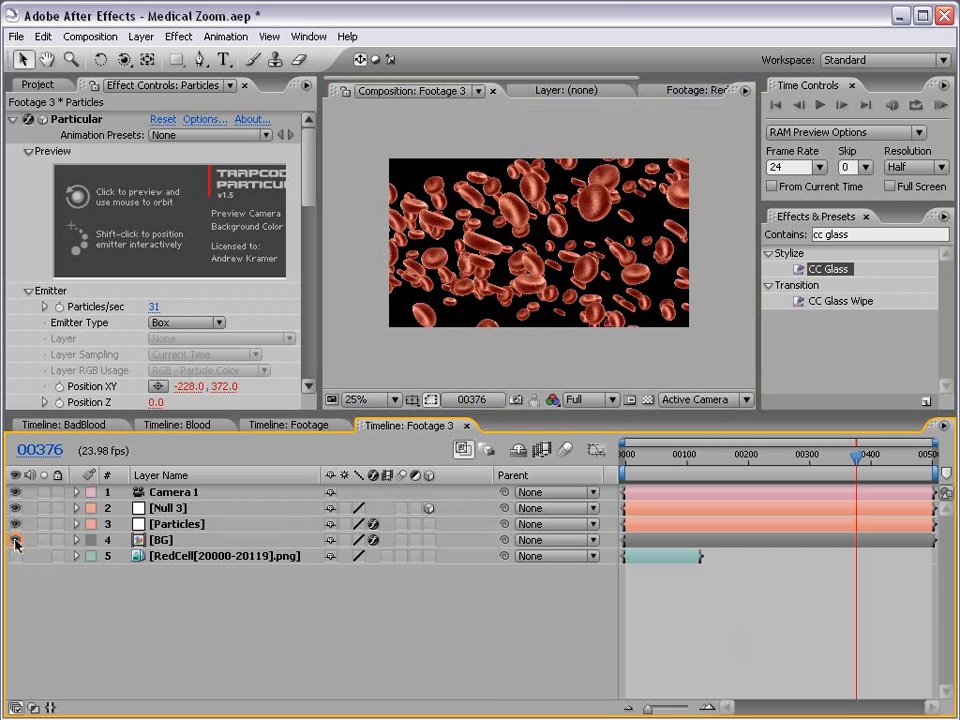
pyautogui.click(15, 540)
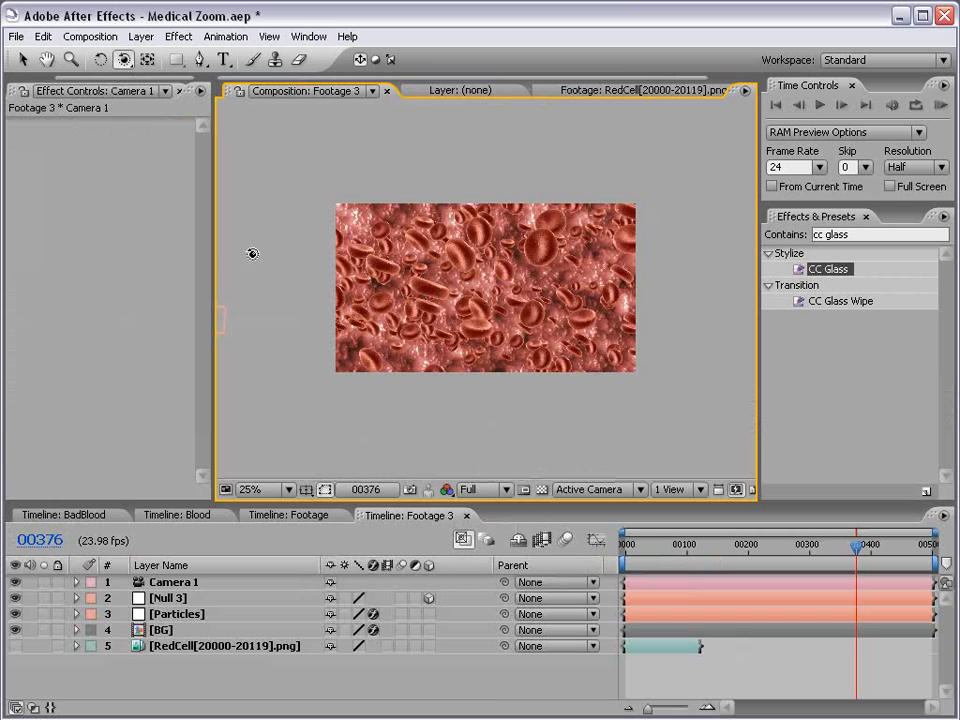
pyautogui.click(429, 630)
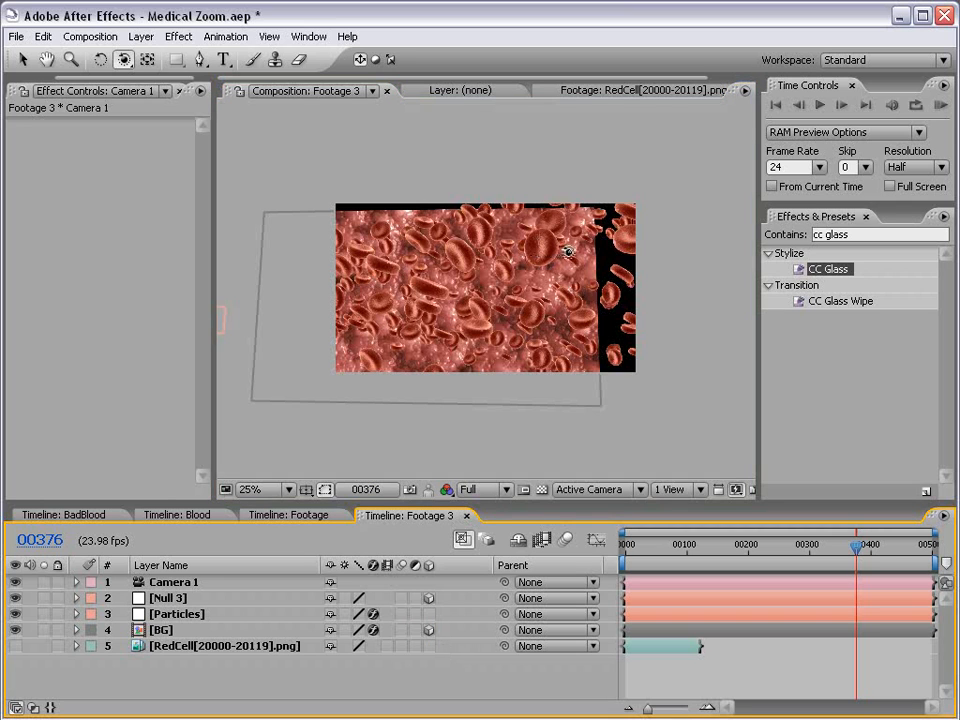
# Orbit the camera to look along the cell stream with the BG layer seen nearly edge-on
pyautogui.moveTo(568, 259); pyautogui.dragTo(428, 172)
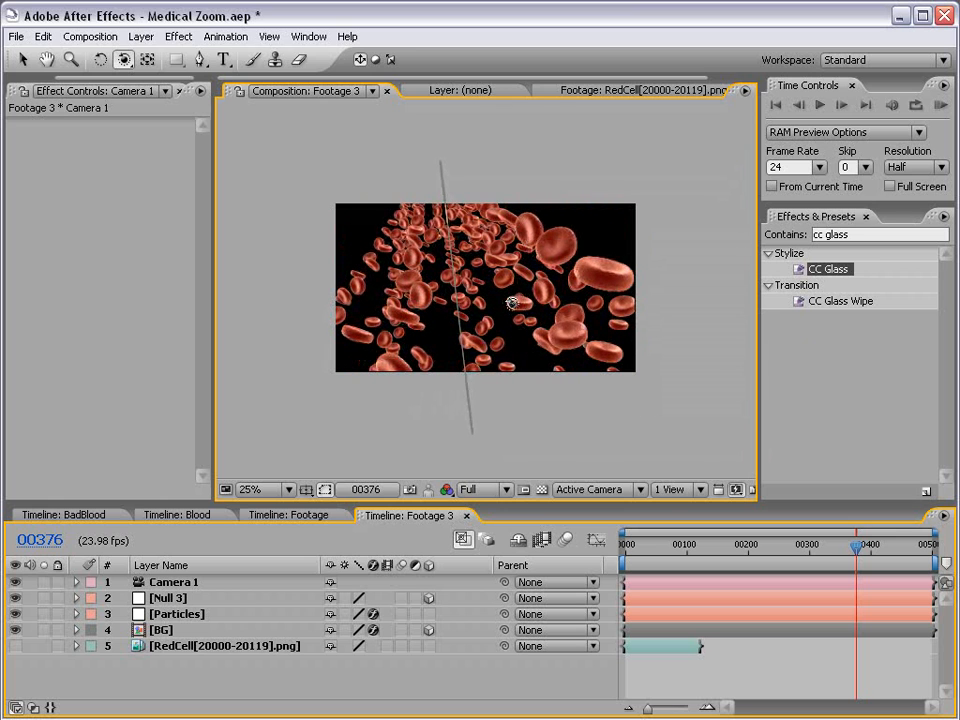
pyautogui.moveTo(457, 293); pyautogui.dragTo(459, 320)
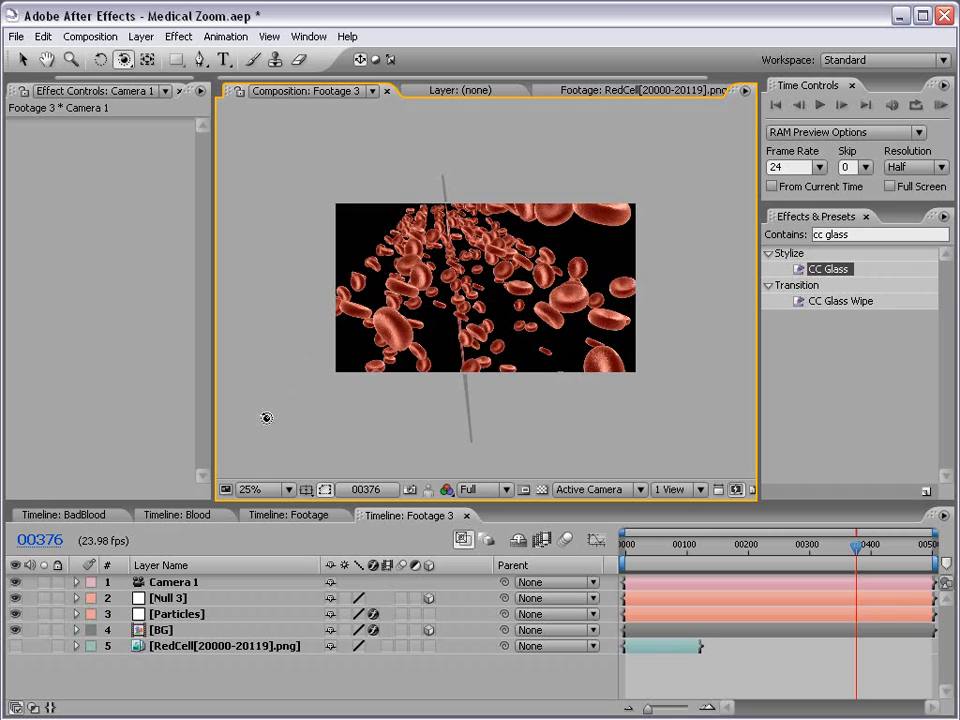
pyautogui.press('v')
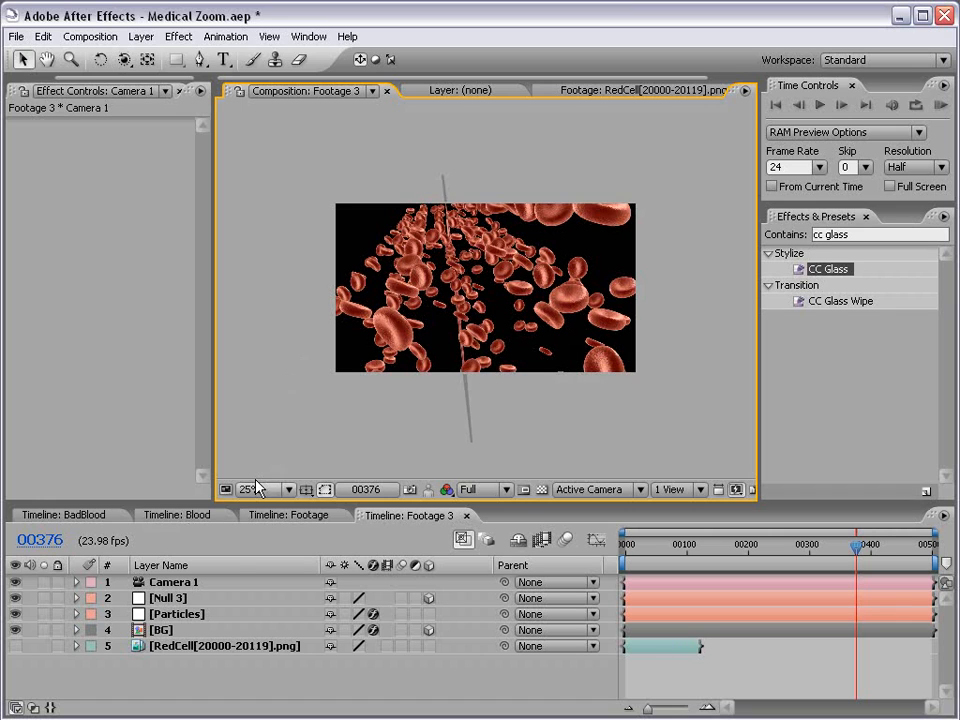
# Move the BG layer away from the cell stream and rotate it around its own axis
pyautogui.click(167, 632)
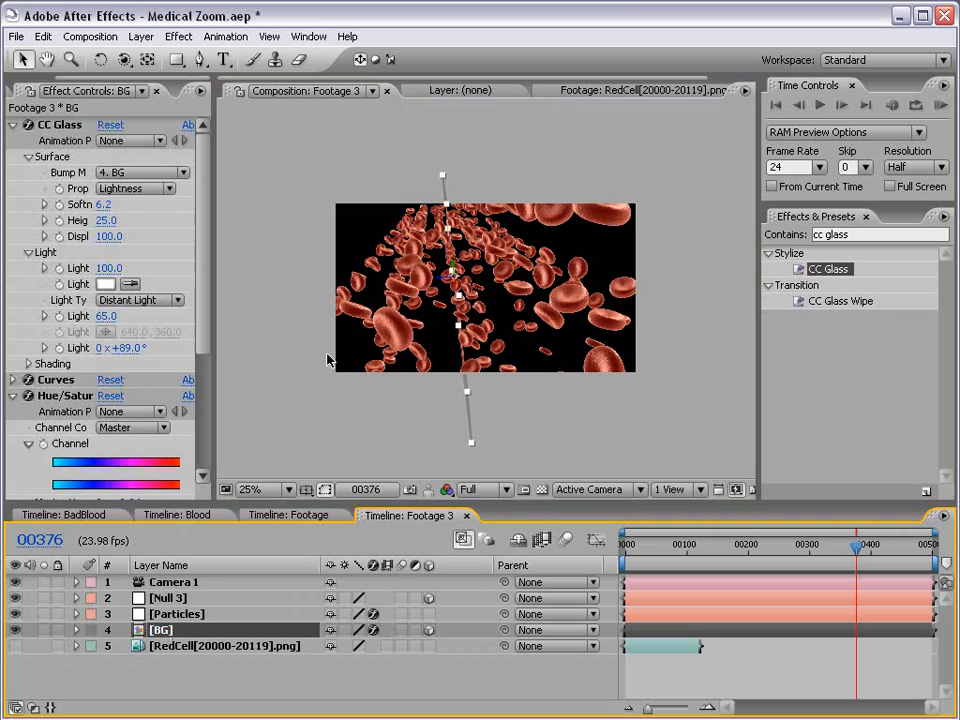
pyautogui.moveTo(443, 285); pyautogui.dragTo(531, 315)
pyautogui.press('c')
pyautogui.click(99, 61)
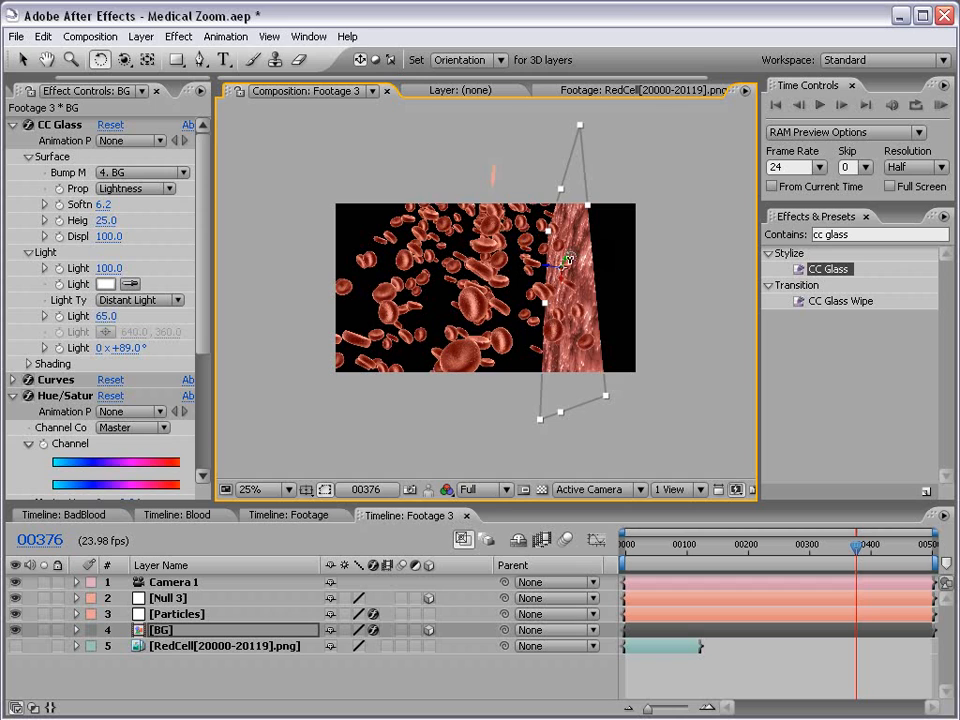
pyautogui.moveTo(565, 260); pyautogui.dragTo(581, 313)
# Nudge the BG layer farther behind the cells and orbit the camera until it faces the background through the stream
pyautogui.press('c')
pyautogui.press('v')
pyautogui.press('c')
pyautogui.moveTo(574, 306); pyautogui.dragTo(598, 313)
pyautogui.press('v')
pyautogui.press('c')
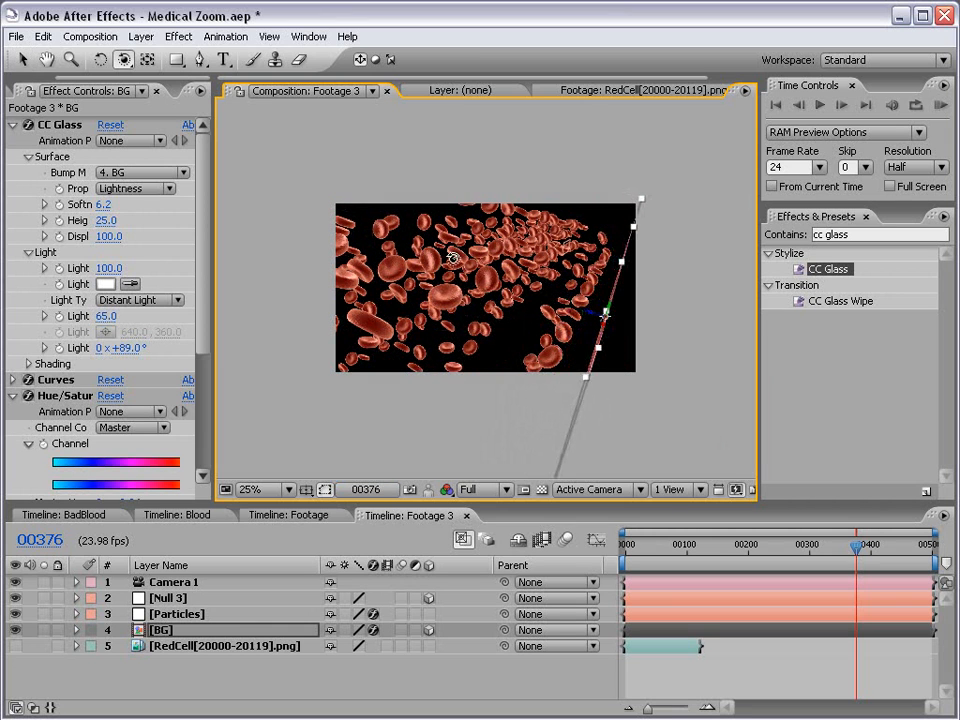
pyautogui.moveTo(428, 298); pyautogui.dragTo(484, 287)
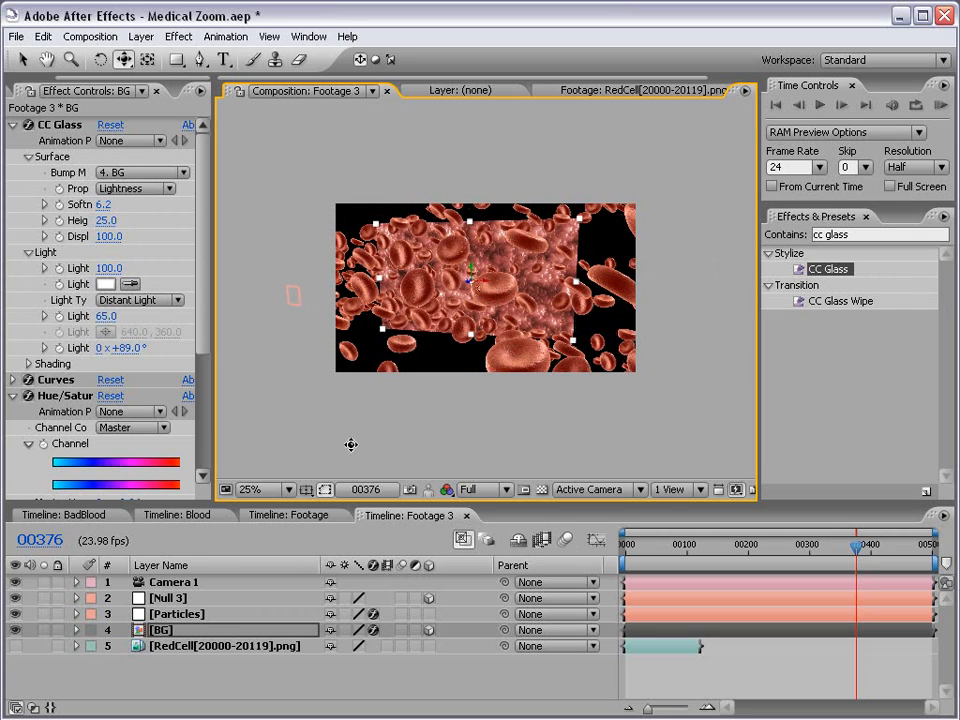
# Scale up and reposition the BG layer so it fills the whole frame behind the red cells
pyautogui.press('v')
pyautogui.click(205, 613)
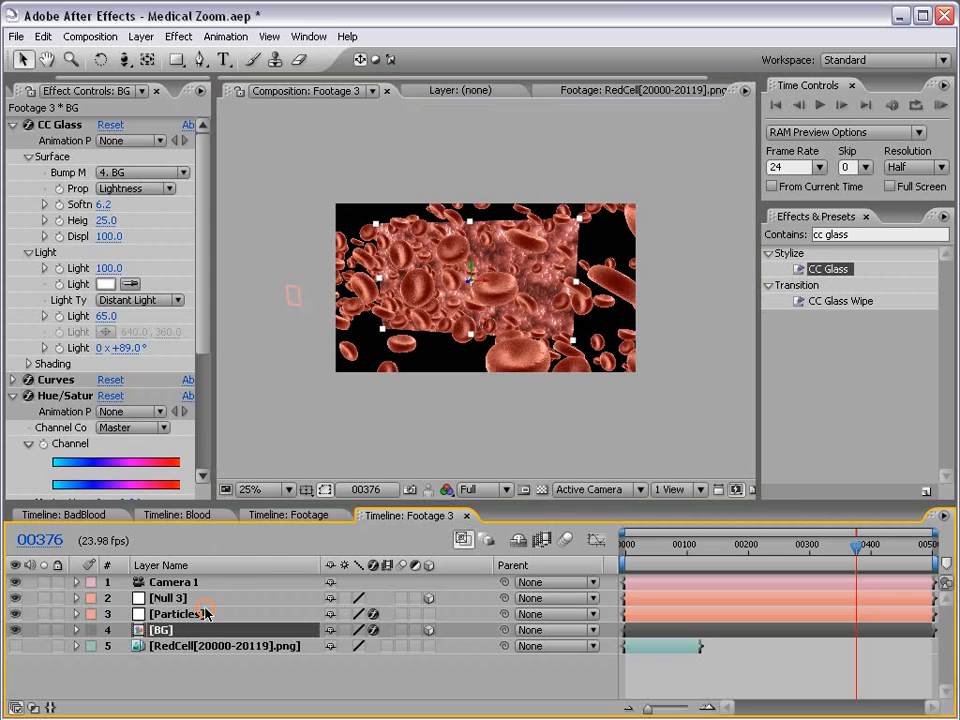
pyautogui.moveTo(573, 343); pyautogui.dragTo(710, 405)
pyautogui.moveTo(593, 314); pyautogui.dragTo(536, 328)
pyautogui.moveTo(658, 403); pyautogui.dragTo(692, 449)
pyautogui.moveTo(579, 346); pyautogui.dragTo(568, 349)
pyautogui.click(531, 411)
pyautogui.scroll(1, 487, 323)
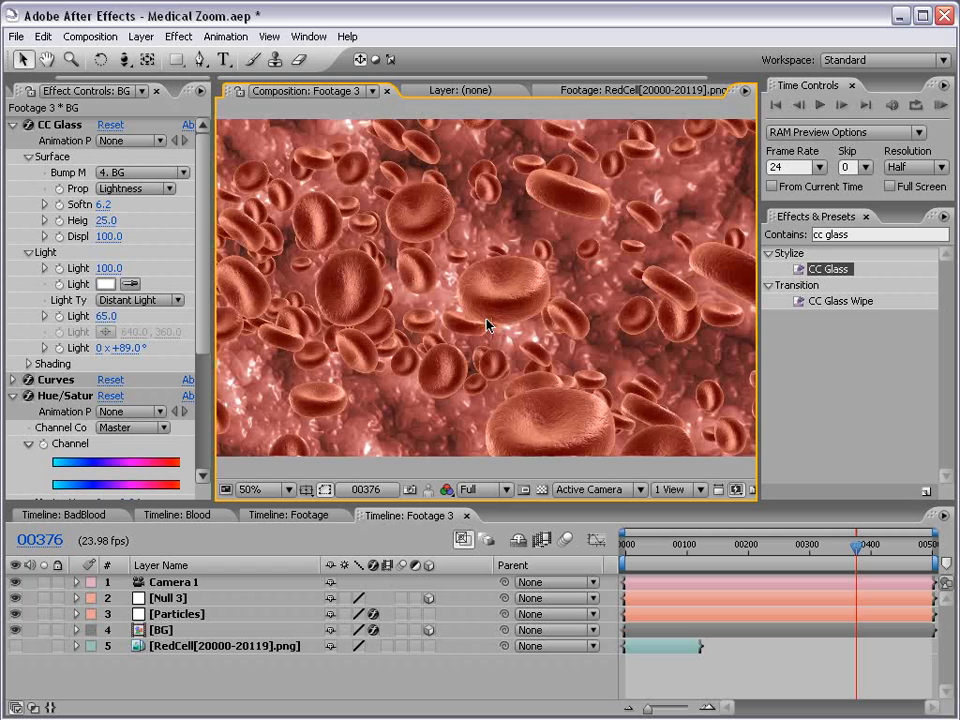
# Add an adjustment layer above all layers and apply the Hue/Saturation effect to it
pyautogui.click(143, 685)
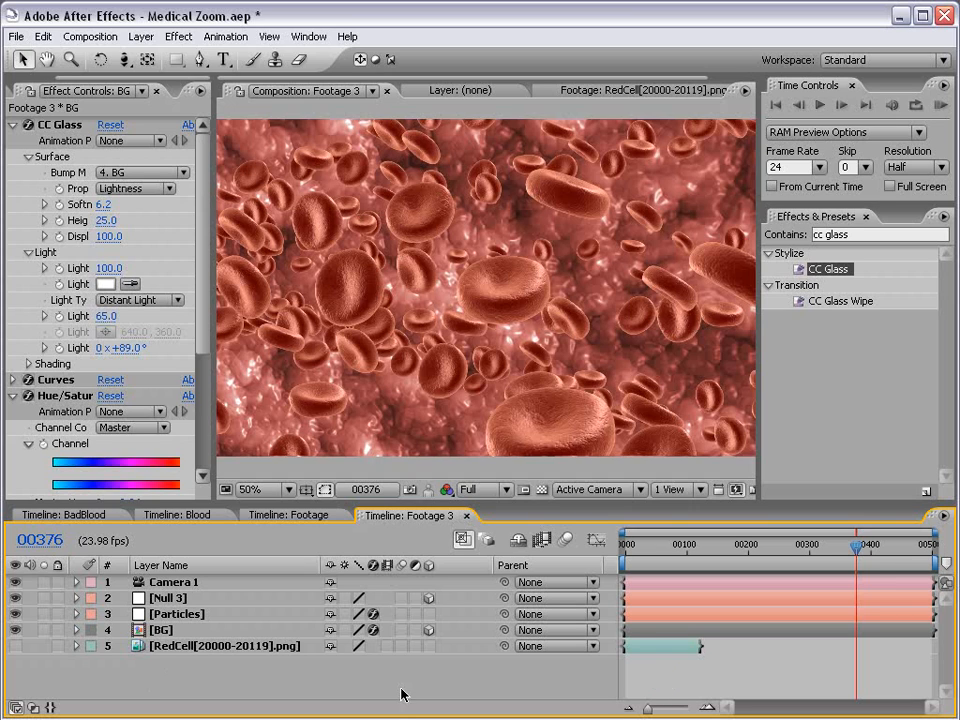
pyautogui.click(141, 36)
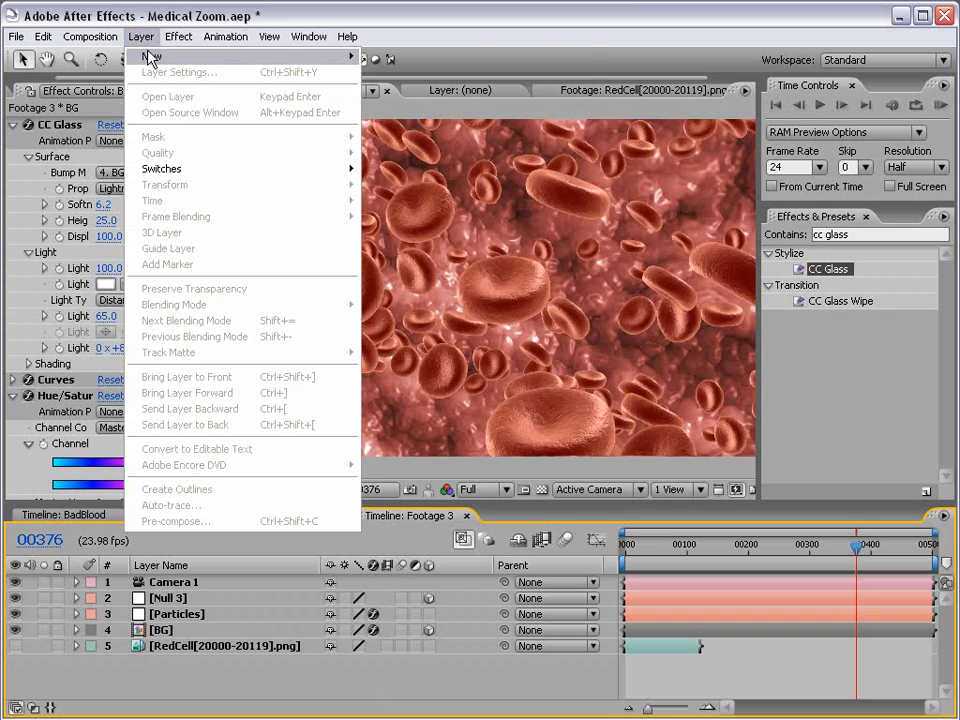
pyautogui.moveTo(165, 56)
pyautogui.click(398, 137)
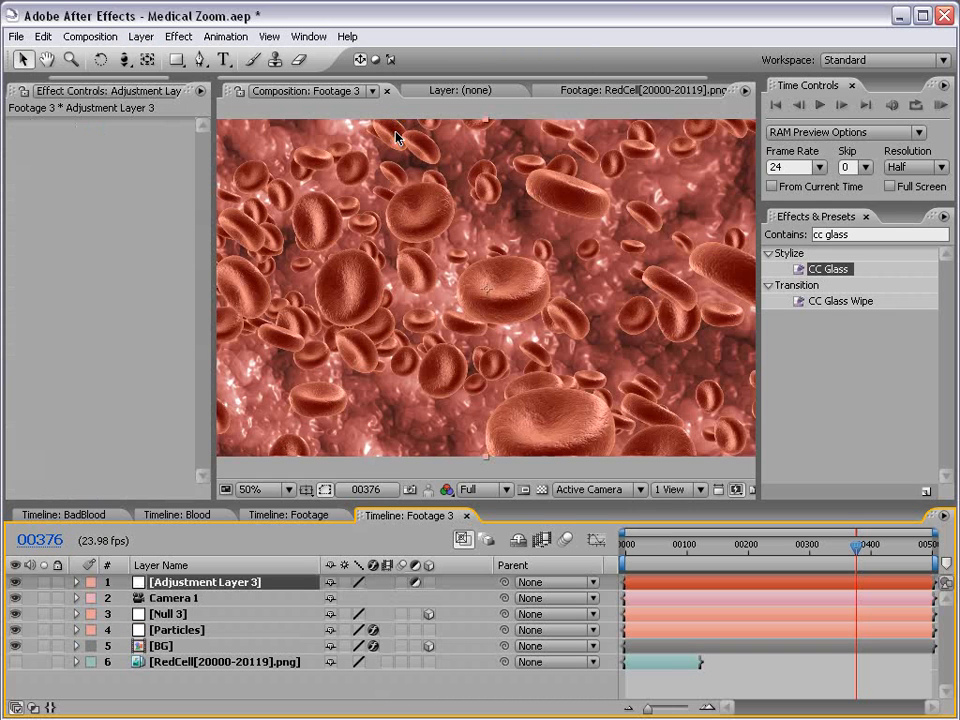
pyautogui.click(180, 36)
pyautogui.moveTo(220, 228)
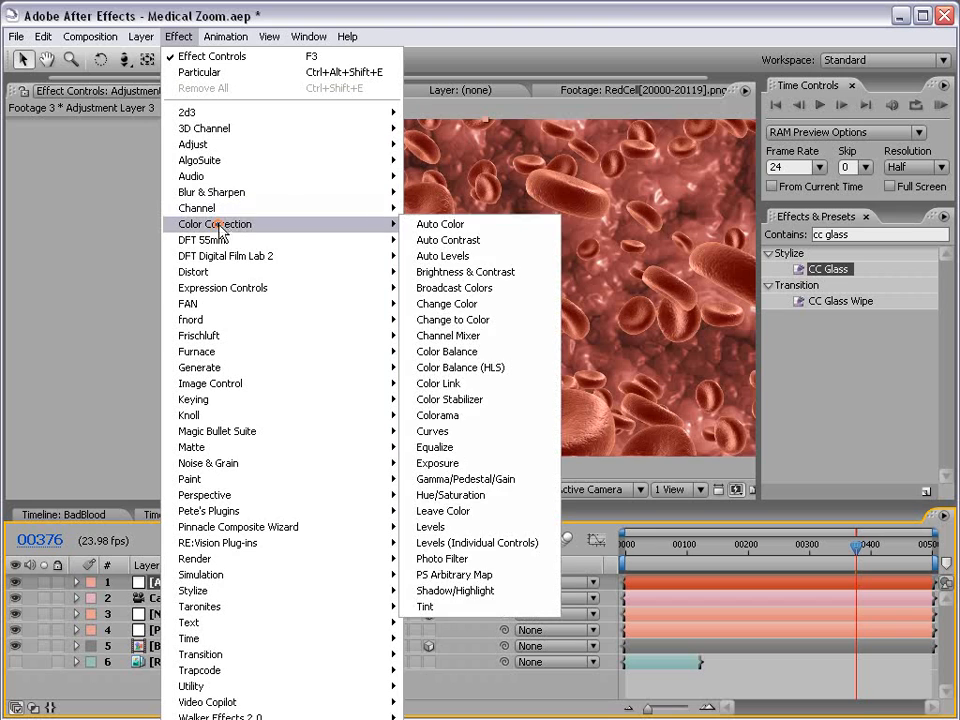
pyautogui.click(504, 499)
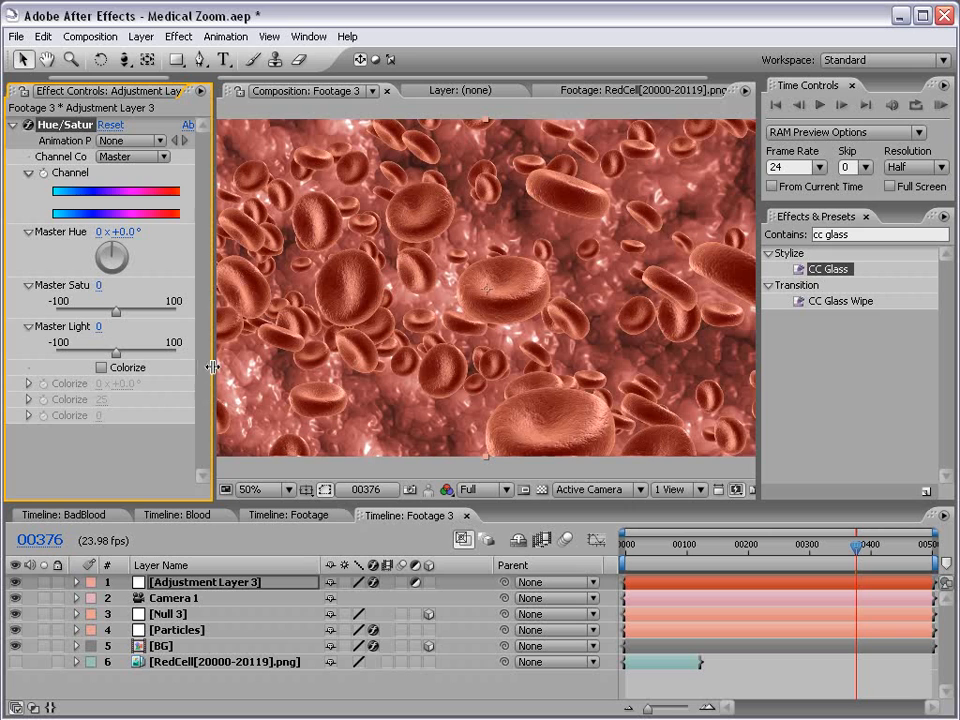
# Lower the adjustment layer's Master Lightness to -66
pyautogui.moveTo(214, 386); pyautogui.dragTo(270, 388)
pyautogui.moveTo(147, 360); pyautogui.dragTo(87, 356)
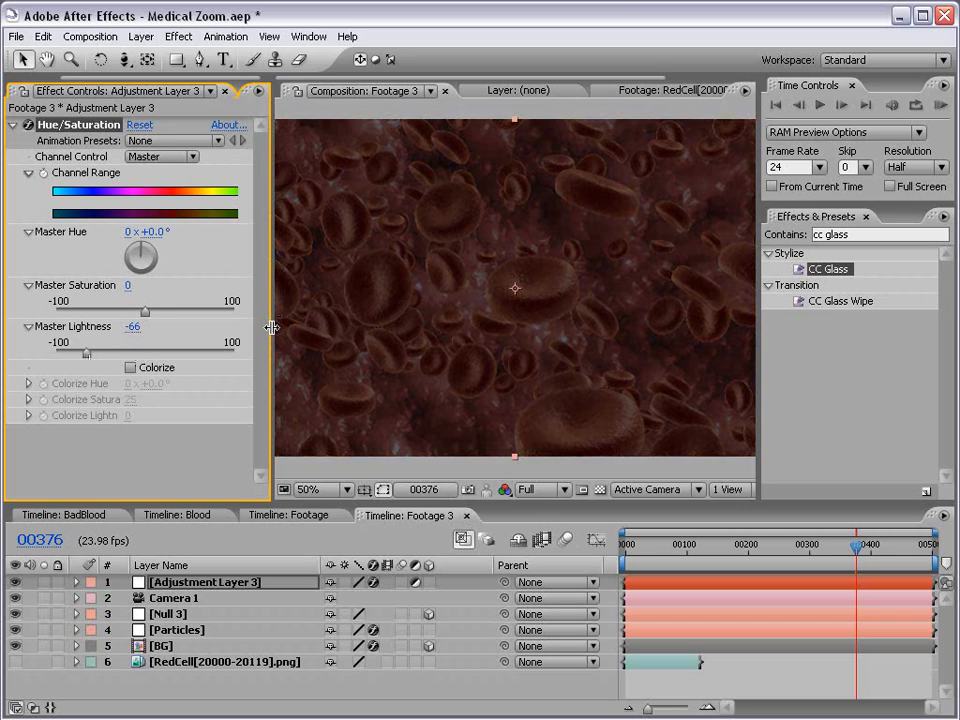
pyautogui.moveTo(272, 327); pyautogui.dragTo(203, 327)
# Add a full-frame elliptical mask to the adjustment layer and set its mode to Subtract
pyautogui.moveTo(176, 59); pyautogui.dragTo(207, 79)
pyautogui.doubleClick(176, 62)
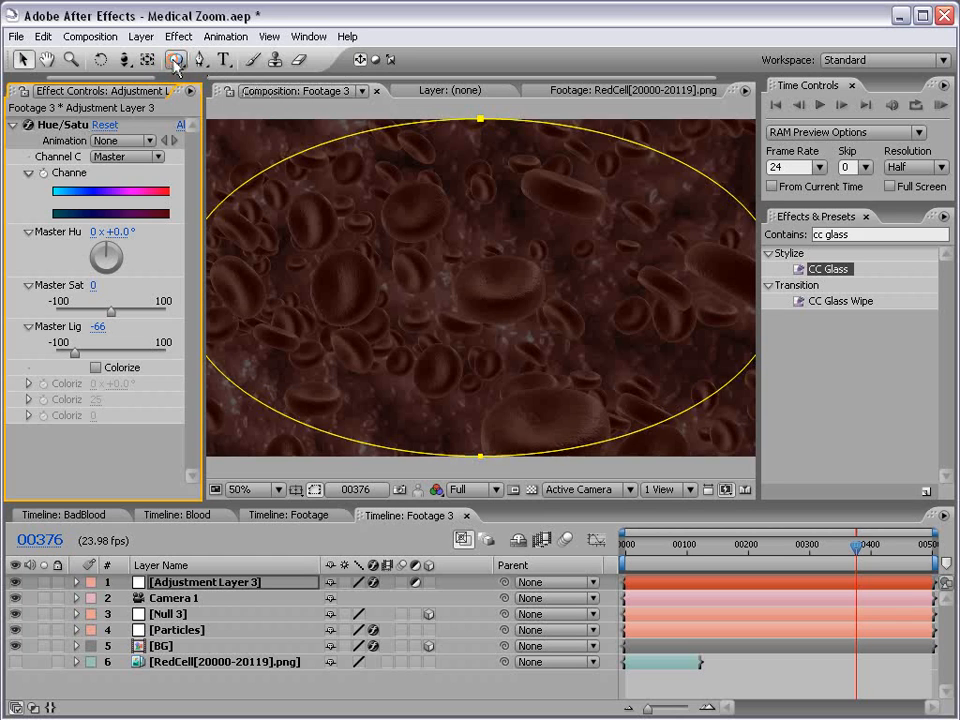
pyautogui.click(201, 581)
pyautogui.press('m')
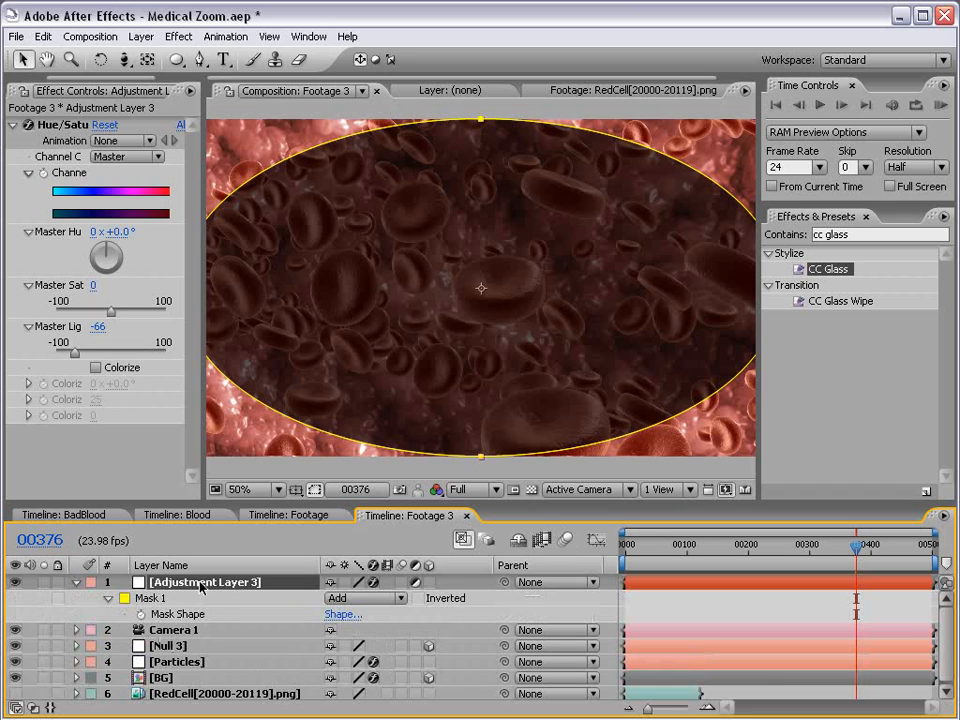
pyautogui.click(362, 598)
pyautogui.click(363, 553)
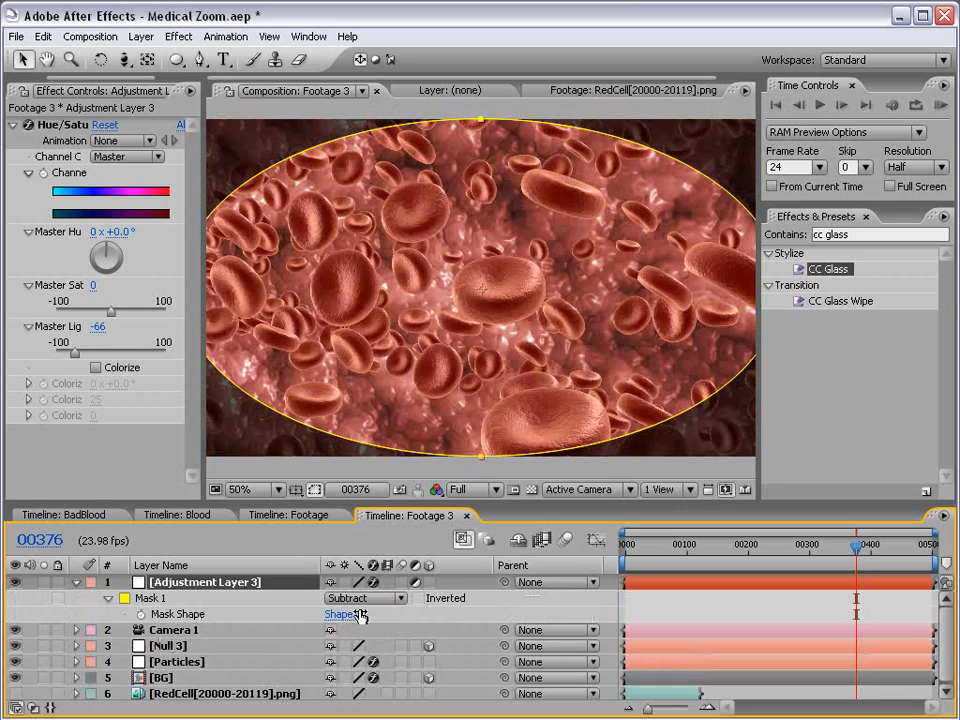
# Feather the elliptical mask by 204 pixels and lower the adjustment layer's Master Lightness to -85
pyautogui.press('f')
pyautogui.moveTo(375, 612); pyautogui.dragTo(544, 598)
pyautogui.moveTo(75, 352)
pyautogui.mouseDown()
pyautogui.moveTo(55, 352)
pyautogui.moveTo(63, 352)
pyautogui.mouseUp()
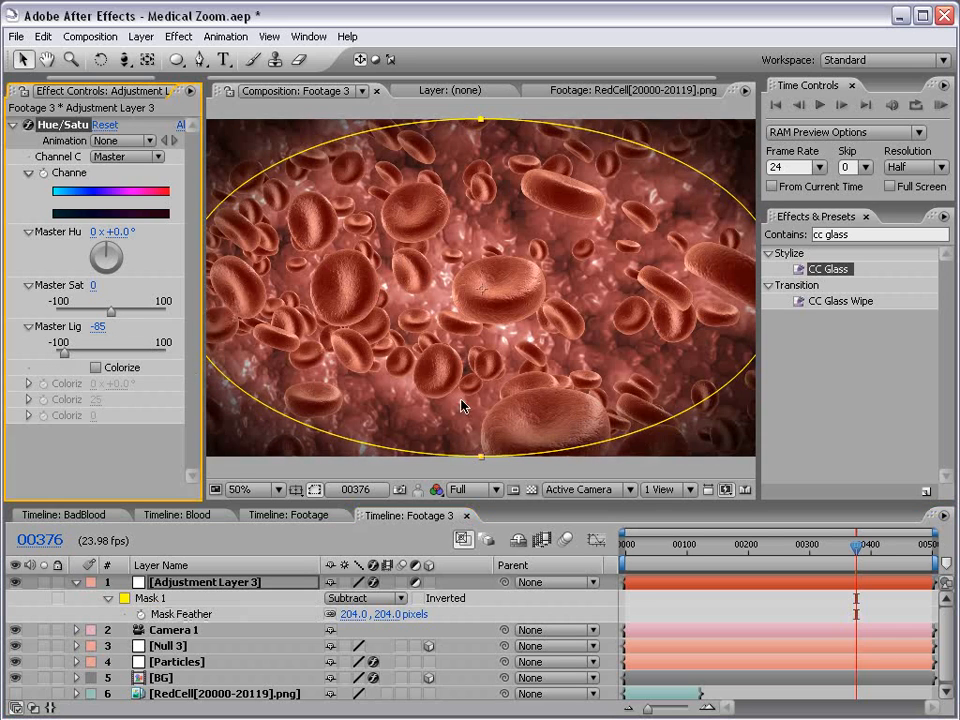
# Set the vignette mask's expansion to -65 pixels and its feather to 254 pixels
pyautogui.press(',')
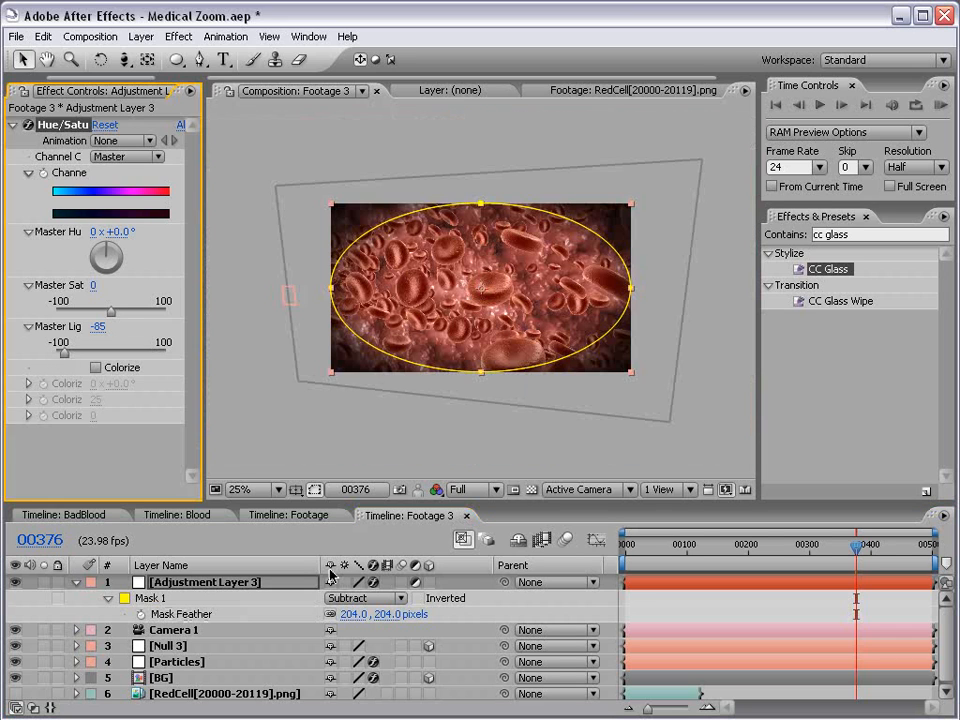
pyautogui.press('m')
pyautogui.press('m')
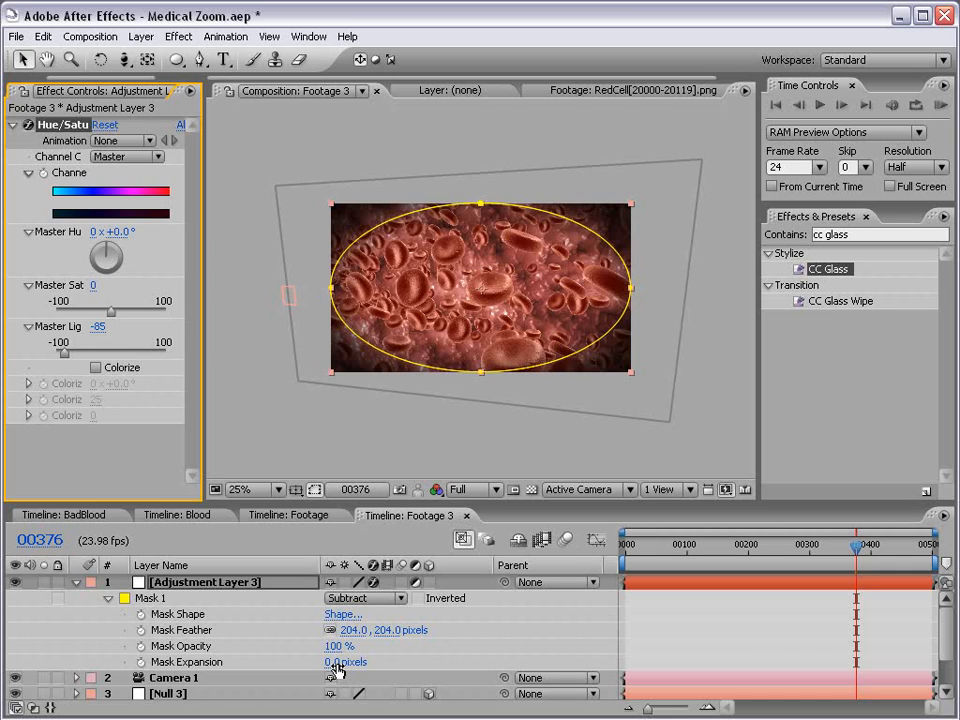
pyautogui.moveTo(335, 670); pyautogui.dragTo(279, 669)
pyautogui.moveTo(394, 631); pyautogui.dragTo(446, 629)
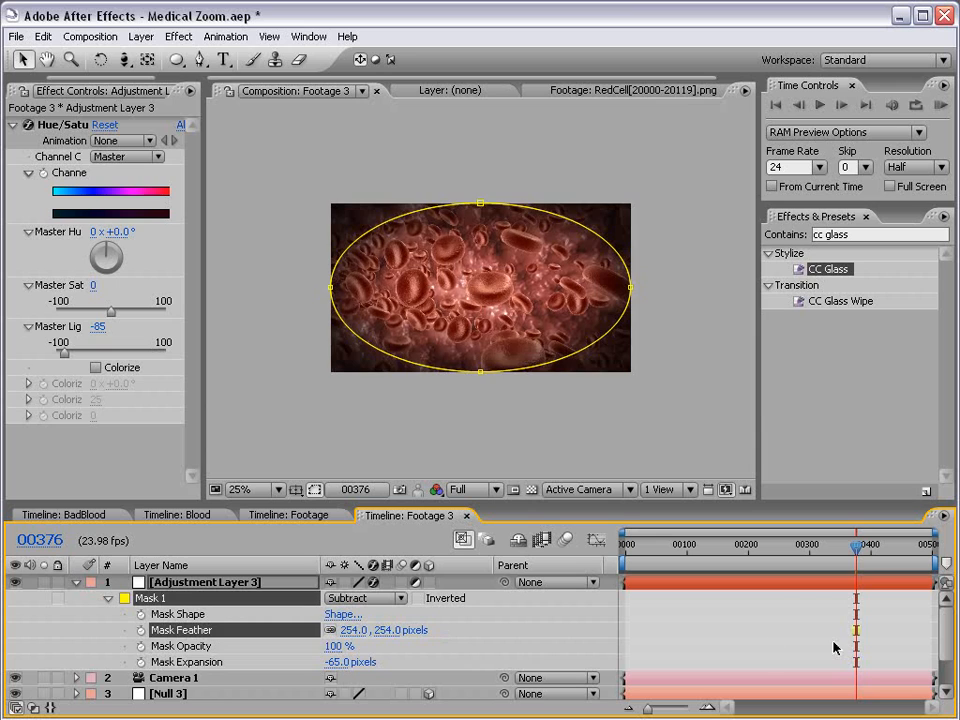
pyautogui.click(836, 648)
pyautogui.scroll(2, 527, 336)
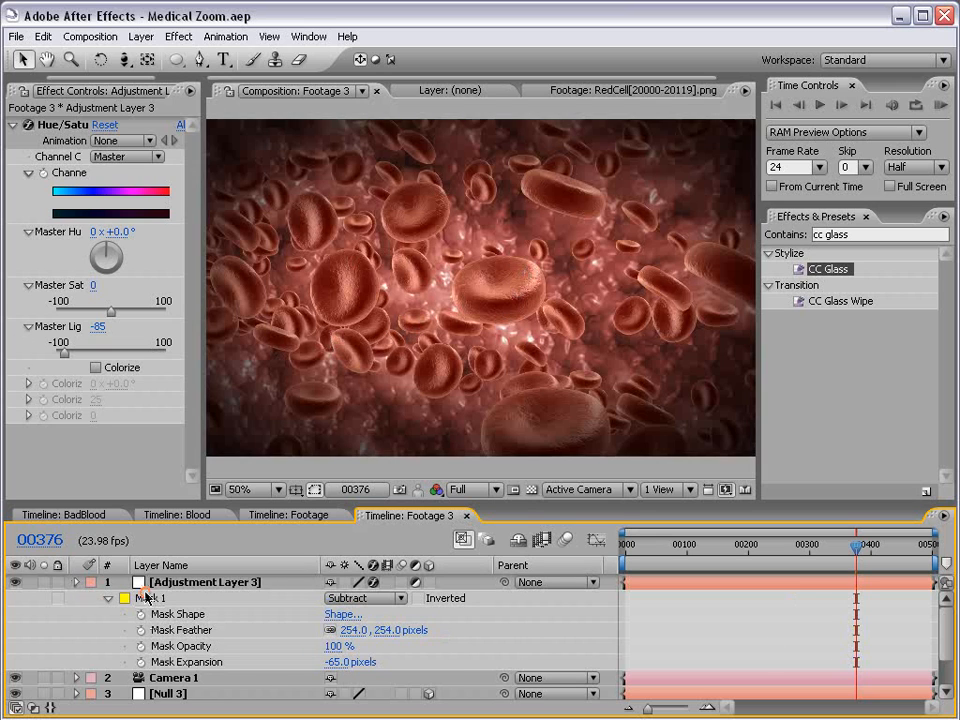
# Collapse the adjustment layer's properties and rename the layer Mask
pyautogui.click(76, 582)
pyautogui.press('Return')
pyautogui.write('Ma')
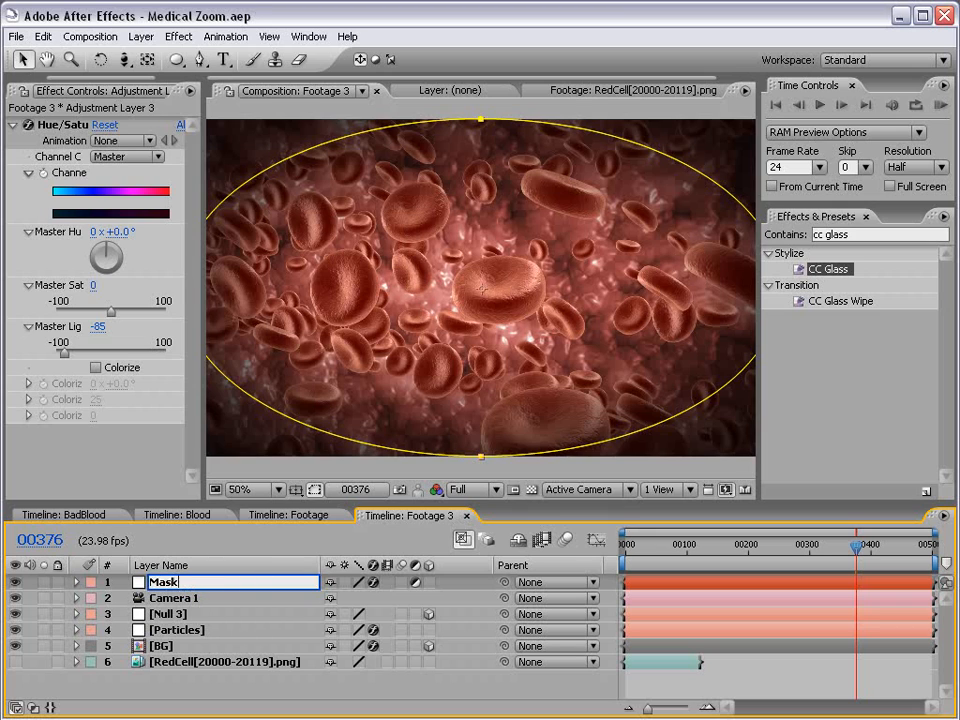
pyautogui.write('sk')
pyautogui.press('Return')
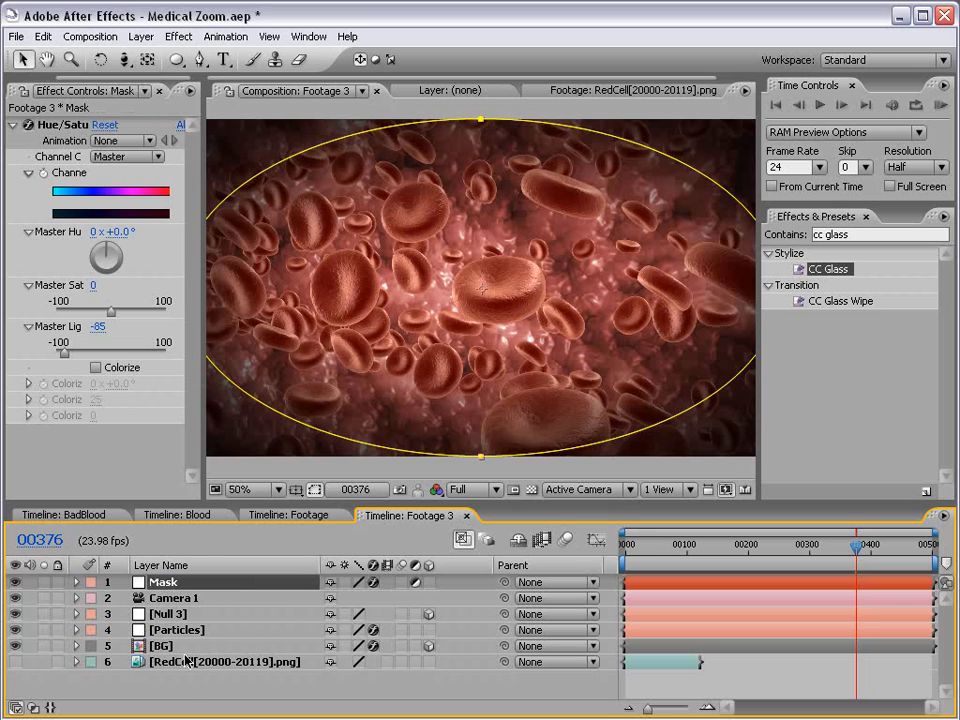
pyautogui.click(187, 688)
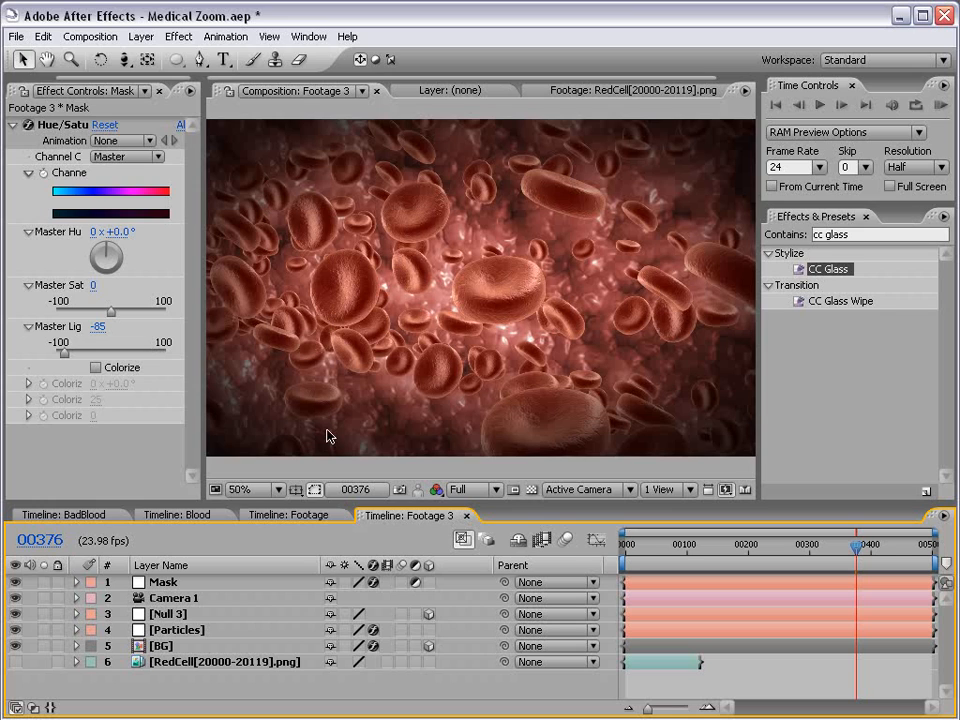
# Reveal Camera 1's Camera Options and turn on Depth of Field
pyautogui.click(174, 600)
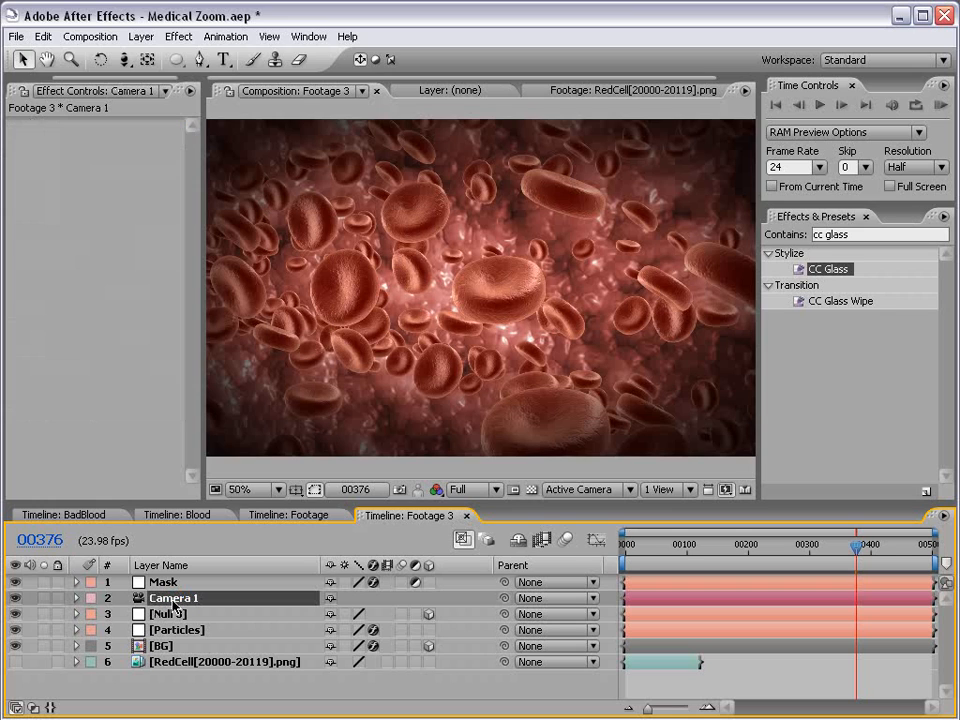
pyautogui.press('a')
pyautogui.press('a')
pyautogui.moveTo(176, 500); pyautogui.dragTo(172, 410)
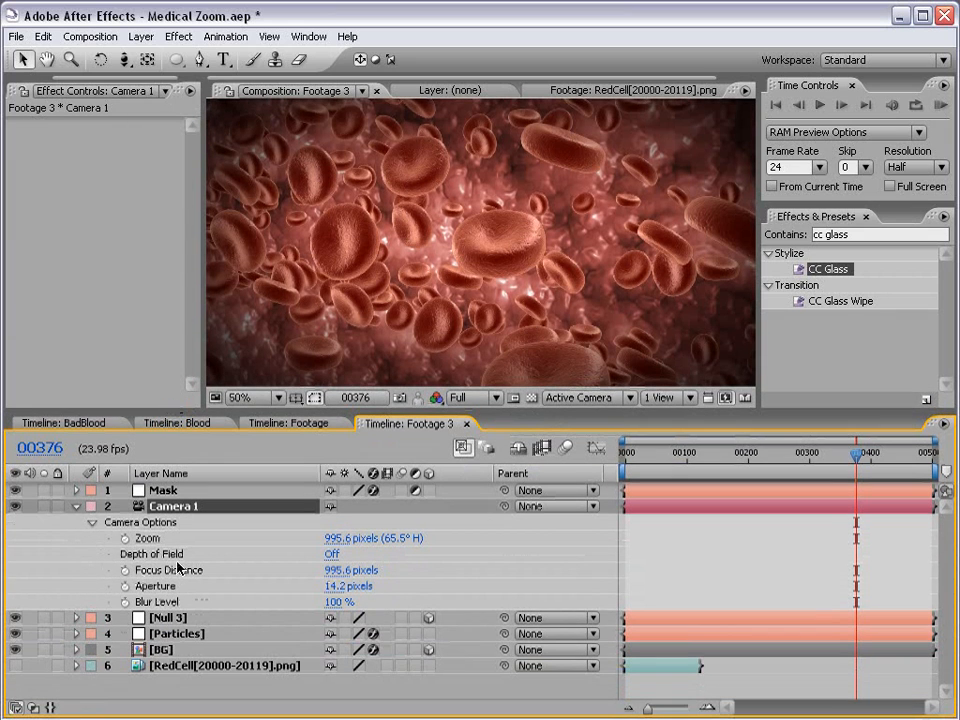
pyautogui.click(329, 555)
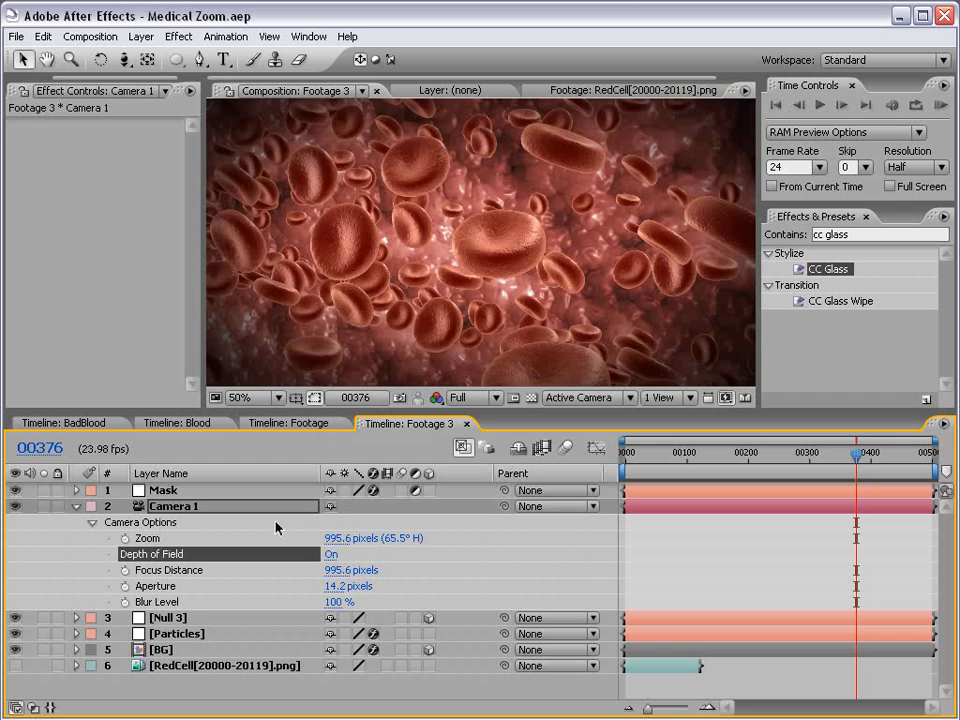
# Set the Render Mode of the Particles layer's Particular effect to Full Render + DOF Square (AE)
pyautogui.click(172, 637)
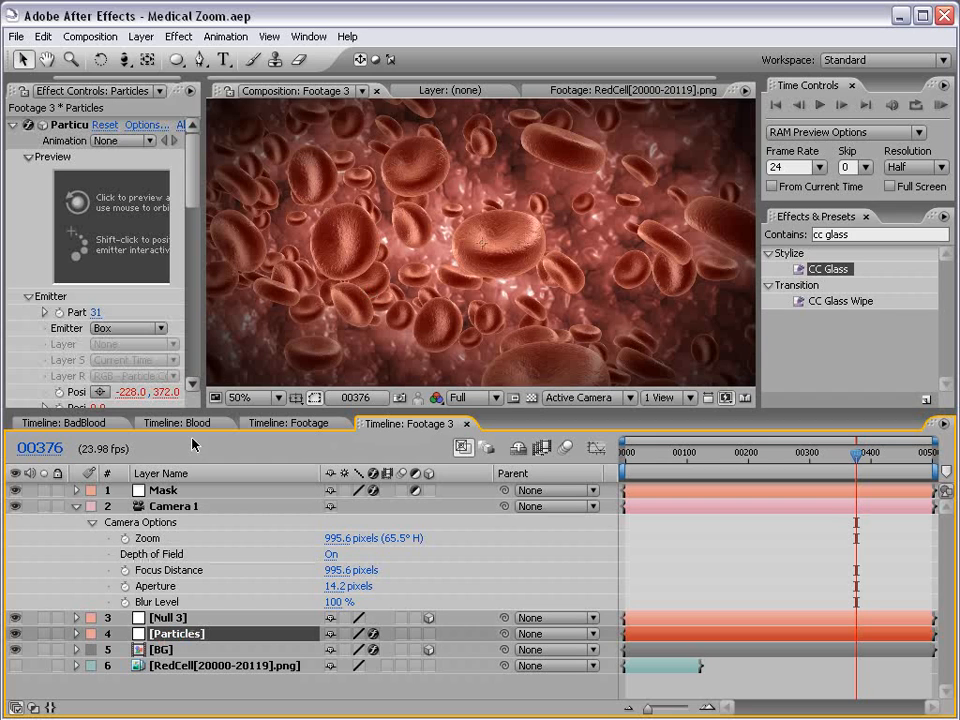
pyautogui.moveTo(204, 360); pyautogui.dragTo(284, 366)
pyautogui.moveTo(283, 185); pyautogui.dragTo(272, 392)
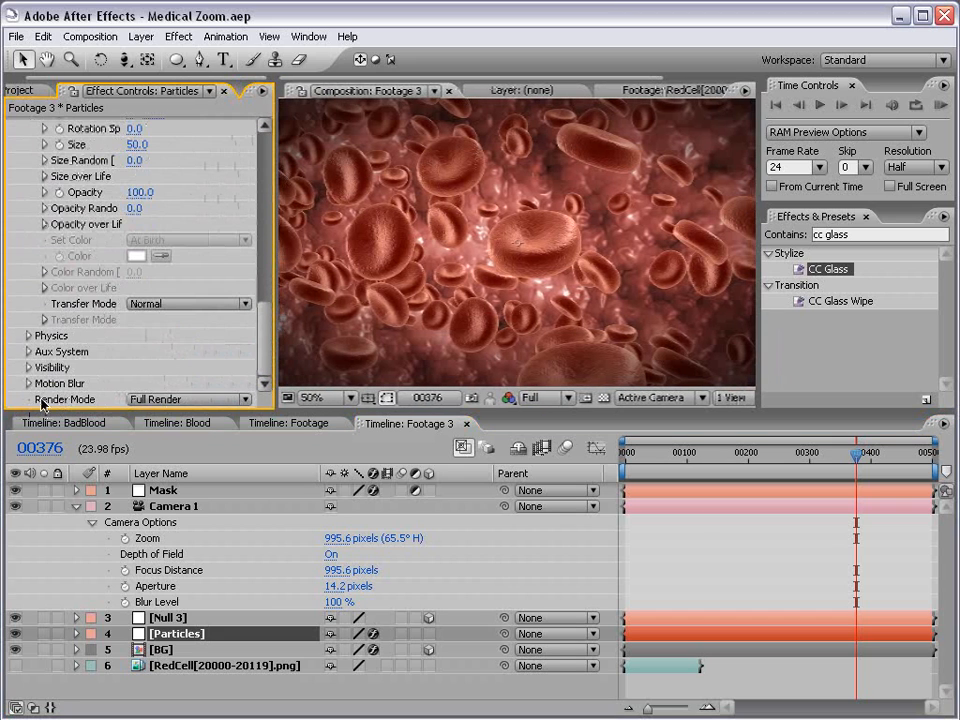
pyautogui.click(143, 400)
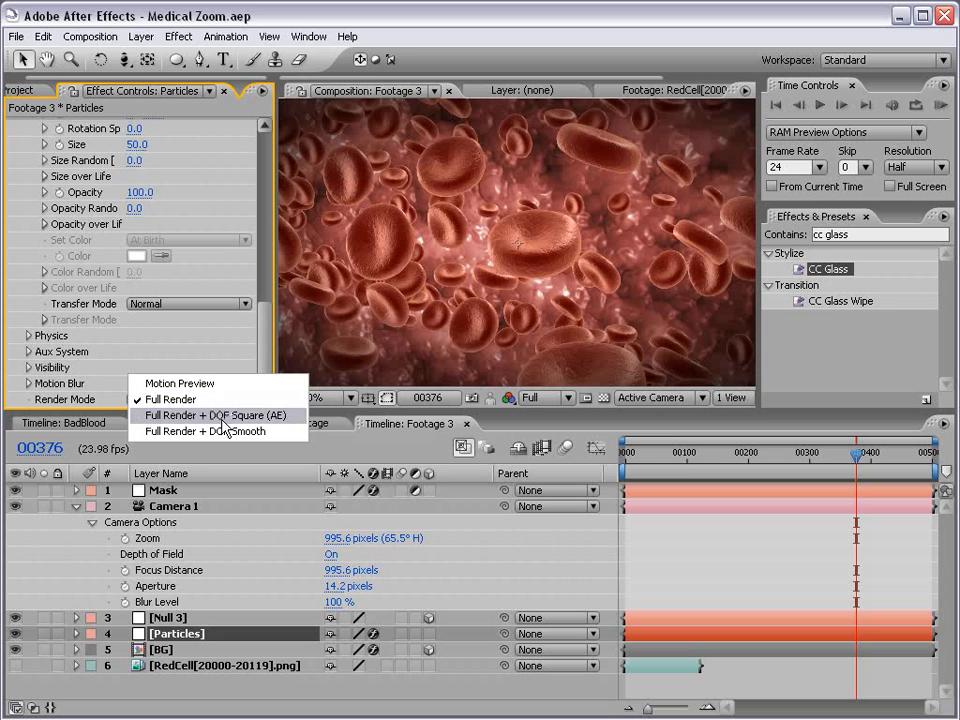
pyautogui.click(282, 416)
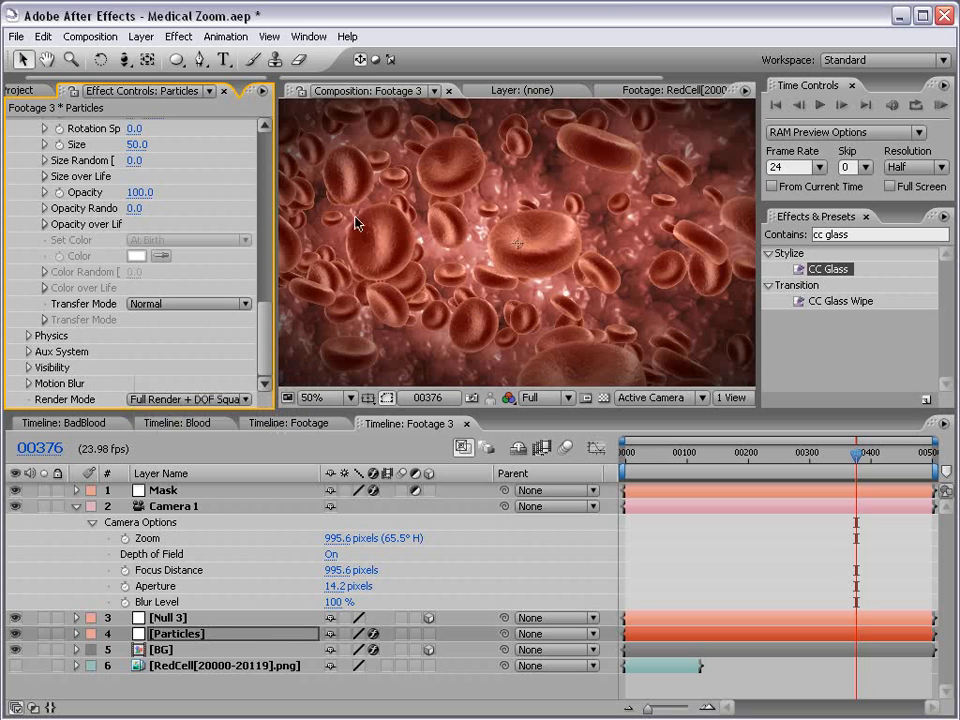
# Raise Camera 1's Aperture to 209.2 pixels and inspect the blur on the cells up close
pyautogui.scroll(1, 490, 277)
pyautogui.scroll(-1, 444, 252)
pyautogui.moveTo(335, 586); pyautogui.dragTo(502, 567)
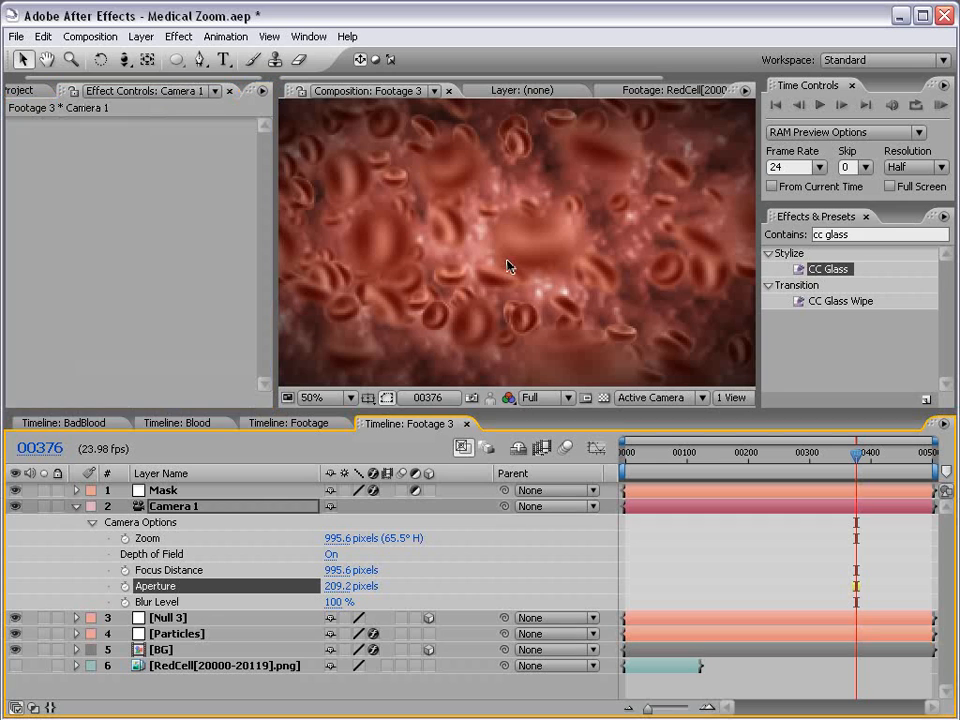
pyautogui.scroll(1, 456, 286)
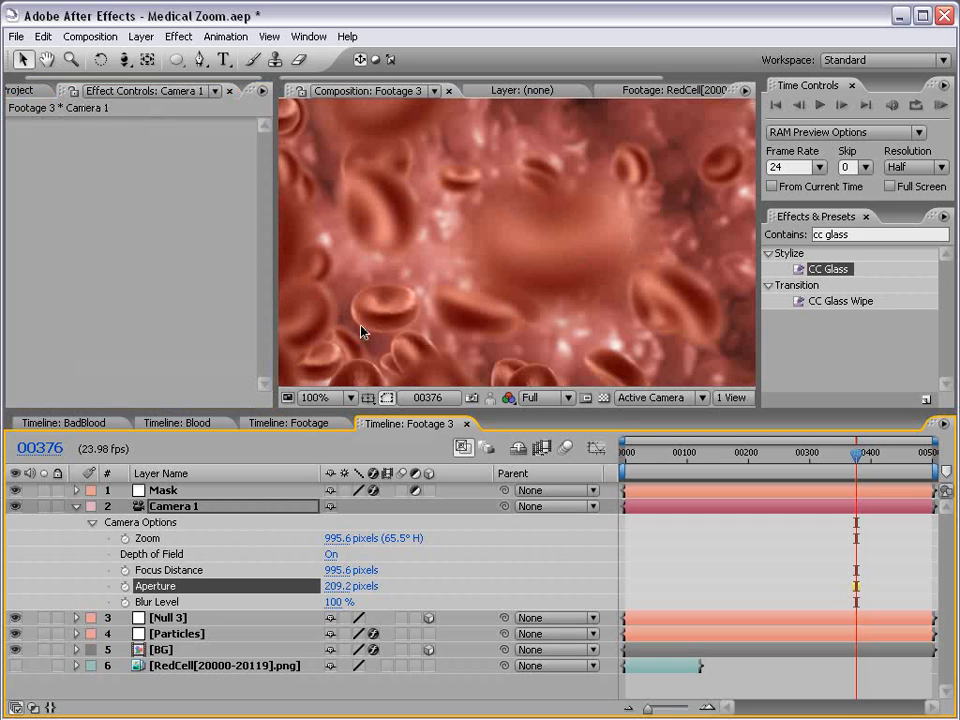
pyautogui.scroll(-1, 422, 336)
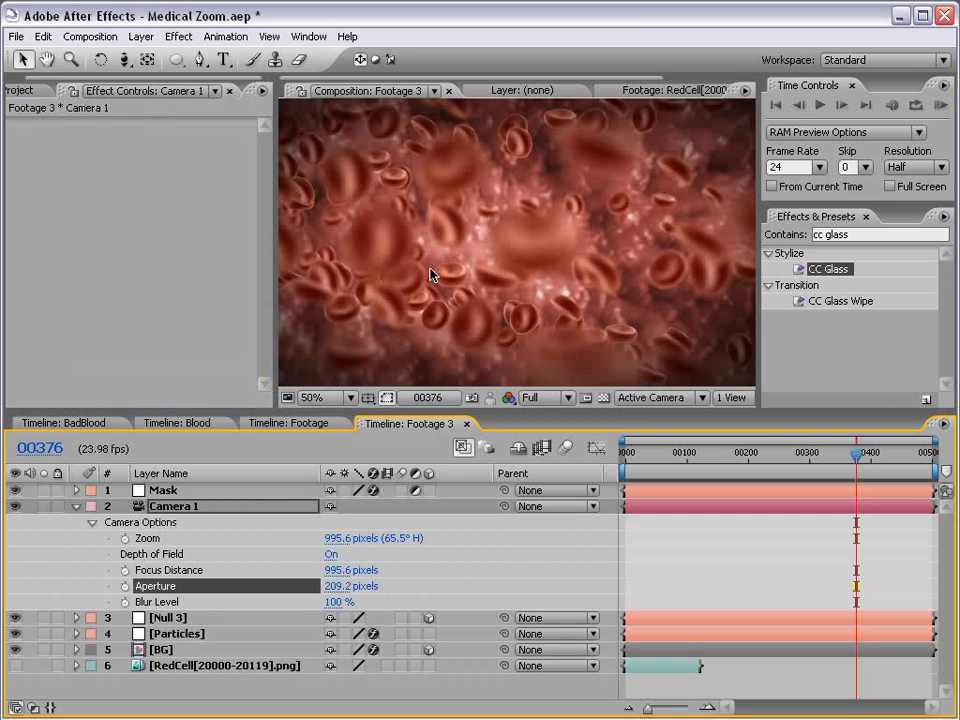
# Set Camera 1's Focus Distance to 200 pixels, then raise it to 336 pixels to focus on the central cell
pyautogui.click(340, 570)
pyautogui.write('200')
pyautogui.press('Return')
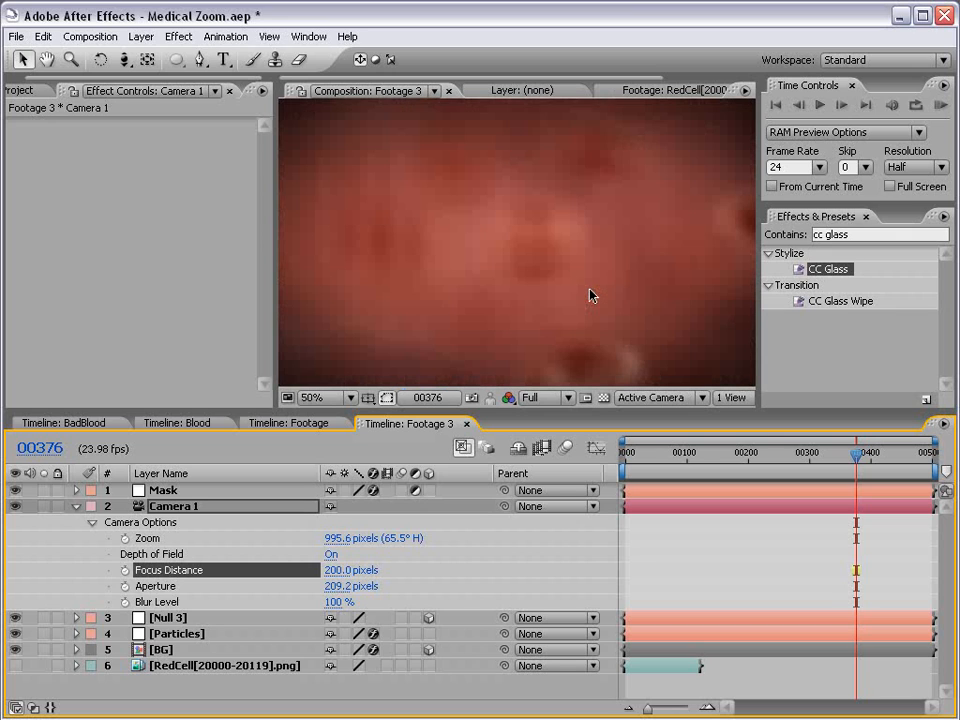
pyautogui.moveTo(341, 571); pyautogui.dragTo(429, 550)
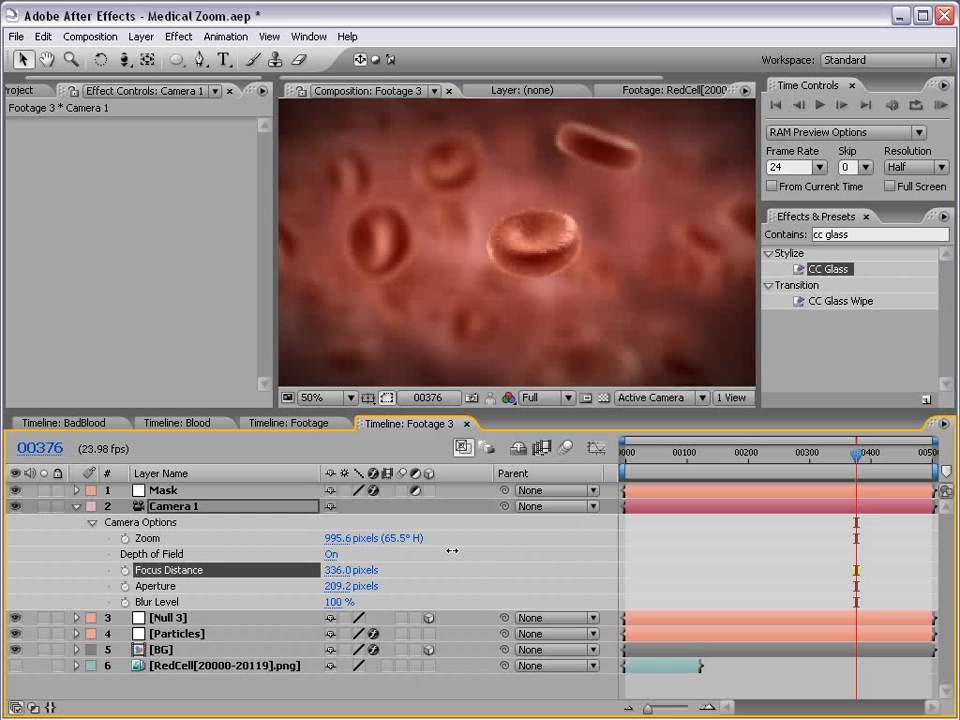
# Examine the depth-of-field blur around the central cell in an enlarged composition view
pyautogui.click(574, 300)
pyautogui.press('`')
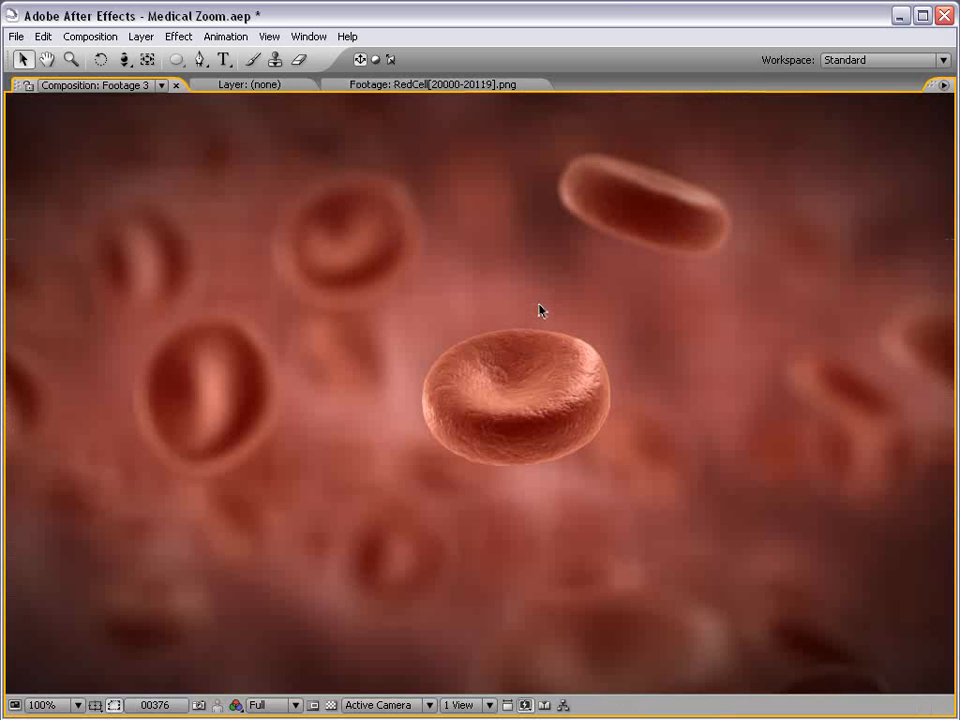
pyautogui.press('`')
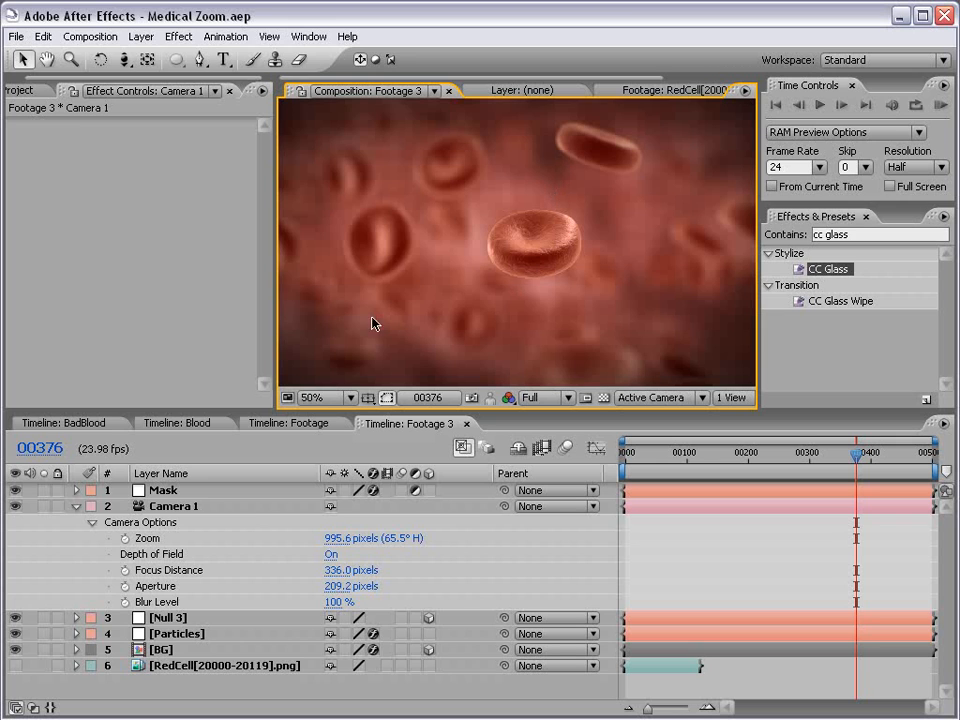
# Raise the Particles layer's emission rate in the Particular effect to 54 particles per second
pyautogui.click(530, 276)
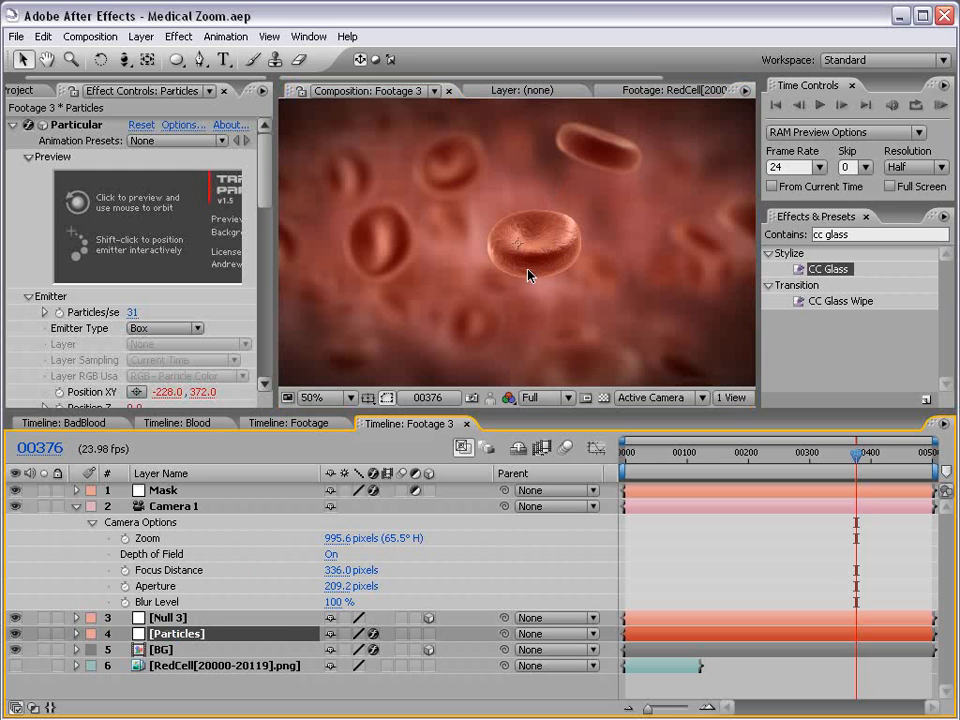
pyautogui.moveTo(276, 231); pyautogui.dragTo(346, 231)
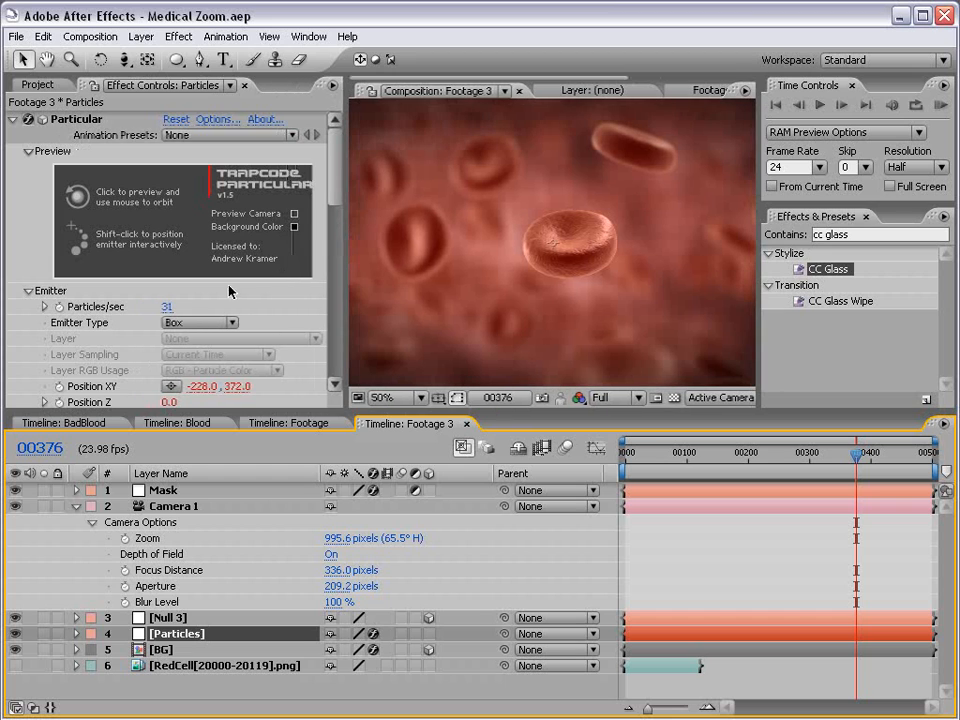
pyautogui.moveTo(172, 316); pyautogui.dragTo(192, 310)
# Set the particle Size of the Particles layer's Particular effect to 61, then deselect the layer
pyautogui.moveTo(335, 188); pyautogui.dragTo(332, 304)
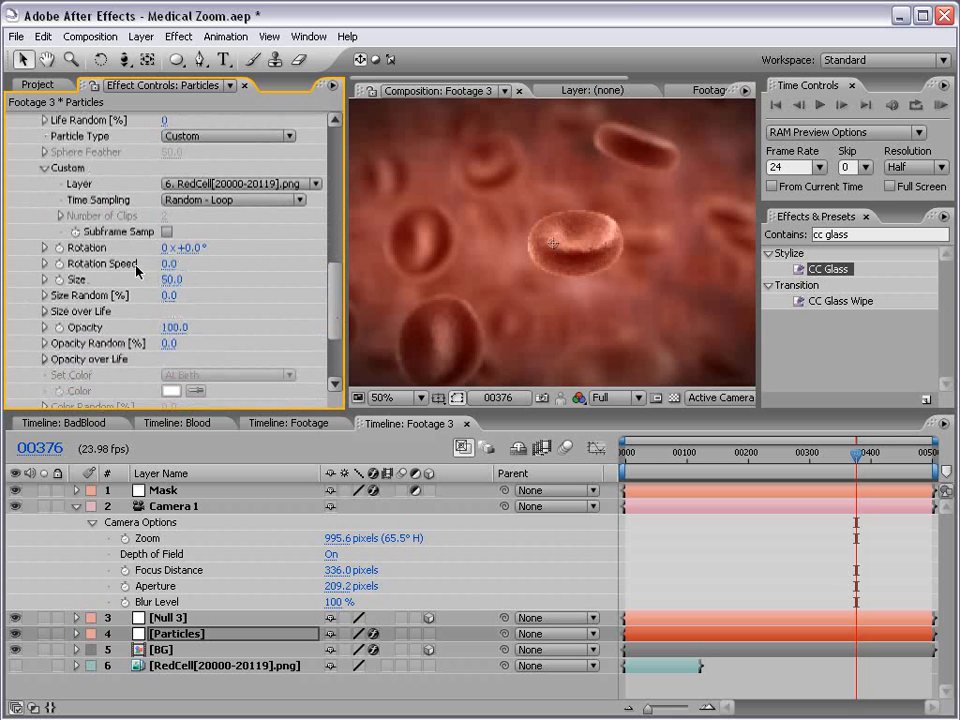
pyautogui.moveTo(176, 283)
pyautogui.mouseDown()
pyautogui.moveTo(168, 280)
pyautogui.moveTo(184, 280)
pyautogui.mouseUp()
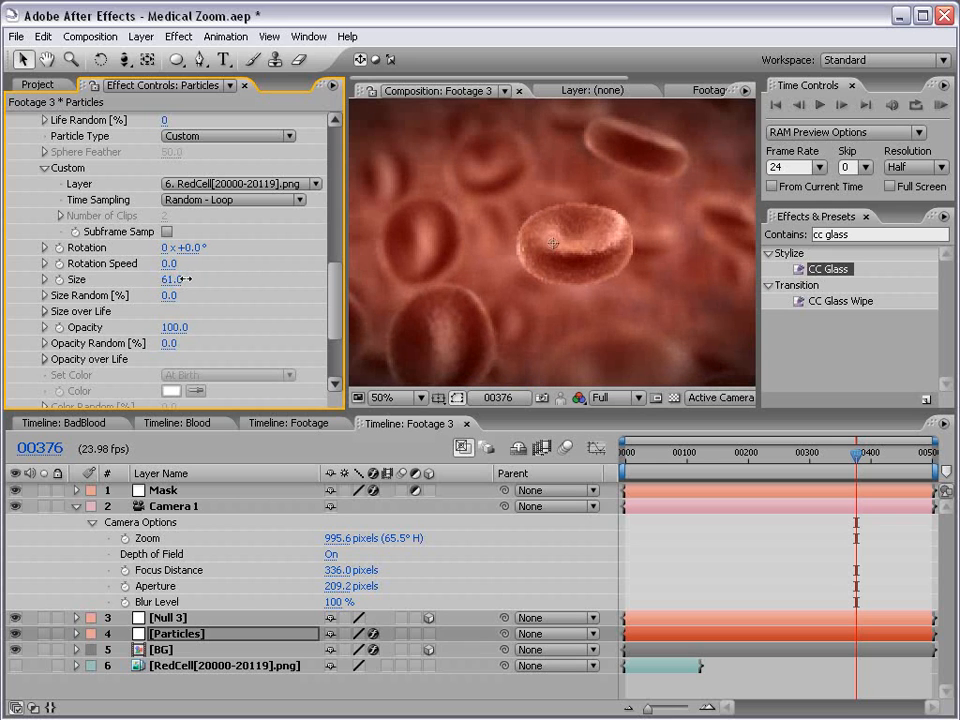
pyautogui.click(704, 530)
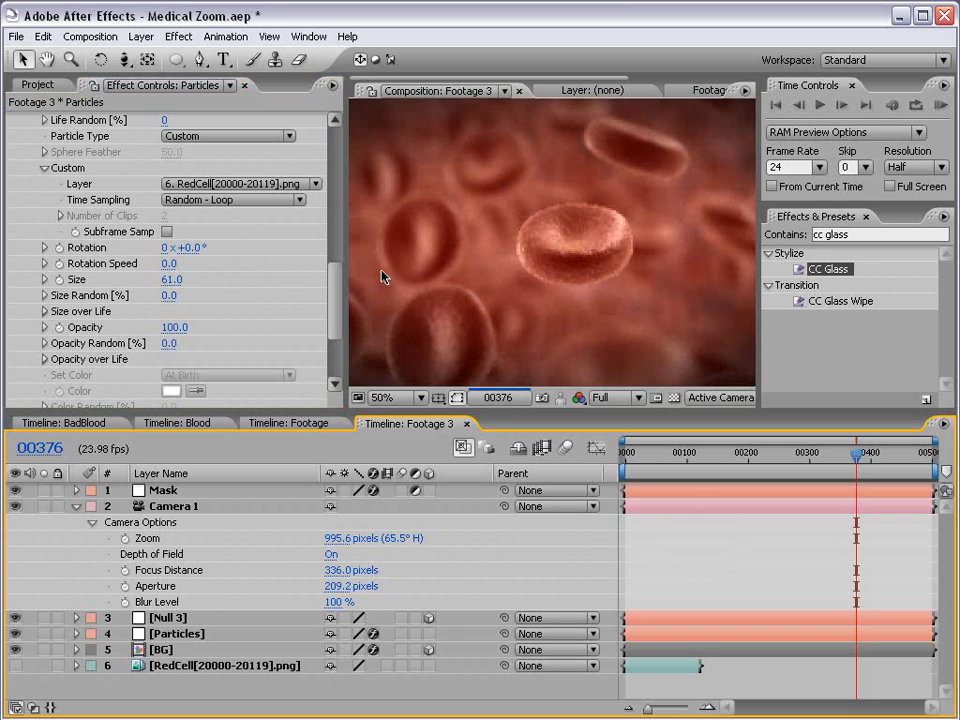
# Reduce the Footage 3 preview resolution to Half with refresh suspended, then resume refreshing and widen the composition view
pyautogui.press('capslock')
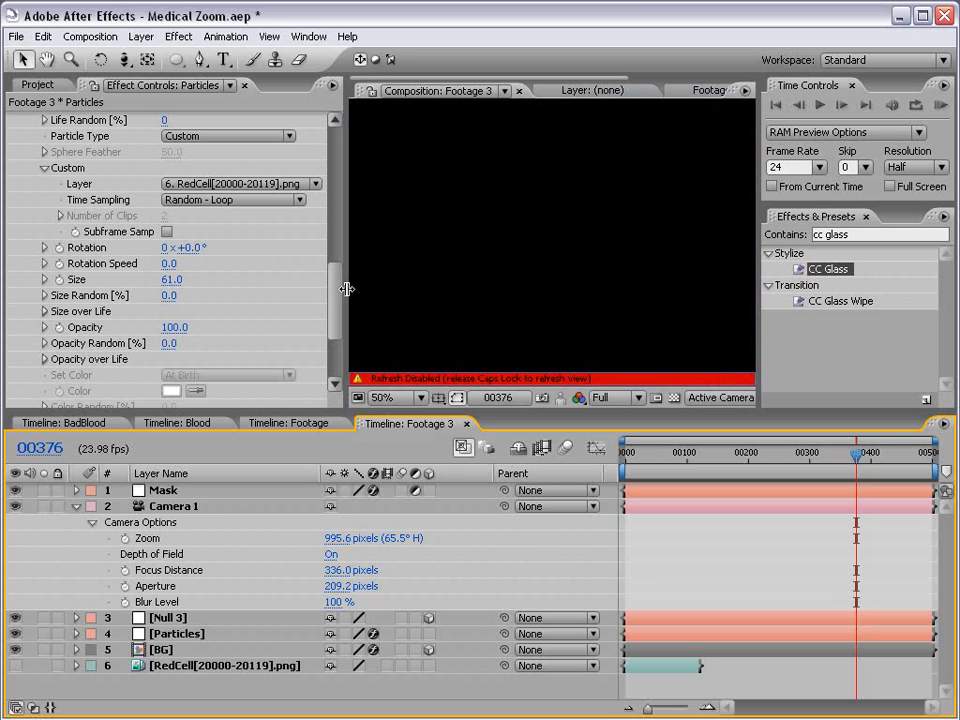
pyautogui.click(612, 398)
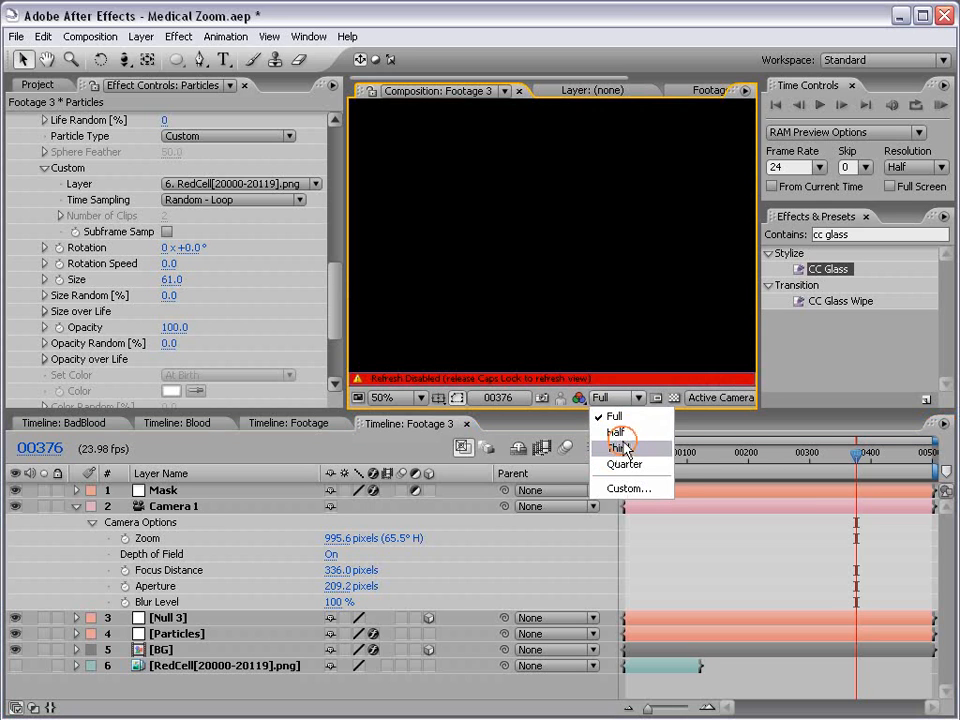
pyautogui.click(618, 432)
pyautogui.press('capslock')
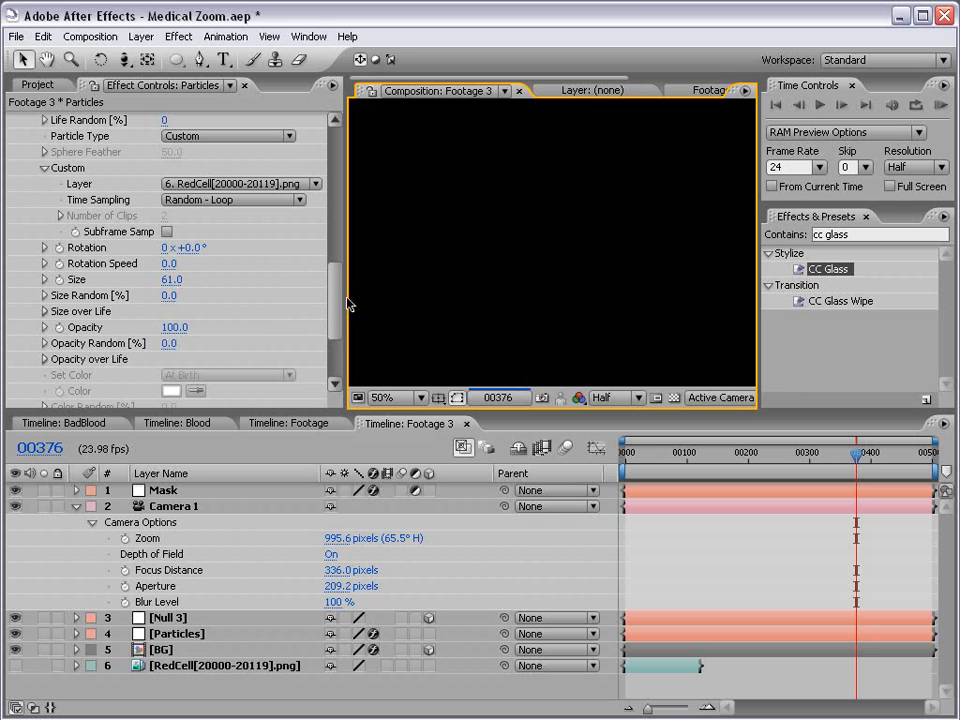
pyautogui.moveTo(347, 300); pyautogui.dragTo(232, 305)
# Check the cells at other times, stop at frame 352, and set Camera 1's Focus Distance to 371 pixels
pyautogui.click(622, 445)
pyautogui.scroll(-1, 546, 318)
pyautogui.scroll(1, 581, 268)
pyautogui.click(820, 456)
pyautogui.click(818, 458)
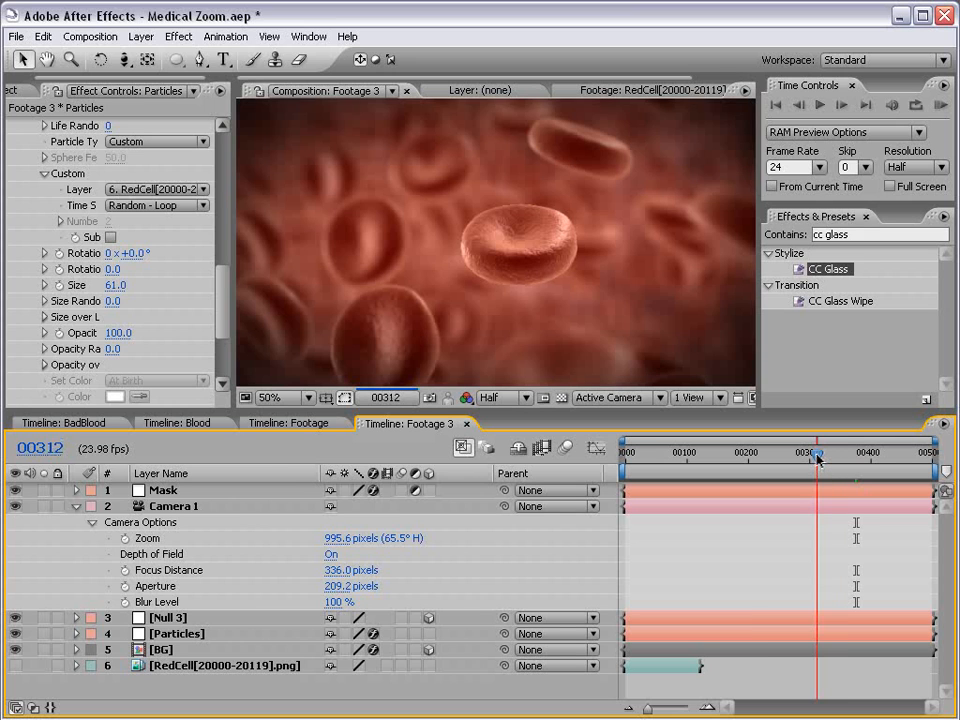
pyautogui.moveTo(818, 458); pyautogui.dragTo(842, 464)
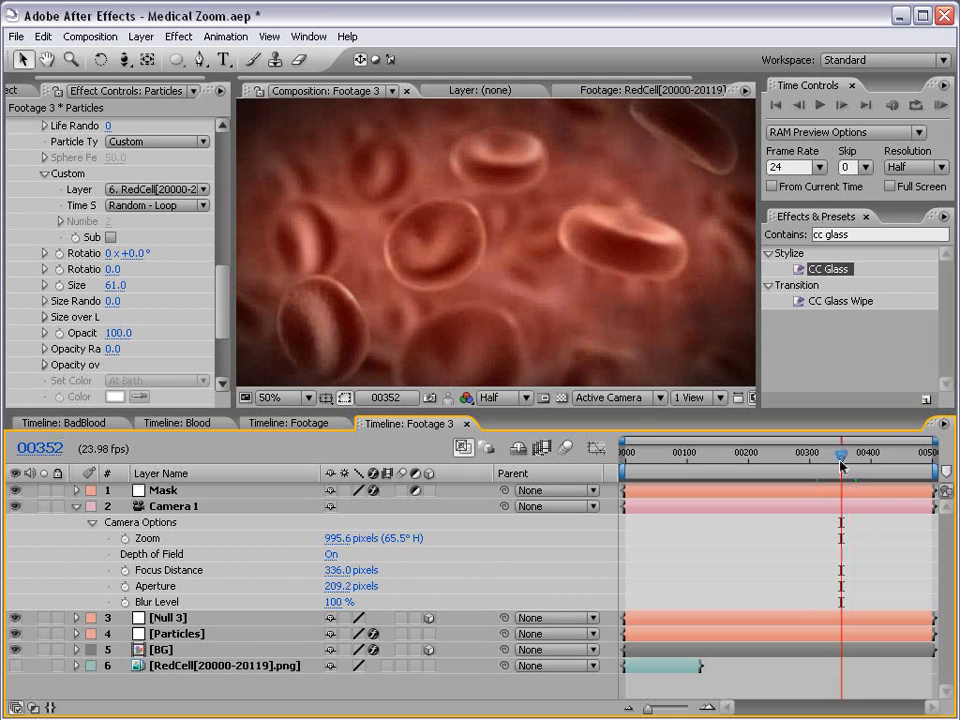
pyautogui.moveTo(338, 570)
pyautogui.mouseDown()
pyautogui.moveTo(398, 558)
pyautogui.moveTo(331, 553)
pyautogui.moveTo(342, 546)
pyautogui.mouseUp()
pyautogui.click(356, 508)
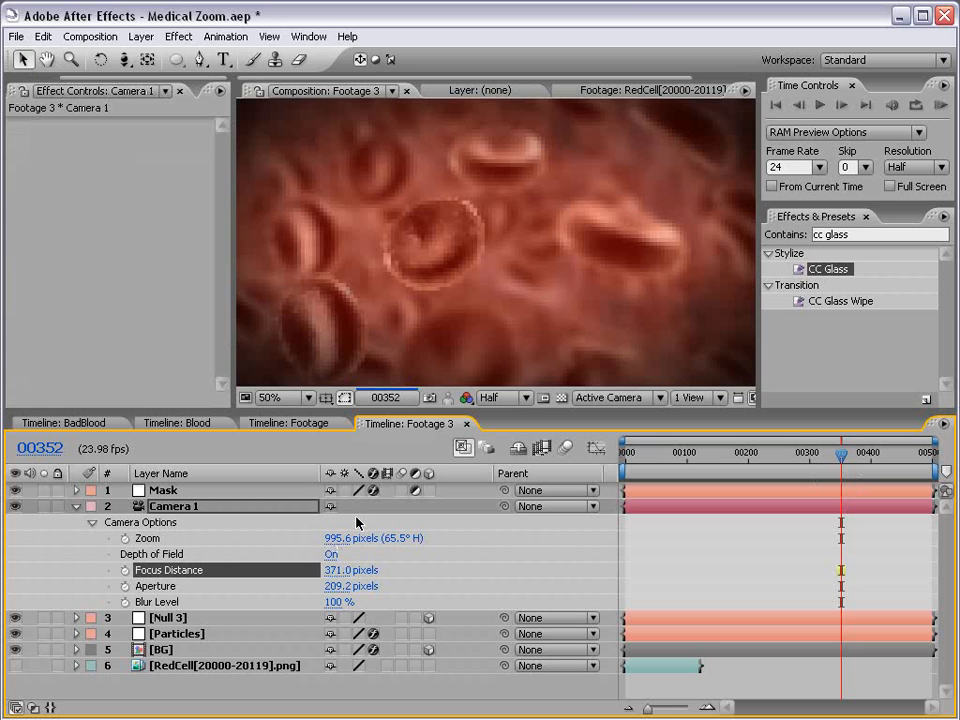
# Collapse Camera 1's properties, deselect the camera, and enlarge the composition viewing area to inspect the focused cell
pyautogui.press(',')
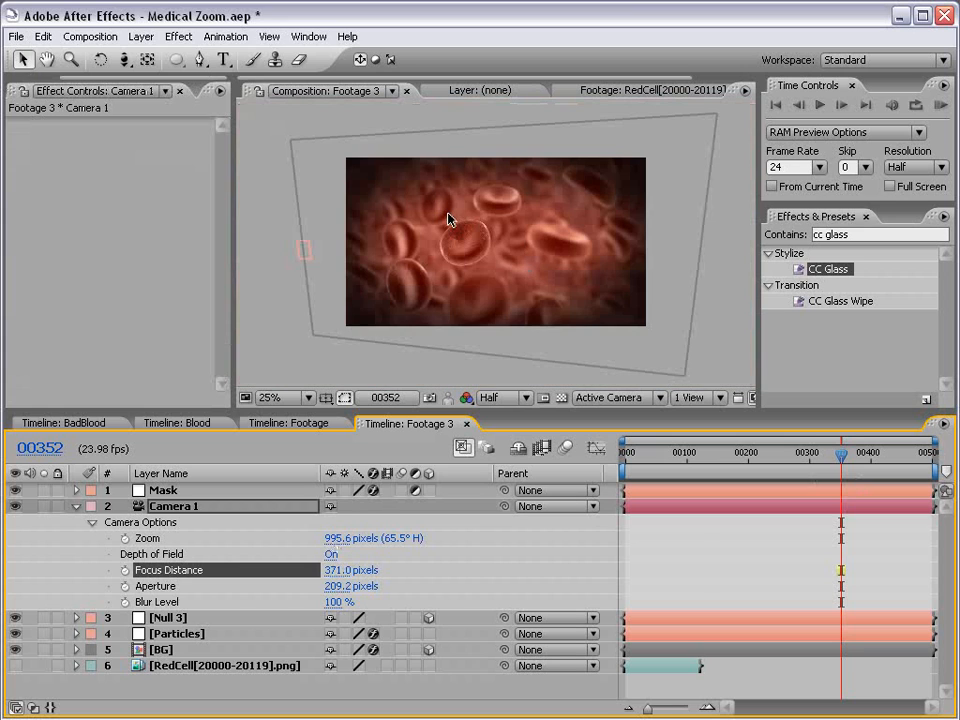
pyautogui.press('c')
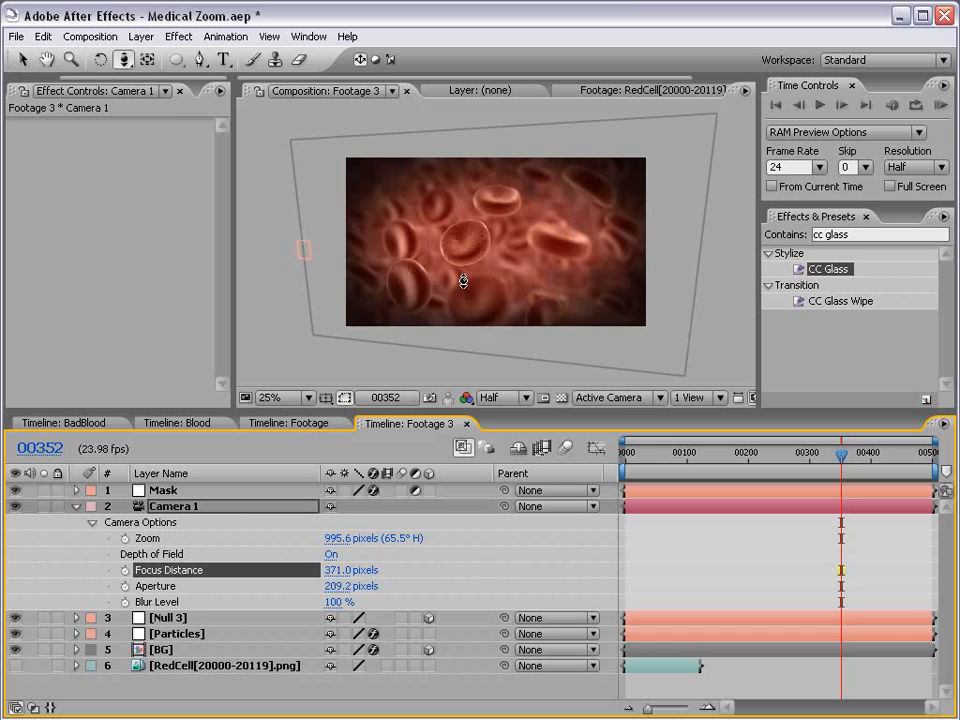
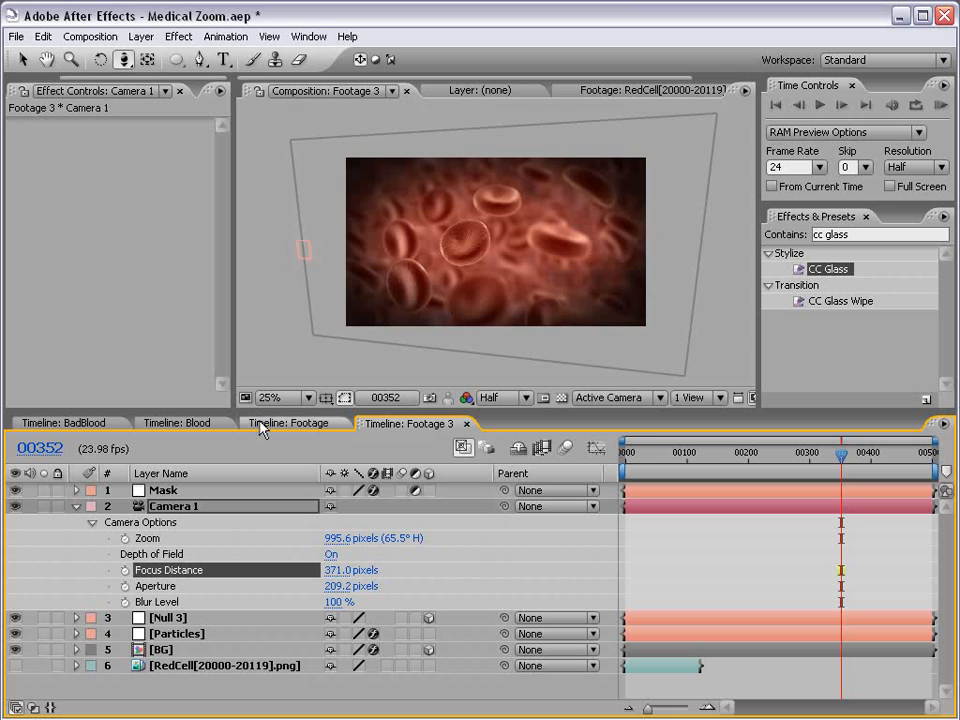
pyautogui.click(77, 506)
pyautogui.scroll(1, 494, 256)
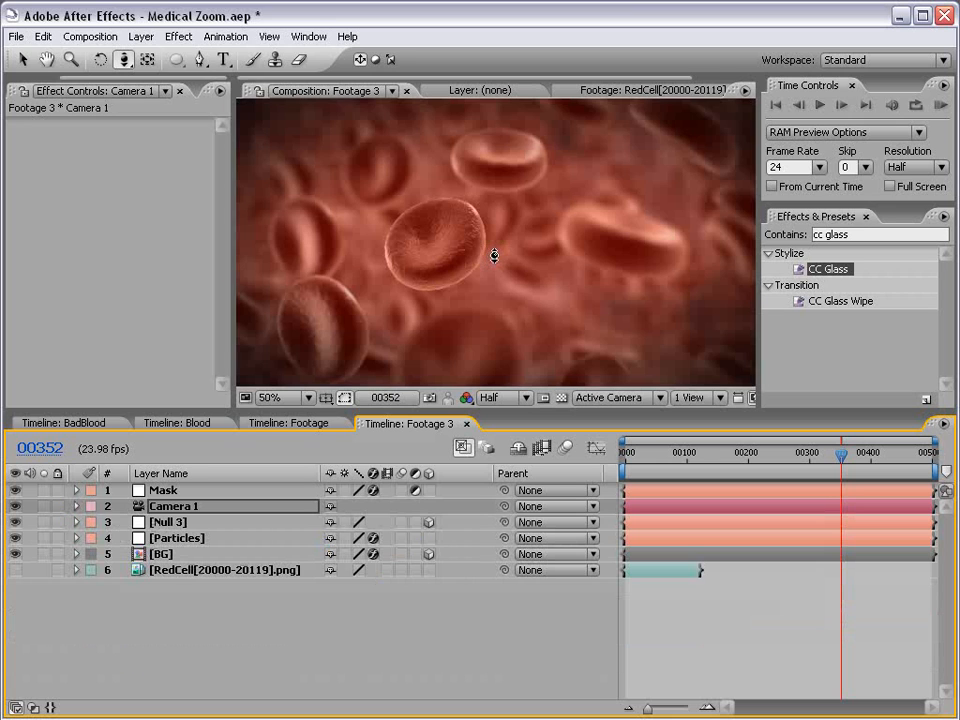
pyautogui.scroll(-1, 492, 259)
pyautogui.click(204, 615)
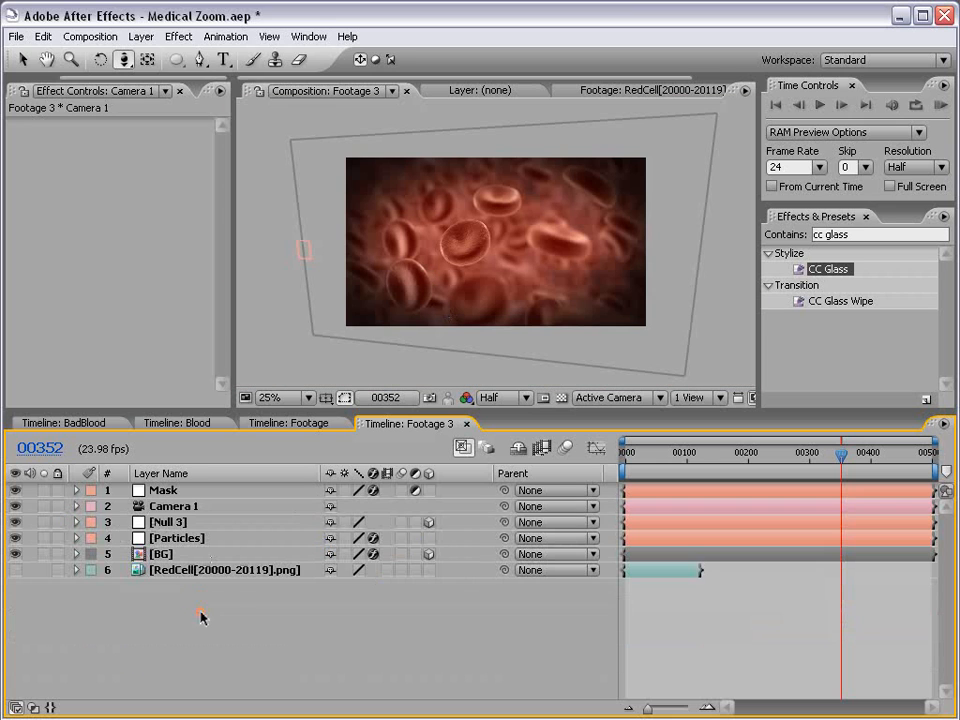
pyautogui.scroll(1, 445, 263)
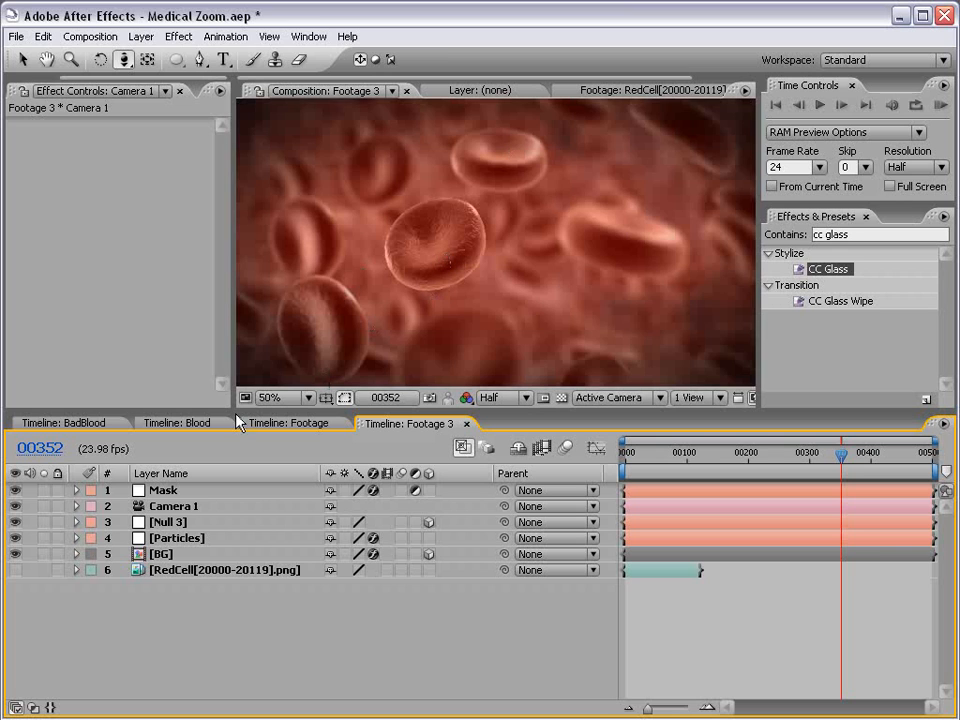
pyautogui.moveTo(234, 408); pyautogui.dragTo(218, 445)
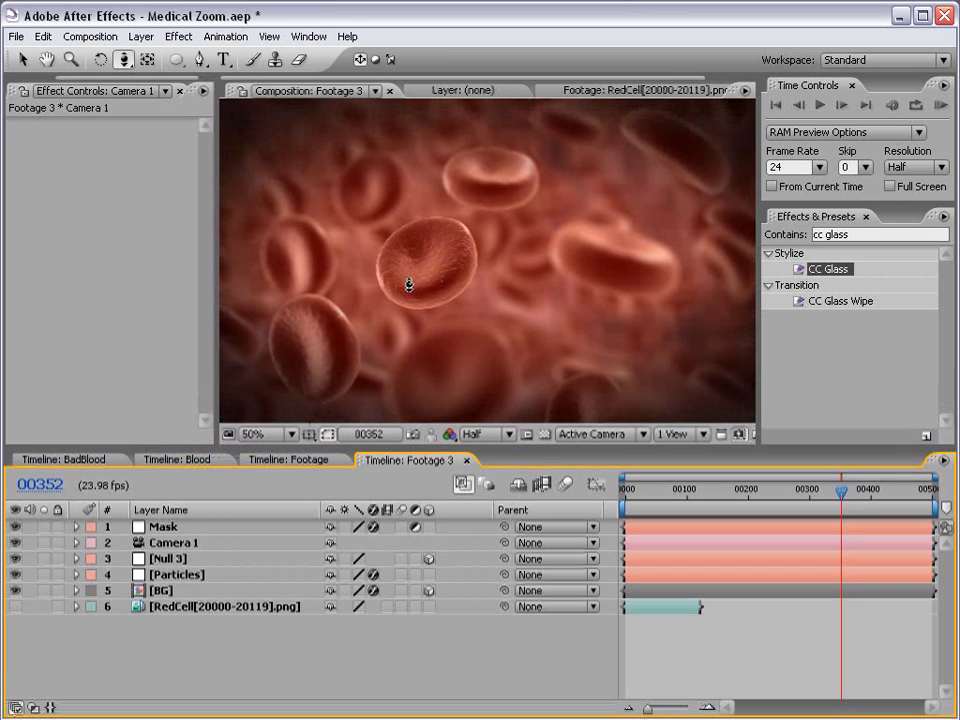
# Duplicate the Particles layer
pyautogui.click(176, 576)
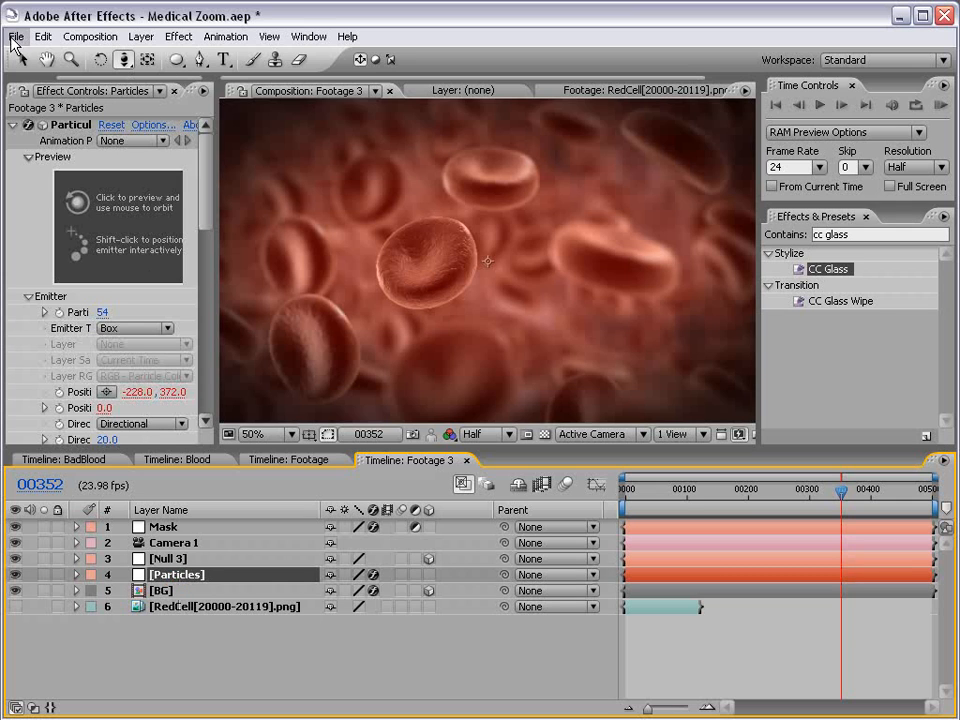
pyautogui.click(42, 36)
pyautogui.click(79, 203)
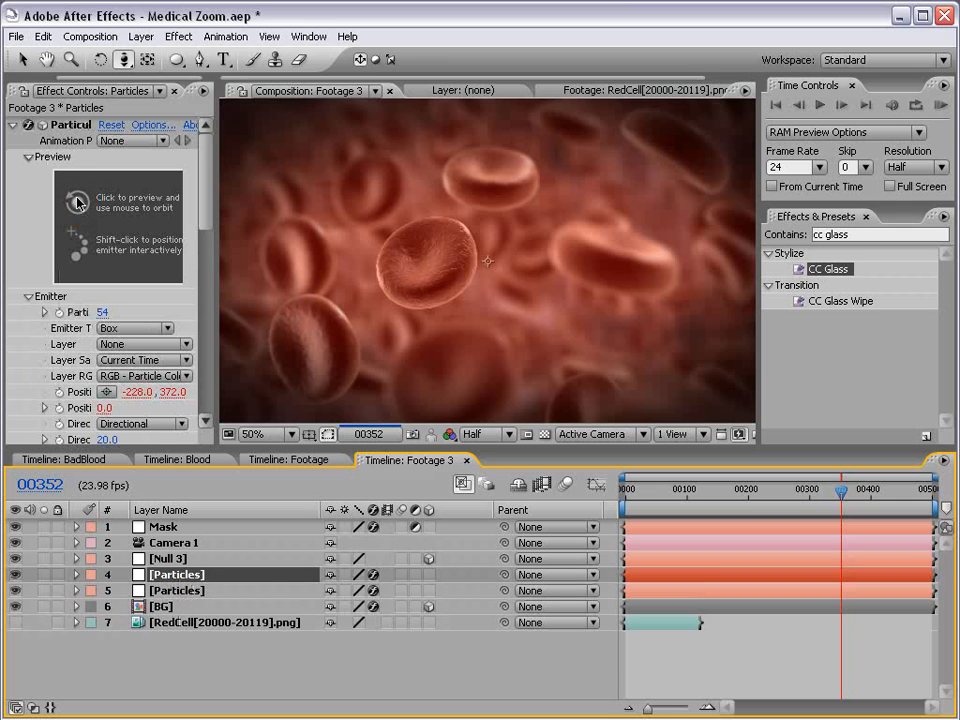
# Change the Particle Type of the upper Particles layer's Particular effect from Custom to Sphere
pyautogui.moveTo(214, 204); pyautogui.dragTo(287, 272)
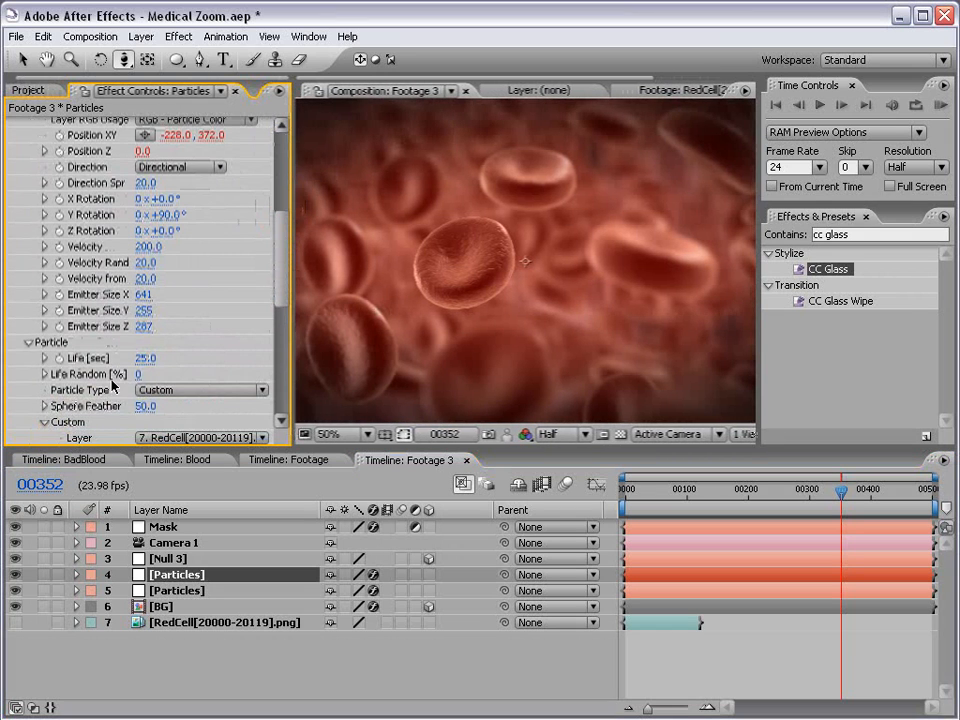
pyautogui.click(161, 390)
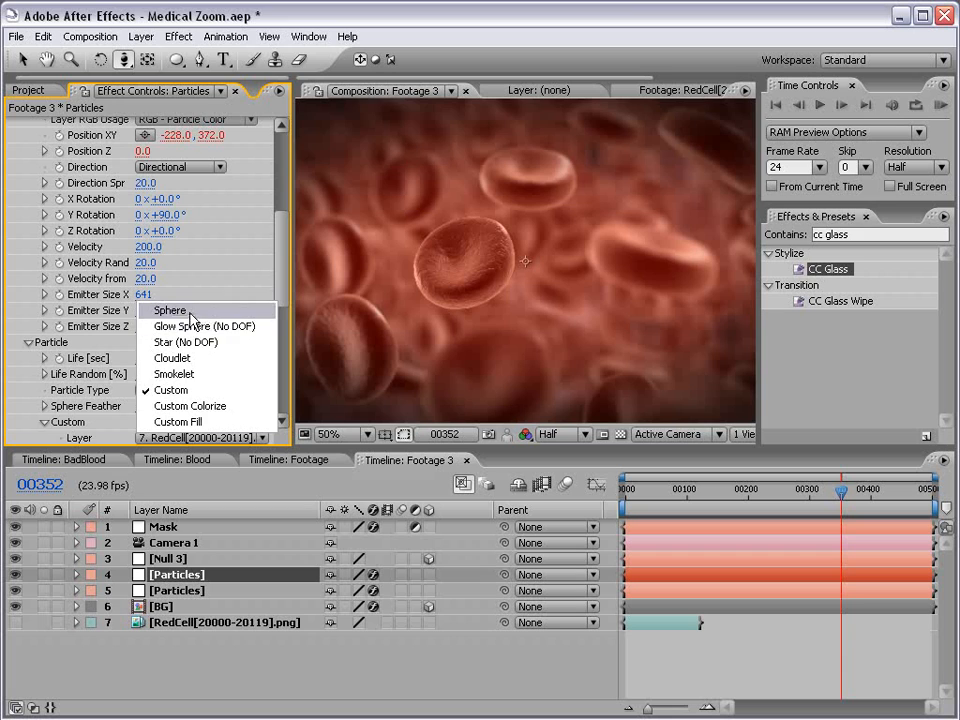
pyautogui.click(193, 318)
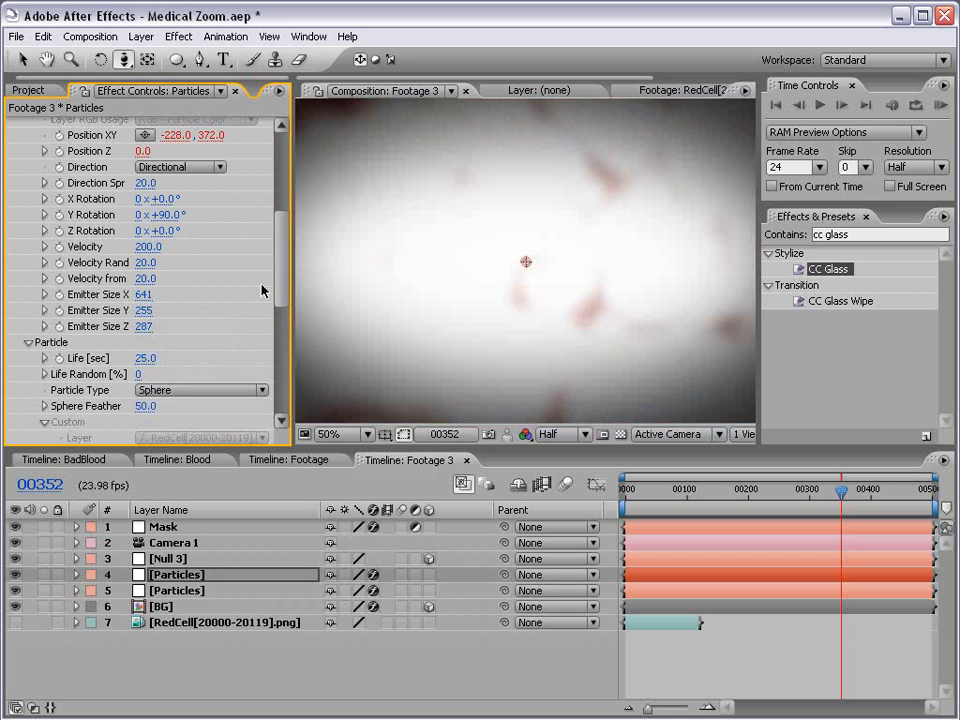
# Set the sphere particles' Size to 2 and Sphere Feather to 0 on the upper Particles layer
pyautogui.moveTo(282, 271); pyautogui.dragTo(285, 327)
pyautogui.click(150, 329)
pyautogui.write('61')
pyautogui.press('Return')
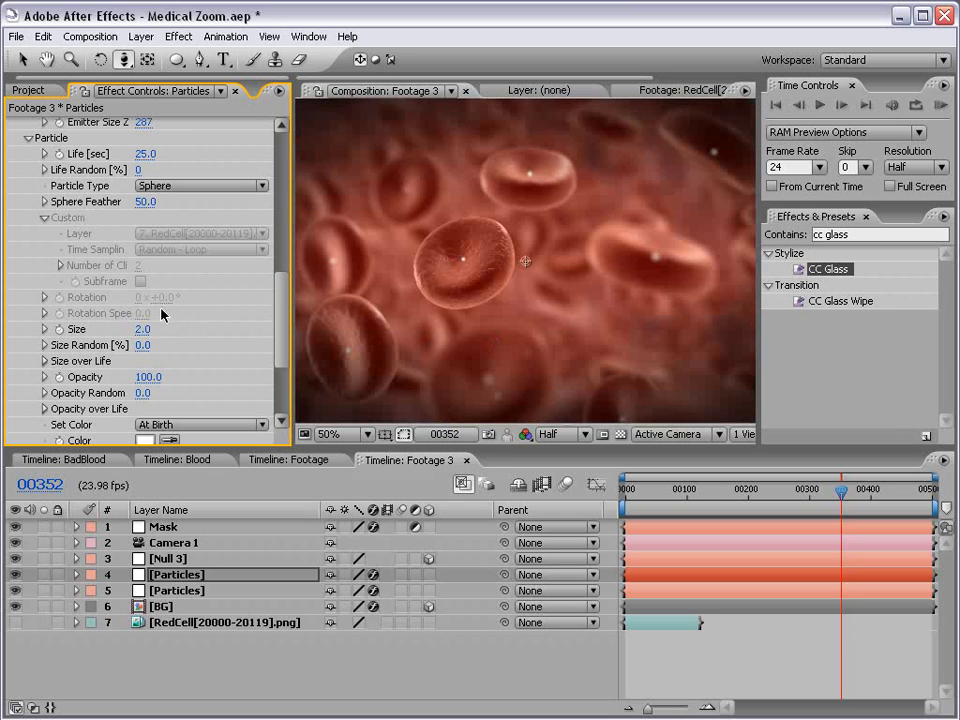
pyautogui.click(148, 202)
pyautogui.press('Return')
# Examine how the small sphere particles sit against the cells at frames 352 and 379 in an enlarged composition view
pyautogui.scroll(-1, 556, 287)
pyautogui.scroll(1, 520, 200)
pyautogui.press('`')
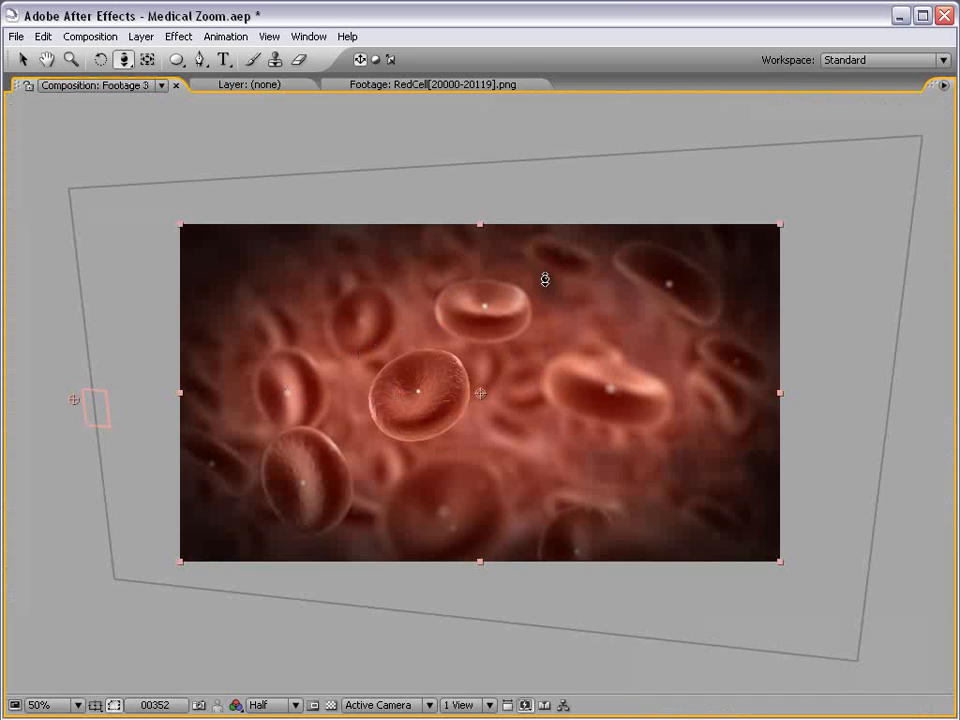
pyautogui.press('`')
pyautogui.scroll(-1, 553, 253)
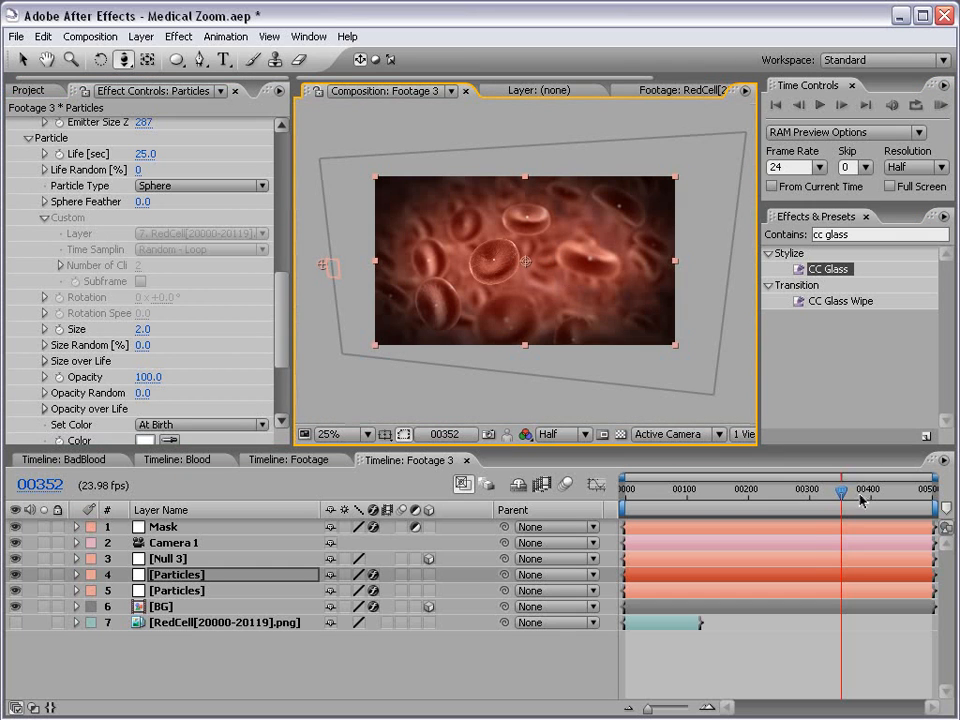
pyautogui.moveTo(841, 492); pyautogui.dragTo(858, 494)
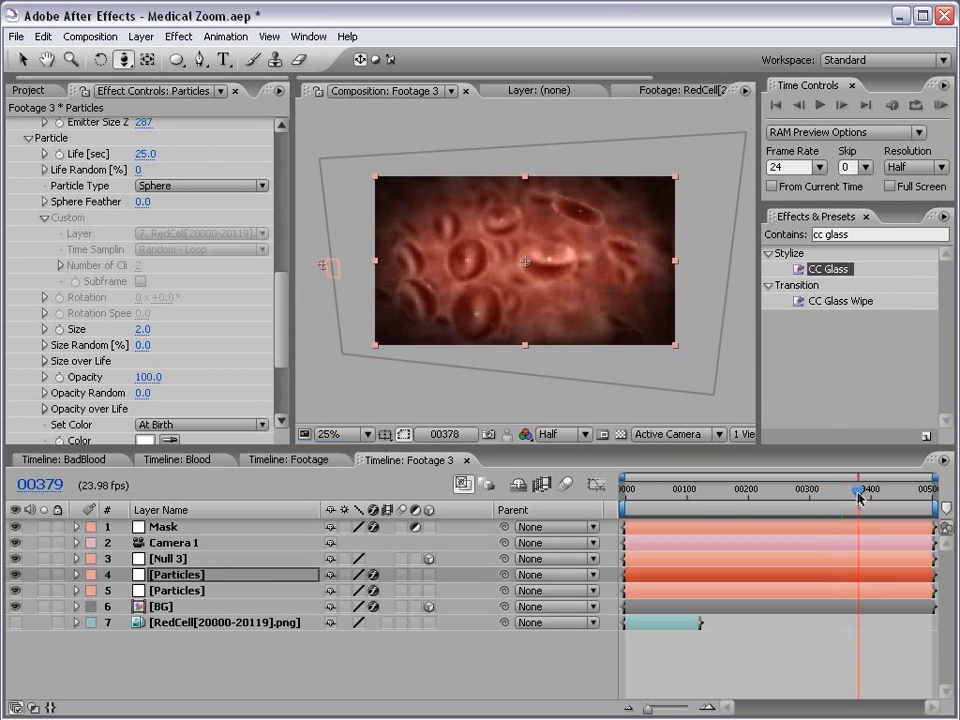
pyautogui.press('`')
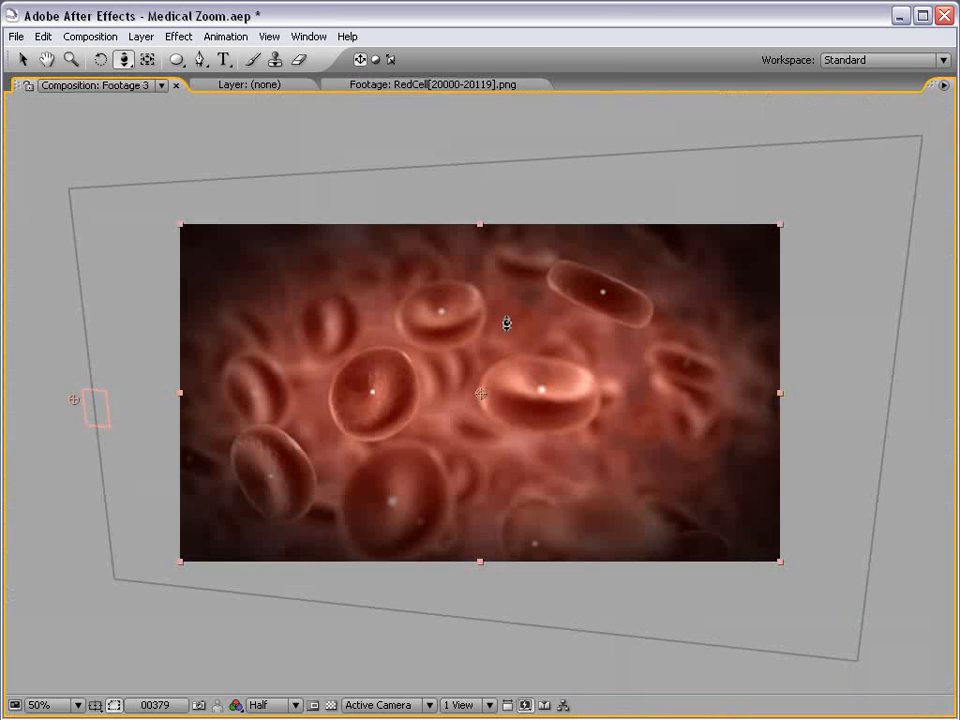
pyautogui.press('`')
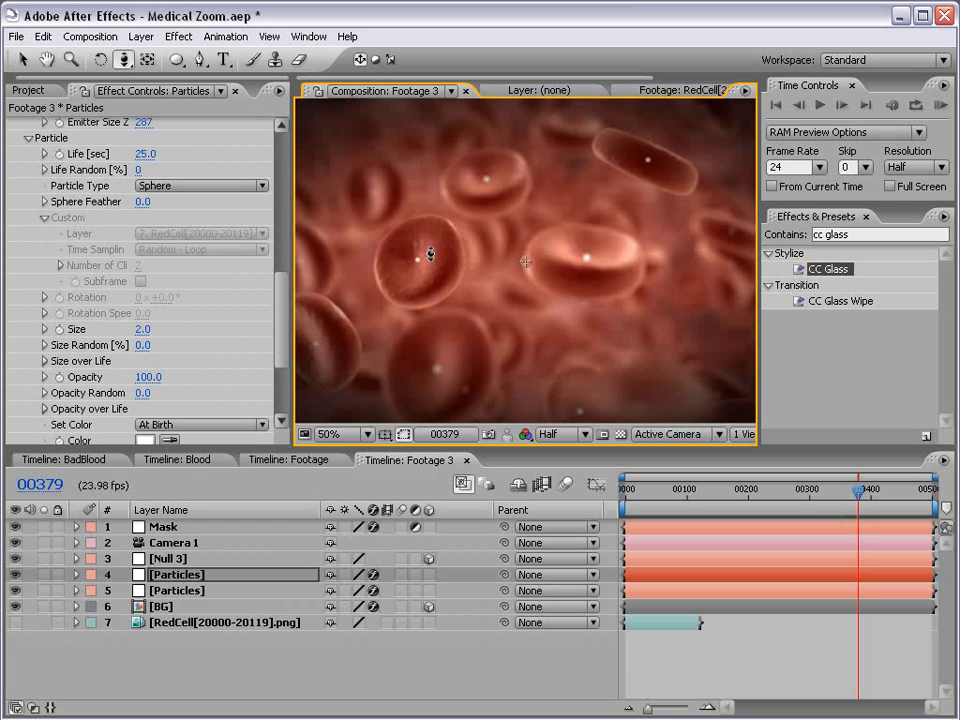
# Set the upper Particles layer's emitter to Velocity 220, Velocity Random 20 and Velocity from Motion 70, and check it at frame 338
pyautogui.moveTo(279, 340); pyautogui.dragTo(283, 246)
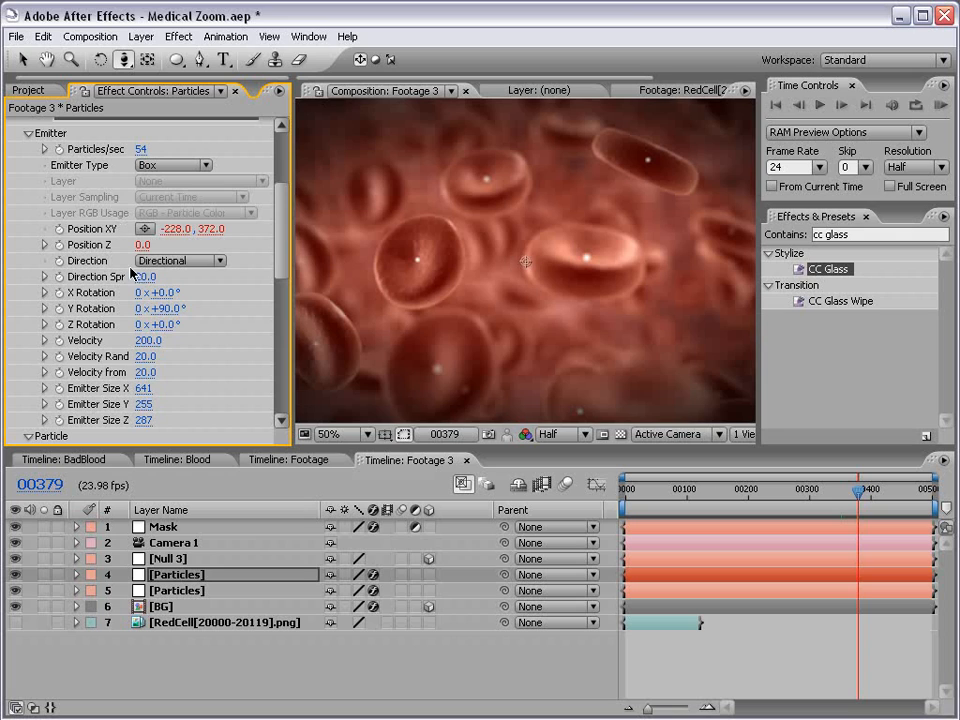
pyautogui.moveTo(140, 357); pyautogui.dragTo(146, 356)
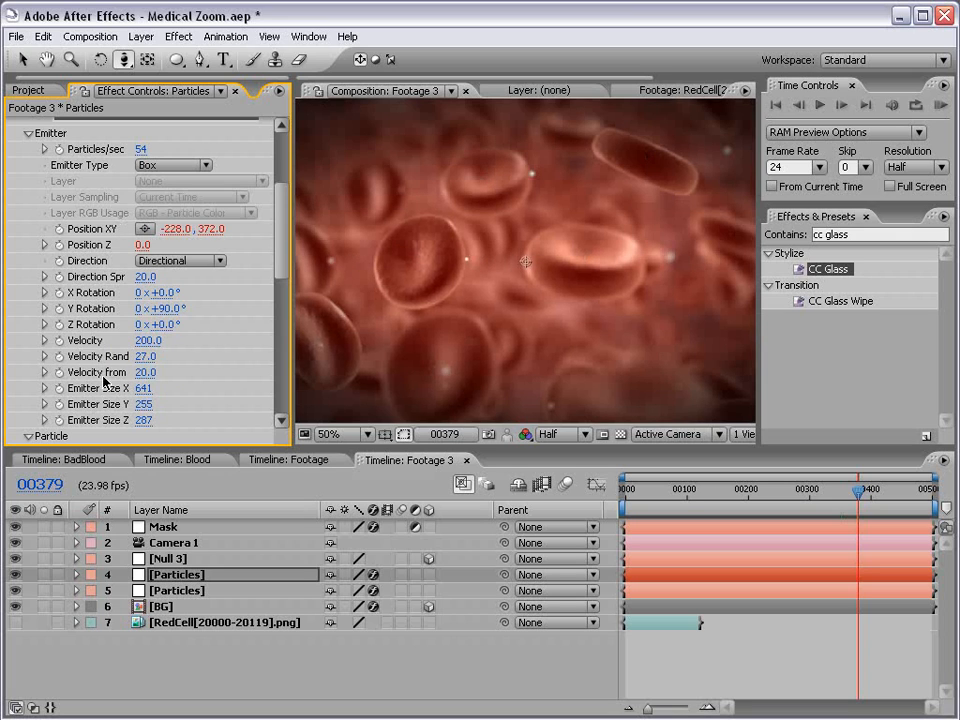
pyautogui.click(148, 342)
pyautogui.write('220')
pyautogui.press('Return')
pyautogui.moveTo(858, 489); pyautogui.dragTo(833, 490)
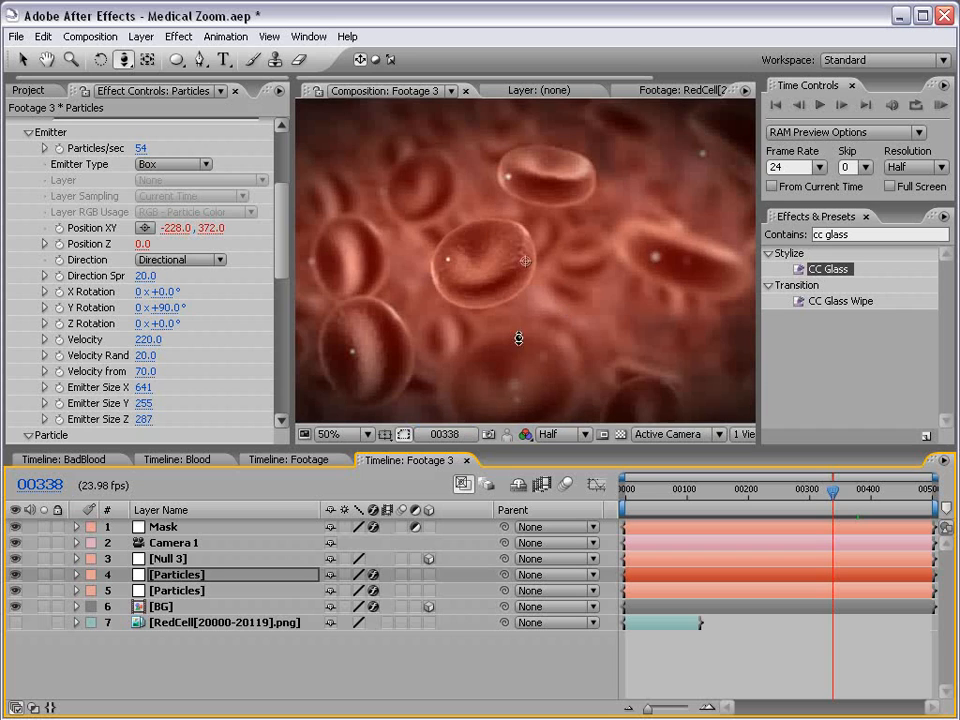
# In the upper Particles layer's Particular physics, raise the air Turbulence Field's Affect Position to 67
pyautogui.scroll(-15, 262, 290)
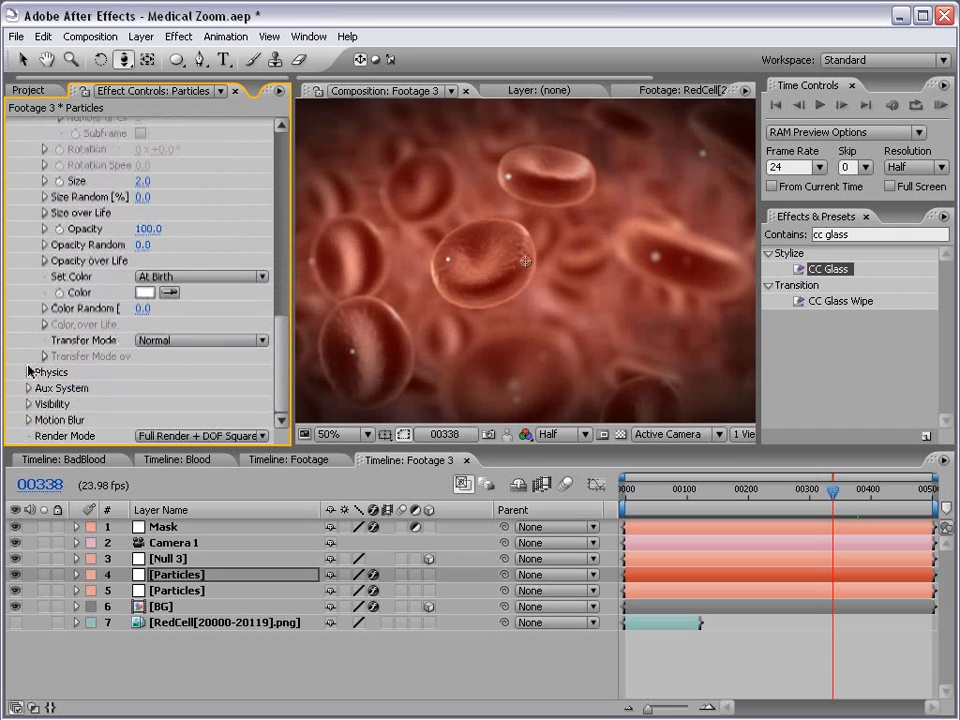
pyautogui.click(30, 371)
pyautogui.scroll(-3, 283, 346)
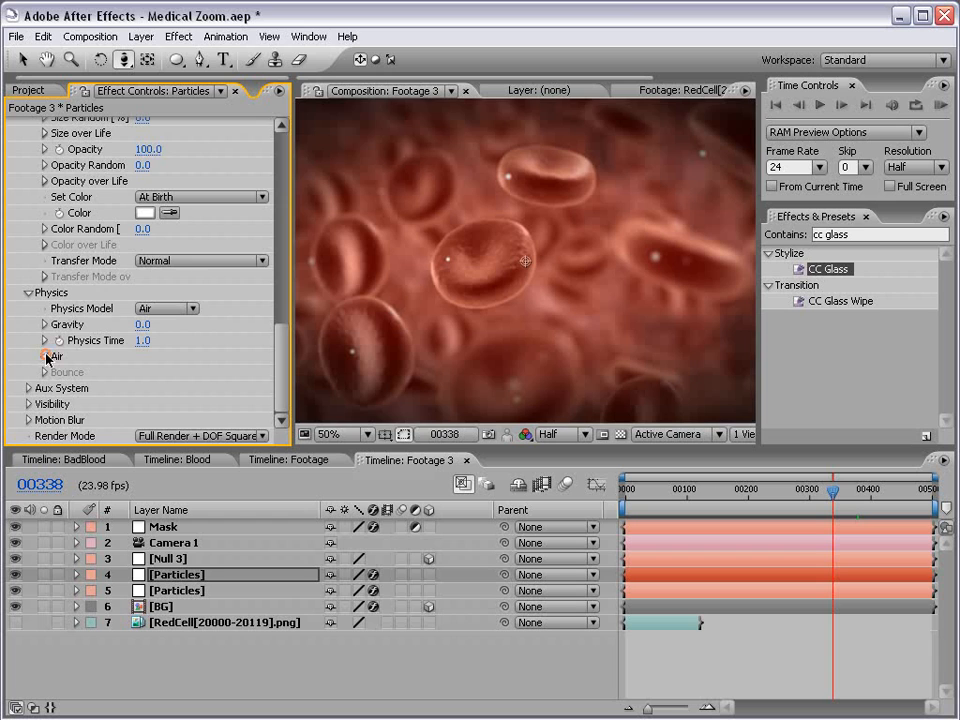
pyautogui.click(45, 356)
pyautogui.scroll(-3, 204, 290)
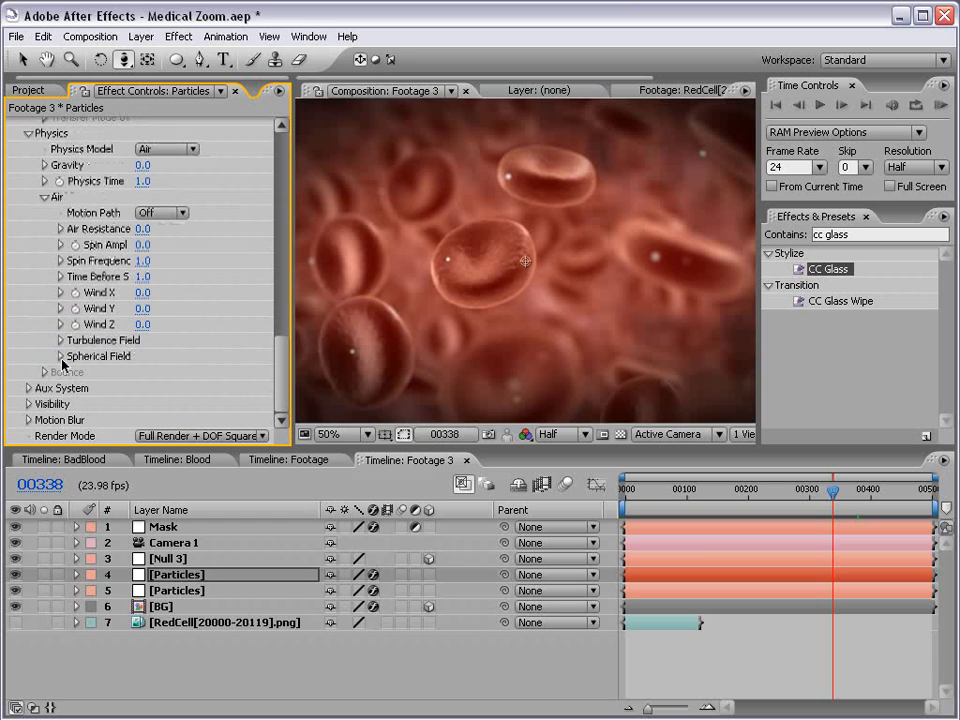
pyautogui.click(62, 340)
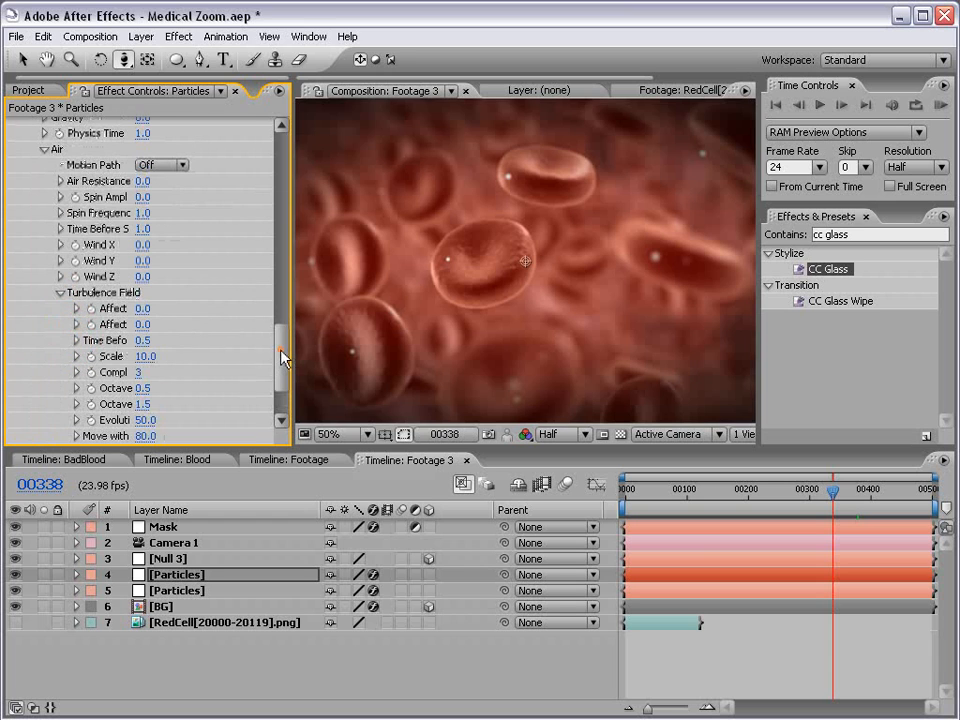
pyautogui.scroll(-2, 135, 285)
pyautogui.moveTo(145, 288)
pyautogui.mouseDown()
pyautogui.moveTo(156, 279)
pyautogui.moveTo(223, 281)
pyautogui.moveTo(313, 295)
pyautogui.moveTo(364, 274)
pyautogui.moveTo(208, 297)
pyautogui.moveTo(157, 289)
pyautogui.mouseUp()
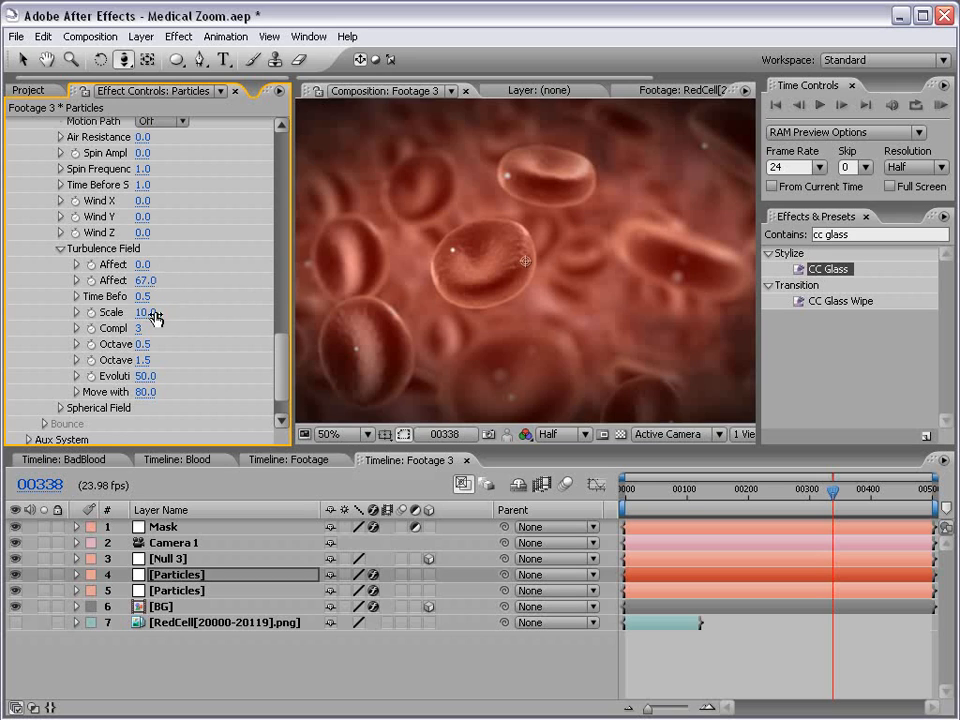
# Set the Turbulence Field's Scale to 4 and its evolution speed to 20
pyautogui.click(145, 312)
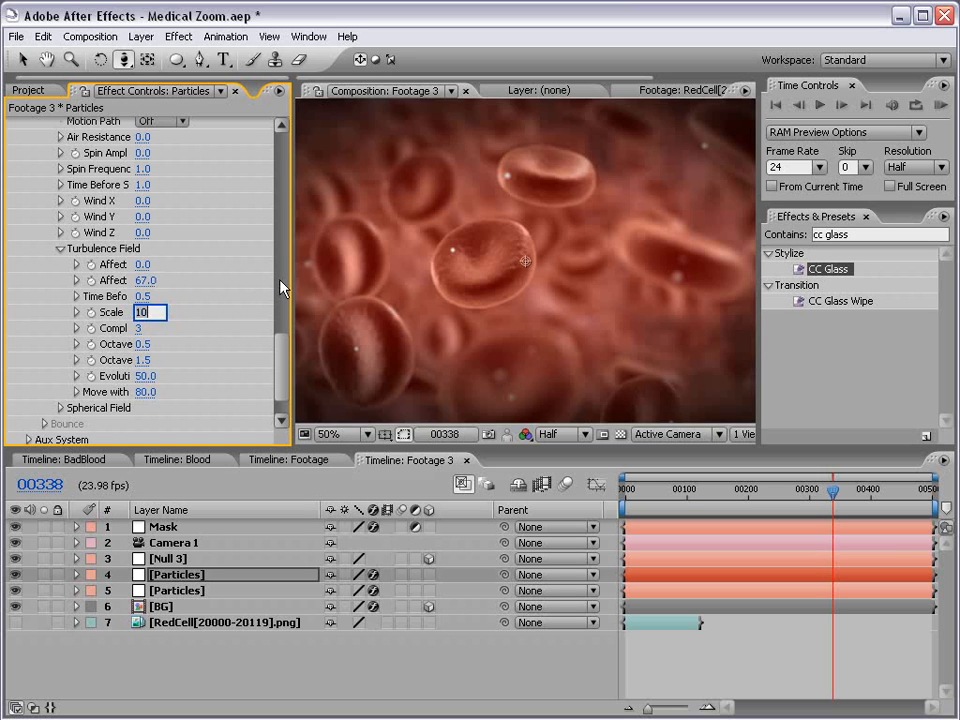
pyautogui.write('4')
pyautogui.press('Return')
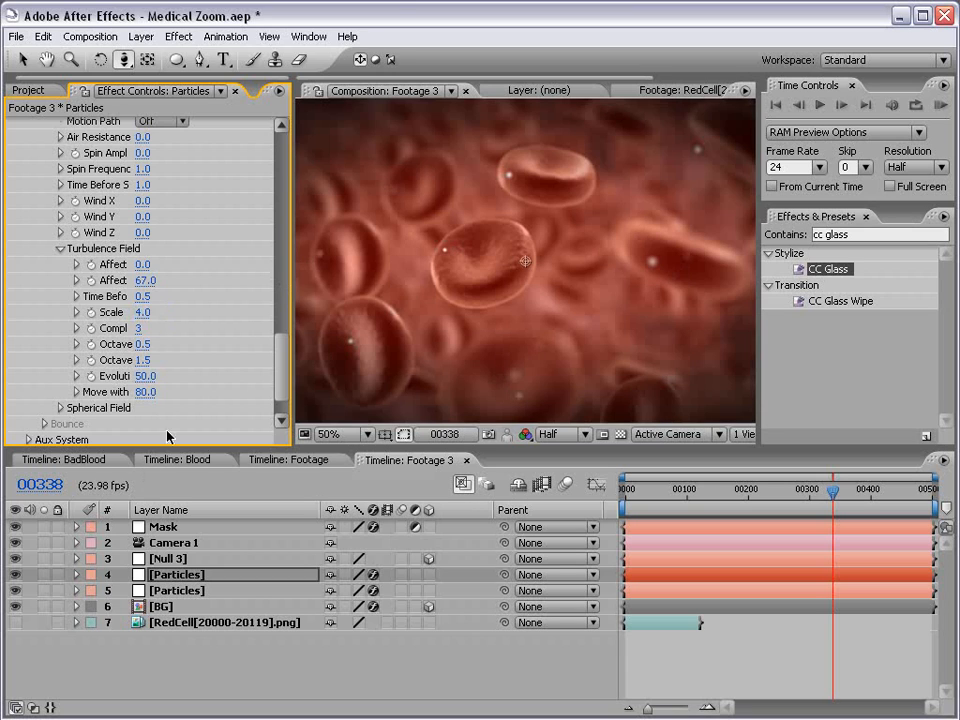
pyautogui.click(146, 377)
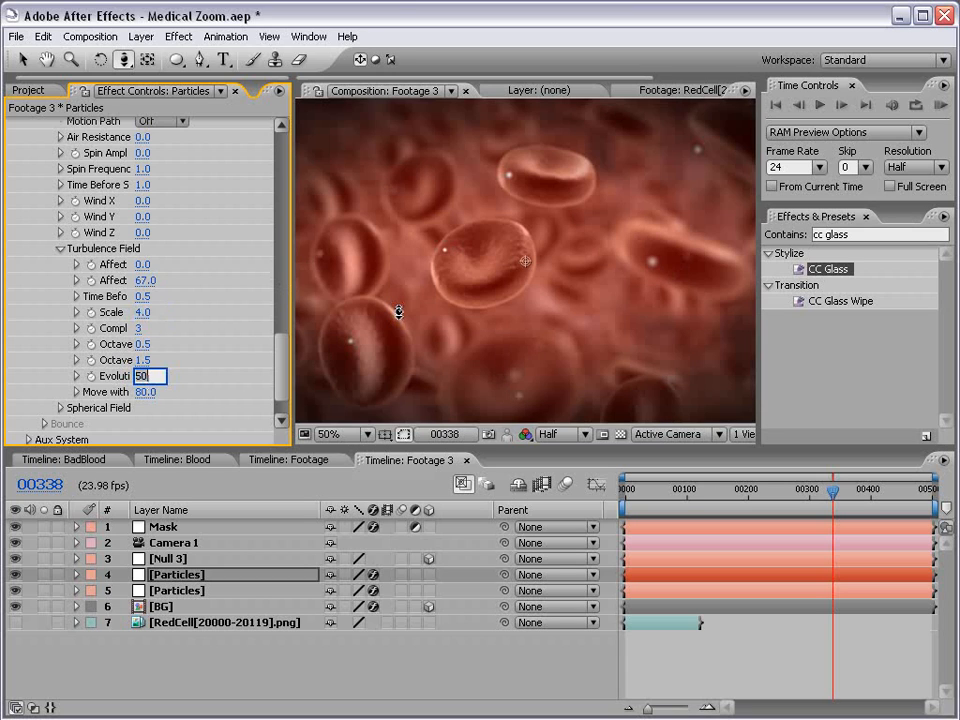
pyautogui.write('20')
pyautogui.press('Return')
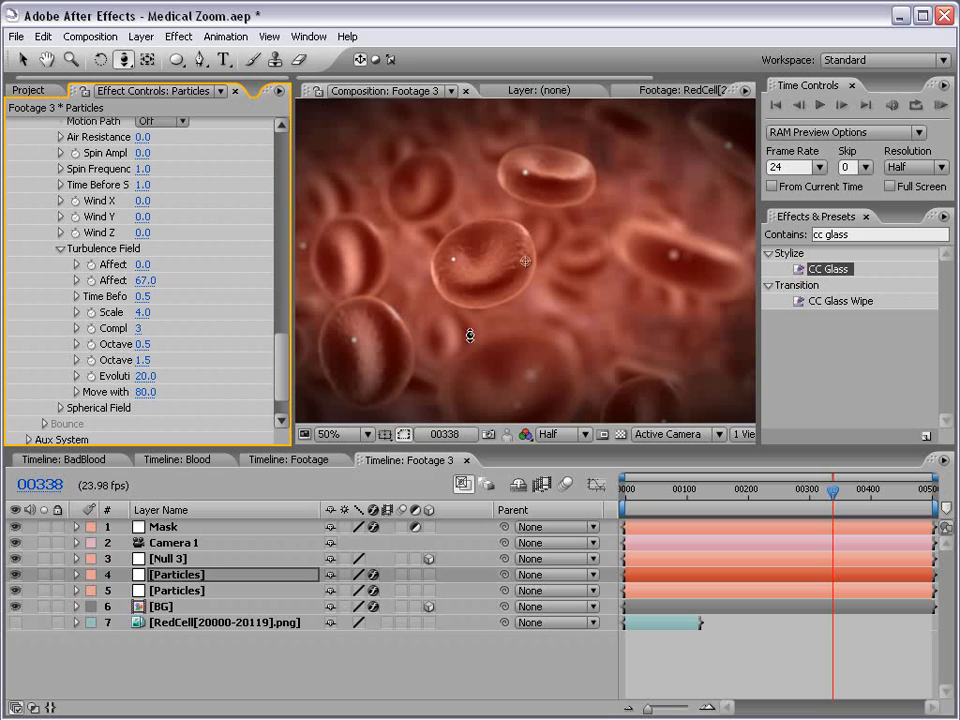
# Solo the upper Particles layer, start the work area at frame 338, and preview the turbulent motion of the spheres
pyautogui.click(43, 574)
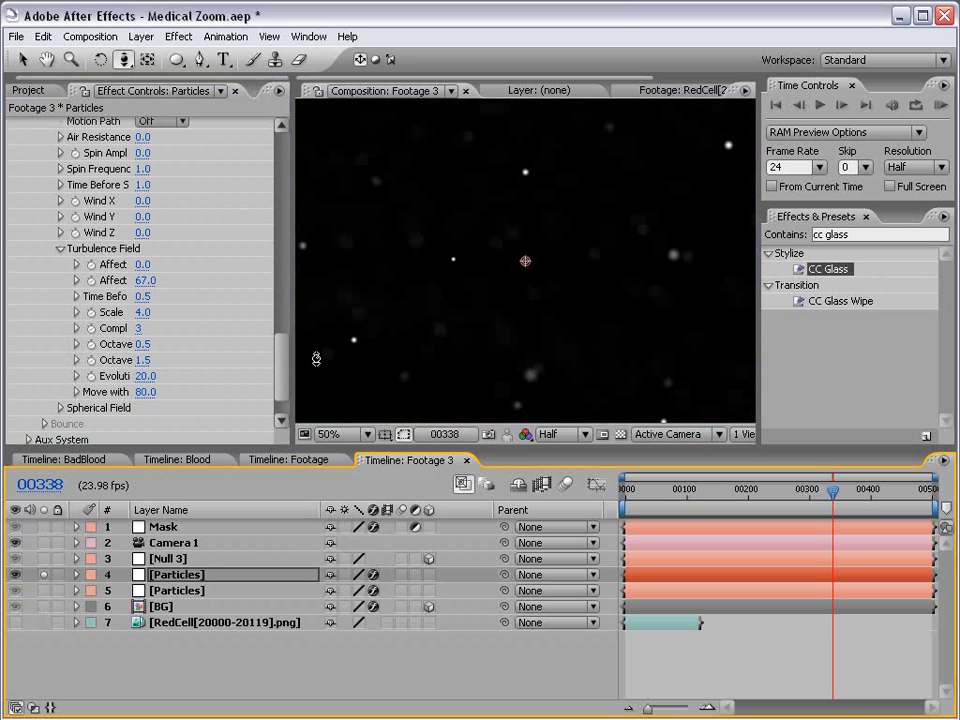
pyautogui.press(',')
pyautogui.press('KP_0')
pyautogui.press('b')
pyautogui.press('KP_0')
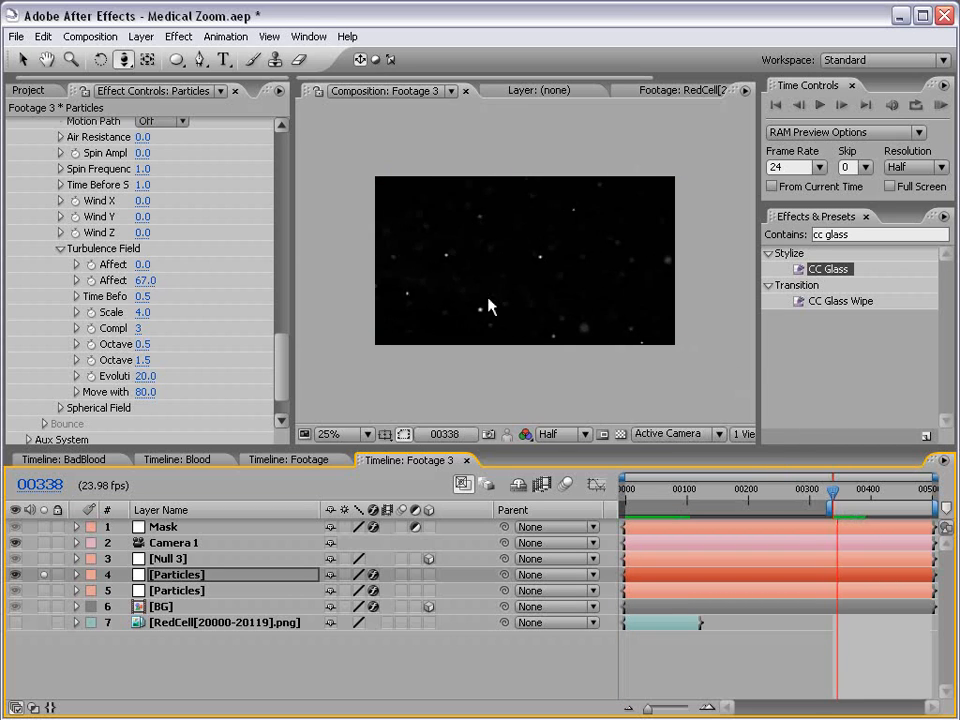
pyautogui.press('.')
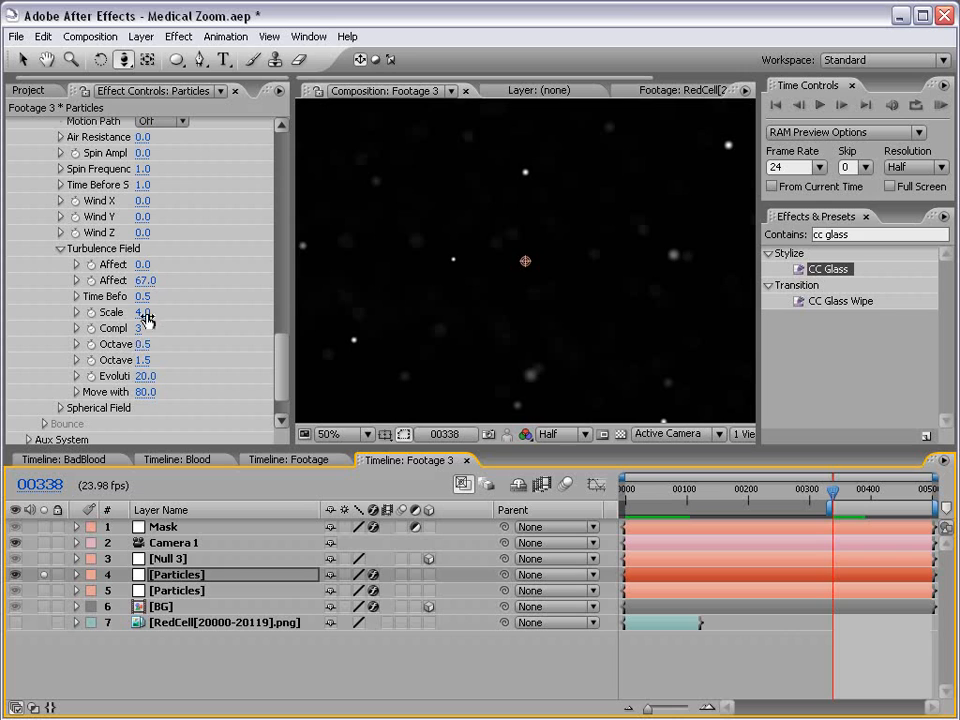
# Reduce the Turbulence Field's Scale to 2 and preview the resulting particle motion
pyautogui.click(145, 307)
pyautogui.write('2')
pyautogui.press('Return')
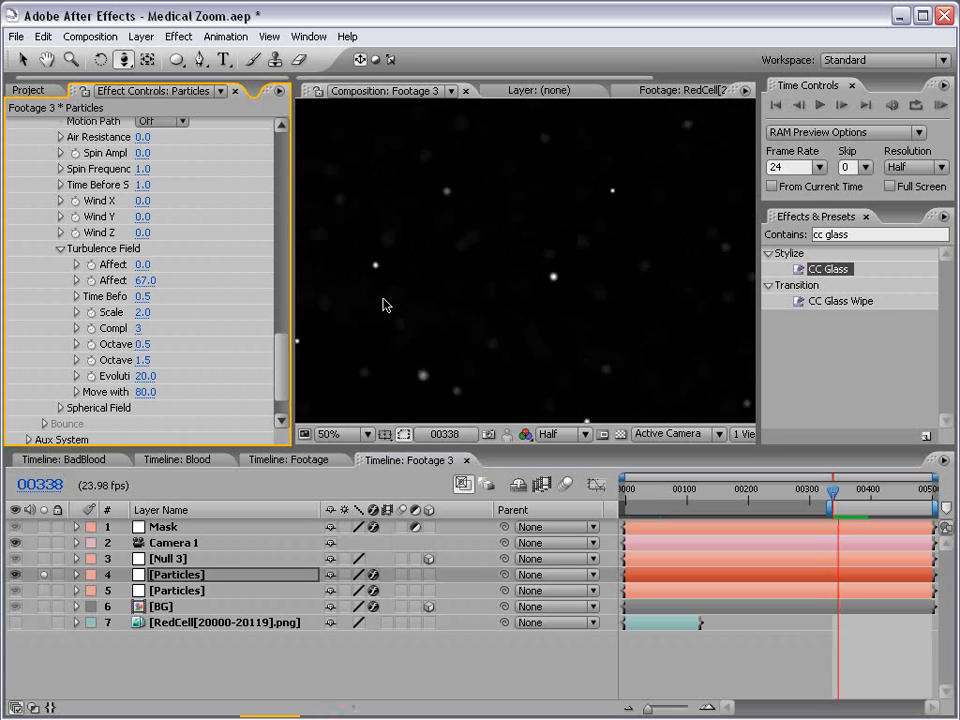
pyautogui.press(',')
# Set the sphere particles' Size to 1 on the upper Particles layer
pyautogui.moveTo(282, 381); pyautogui.dragTo(227, 279)
pyautogui.click(143, 260)
pyautogui.write('1')
pyautogui.press('Return')
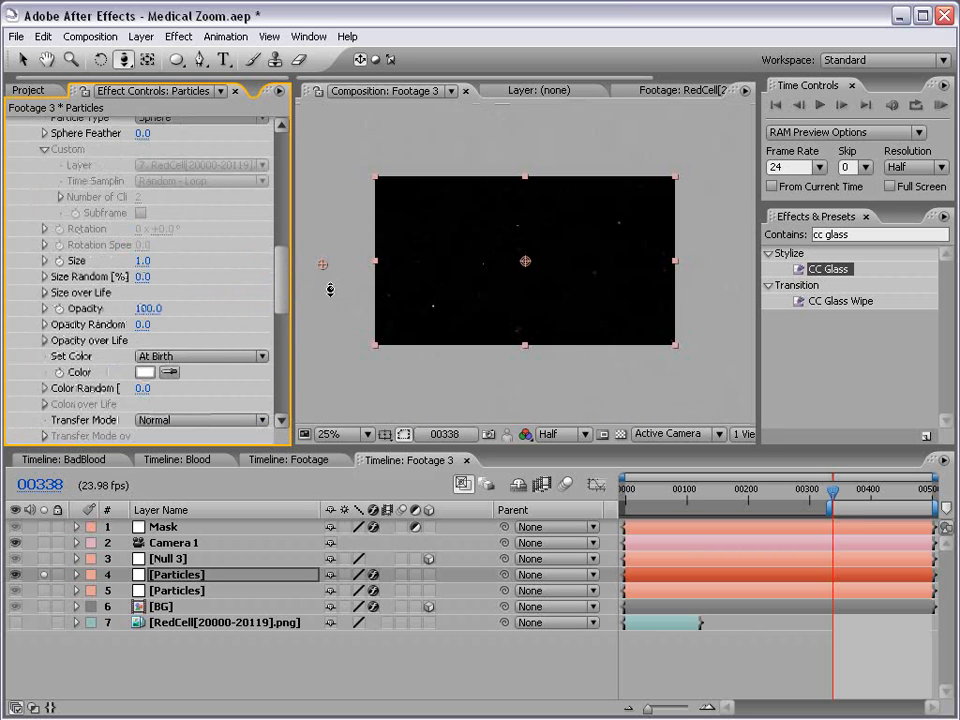
pyautogui.press('.')
# Raise the upper Particles layer's emission rate to 534 particles per second
pyautogui.scroll(10, 146, 309)
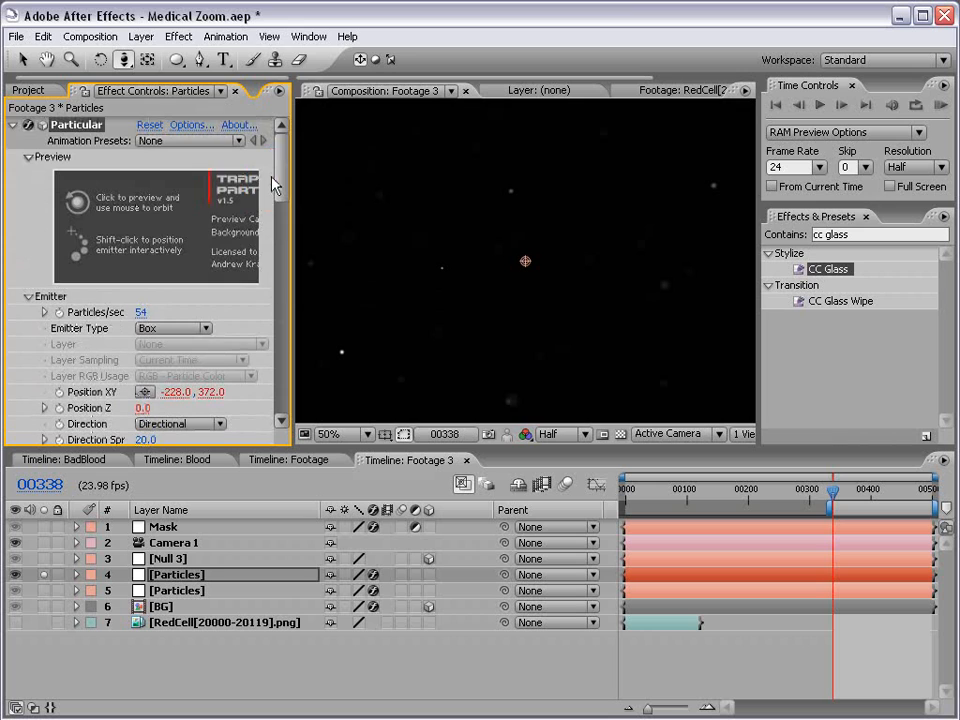
pyautogui.moveTo(144, 312); pyautogui.dragTo(182, 310)
pyautogui.moveTo(320, 309); pyautogui.dragTo(589, 306)
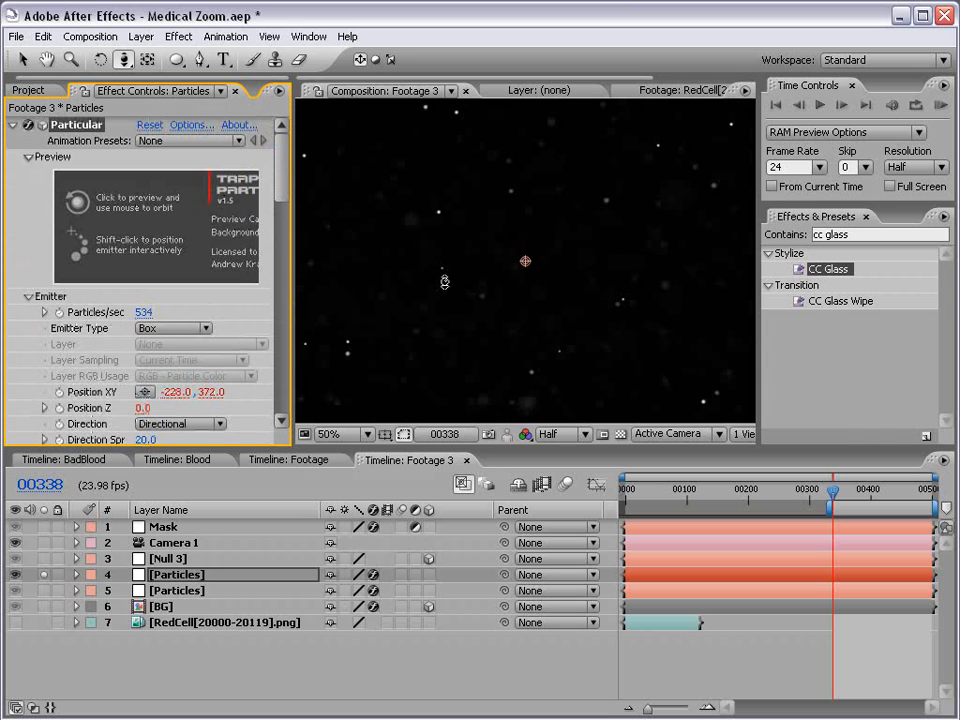
pyautogui.press(',')
pyautogui.press('.')
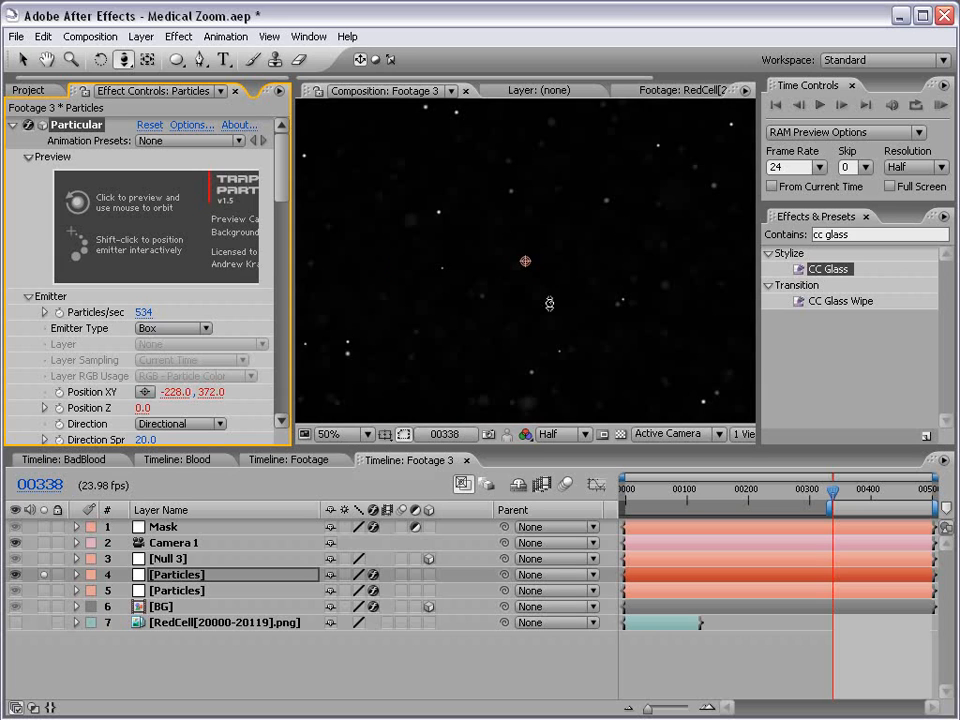
# Turn off solo for the upper Particles layer and check the full composite at frame 338 in an enlarged view
pyautogui.click(47, 577)
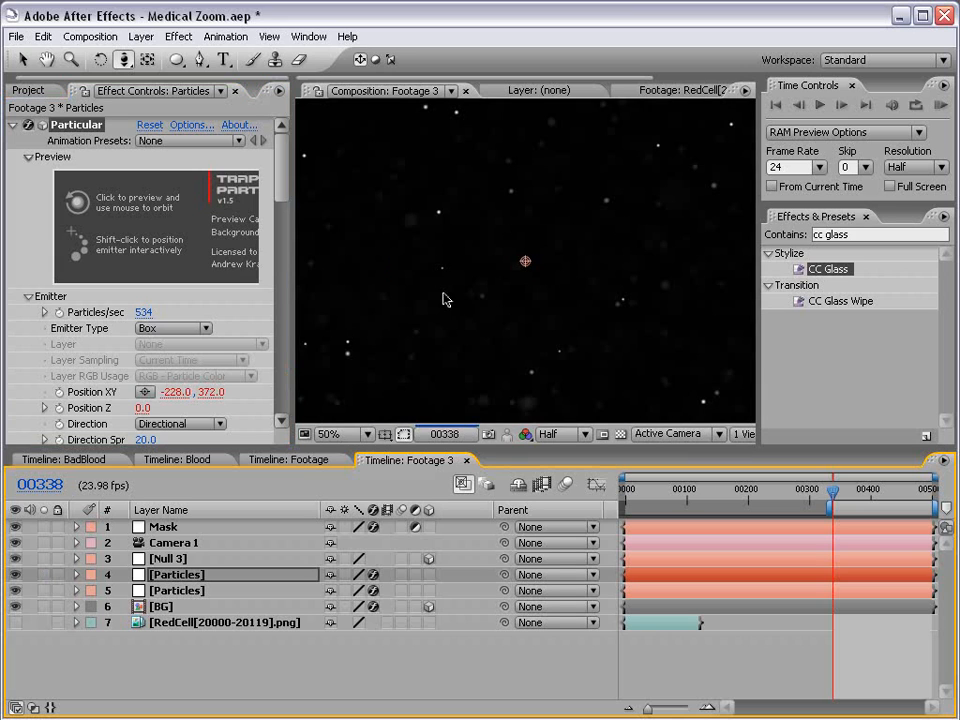
pyautogui.press('`')
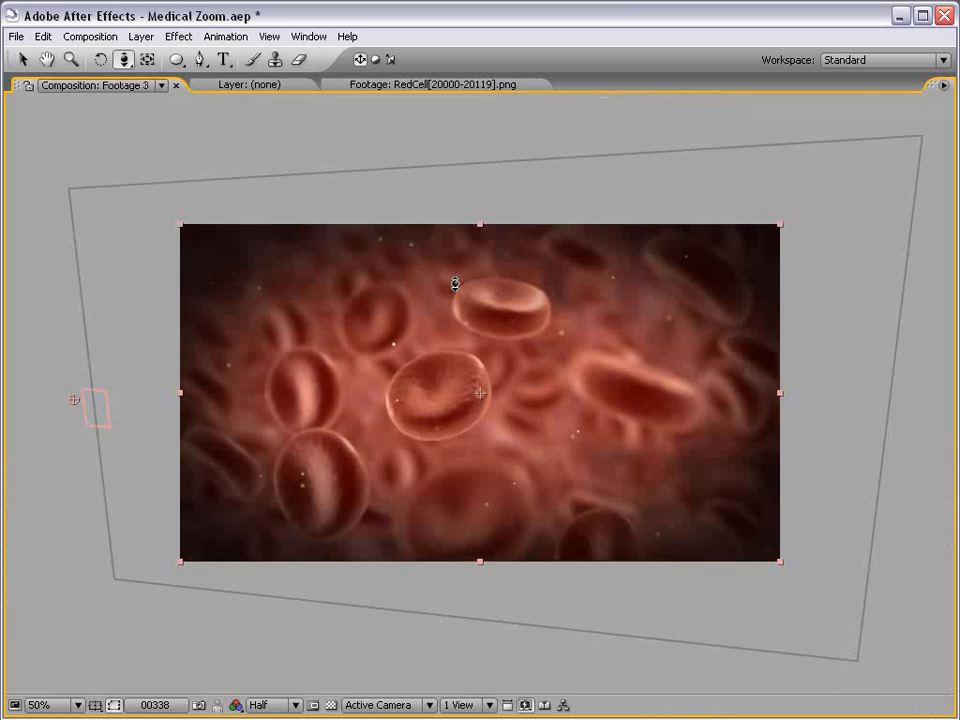
pyautogui.press('`')
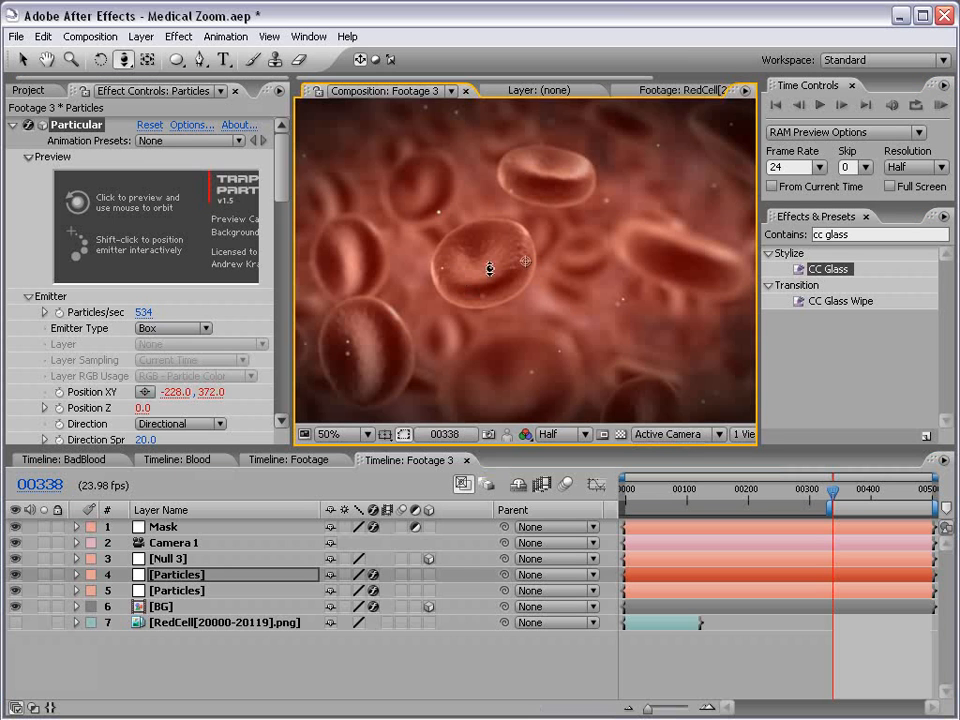
pyautogui.press(',')
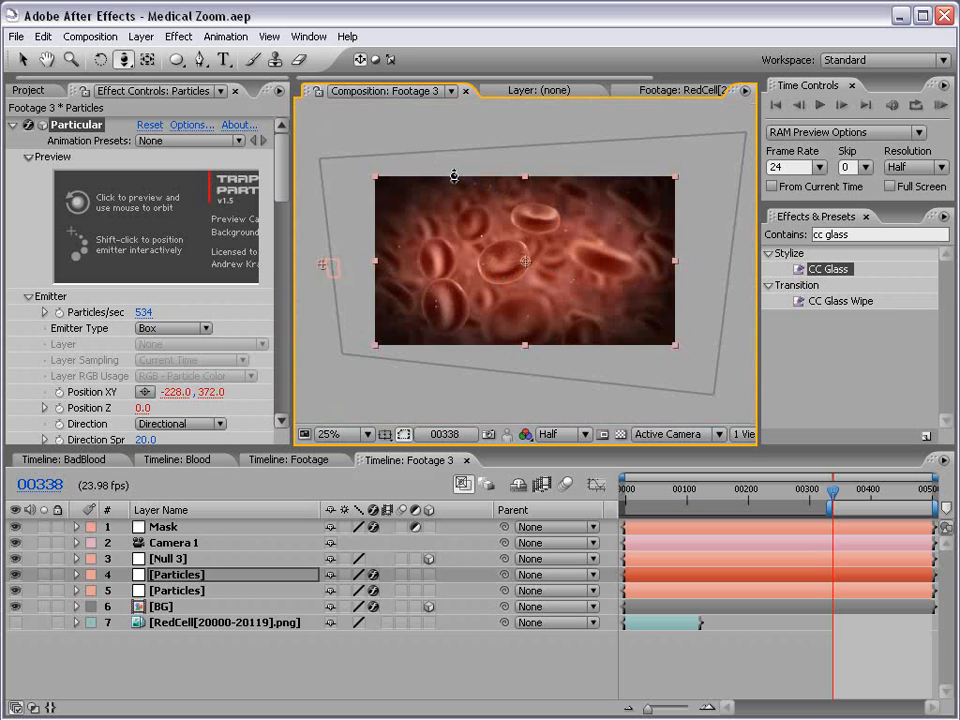
# Add an adjustment layer above everything and apply Curves to it, lowering the shadows and lifting the highlights for more contrast
pyautogui.click(141, 37)
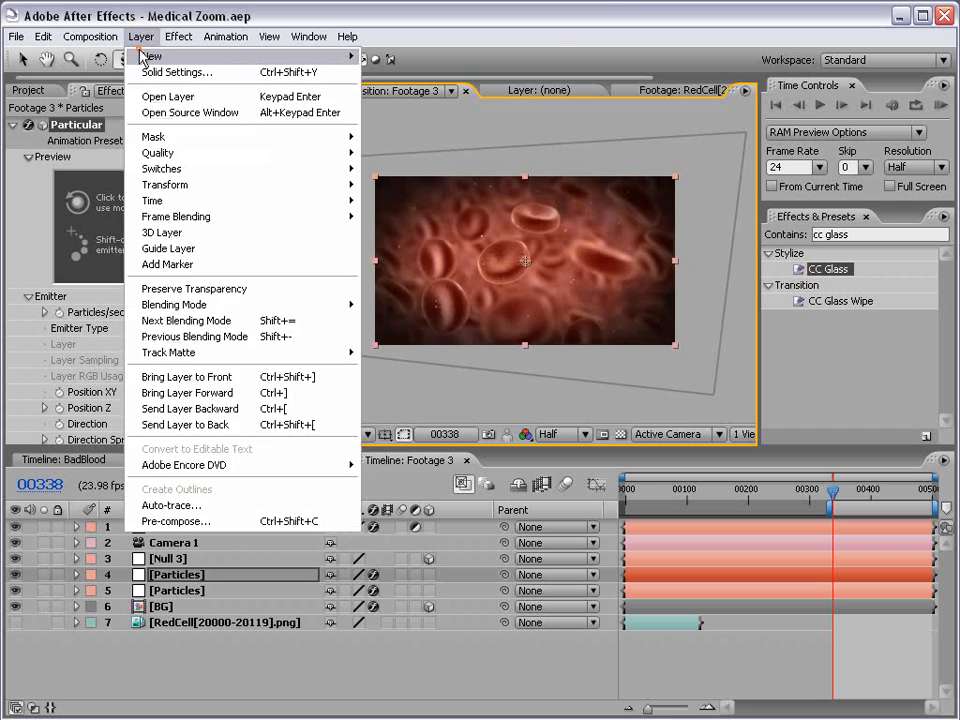
pyautogui.moveTo(160, 50)
pyautogui.click(401, 133)
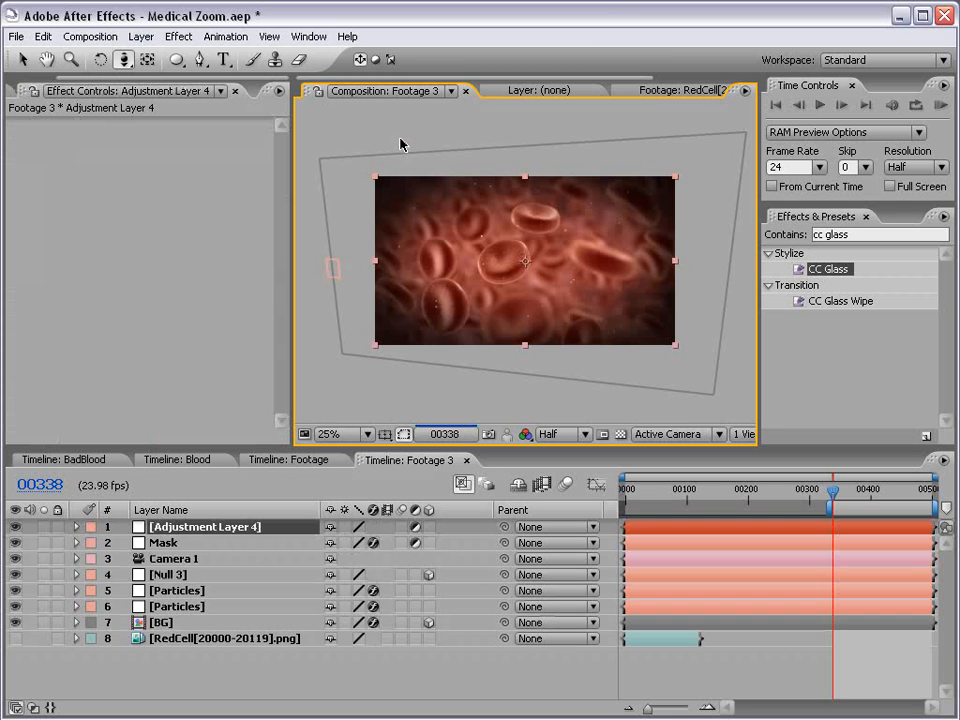
pyautogui.click(179, 36)
pyautogui.moveTo(320, 233)
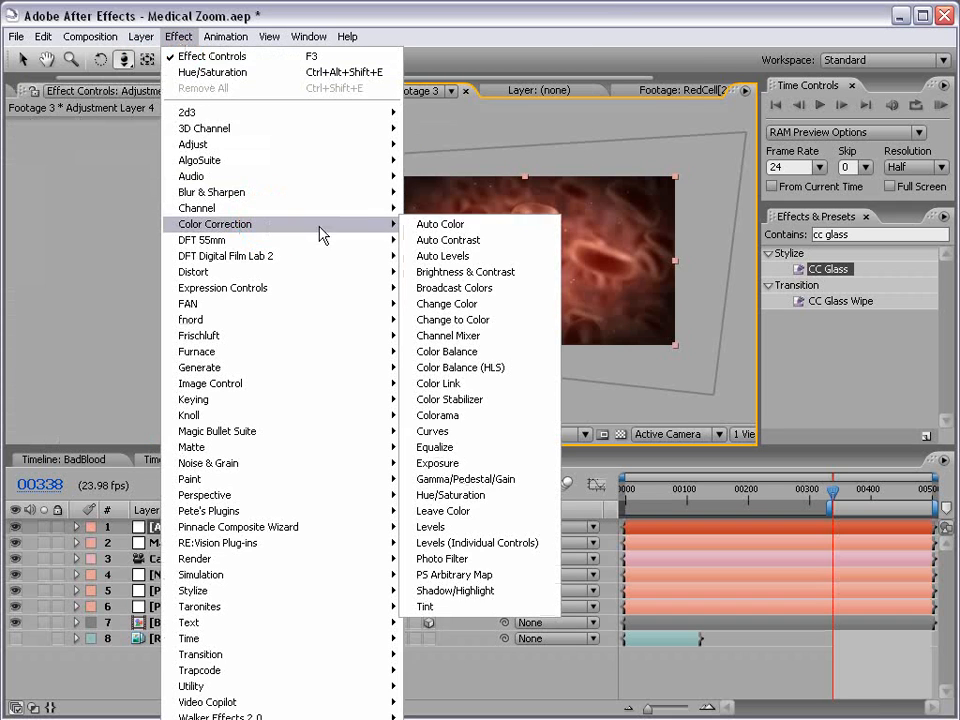
pyautogui.click(450, 431)
pyautogui.moveTo(90, 310); pyautogui.dragTo(85, 325)
pyautogui.moveTo(136, 273); pyautogui.dragTo(137, 262)
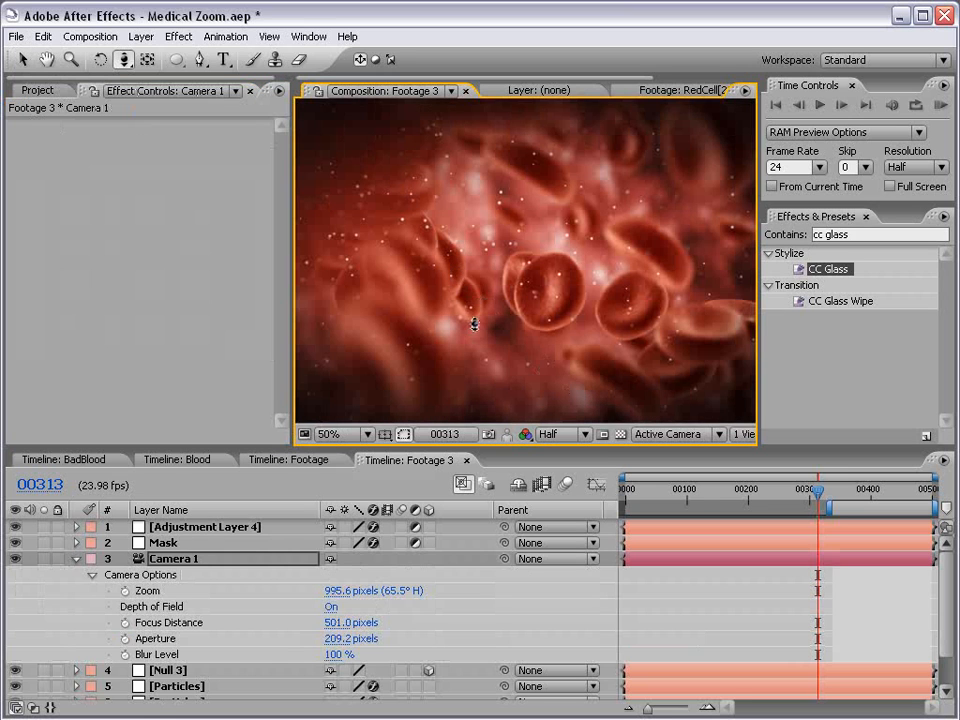
# Reposition Camera 1 at frame 313 to frame a foreground cluster of cells and check the composition in an enlarged view
pyautogui.moveTo(487, 321); pyautogui.dragTo(722, 416)
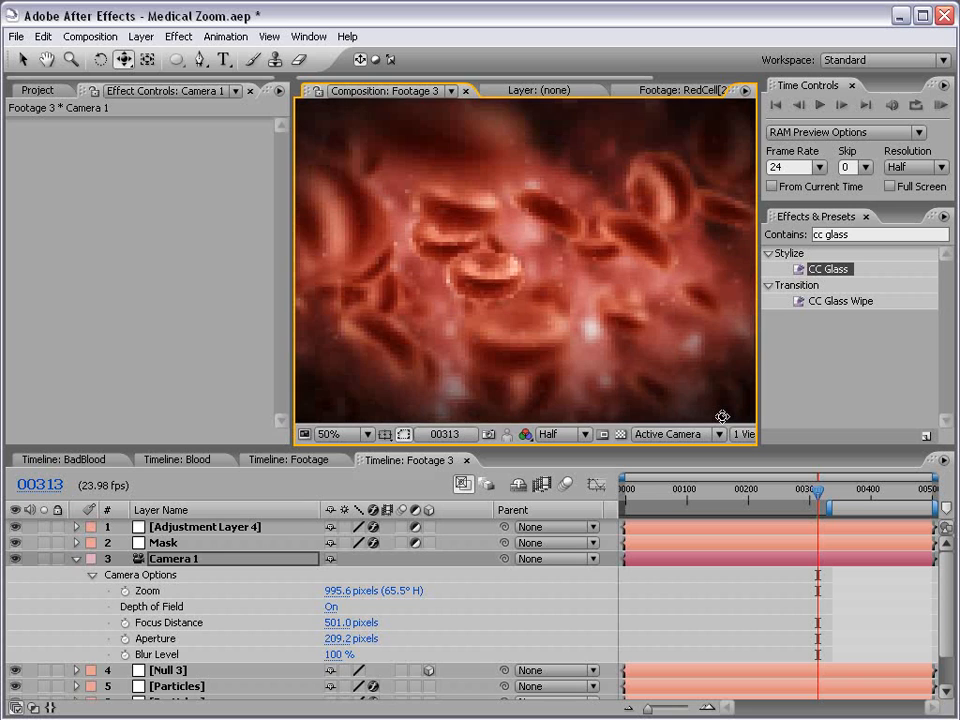
pyautogui.scroll(1, 577, 284)
pyautogui.scroll(-1, 577, 285)
pyautogui.press('`')
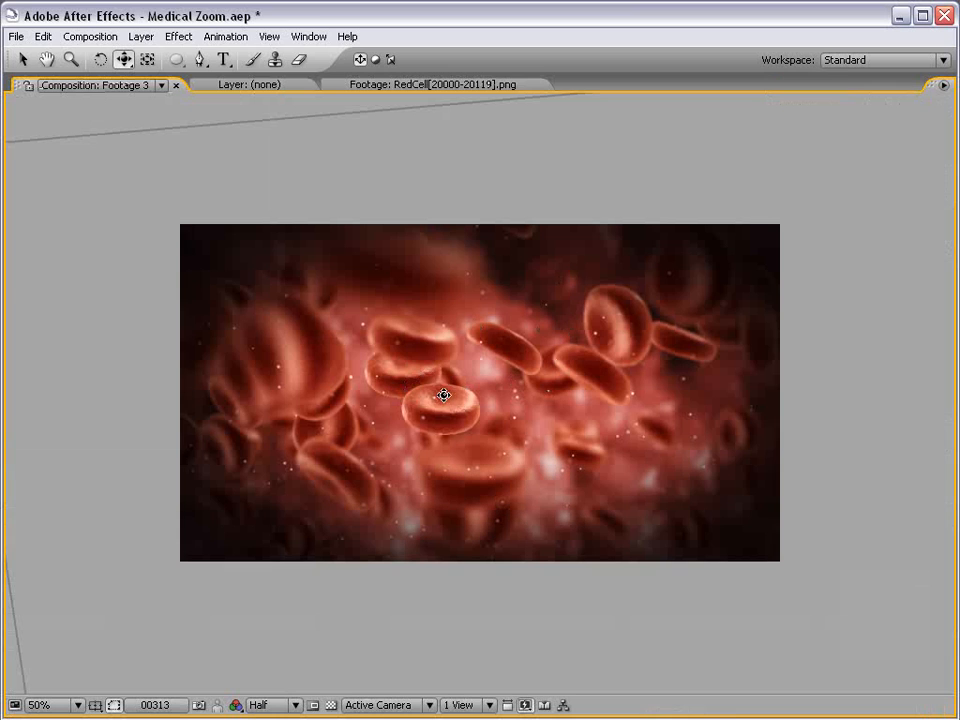
pyautogui.press('`')
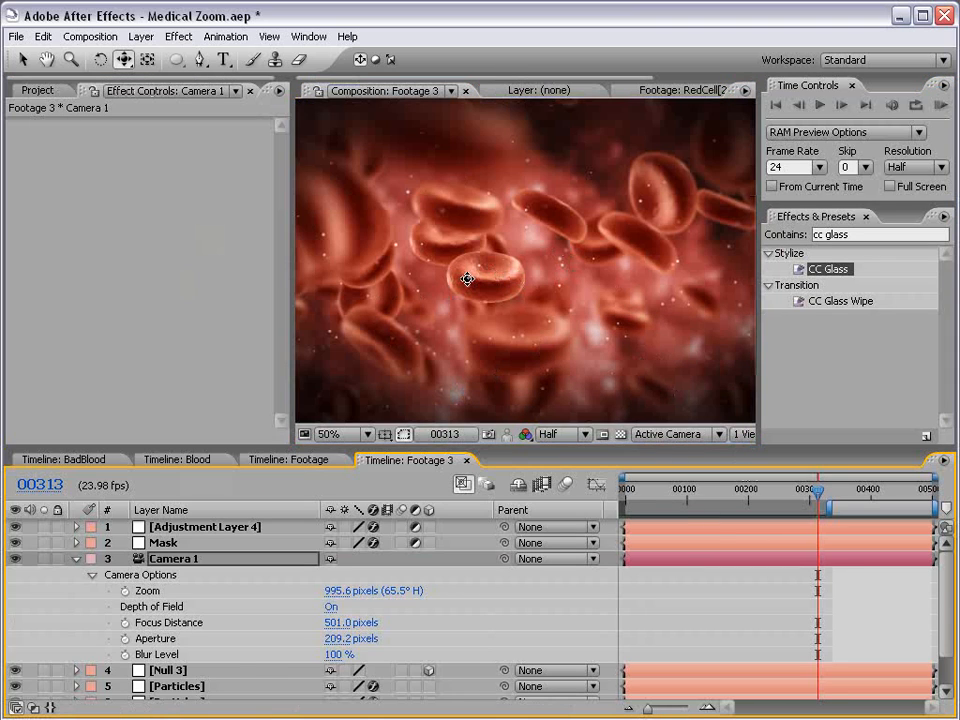
# Start animating Camera 1's Point of Interest and Position with keyframes at frame 313
pyautogui.press('p')
pyautogui.hotkey('shift', 'a')
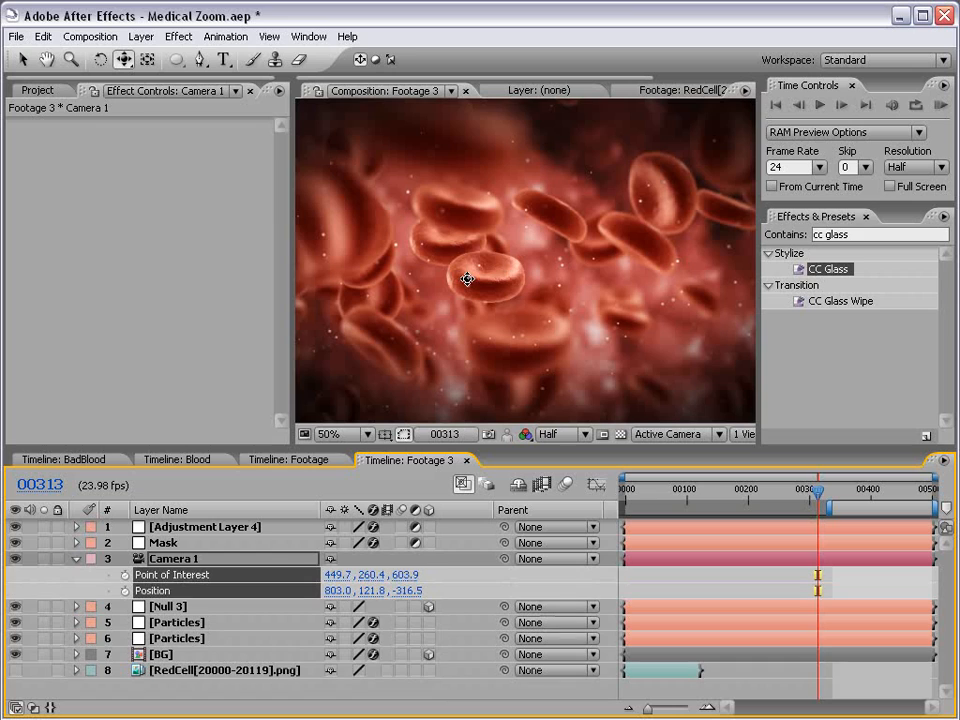
pyautogui.click(125, 576)
pyautogui.click(125, 591)
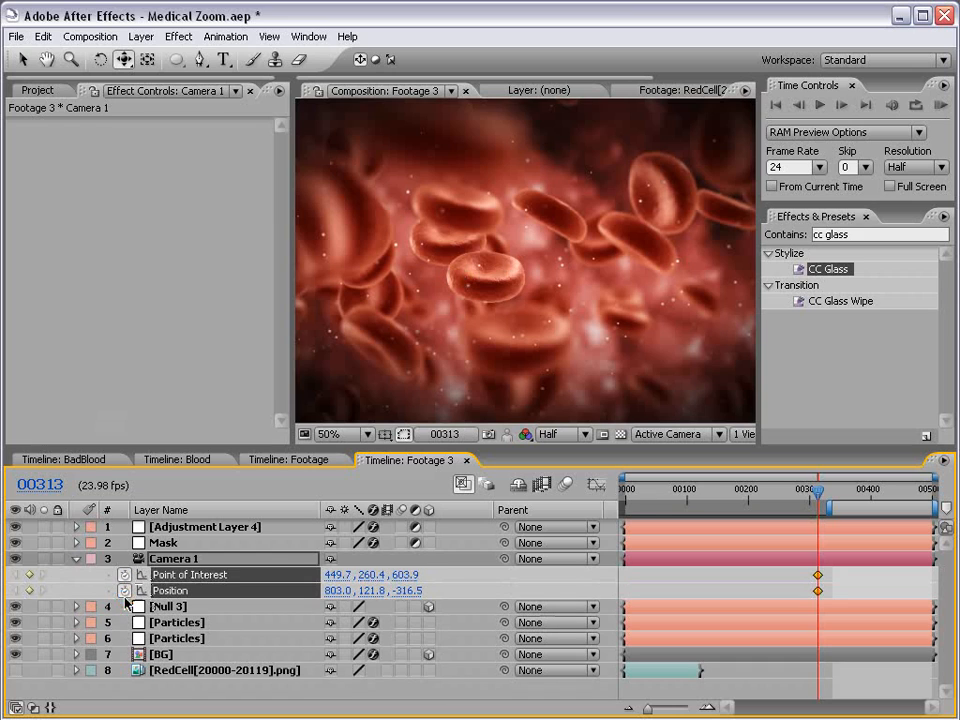
# At frame 263, pull Camera 1 back and reframe it on the distant cells to create earlier Point of Interest and Position keyframes
pyautogui.moveTo(817, 500); pyautogui.dragTo(787, 500)
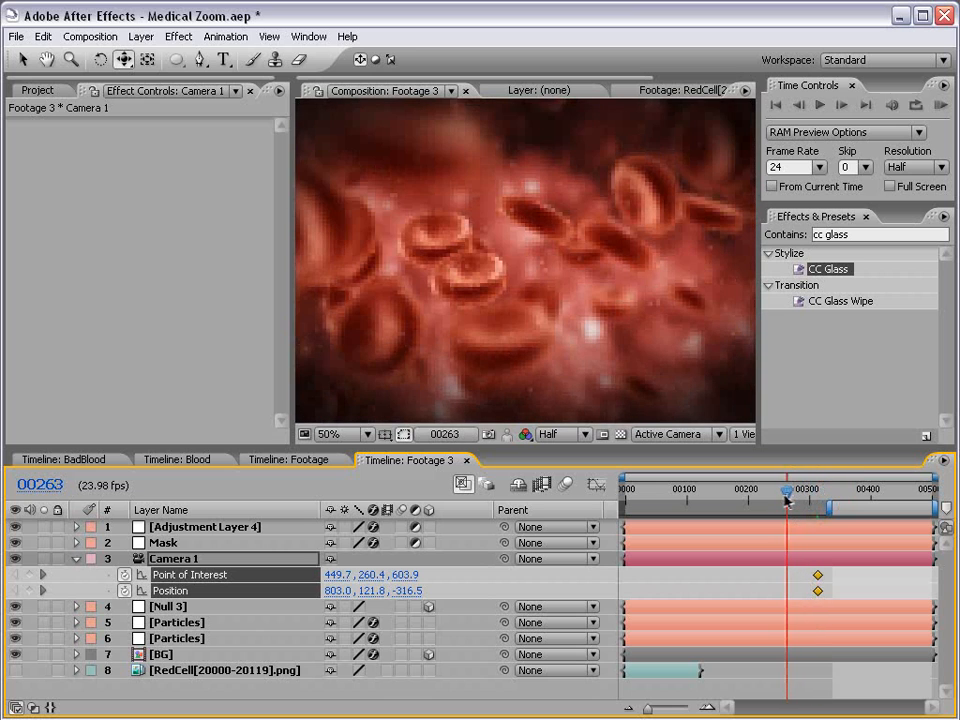
pyautogui.moveTo(123, 59); pyautogui.dragTo(165, 102)
pyautogui.moveTo(484, 228); pyautogui.dragTo(525, 386)
pyautogui.press('c')
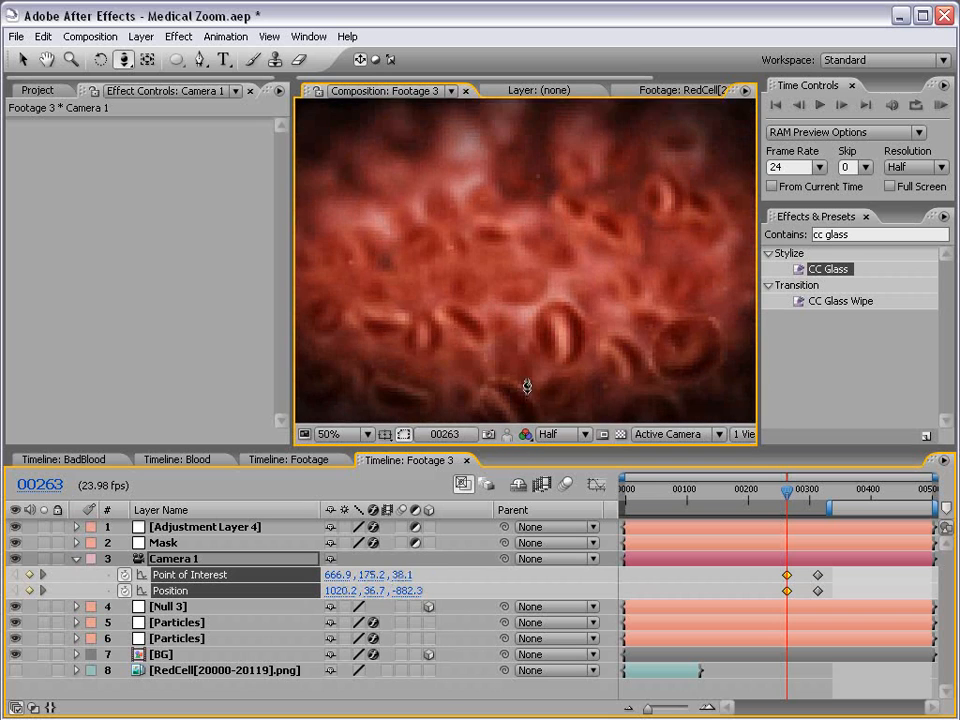
pyautogui.moveTo(506, 263); pyautogui.dragTo(508, 229)
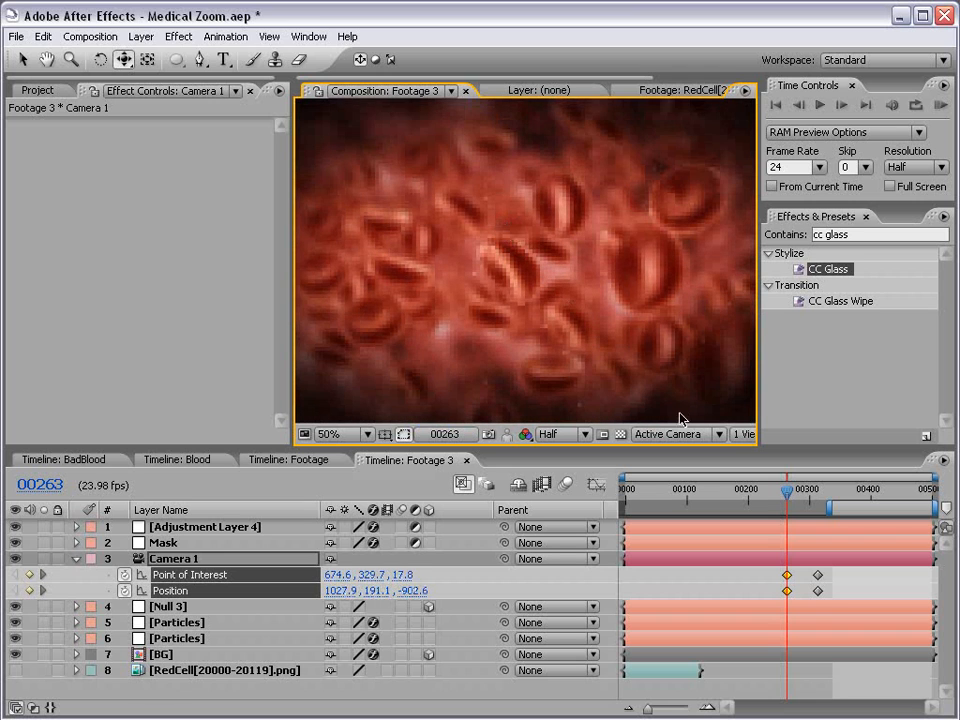
pyautogui.press('v')
pyautogui.moveTo(787, 491)
pyautogui.mouseDown()
pyautogui.moveTo(825, 496)
pyautogui.moveTo(786, 496)
pyautogui.mouseUp()
pyautogui.press('c')
pyautogui.moveTo(416, 266); pyautogui.dragTo(505, 288)
# At frame 313, push Camera 1 deeper into the cells to update its Point of Interest and Position keyframes
pyautogui.moveTo(805, 488)
pyautogui.mouseDown()
pyautogui.moveTo(814, 490)
pyautogui.moveTo(790, 493)
pyautogui.moveTo(818, 494)
pyautogui.mouseUp()
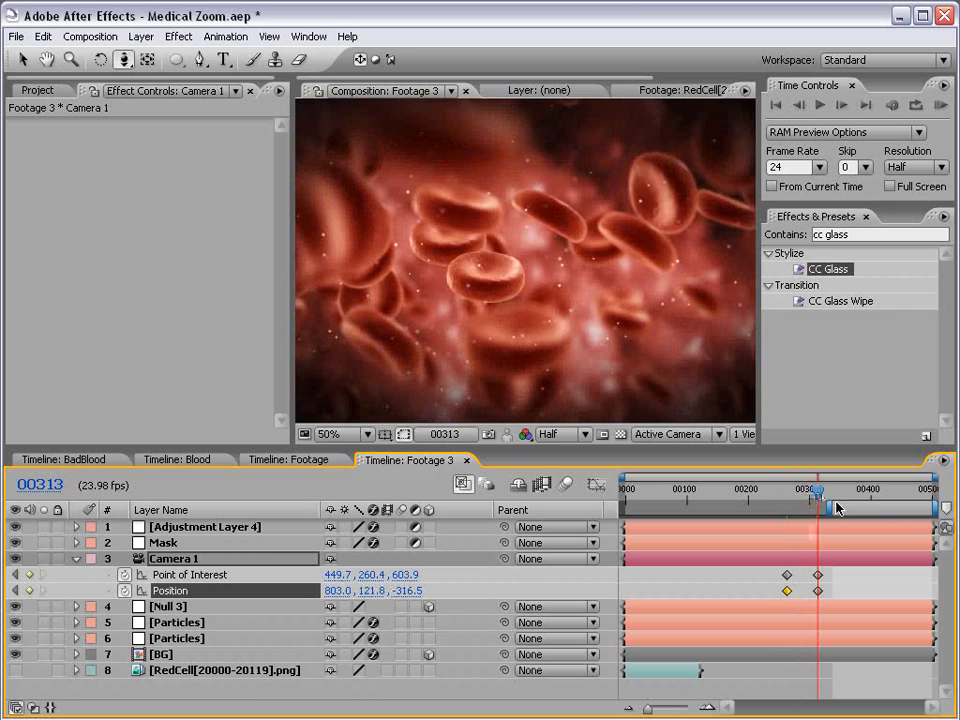
pyautogui.moveTo(522, 301); pyautogui.dragTo(551, 264)
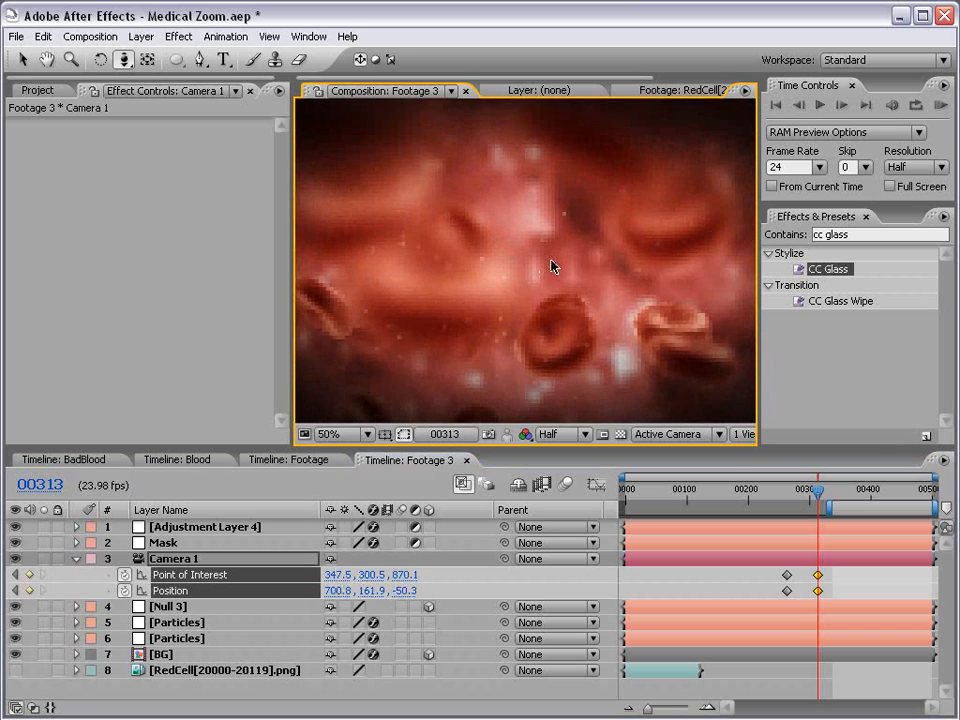
pyautogui.moveTo(589, 338)
pyautogui.mouseDown()
pyautogui.moveTo(602, 334)
pyautogui.moveTo(574, 336)
pyautogui.mouseUp()
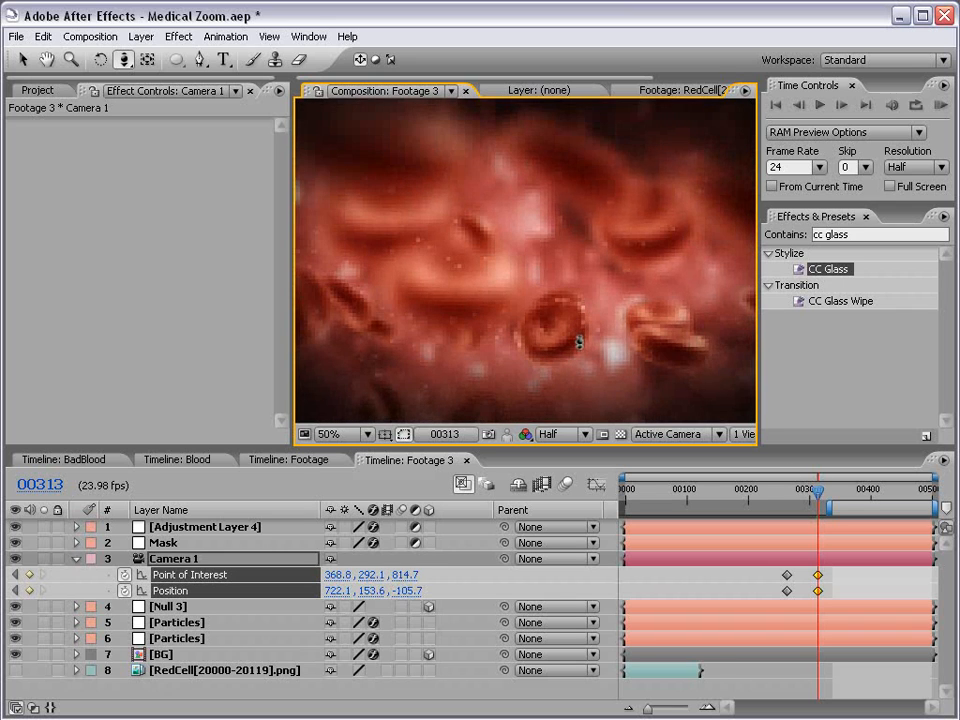
pyautogui.press('v')
# At frame 381, set Camera 1's Aperture to 139.2 pixels
pyautogui.moveTo(824, 500); pyautogui.dragTo(865, 490)
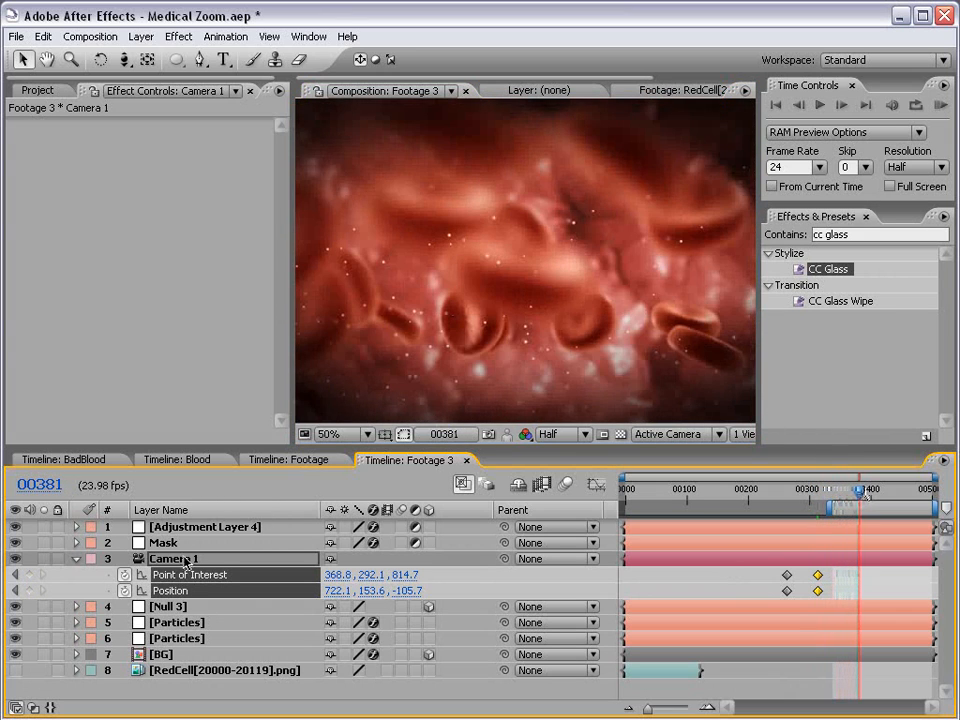
pyautogui.press('a')
pyautogui.press('a')
pyautogui.moveTo(341, 645); pyautogui.dragTo(286, 638)
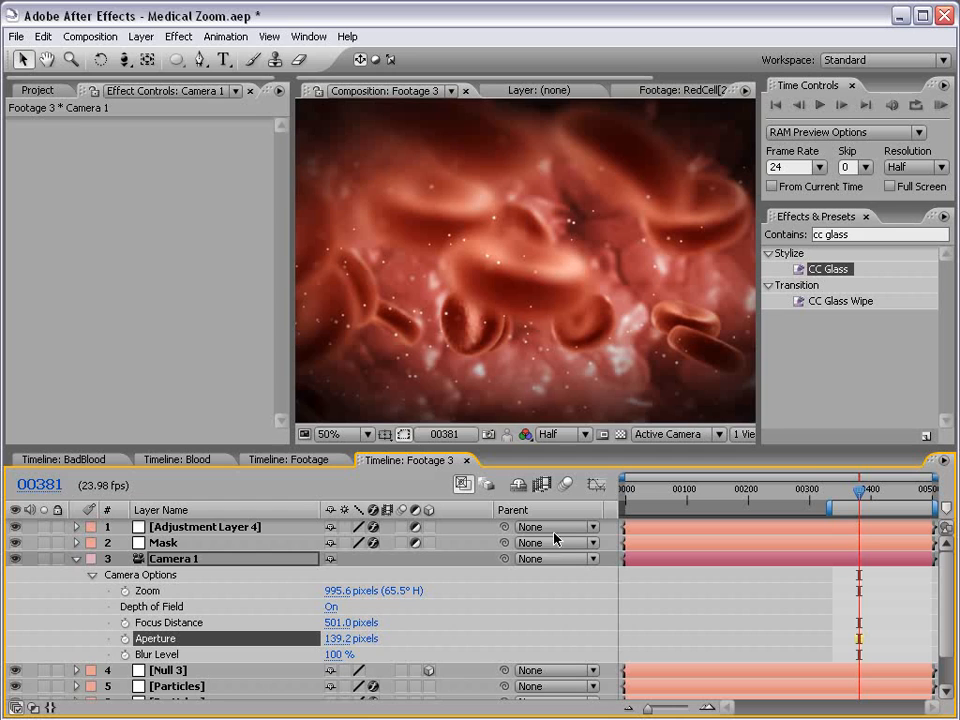
# Set Particular's Particles/sec to 443 on the Particles layer 5
pyautogui.click(176, 687)
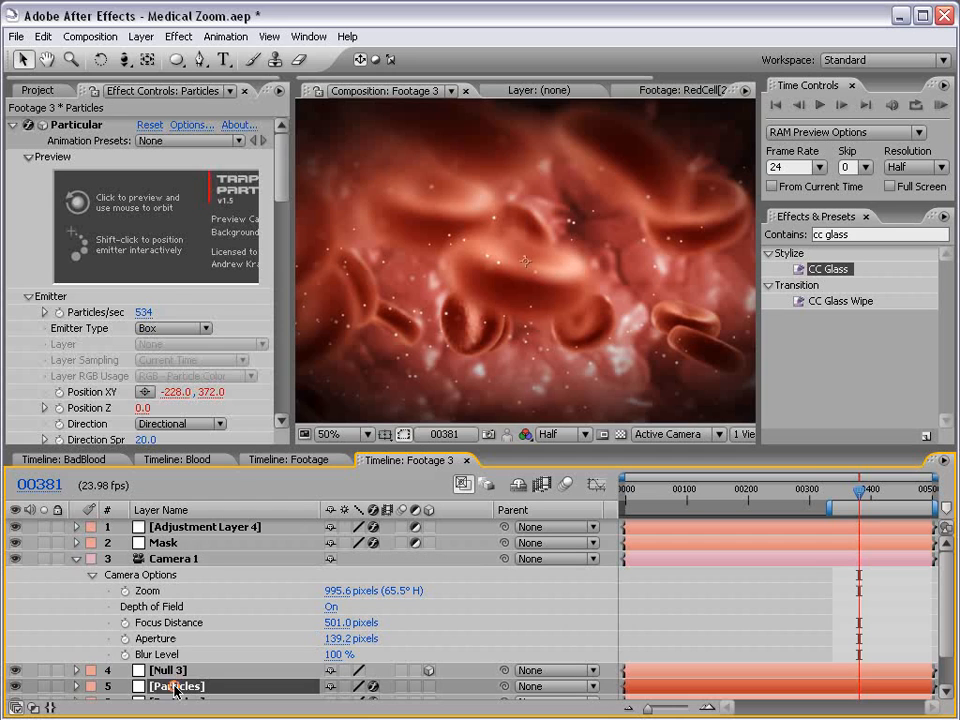
pyautogui.moveTo(143, 312); pyautogui.dragTo(170, 306)
pyautogui.moveTo(89, 318); pyautogui.dragTo(71, 320)
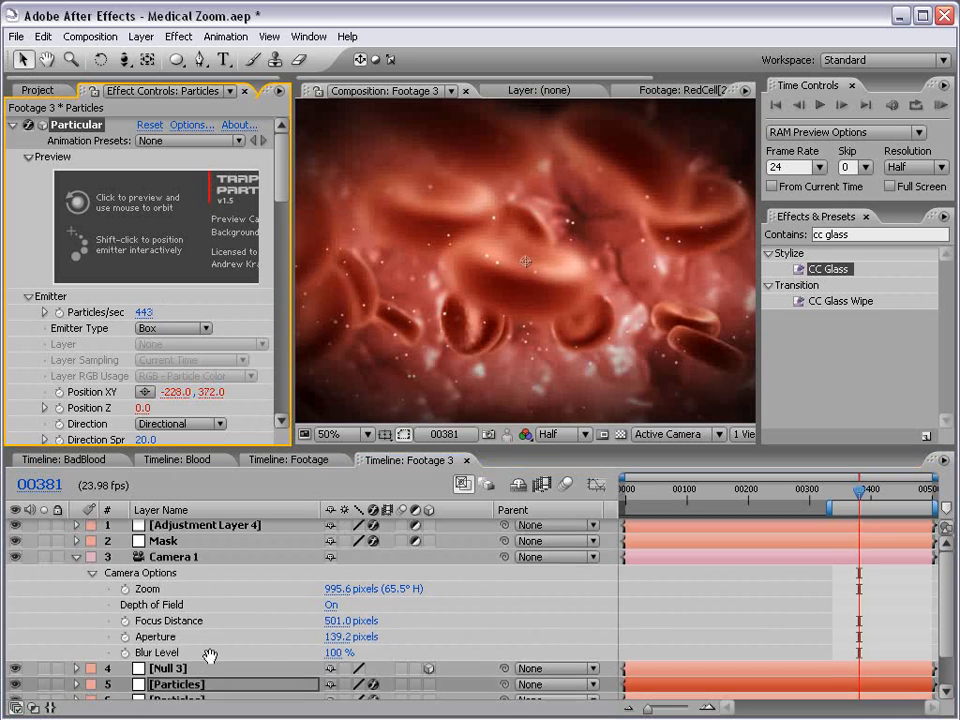
# On the Particles layer 6, raise Particles/sec and set Emitter Size X to 742, Y to 603 and Z to 393
pyautogui.moveTo(210, 656); pyautogui.dragTo(203, 608)
pyautogui.click(182, 658)
pyautogui.moveTo(143, 314); pyautogui.dragTo(180, 304)
pyautogui.moveTo(284, 172); pyautogui.dragTo(273, 246)
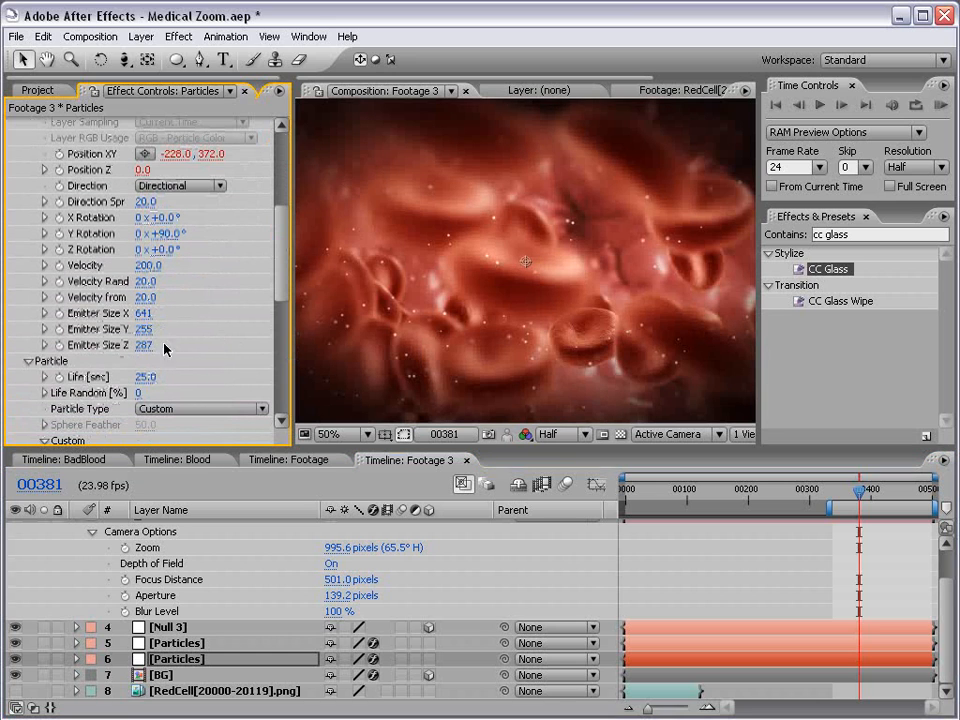
pyautogui.moveTo(145, 328); pyautogui.dragTo(369, 298)
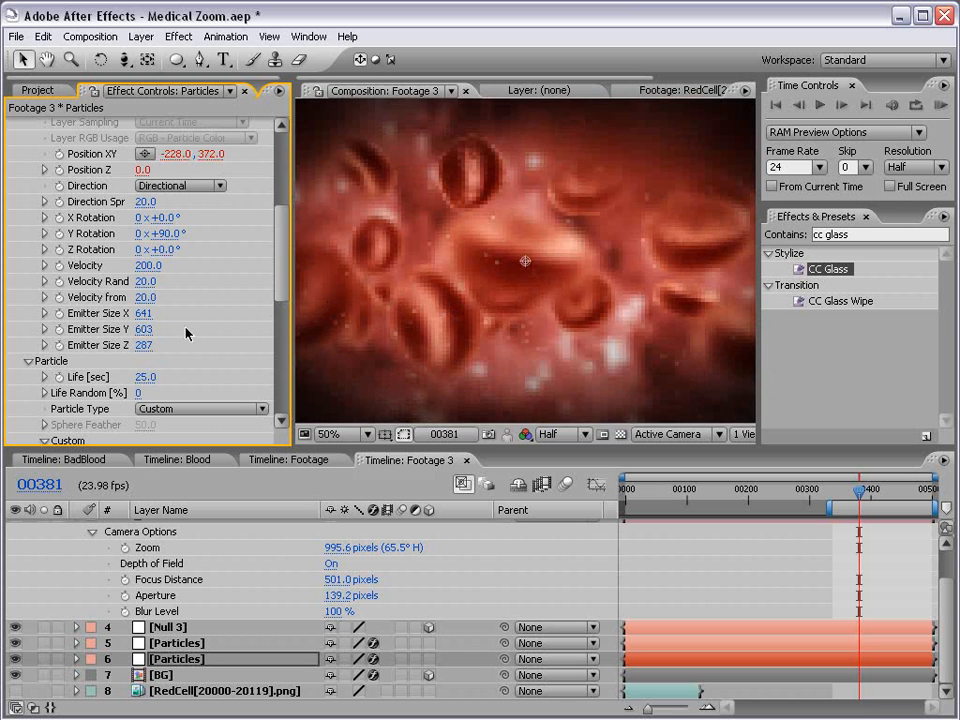
pyautogui.moveTo(145, 352); pyautogui.dragTo(176, 314)
pyautogui.moveTo(180, 302); pyautogui.dragTo(268, 295)
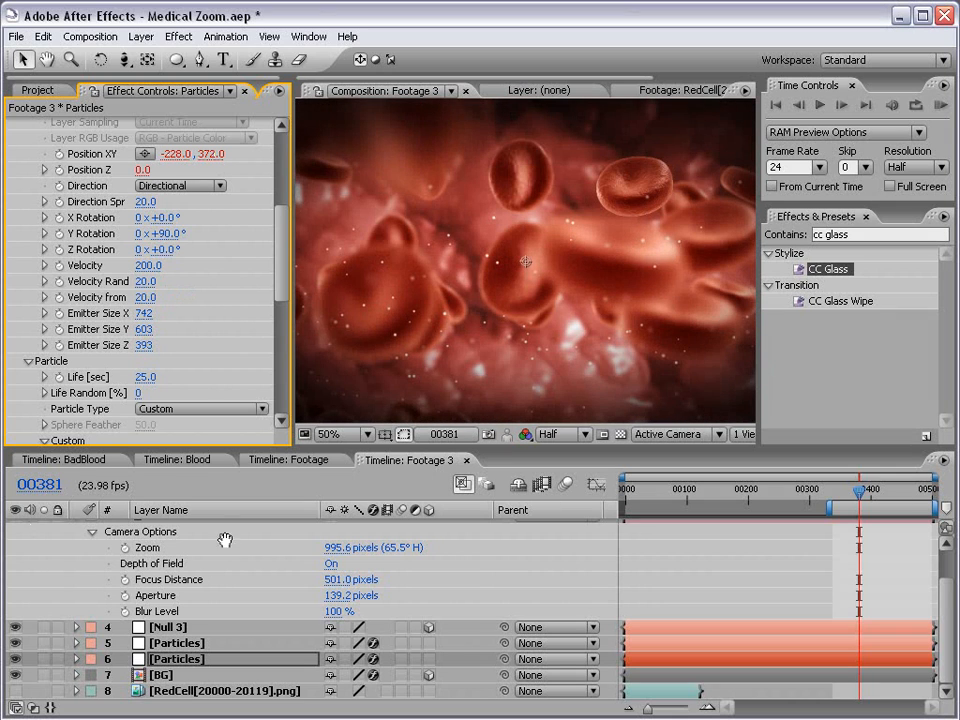
# At frame 263, pull Camera 1 slightly back to Position 477.1, 329.7, -998.7, updating its starting keyframes
pyautogui.scroll(1, 176, 570)
pyautogui.click(175, 559)
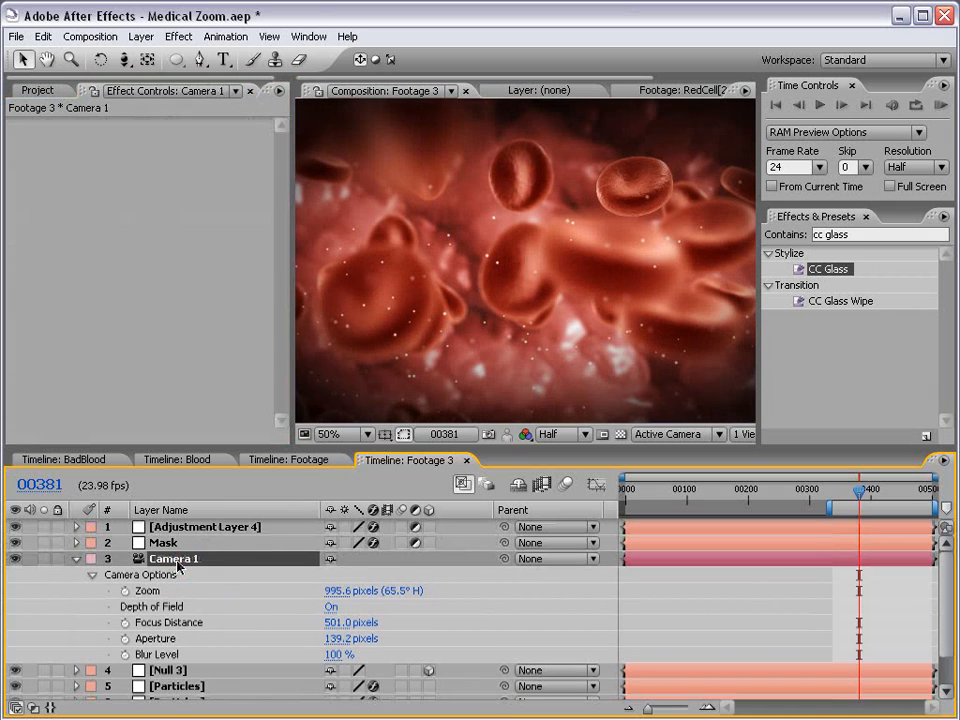
pyautogui.press('p')
pyautogui.moveTo(850, 500); pyautogui.dragTo(788, 500)
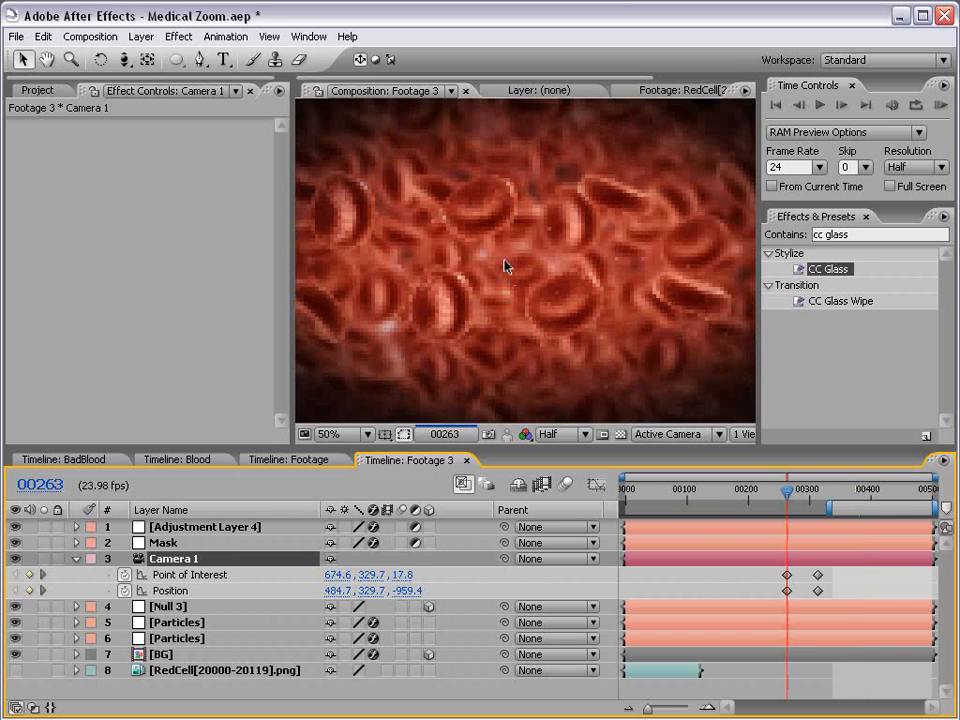
pyautogui.press('c')
pyautogui.moveTo(506, 262); pyautogui.dragTo(532, 281)
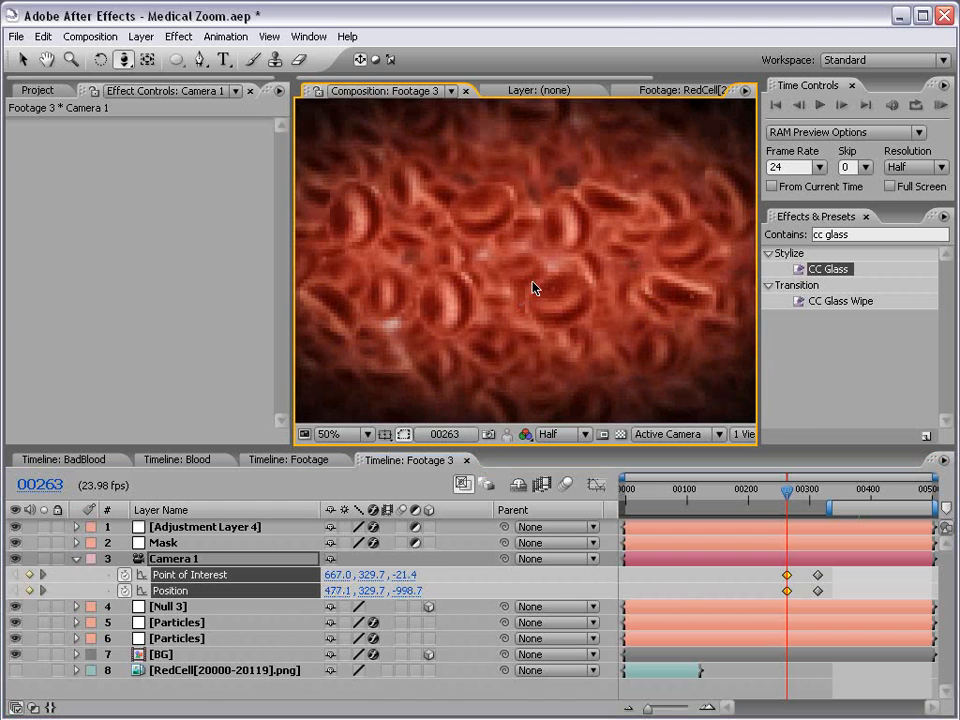
# Apply Easy Ease to Camera 1's Point of Interest and Position keyframes at frame 313
pyautogui.moveTo(790, 487); pyautogui.dragTo(817, 491)
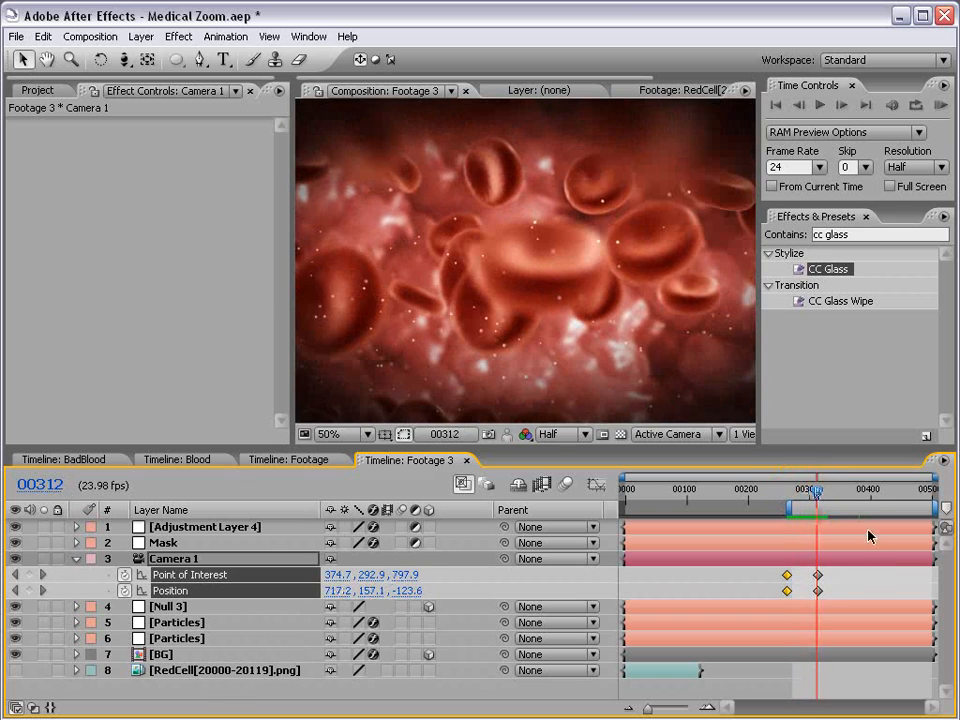
pyautogui.press('=')
pyautogui.press('=')
pyautogui.moveTo(848, 570); pyautogui.dragTo(809, 590)
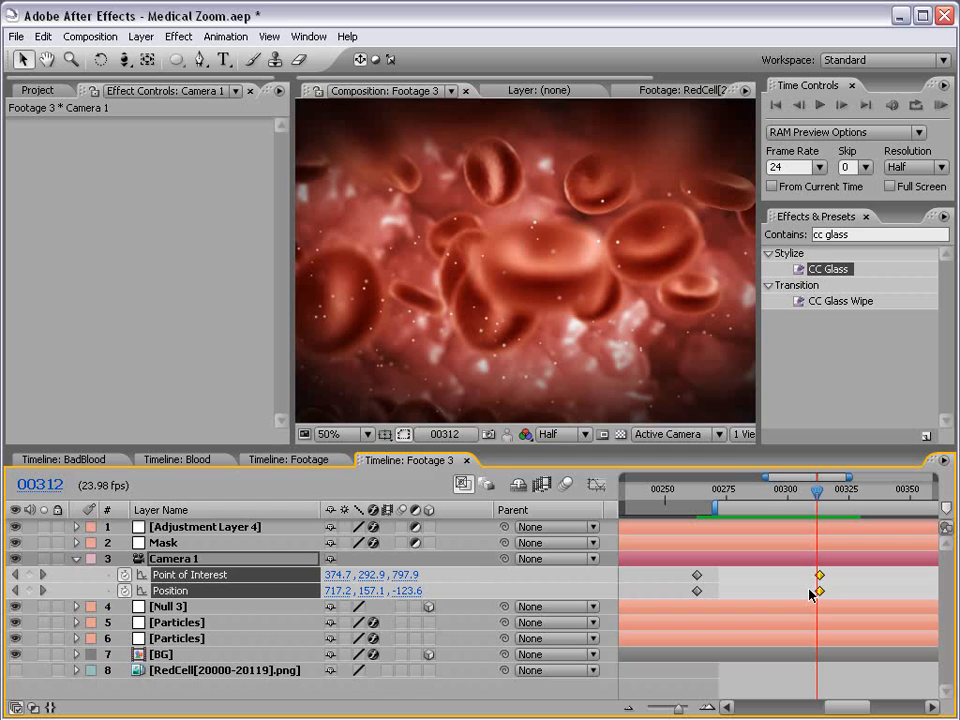
pyautogui.press('F9')
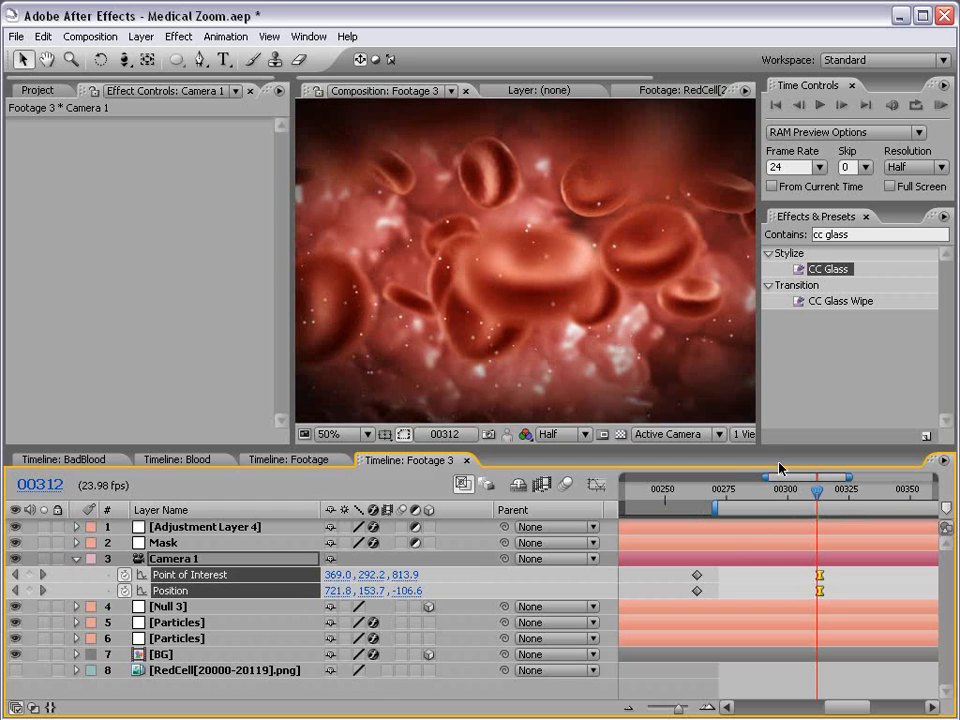
# At frame 313, set Camera 1's Focus Distance to 264.0 pixels to focus on the central foreground cell
pyautogui.moveTo(798, 490); pyautogui.dragTo(817, 491)
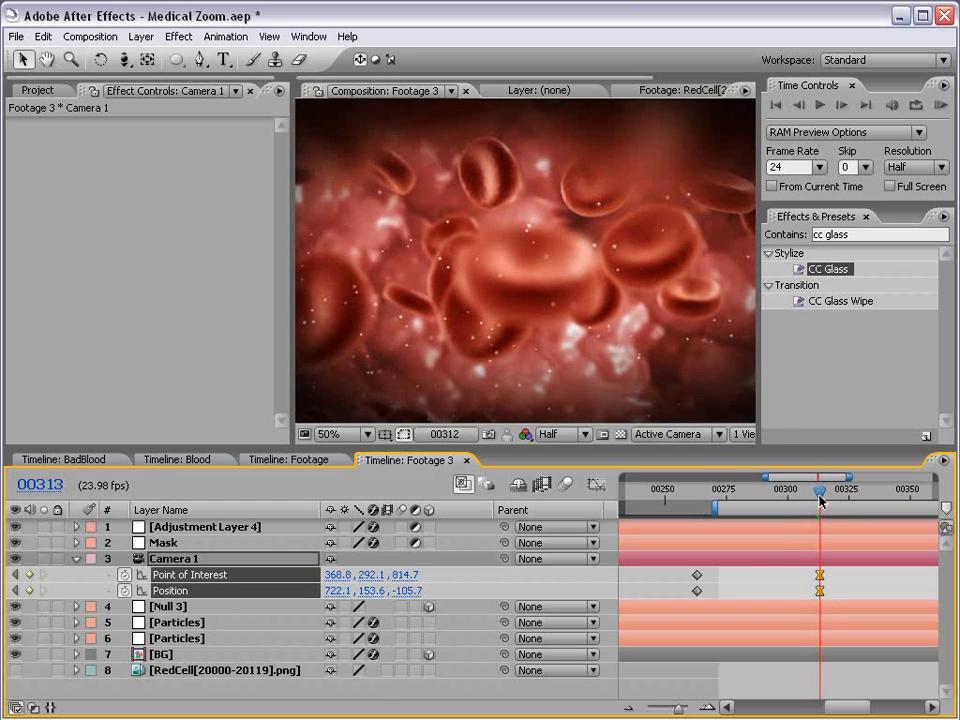
pyautogui.click(177, 563)
pyautogui.press('a')
pyautogui.press('a')
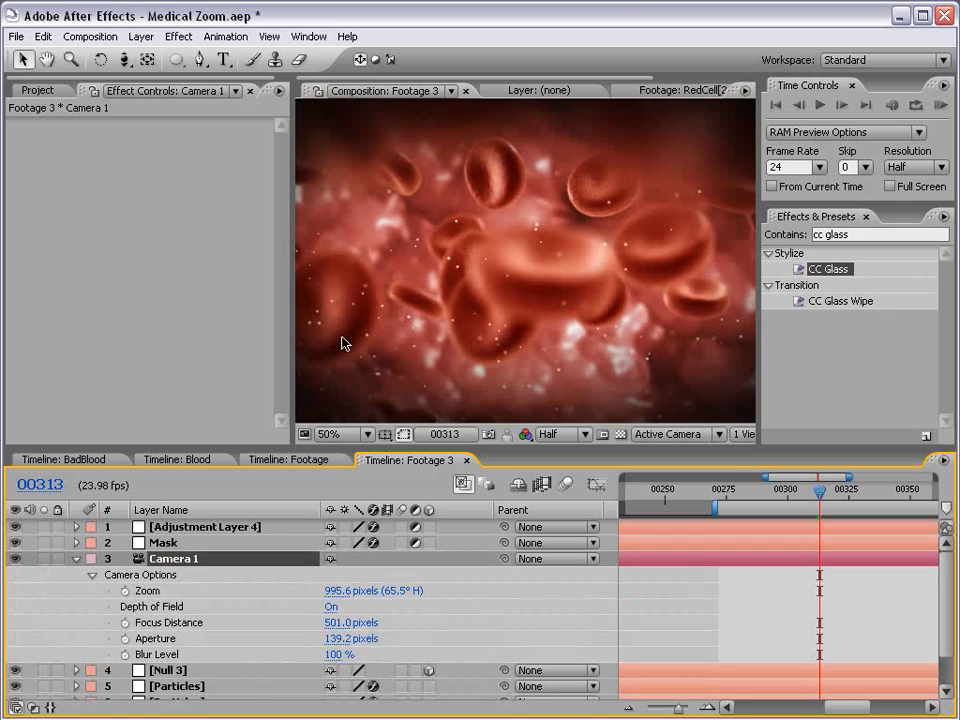
pyautogui.moveTo(345, 622); pyautogui.dragTo(117, 632)
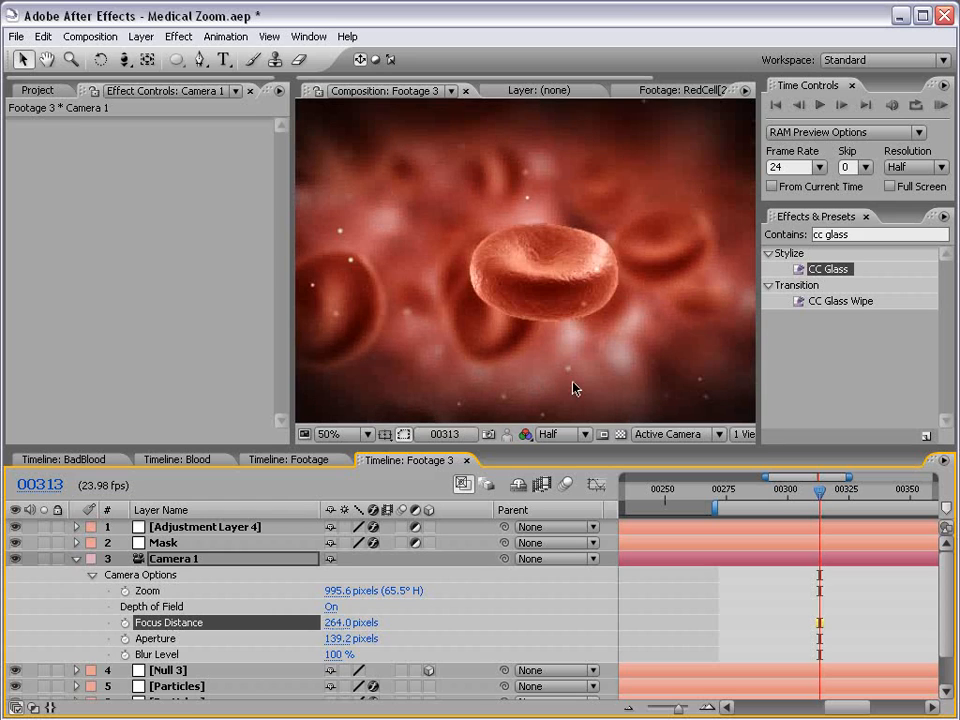
pyautogui.scroll(-2, 577, 329)
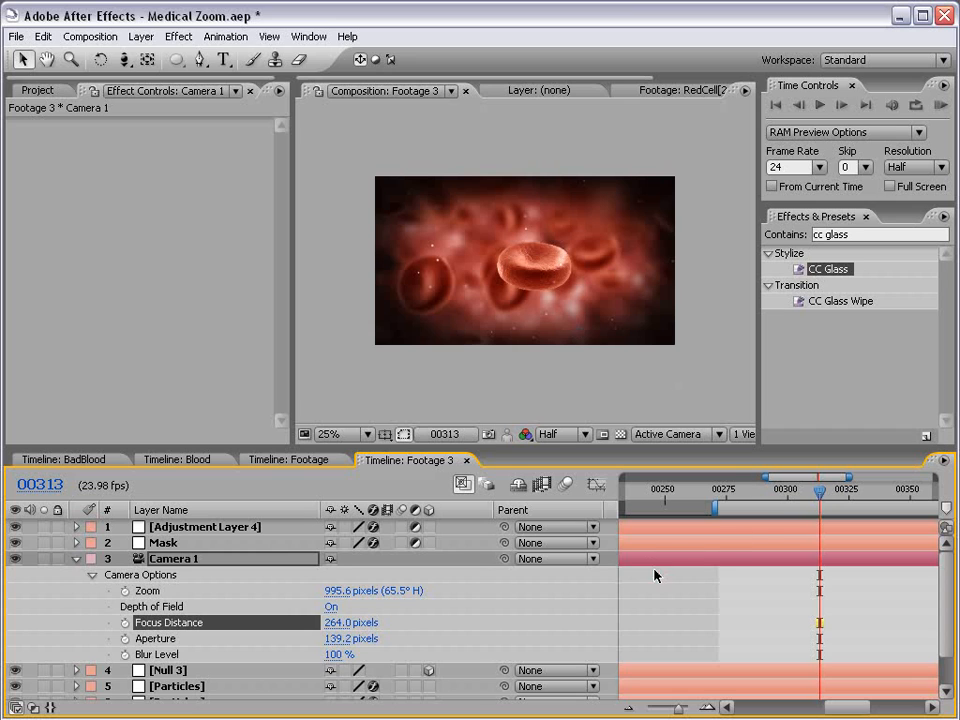
# Set Particles/sec to 259 on the Particles layer 5 and check the composition in an enlarged view
pyautogui.press('u')
pyautogui.press('u')
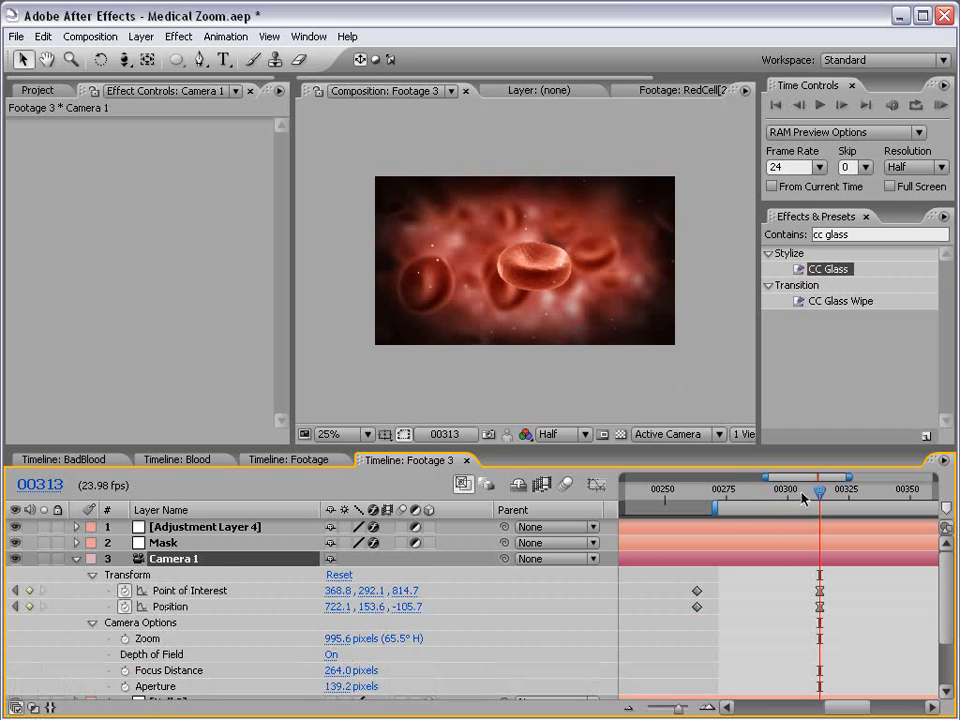
pyautogui.scroll(-3, 186, 553)
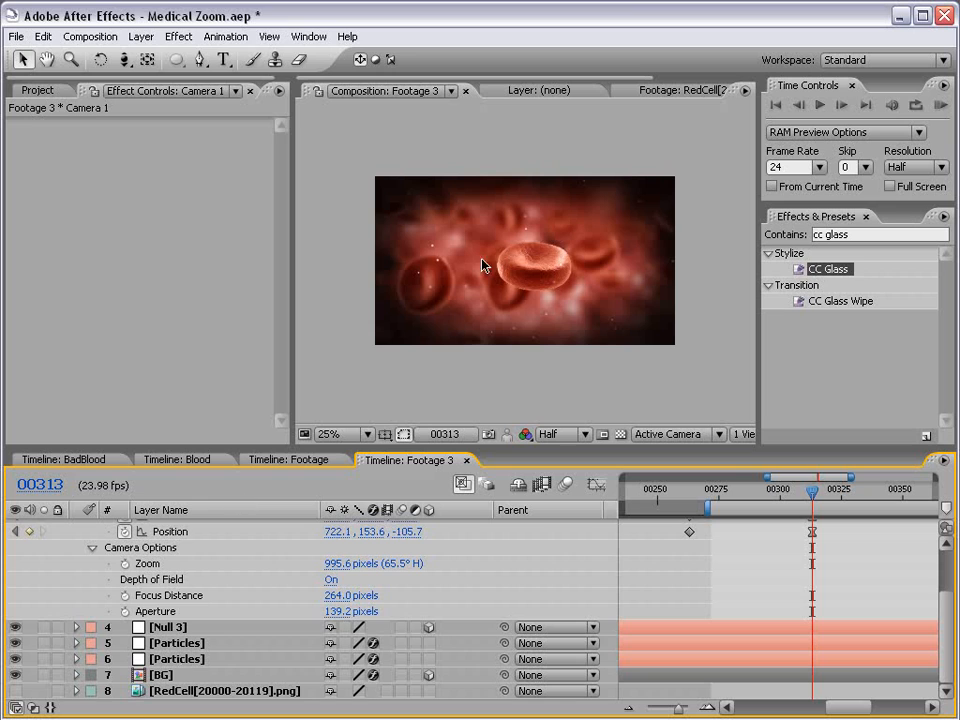
pyautogui.click(175, 643)
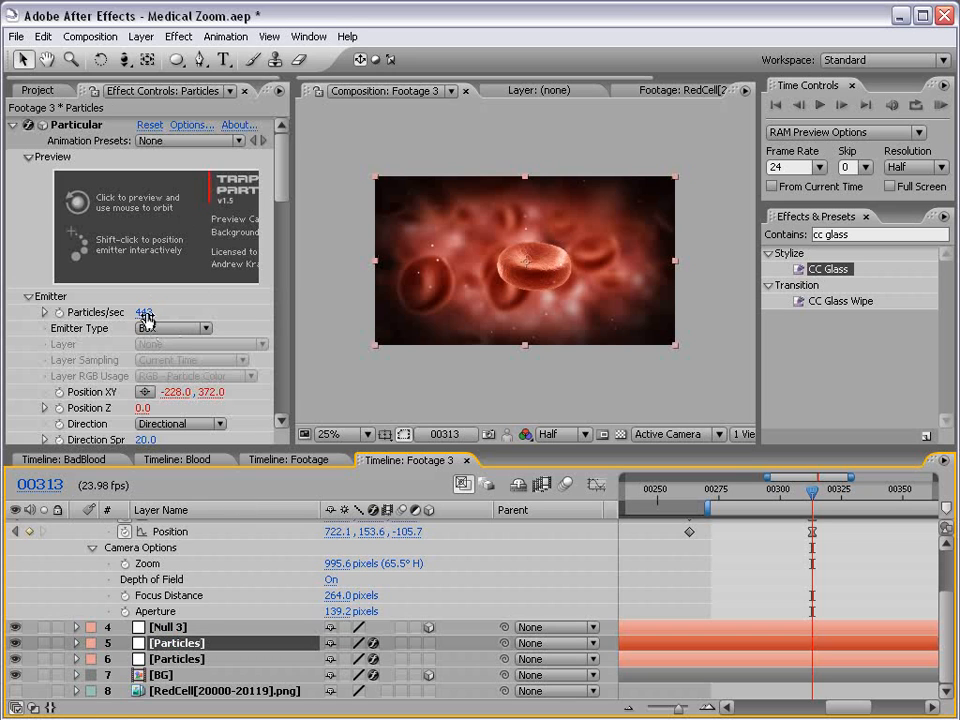
pyautogui.click(27, 321)
pyautogui.moveTo(3, 335); pyautogui.dragTo(1, 335)
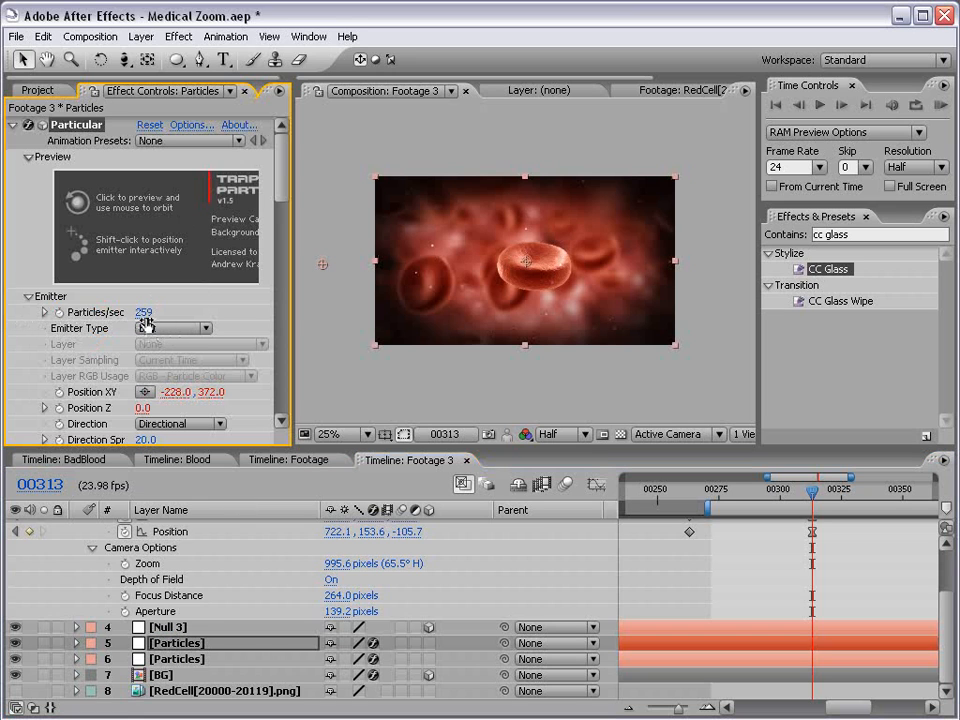
pyautogui.click(647, 547)
pyautogui.scroll(1, 518, 304)
pyautogui.press('`')
pyautogui.press('`')
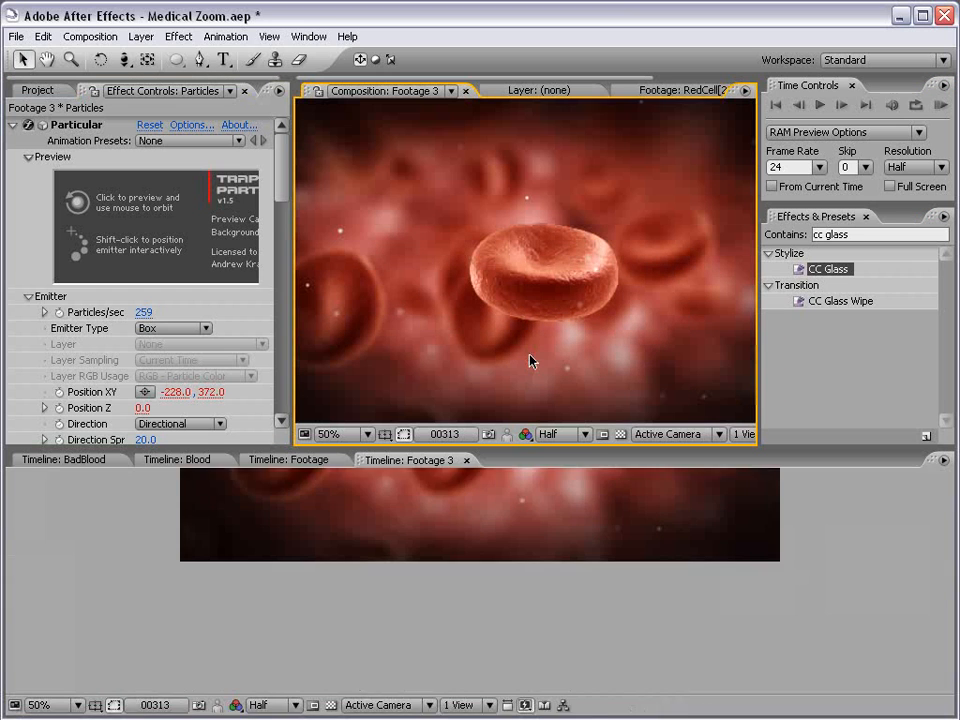
# Review the camera push-in at frames 274, 313 and 393, and save the project
pyautogui.moveTo(811, 494); pyautogui.dragTo(711, 497)
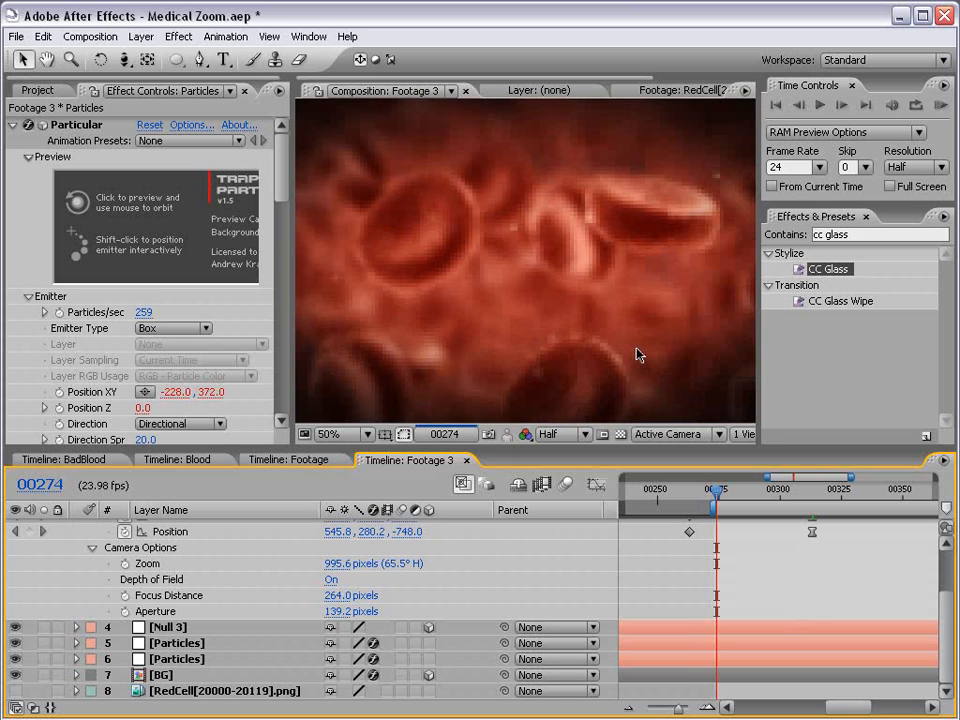
pyautogui.hotkey('ctrl', 's')
pyautogui.moveTo(718, 494); pyautogui.dragTo(813, 492)
pyautogui.scroll(-1, 498, 291)
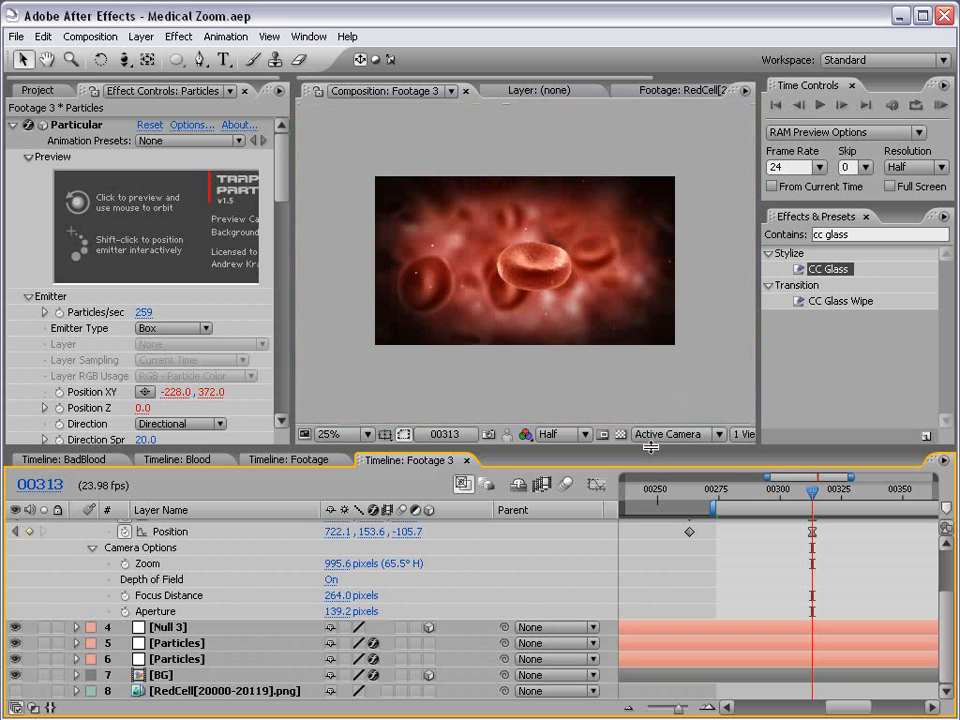
pyautogui.press('-')
pyautogui.press('-')
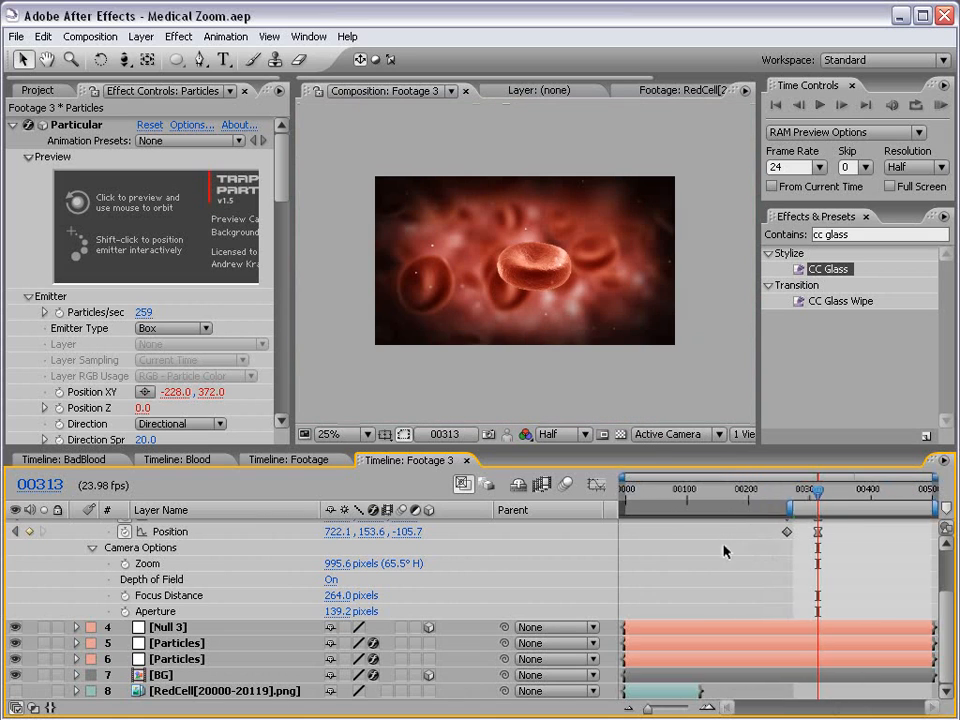
pyautogui.moveTo(826, 500); pyautogui.dragTo(866, 491)
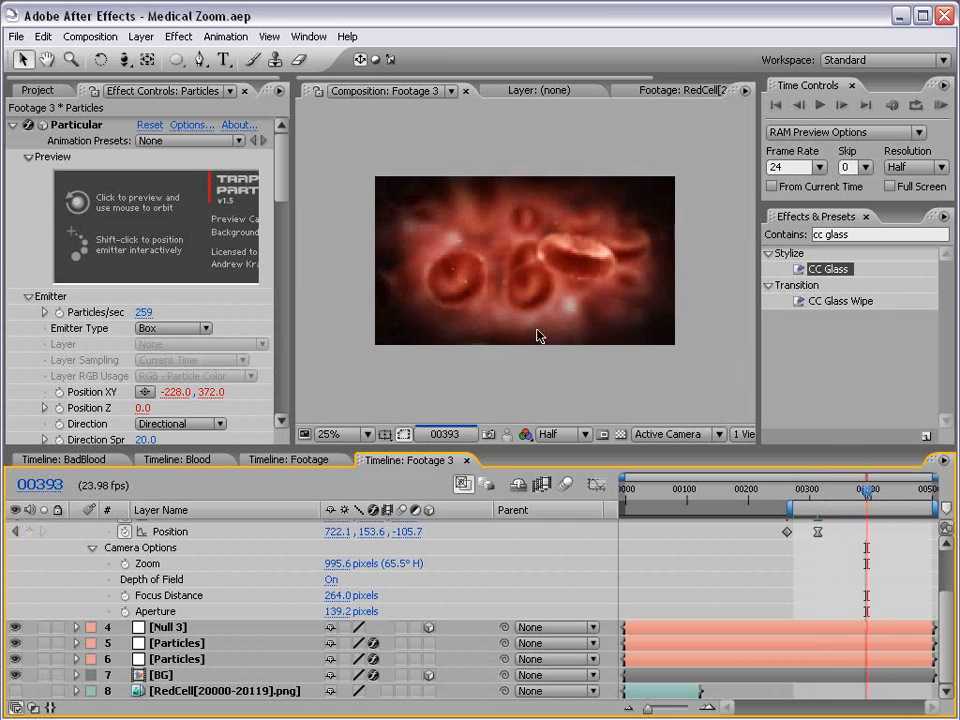
pyautogui.scroll(1, 566, 263)
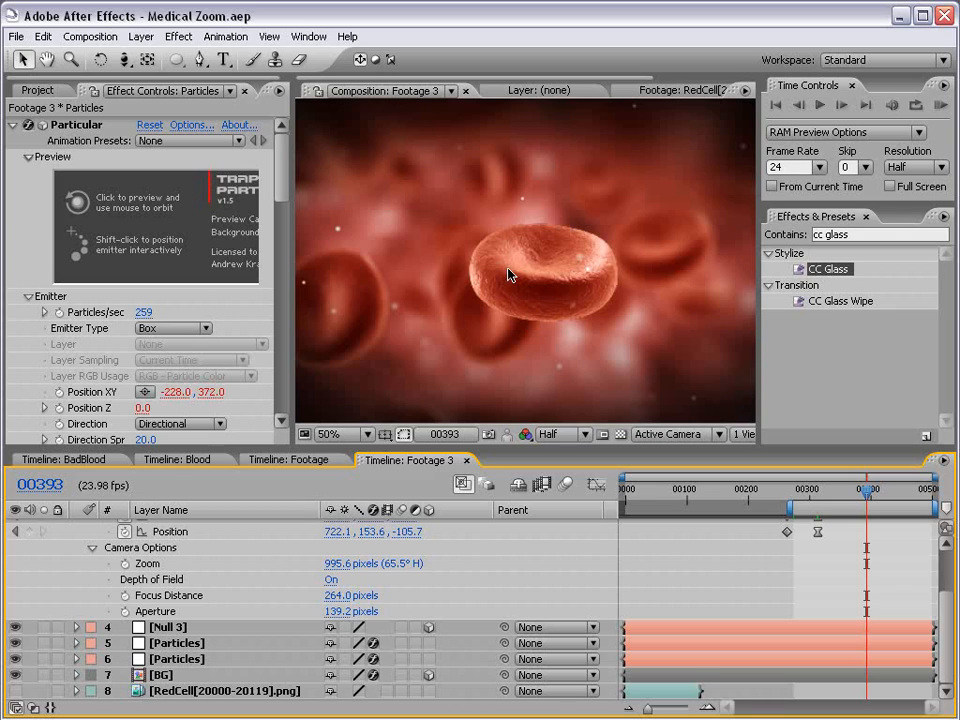